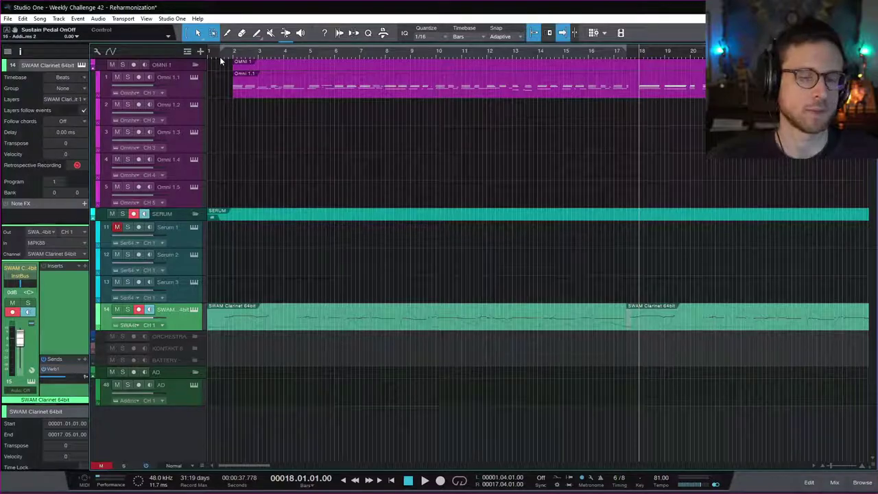
Show the Audio Modeling SWAM instruments in the instrument browser and close it again
left_click(862, 482)
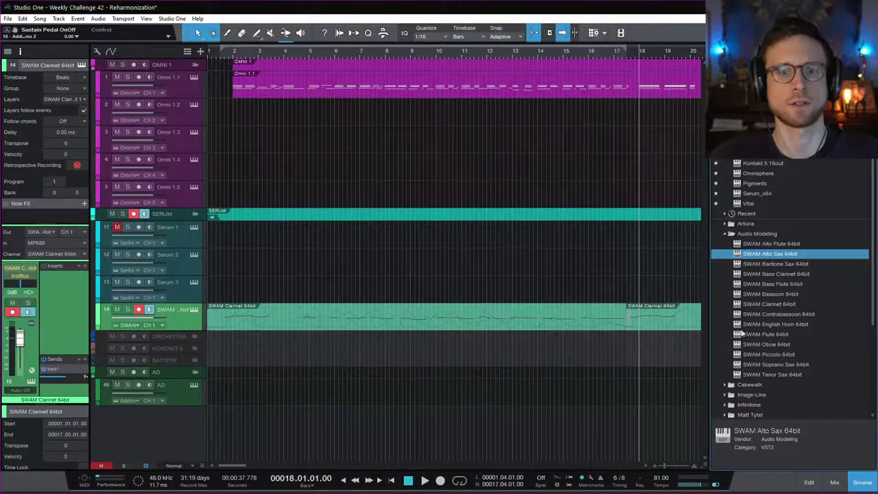
left_click(863, 482)
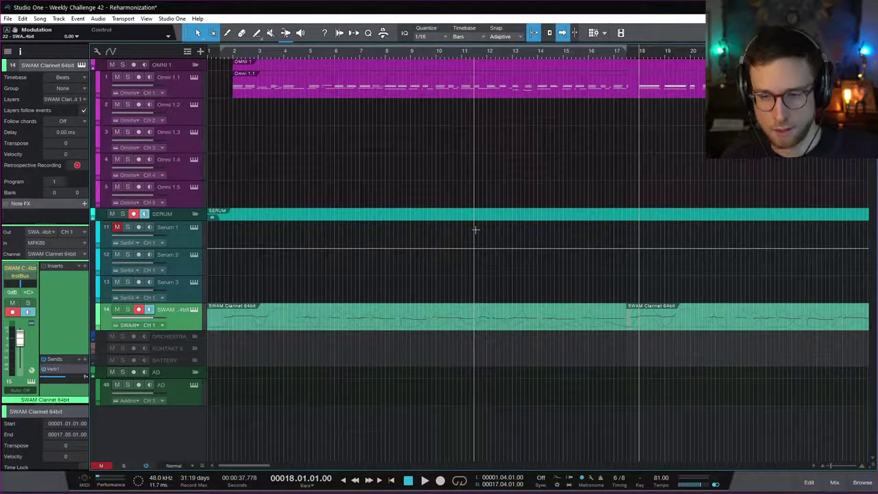
Select the Omni 1.1 track and play the song from bar 1, beat 4
left_click(189, 85)
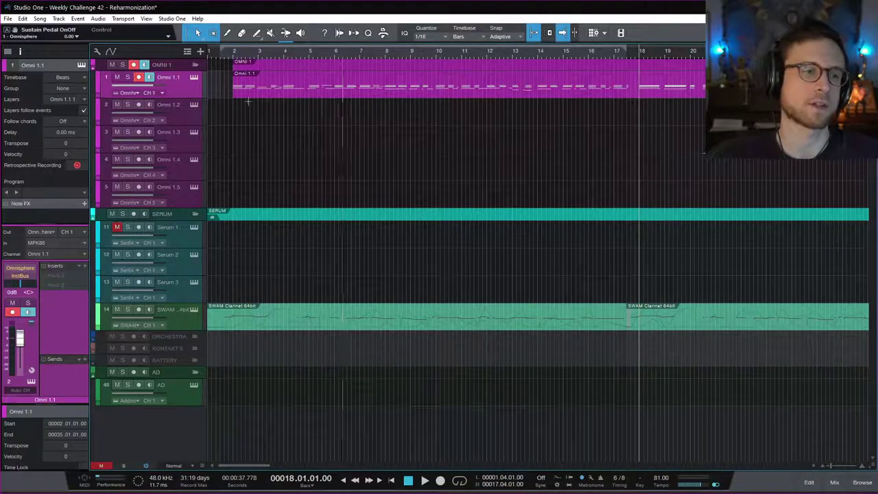
left_click(218, 52)
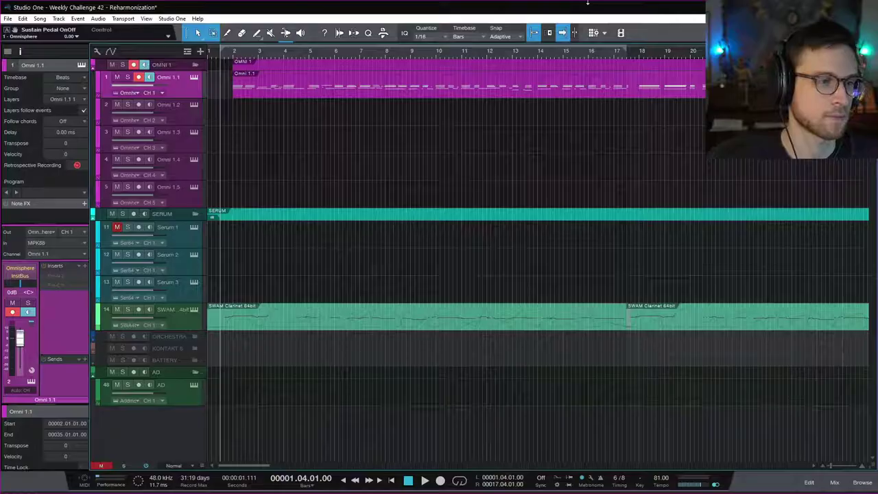
key("space")
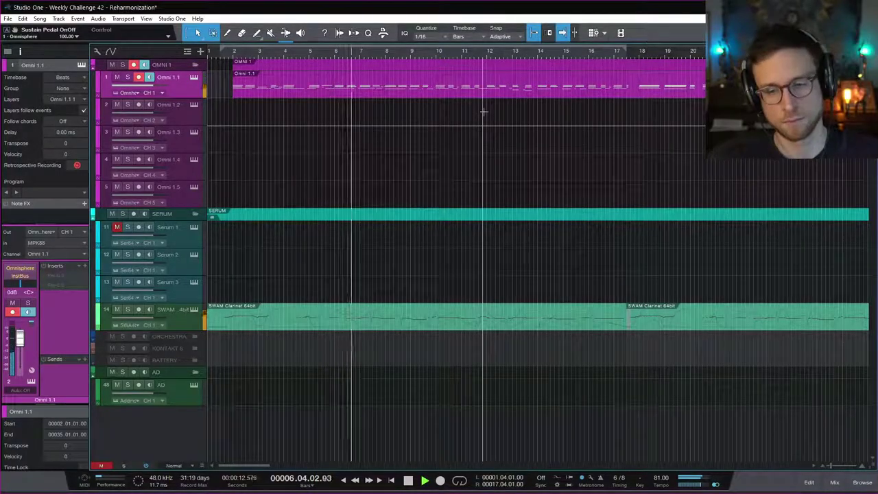
Examine the first SWAM Clarinet part's notes in the note editor during playback, close the editor and stop playback
double_click(457, 322)
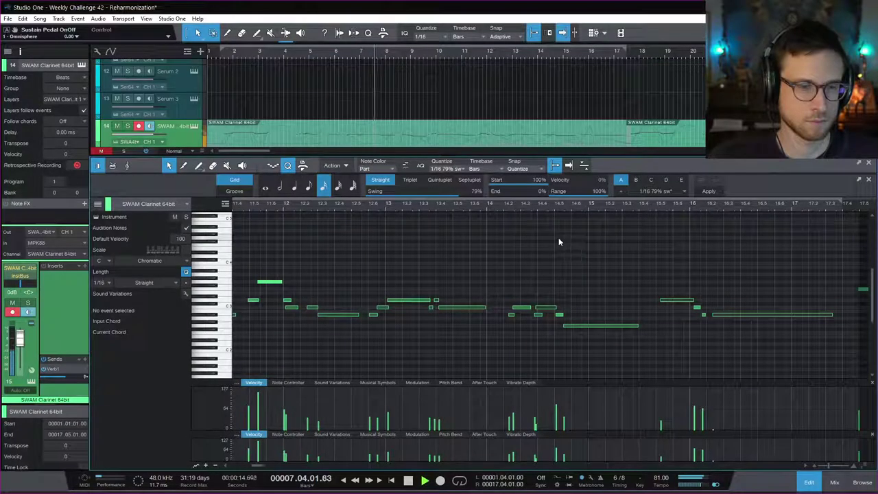
scroll(543, 246, "down", 4)
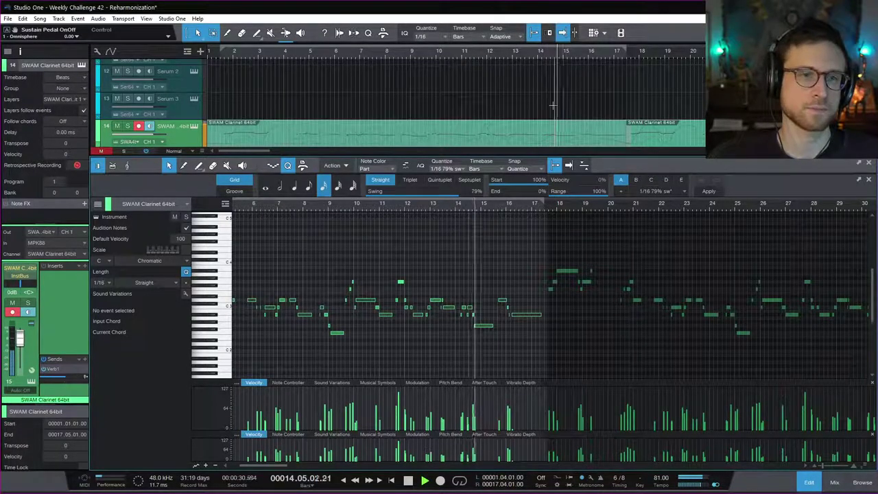
scroll(562, 106, "up", 2)
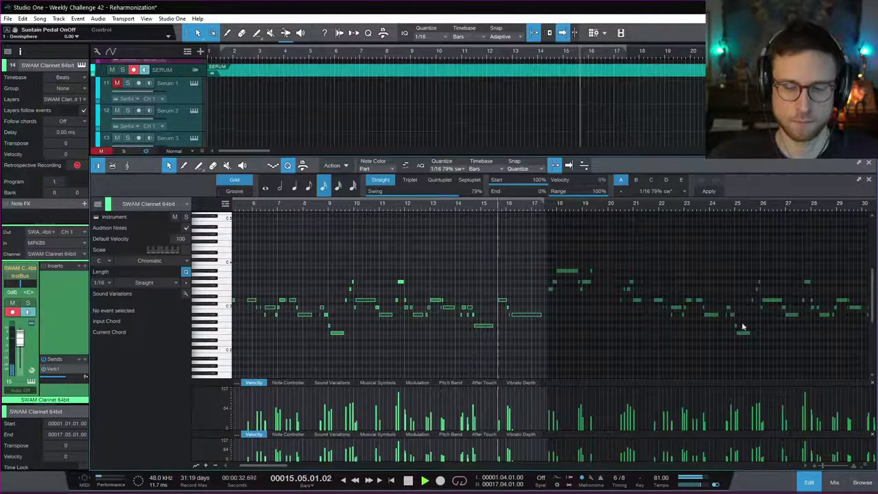
left_click(809, 482)
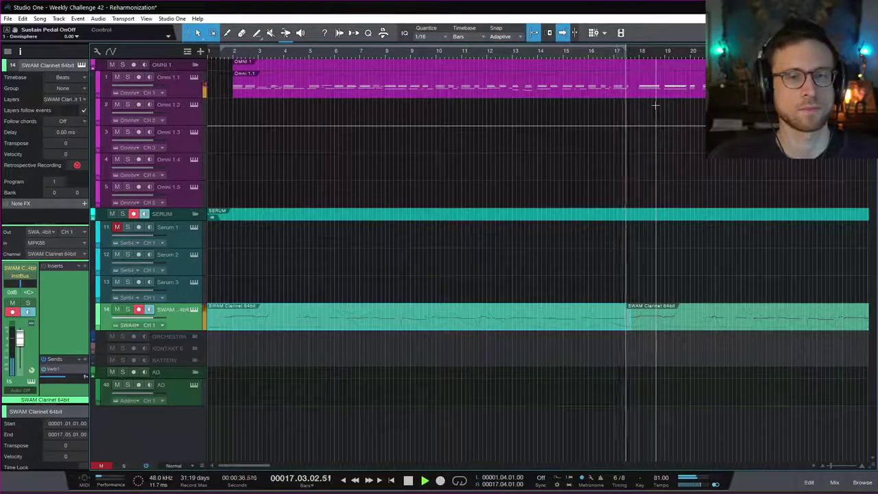
key("space")
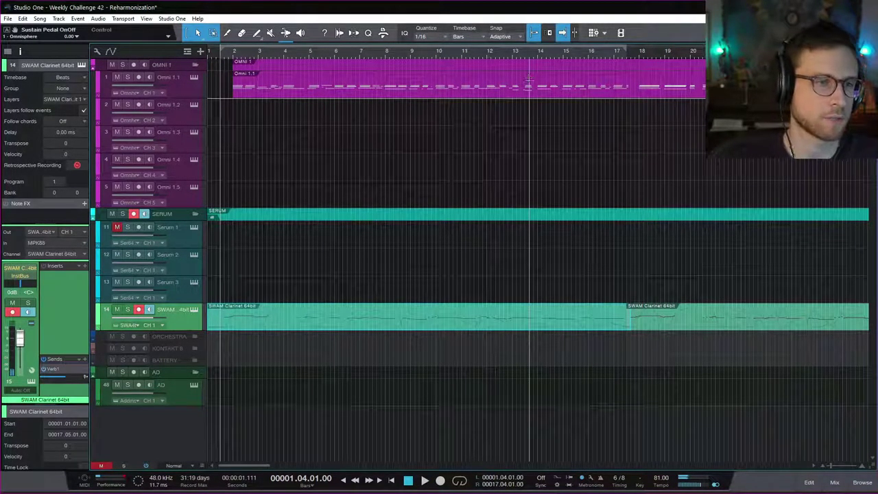
Open the Omni 1.1 part for note editing and show its Sustain Pedal data in an enlarged controller lane
double_click(244, 91)
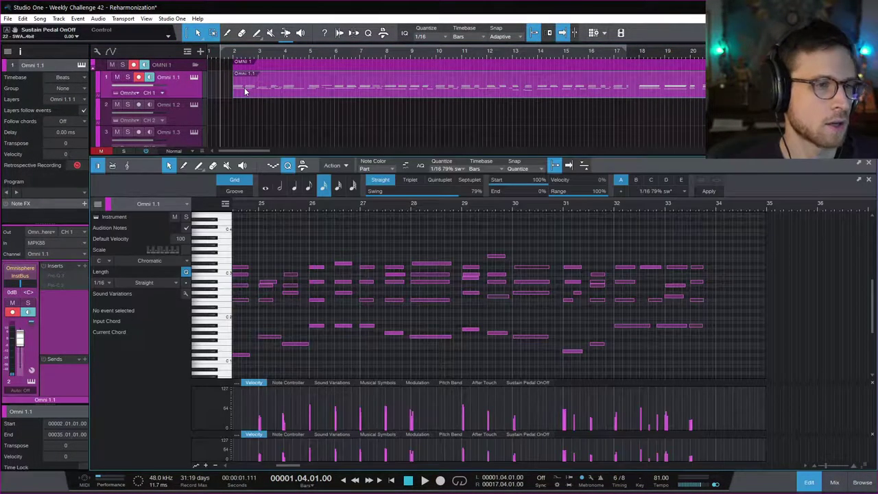
scroll(404, 307, "left", 10)
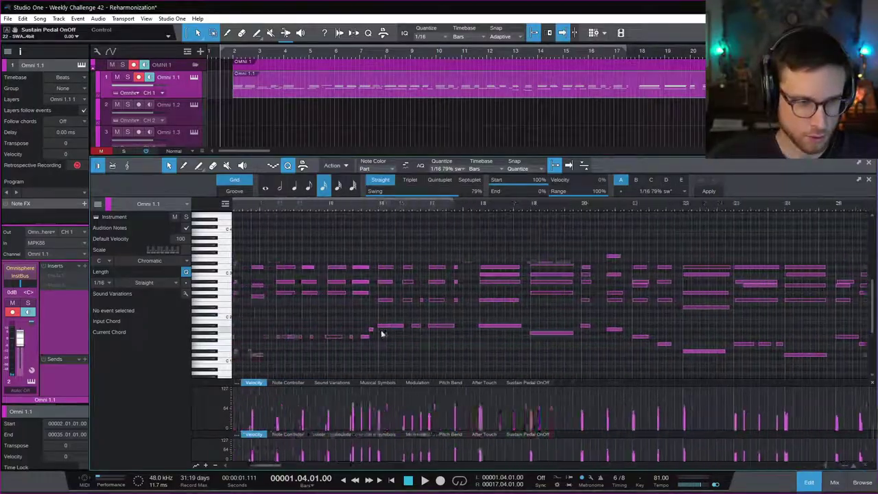
scroll(377, 334, "left", 5)
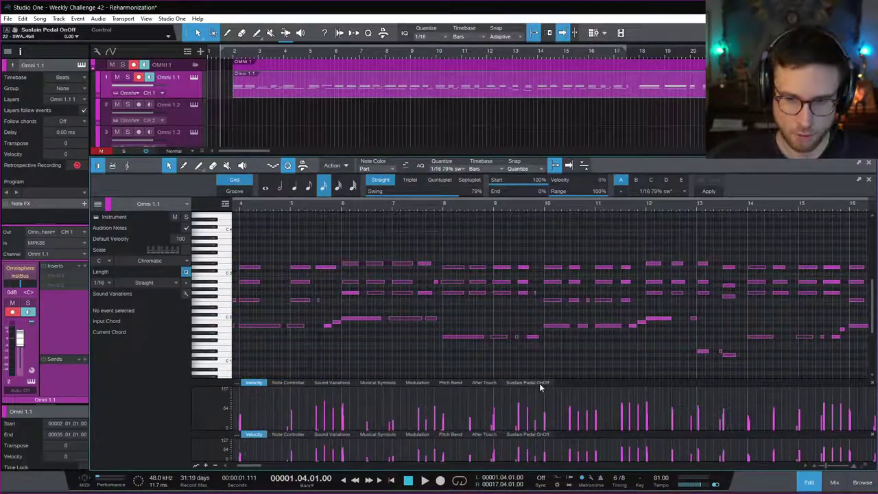
left_click(528, 382)
left_click_drag(418, 379, 418, 317)
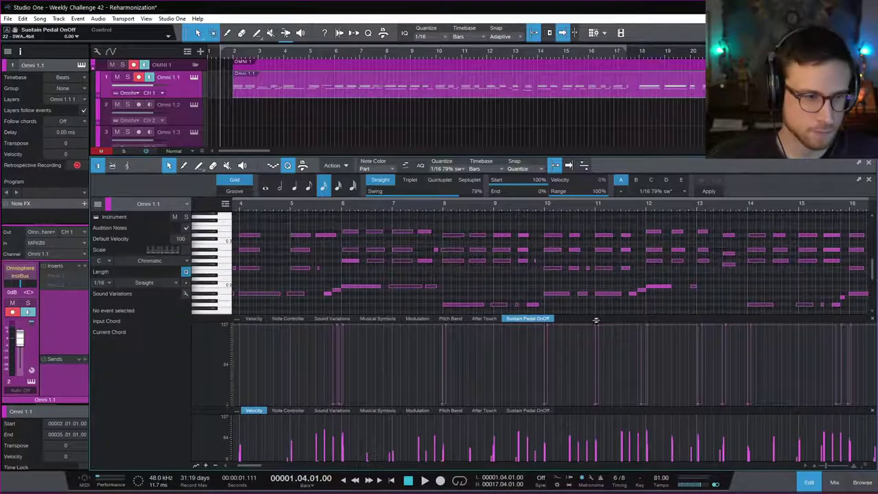
Place the first sustain-pedal-on point just after the bar 2 downbeat and extend the Omni 1.1 part's start back to 00001.04.02.26
scroll(418, 357, "left", 3)
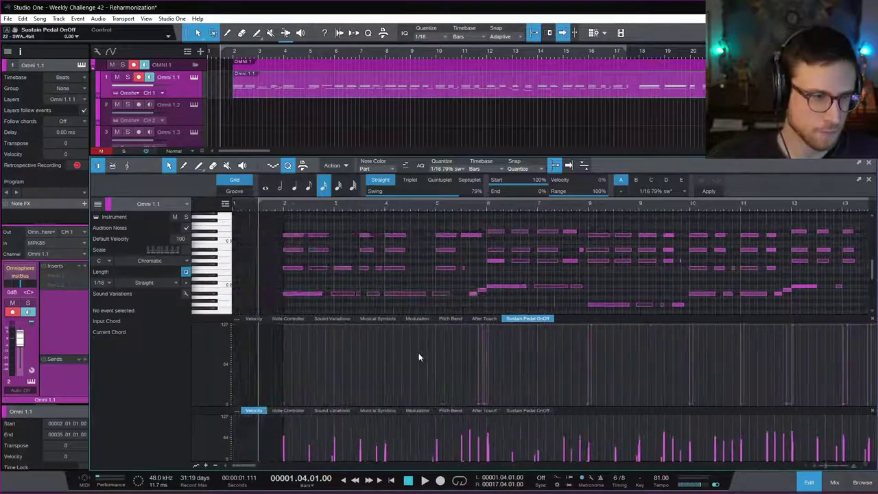
left_click(287, 328)
left_click_drag(280, 217, 271, 220)
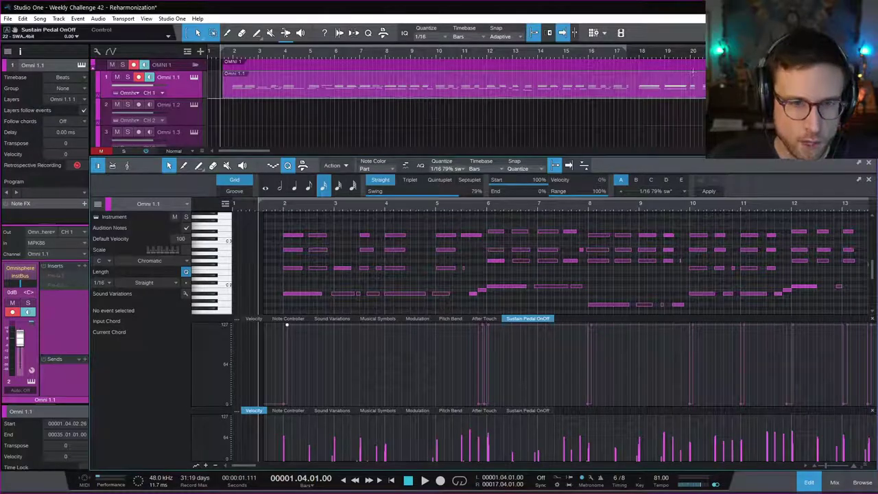
Close the note editor and play the whole arrangement from bar 1, beat 4 through to its end
key("space")
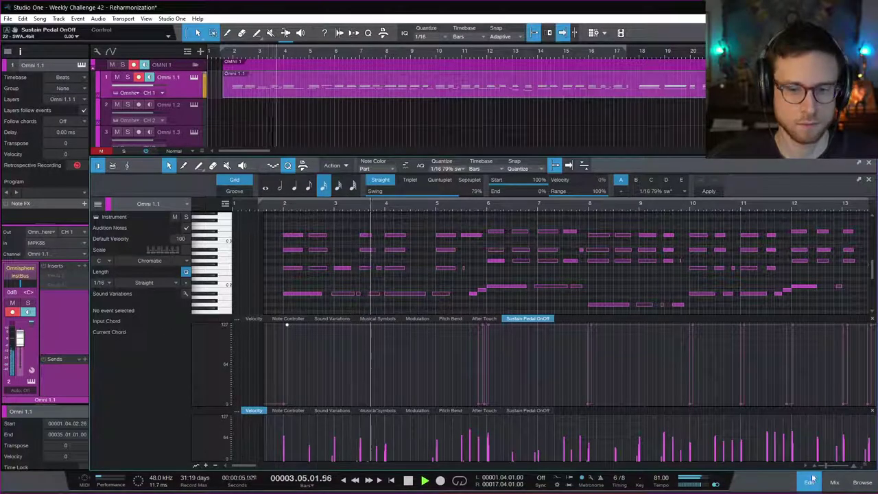
key("F2")
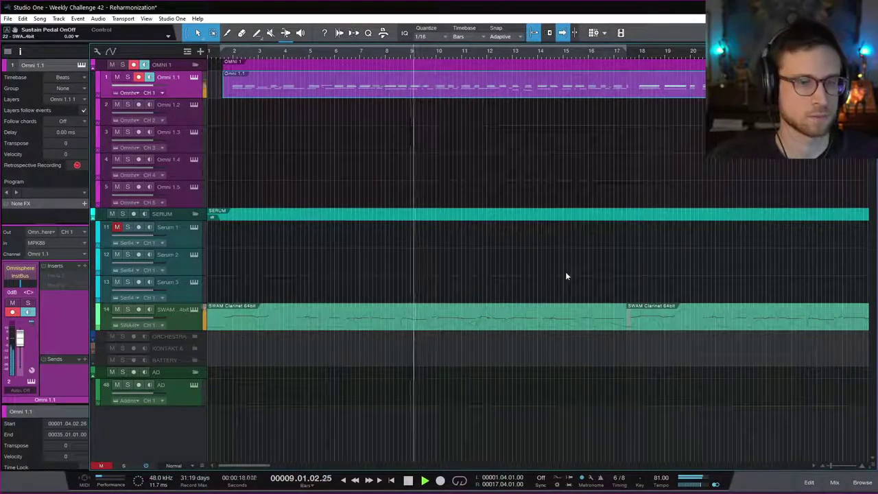
scroll(584, 276, "right", 3)
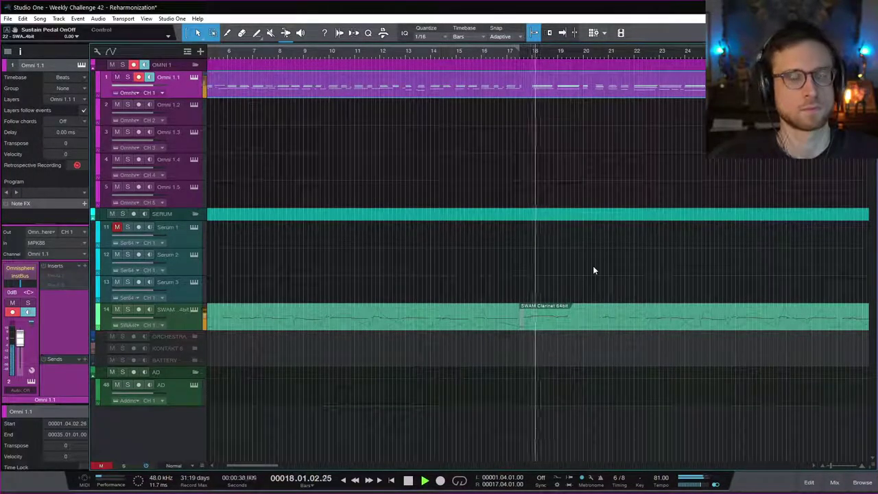
scroll(594, 270, "right", 5)
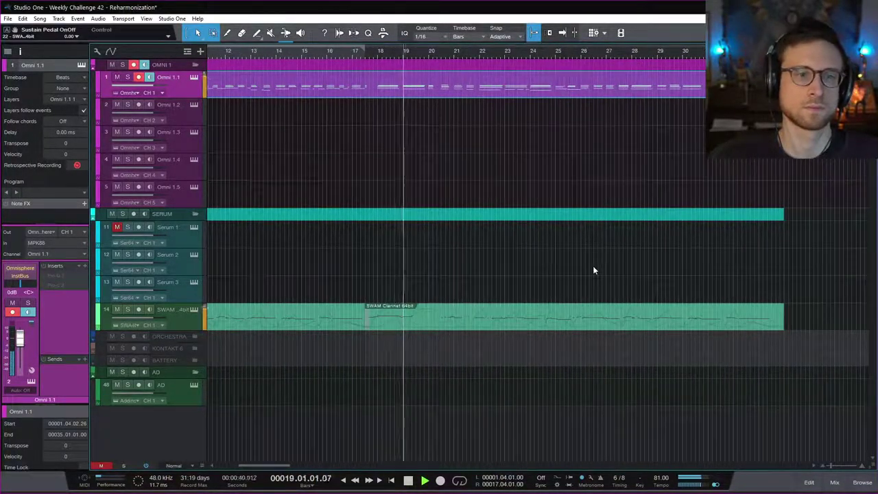
scroll(594, 270, "right", 1)
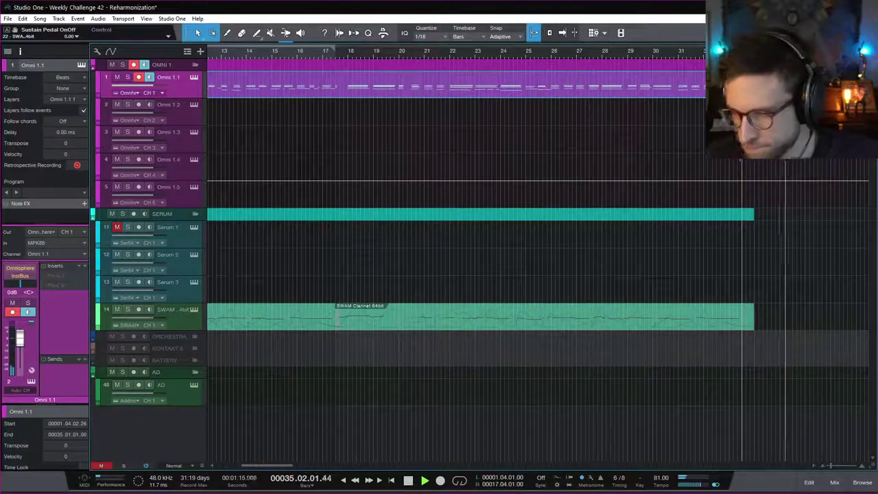
key("space")
scroll(607, 169, "left", 10)
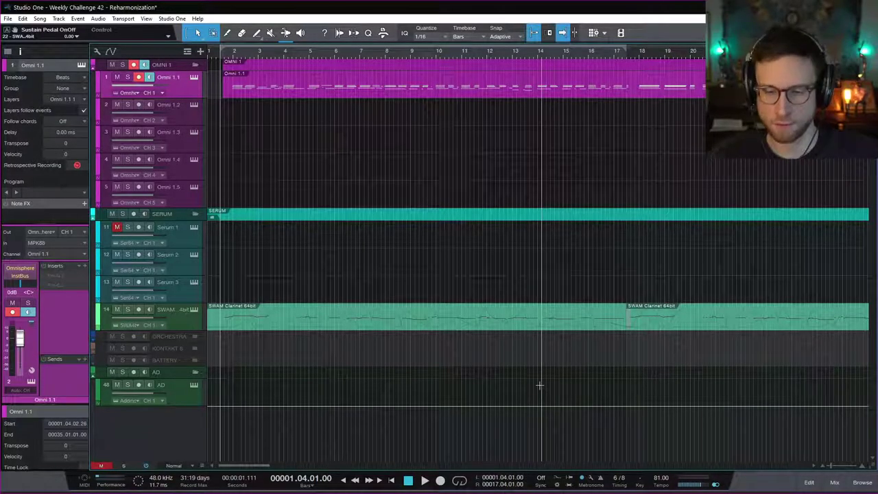
Launch the Chordwatch app to display the chords played on the keyboard
scroll(537, 273, "right", 4)
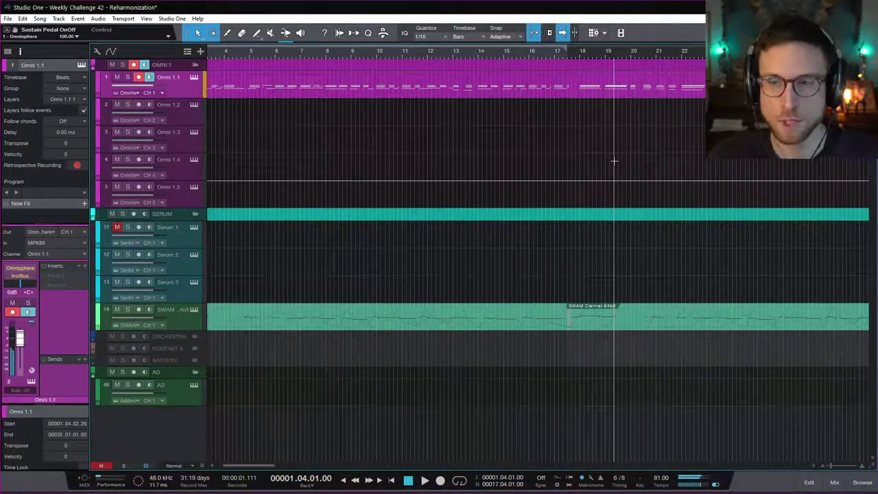
key("super")
type("chord")
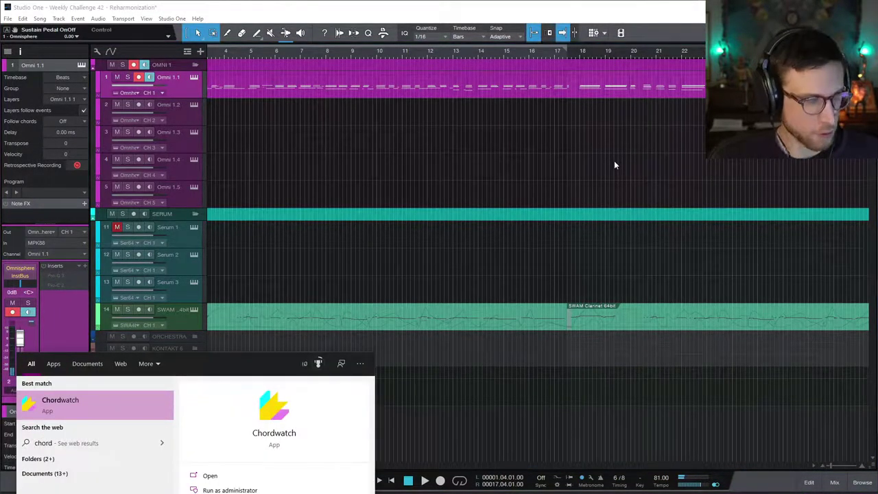
key("Return")
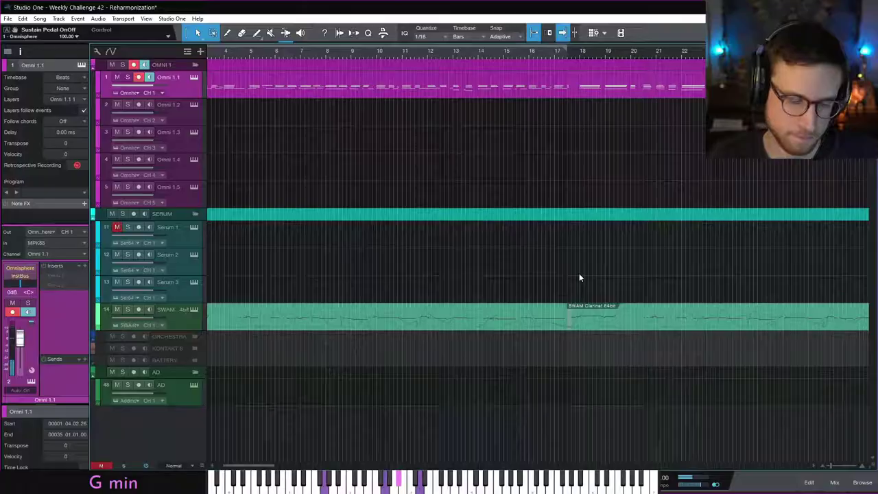
Play the second section from the start of the second SWAM Clarinet part through to the end of the song
key("space")
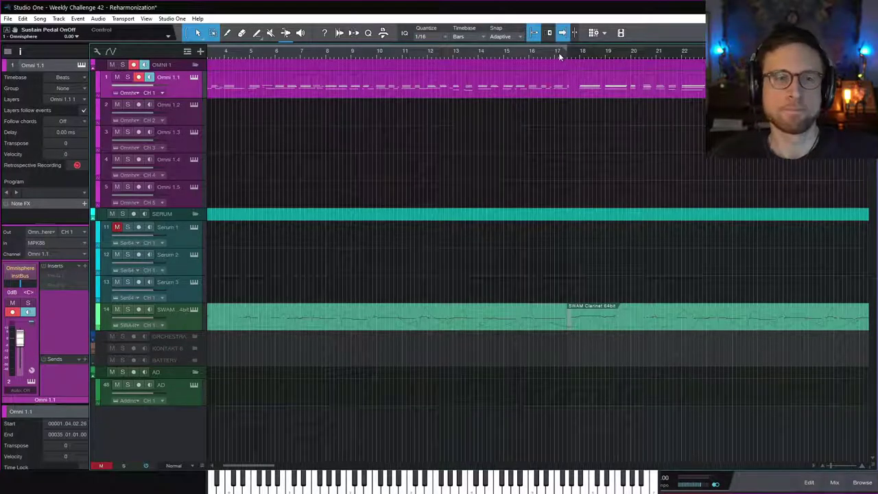
left_click(579, 54)
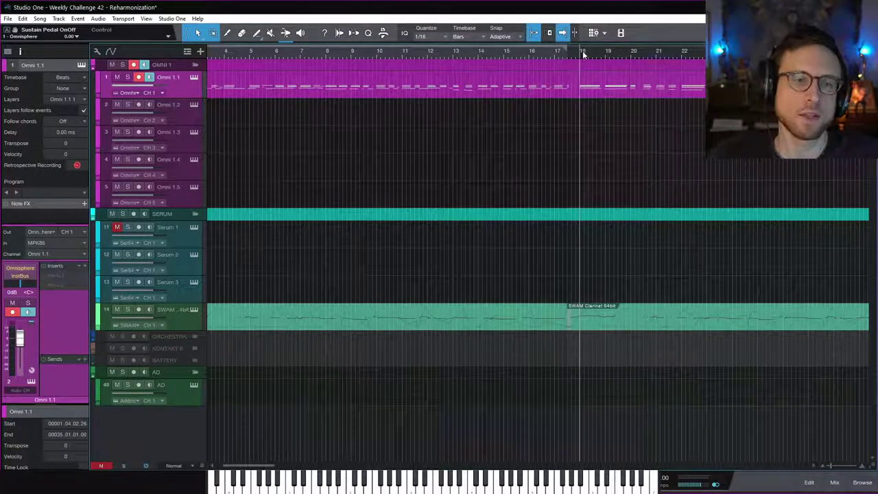
double_click(597, 91)
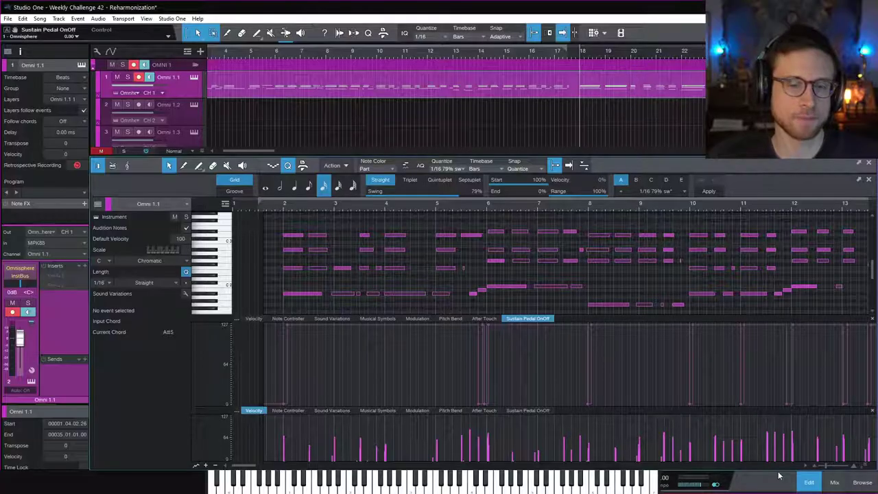
key("F2")
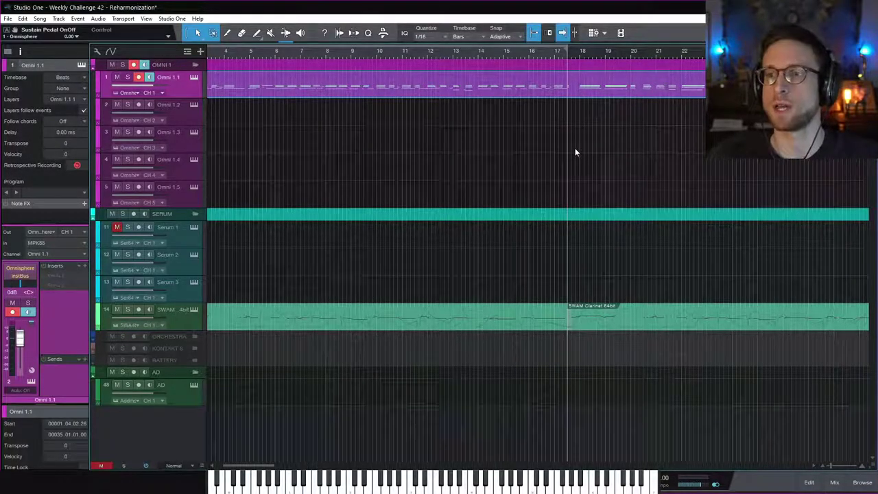
key("space")
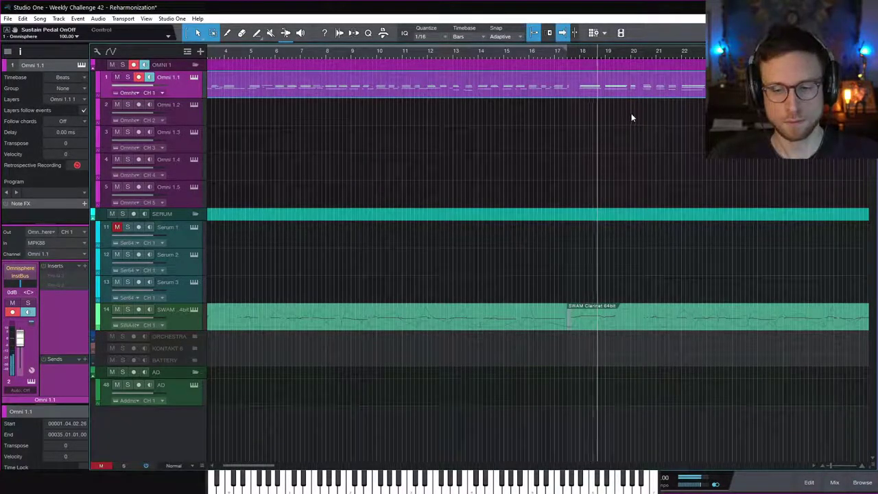
scroll(649, 117, "right", 5)
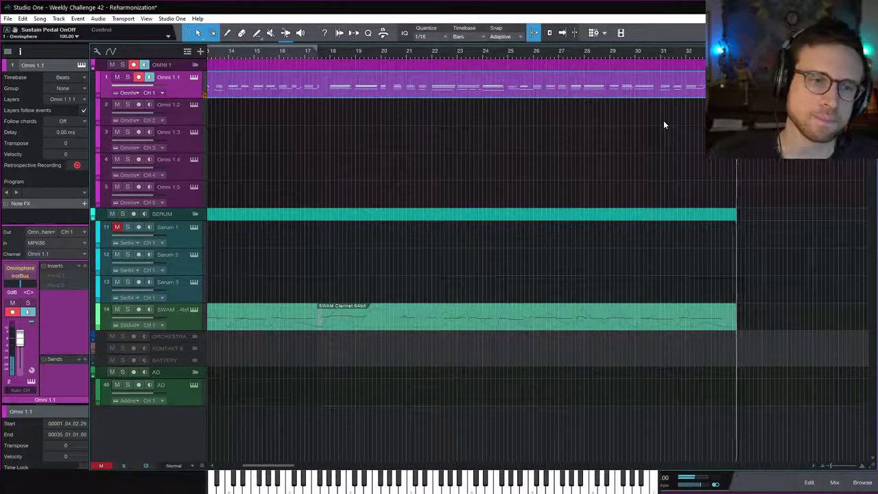
key("space")
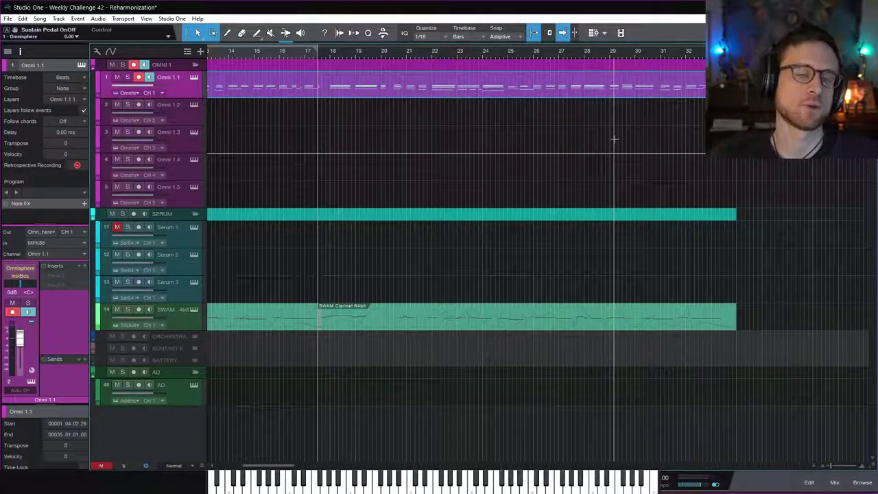
Set the playback position to bar 18 and open the Omni 1.1 part's notes around bars 14 to 26
left_click(330, 54)
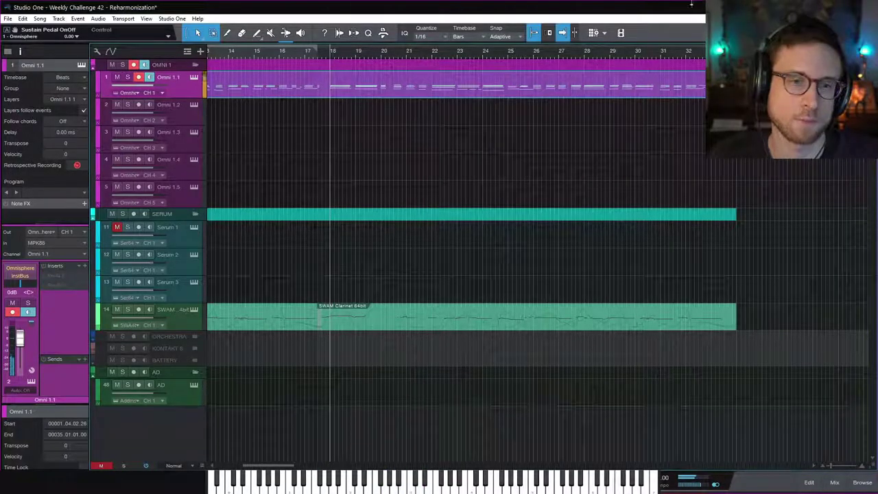
double_click(664, 95)
scroll(669, 271, "right", 10)
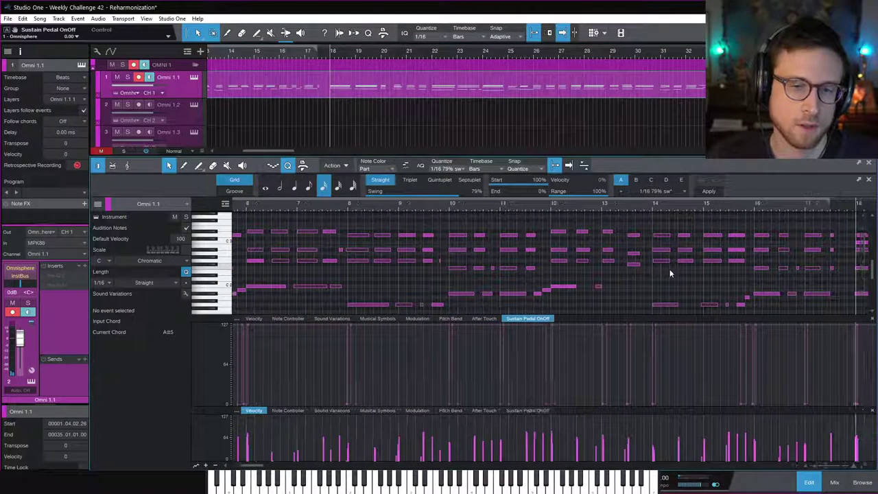
scroll(670, 267, "right", 5)
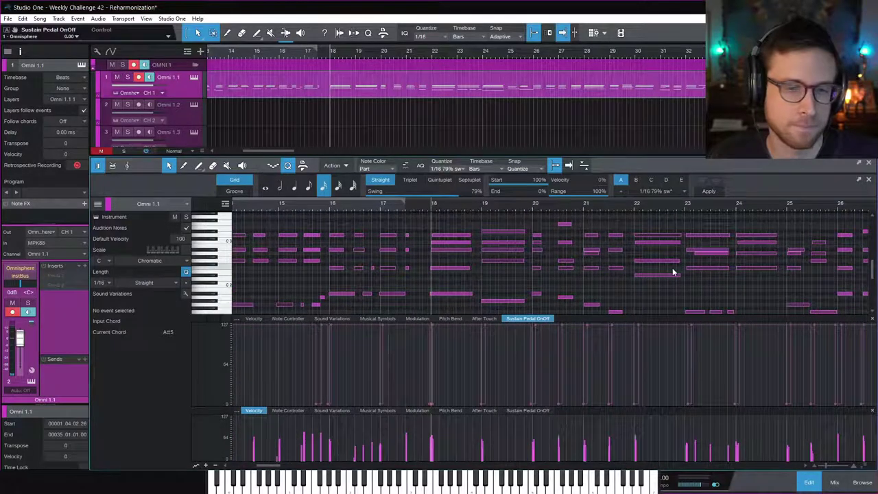
Play the reharmonized passage of the Omni 1.1 part from bar 26, pausing and resuming to examine its chords
scroll(668, 264, "right", 5)
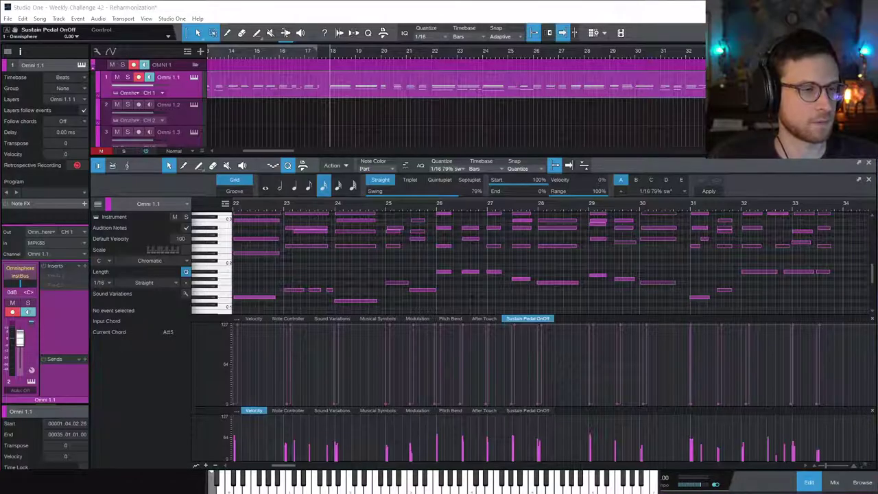
key("super+e")
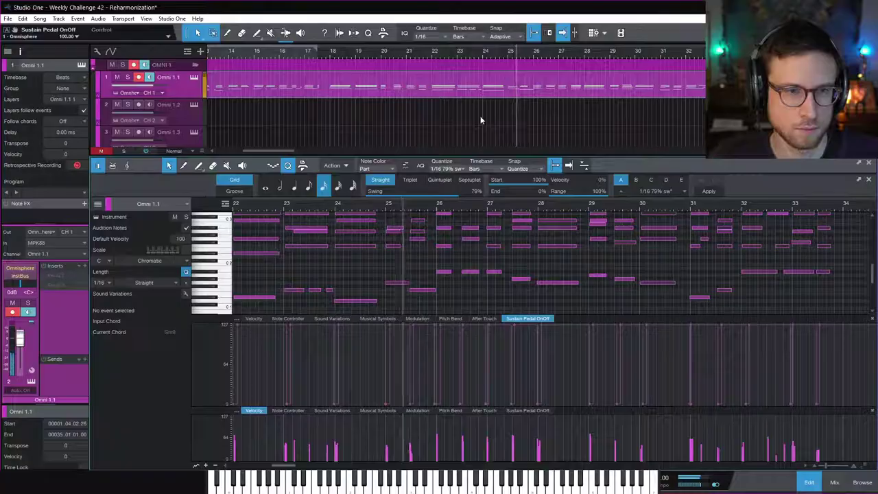
left_click(535, 58)
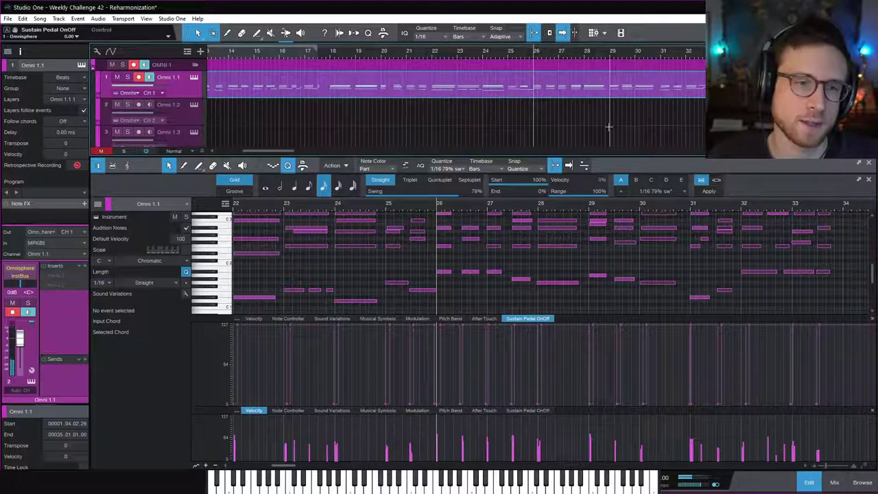
key("space")
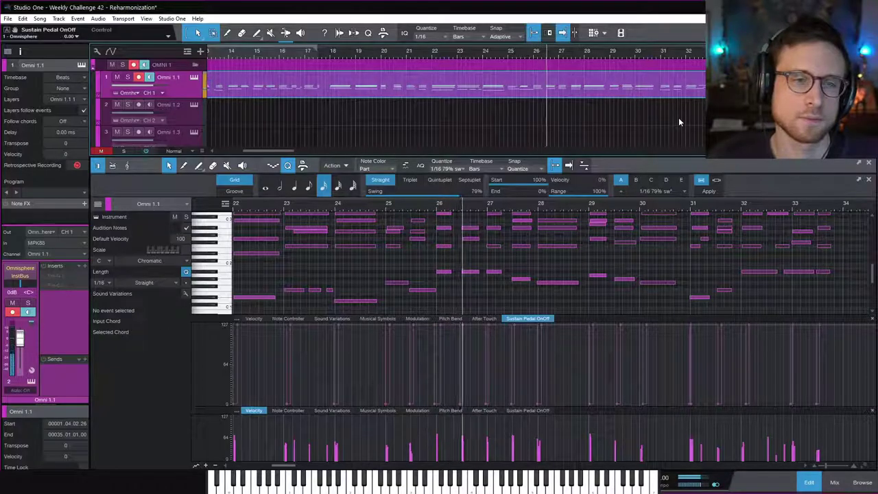
key("space")
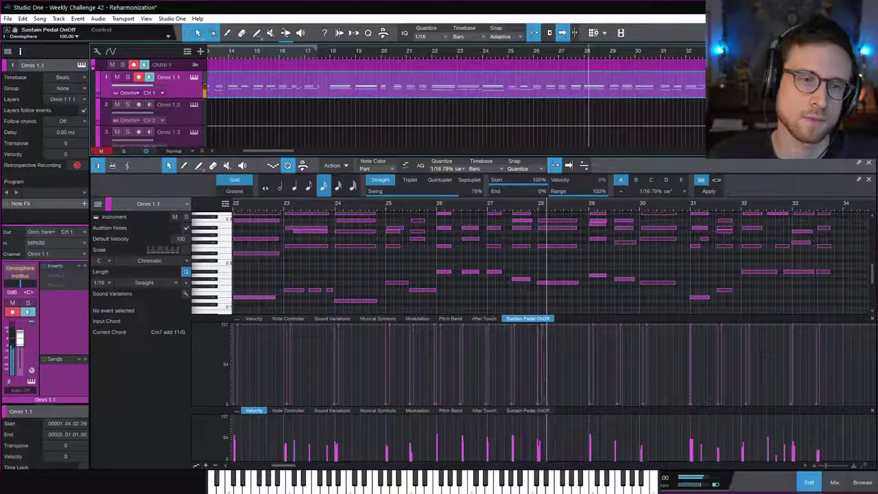
key("space")
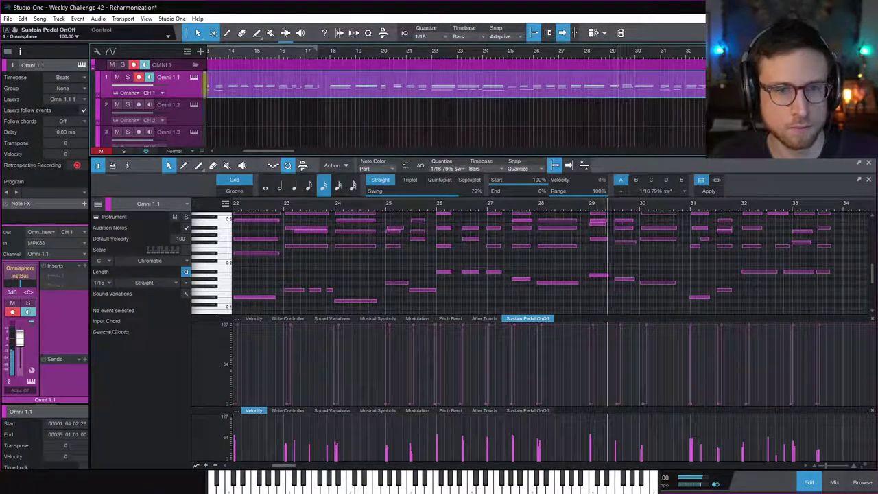
key("space")
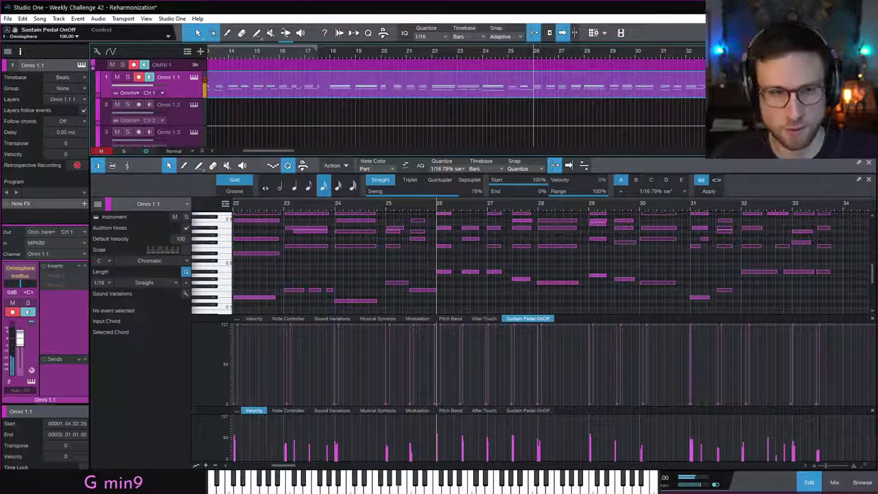
Play the Omni 1.1 part from bar 28, then from bar 30, to examine the closing chords
left_click(585, 55)
key("space")
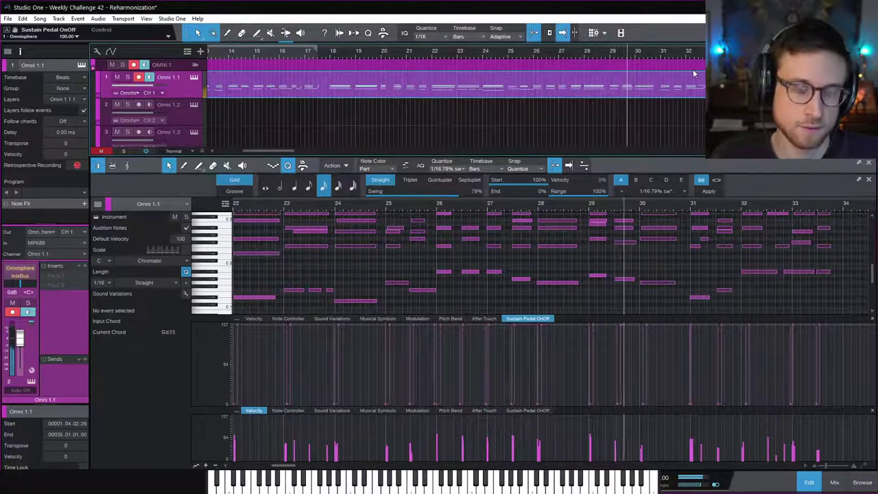
key("space")
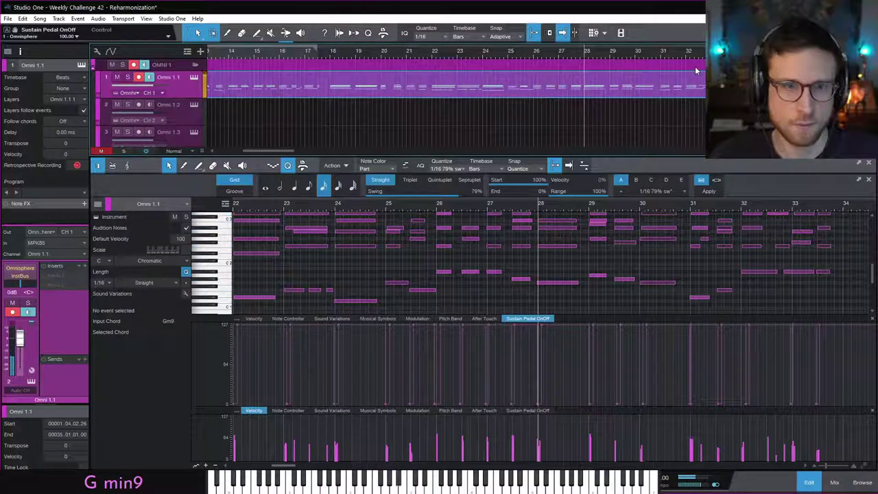
left_click(636, 53)
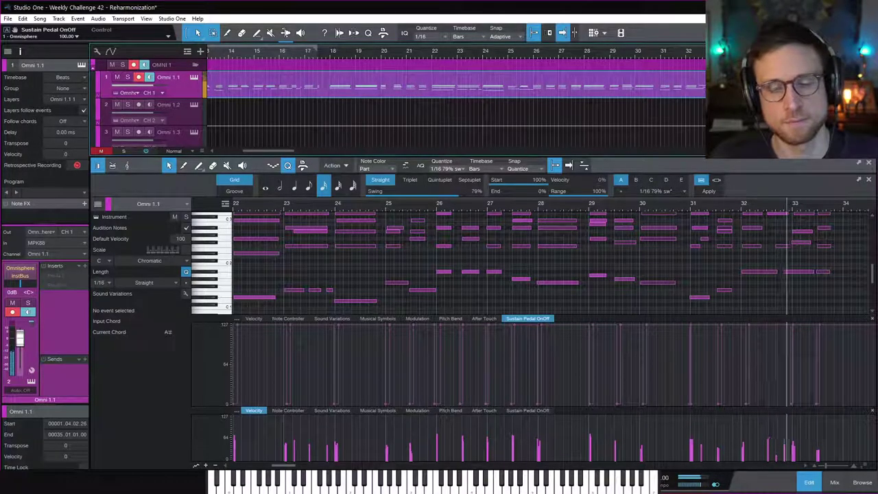
key("space")
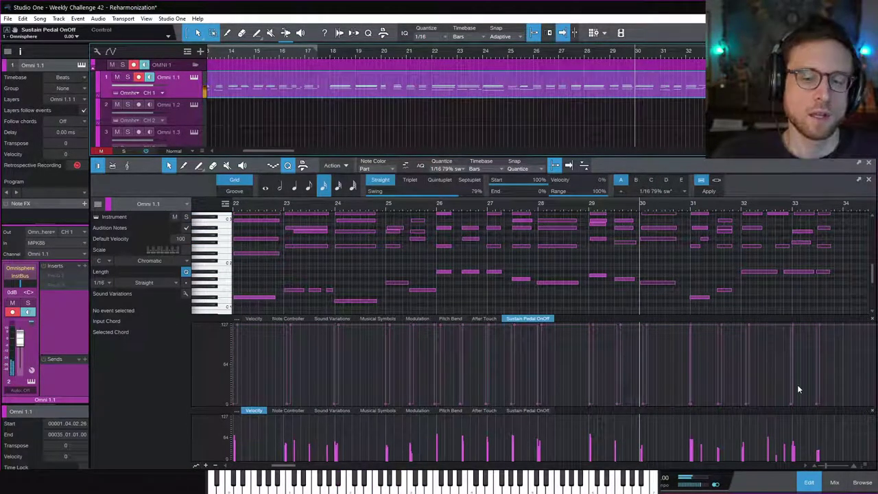
Close the note editor, play the arrangement from bar 1, beat 4, and turn autoscroll back on
left_click(808, 482)
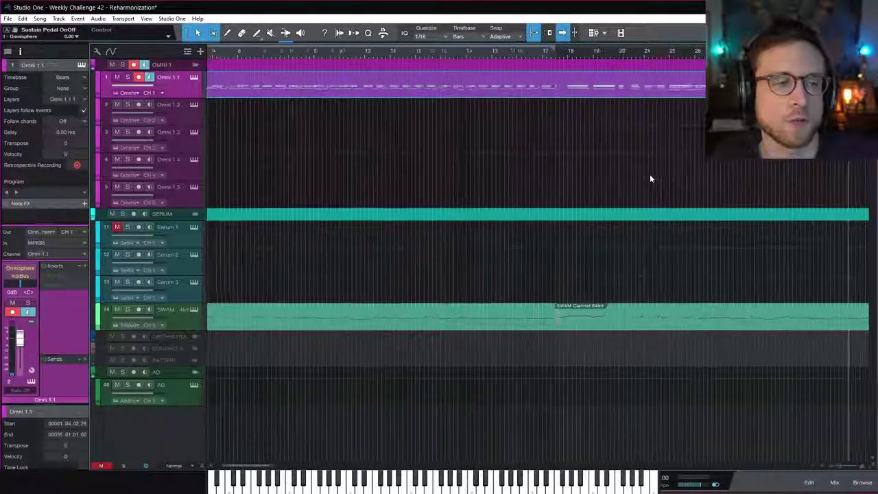
left_click(221, 54)
key("space")
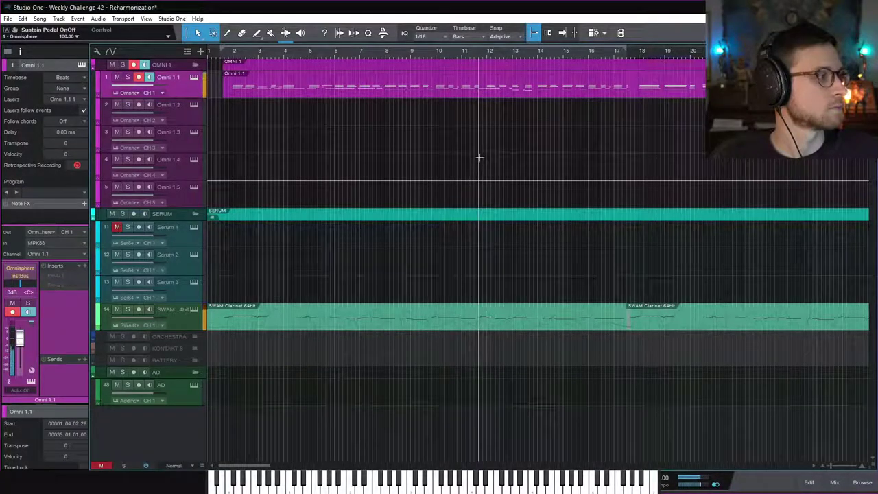
scroll(506, 147, "right", 4)
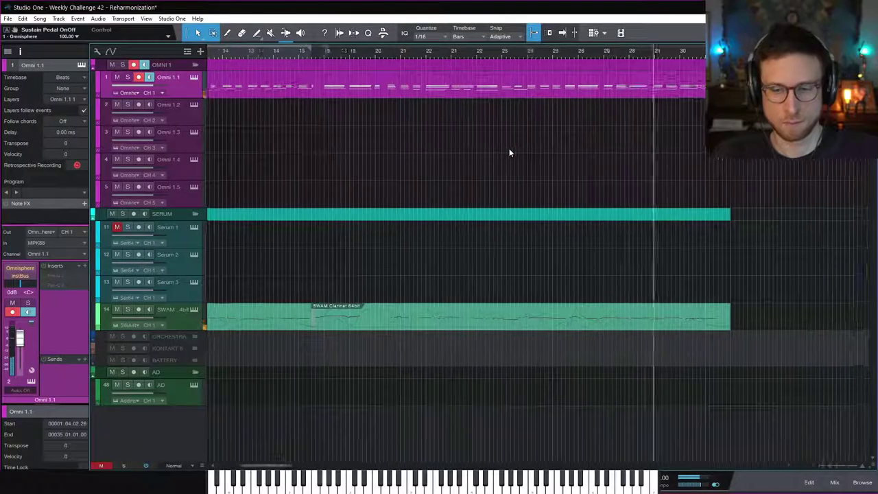
scroll(509, 151, "left", 2)
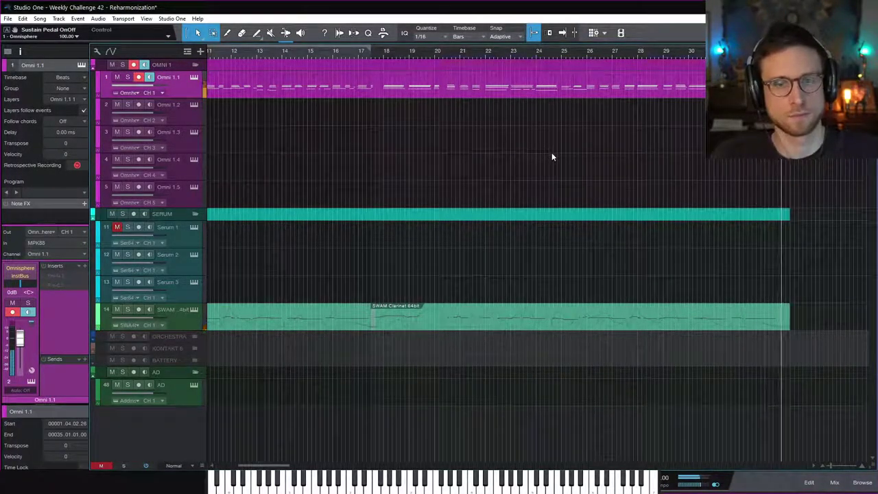
key("f")
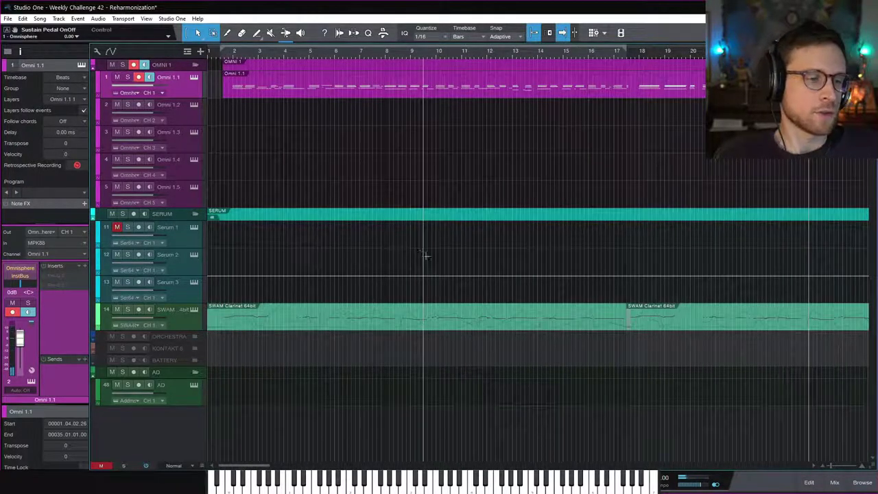
Record a drum beat on the AD track from bar 2 to about bar 11
left_click(196, 400)
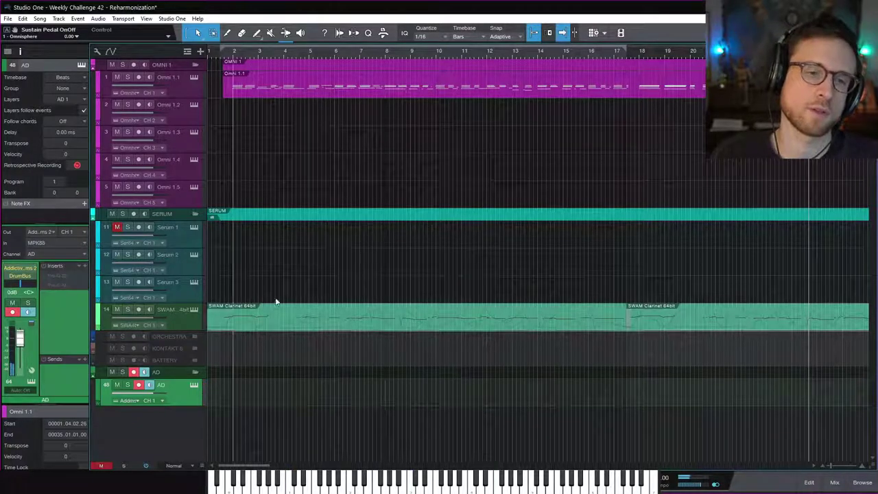
scroll(237, 296, "right", 5)
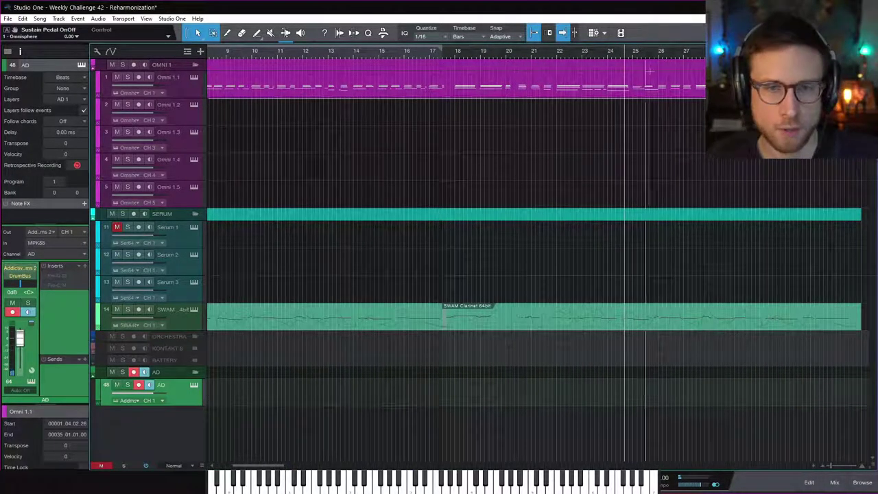
key("space")
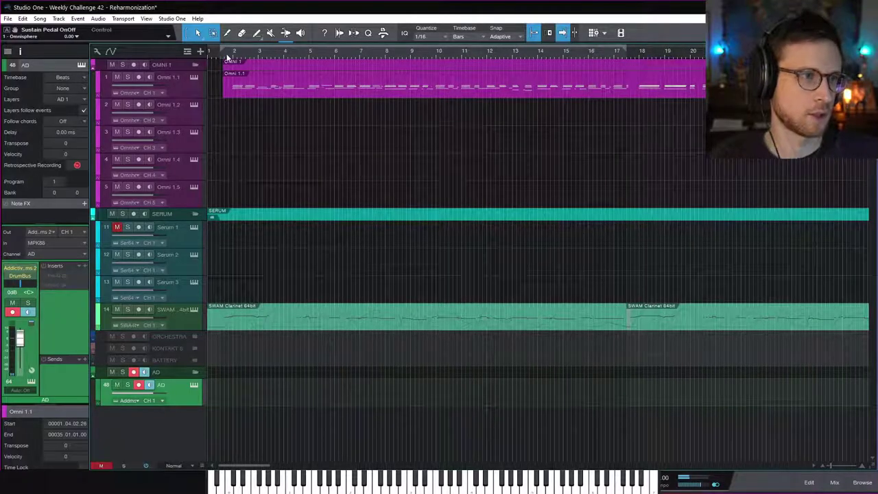
left_click(233, 52)
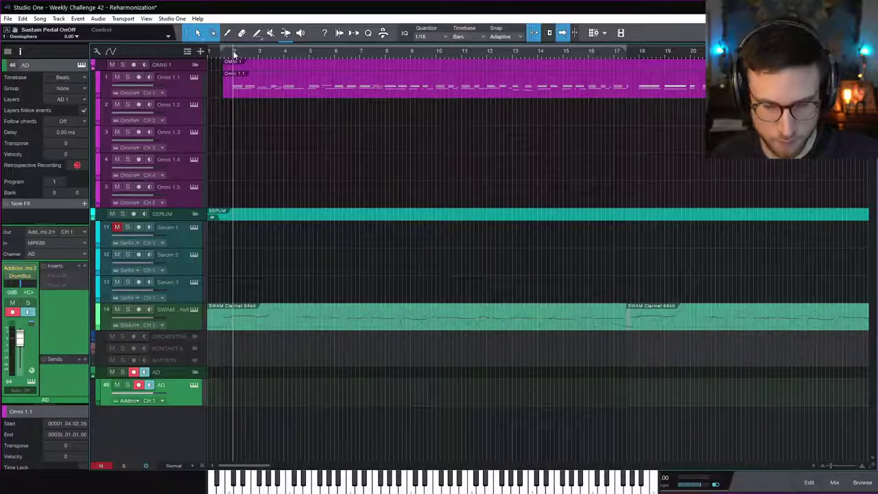
key("KP_Multiply")
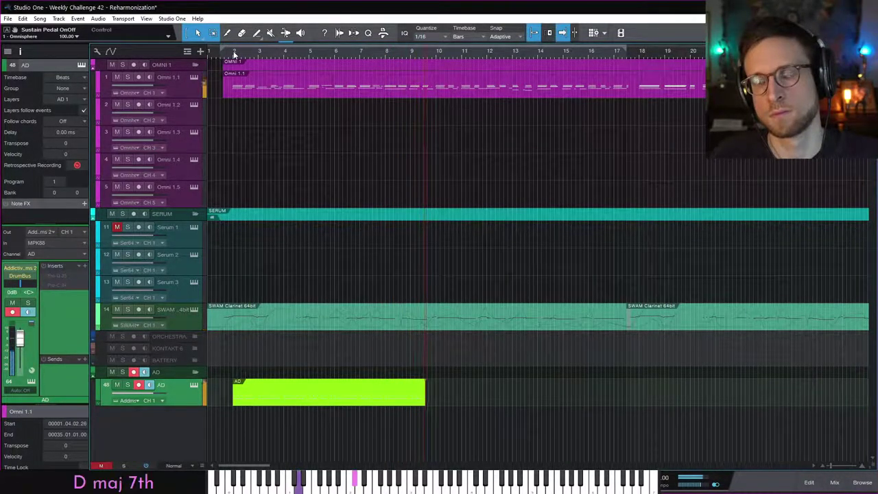
key("space")
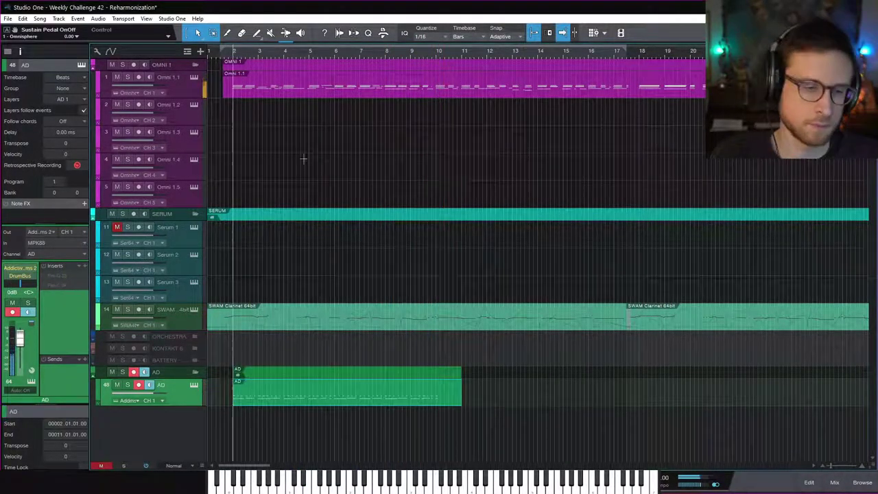
Open the recorded AD part's notes and delete the stray drum hits at bar 10
double_click(440, 401)
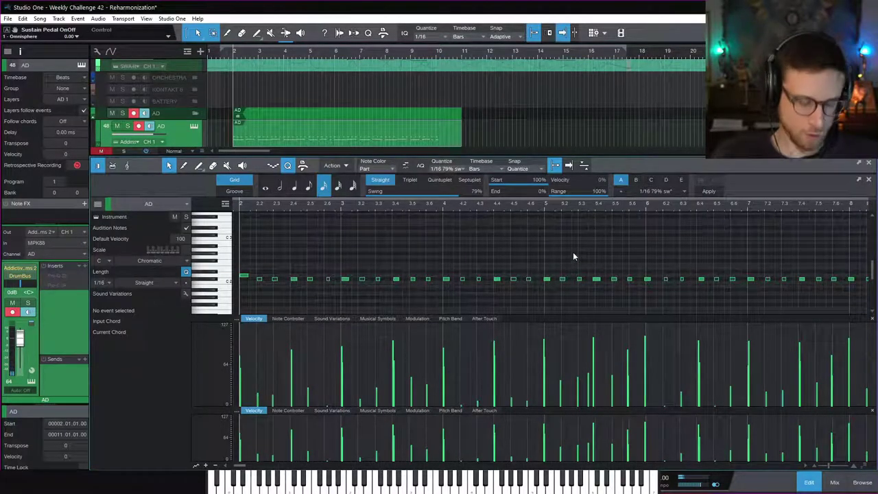
scroll(466, 254, "down", 4)
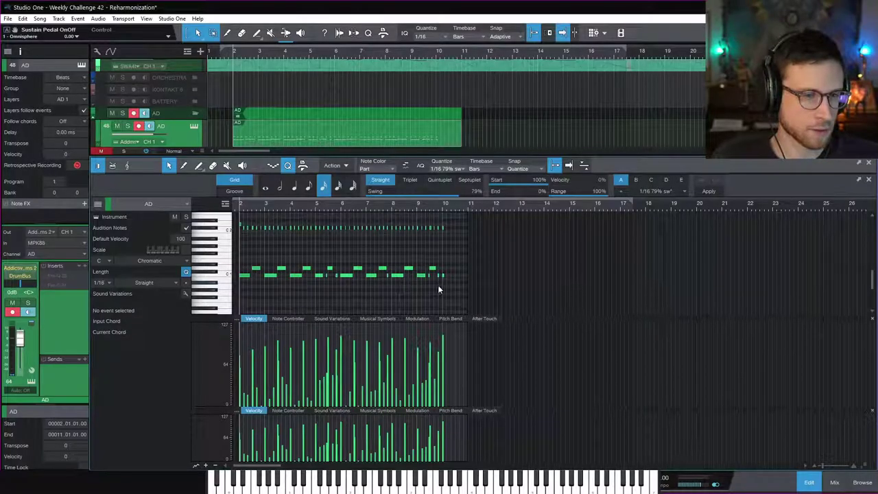
left_click_drag(443, 290, 470, 220)
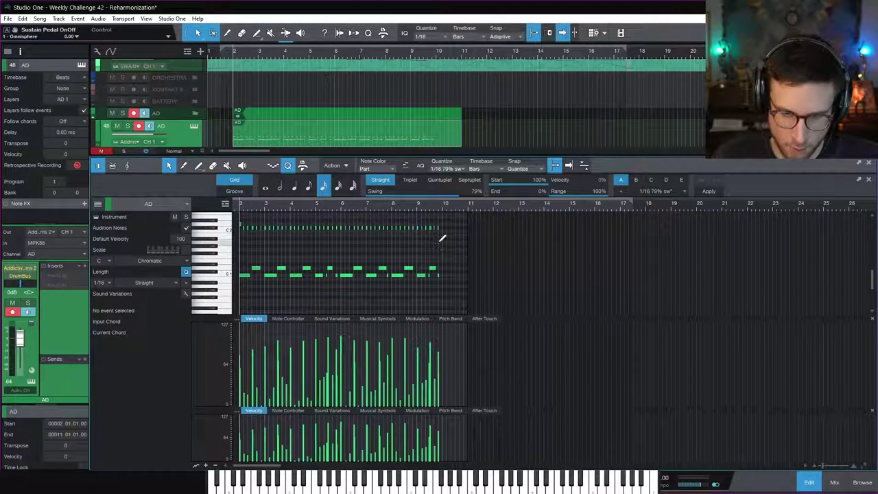
Select all the recorded drum notes and quantize them to the 1/16 grid with 79% swing
key("ctrl+a")
key("shift+s")
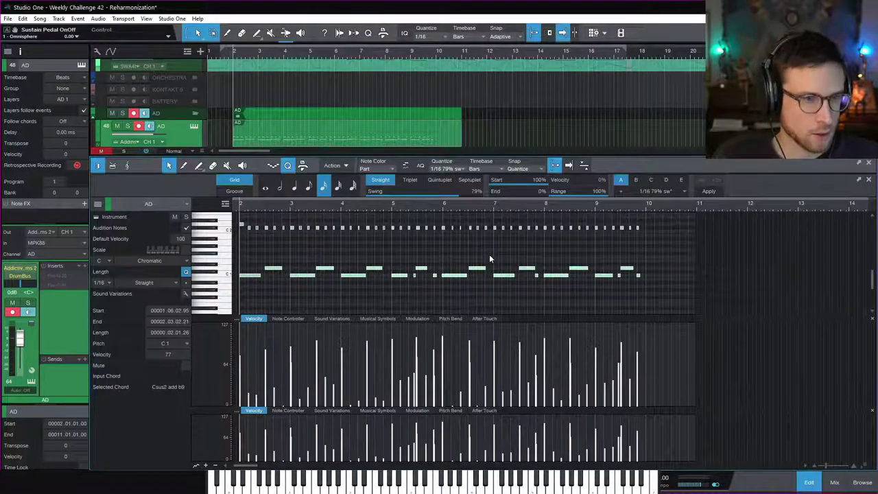
key("q")
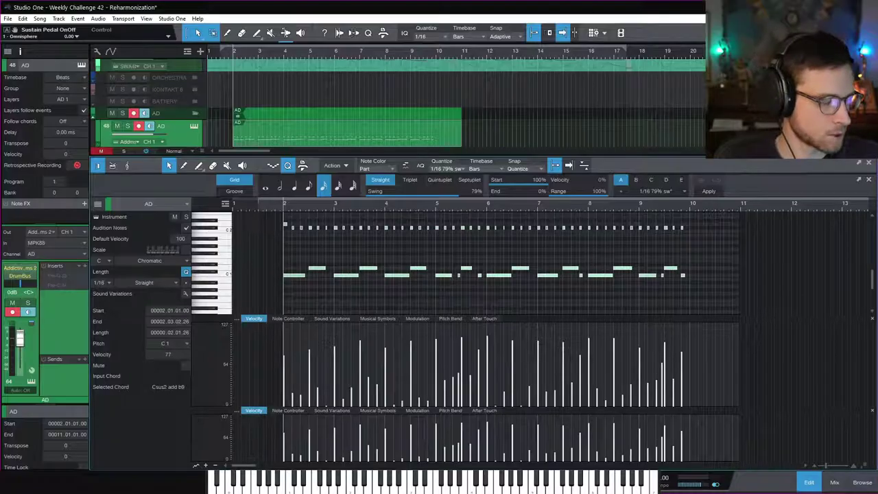
Set the audio device block size to 256 samples and apply the options
key("ctrl+comma")
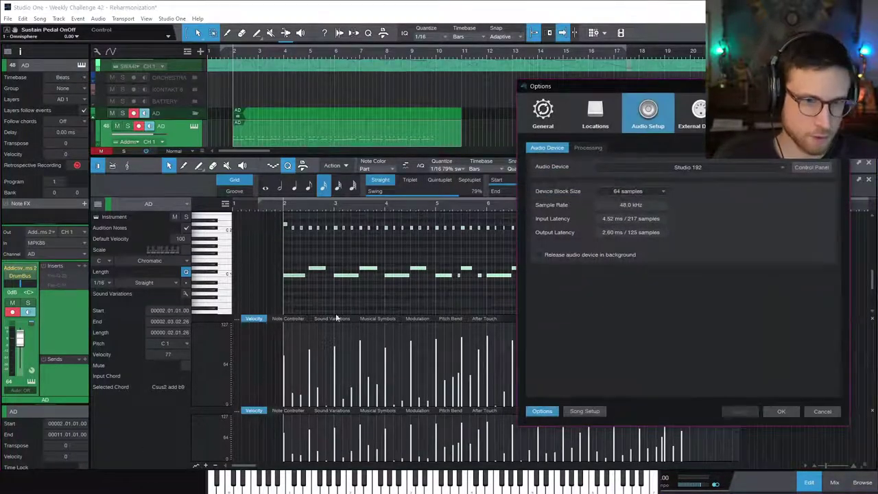
left_click(630, 191)
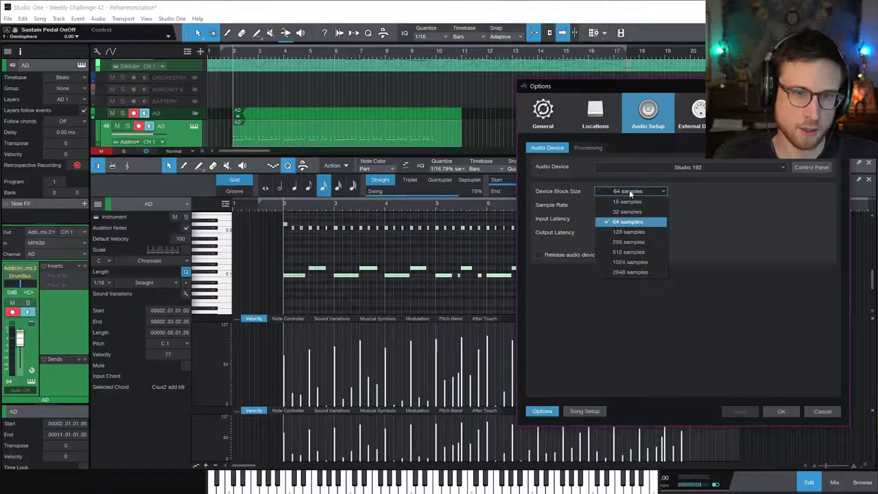
left_click(649, 243)
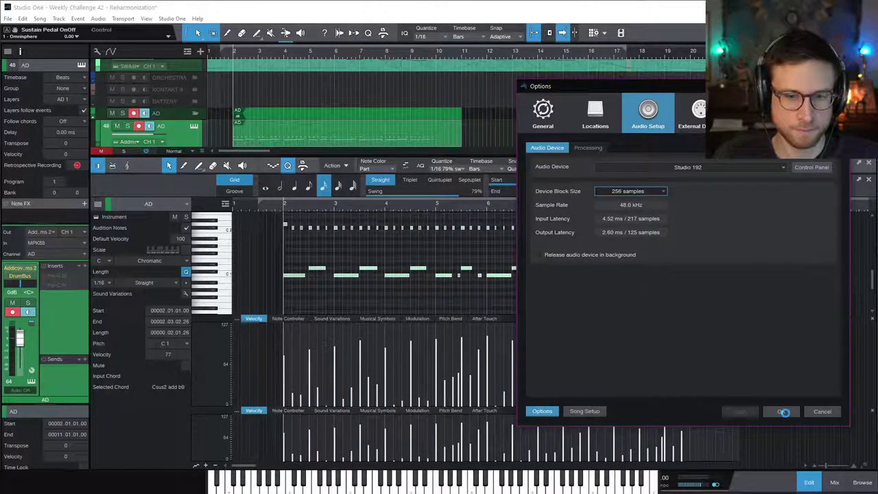
left_click(782, 411)
While auditioning the drum beat, move its first upper note at bar 2 to C#2 and its last, at bar 9 beat 6, to F#2
key("space")
left_click(284, 227)
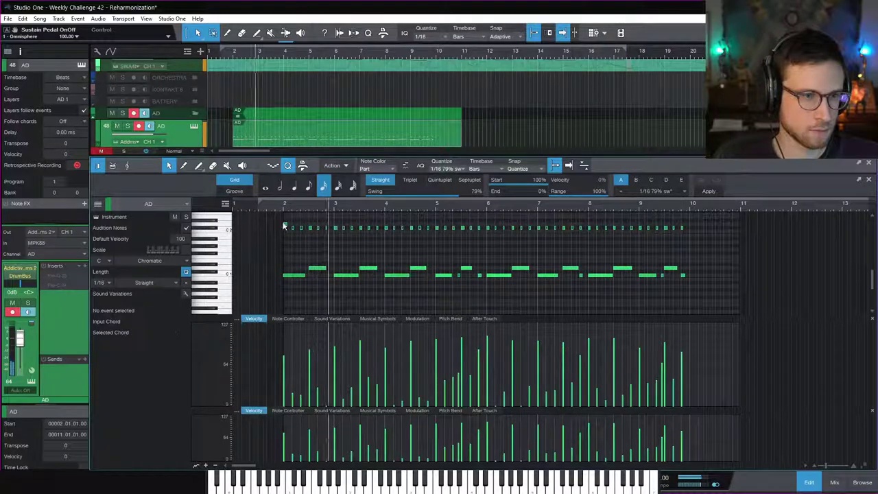
left_click(285, 227)
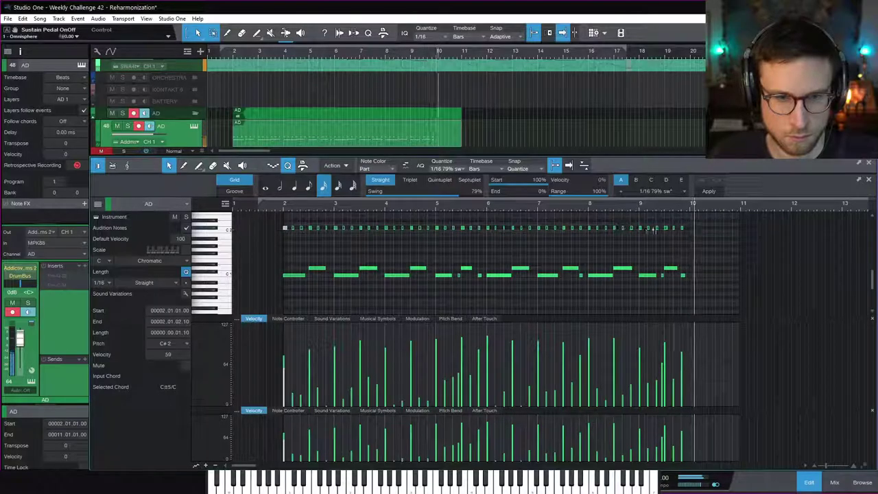
scroll(665, 239, "up", 1)
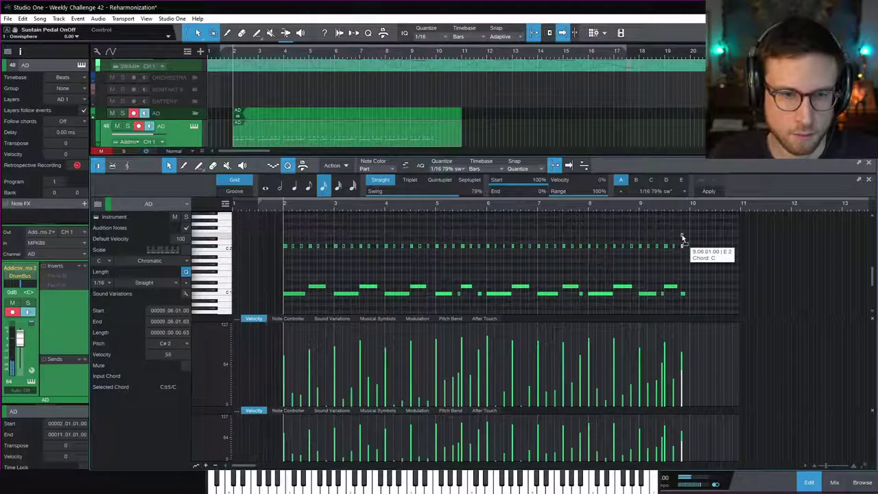
left_click(667, 205)
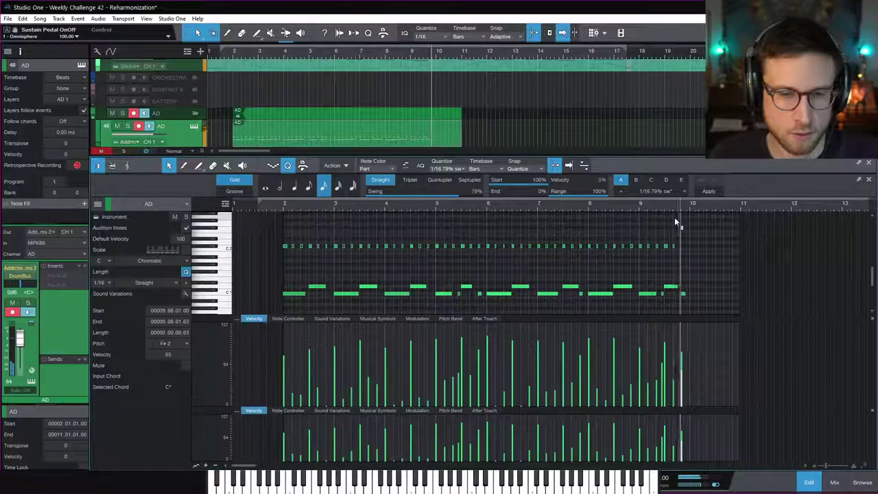
Select all the drum notes, set their length to 0.0.1.26 and play the beat from bar 2
left_click_drag(706, 225, 288, 325)
left_click_drag(454, 276, 444, 279)
left_click(282, 206)
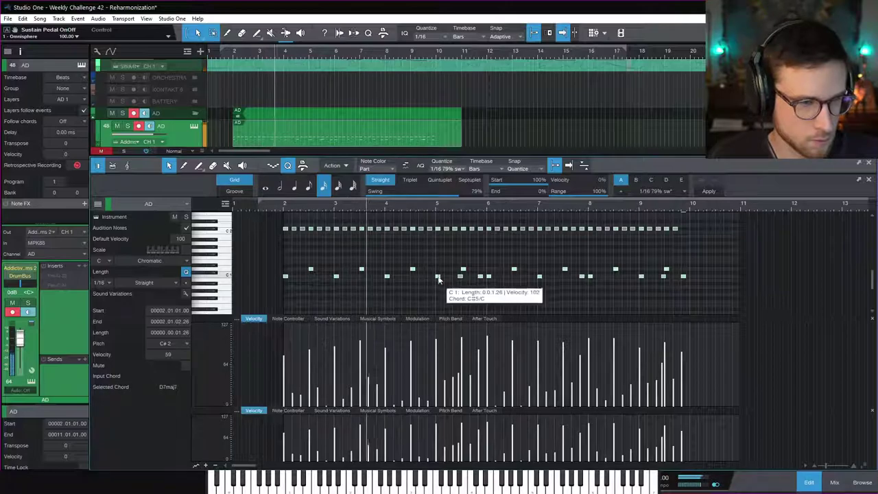
Select all the D1 snare notes and level their velocities at 83
left_click(328, 255)
left_click_drag(297, 254, 704, 267)
mouse_move(561, 352)
left_mouse_down()
mouse_move(581, 357)
mouse_move(566, 366)
left_mouse_up()
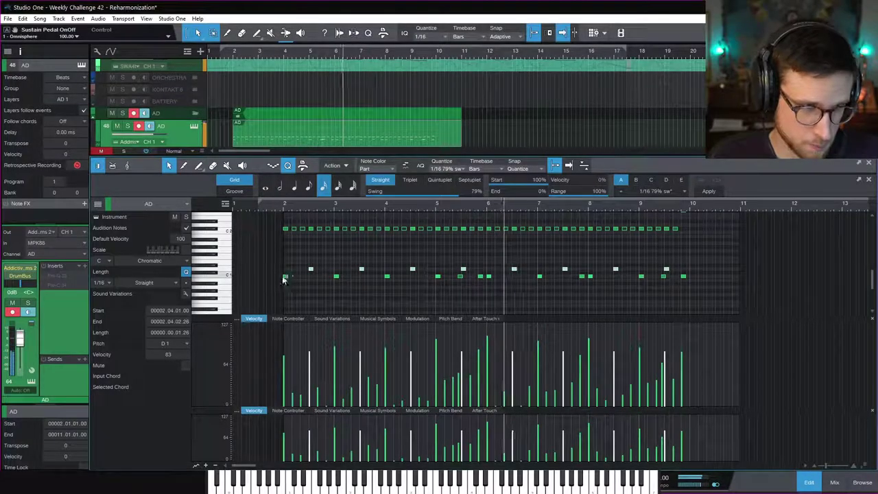
Level the C1 kick notes' velocities at 84, excluding the weak pickups in bars 5 and 7 and the last two kicks in bar 9
left_click_drag(269, 274, 789, 290)
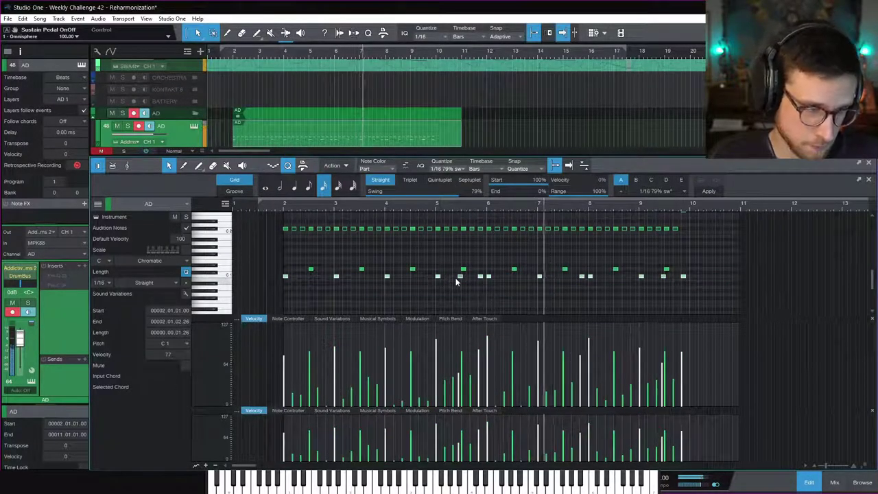
left_click(460, 276, "shift")
left_click(582, 276, "shift")
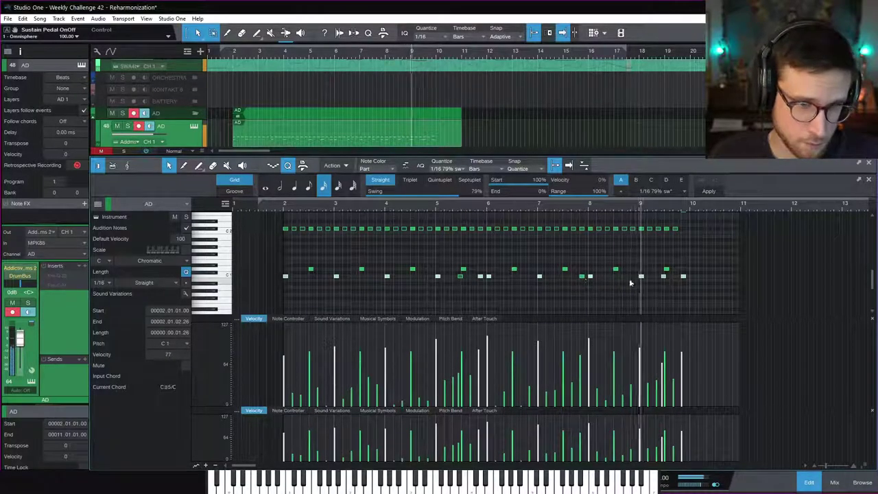
left_click(664, 276, "shift")
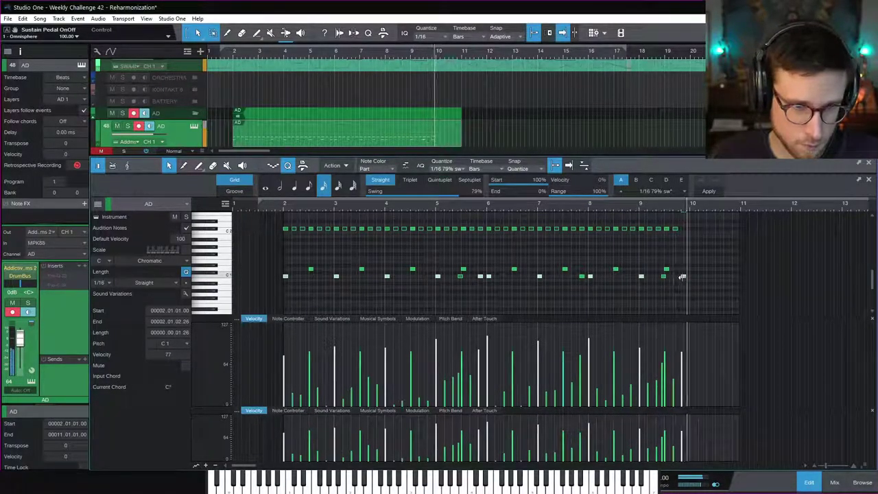
left_click(683, 276, "shift")
left_click_drag(683, 355, 682, 359)
Move the first C#2 note at bar 2 up to D3 and play the drum beat
left_click_drag(259, 218, 747, 296)
scroll(706, 288, "up", 1)
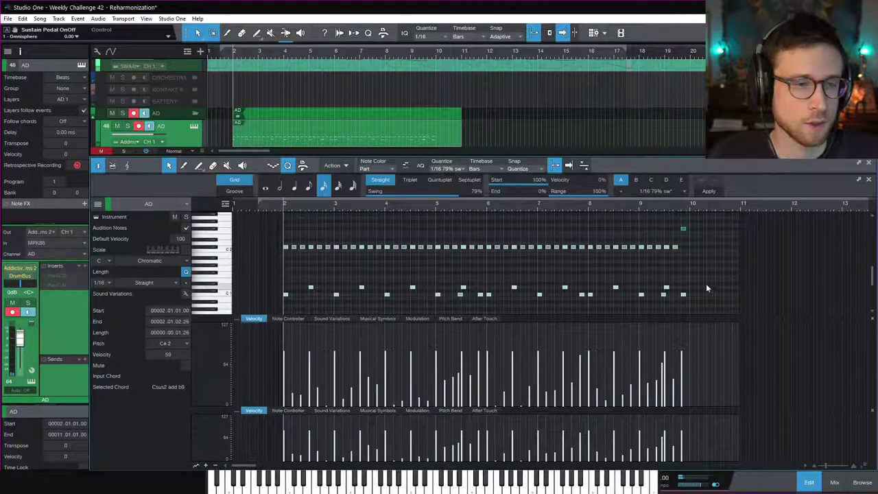
left_click(289, 241)
scroll(286, 250, "up", 1)
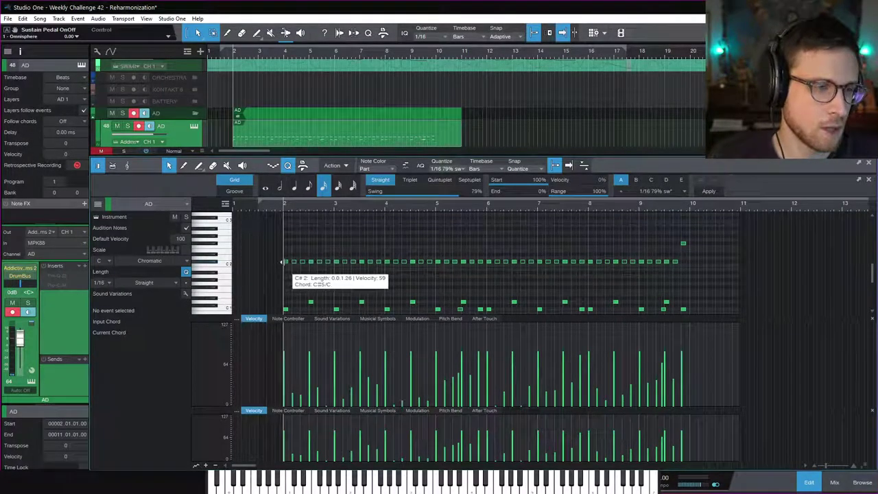
left_click_drag(286, 264, 284, 215)
scroll(310, 234, "up", 1)
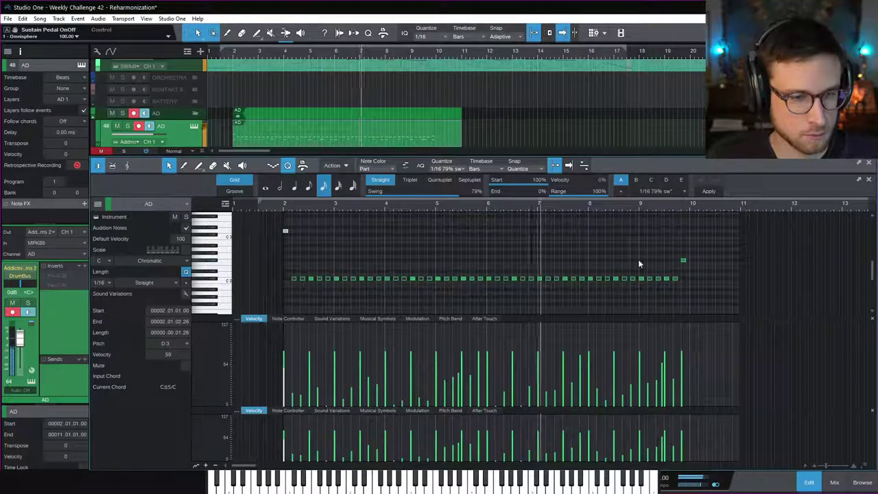
Shorten the AD drum event to end at bar 10 and duplicate it directly behind itself
left_click(812, 484)
left_click_drag(460, 404, 437, 405)
key("d")
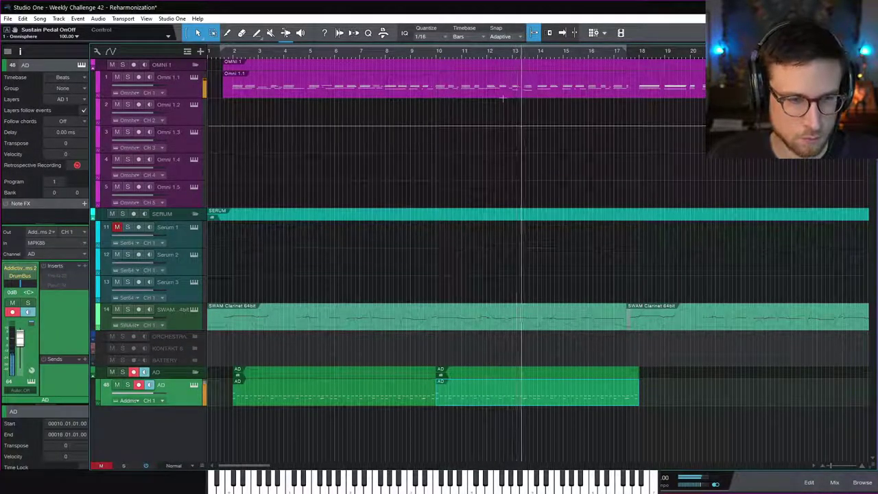
Open the drum event starting at bar 10 and add an F4 note at bar 13 beat 1 with velocity 60
left_click(513, 53)
double_click(510, 402)
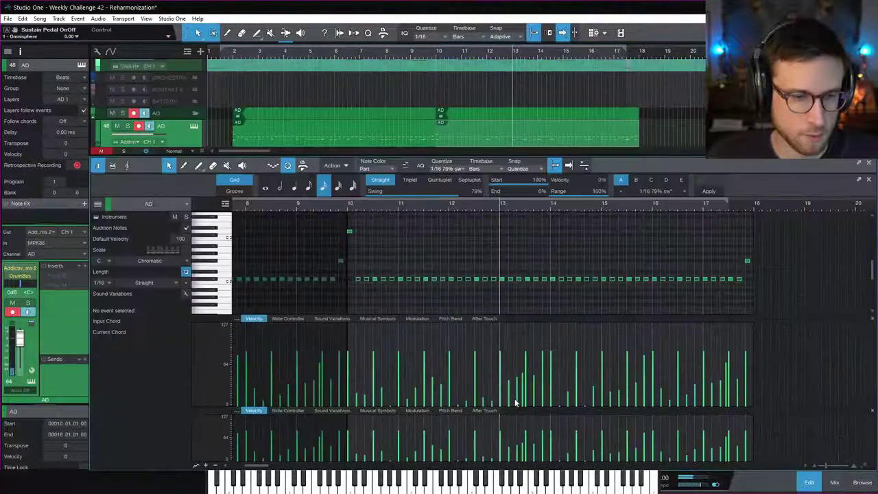
scroll(501, 257, "up", 3)
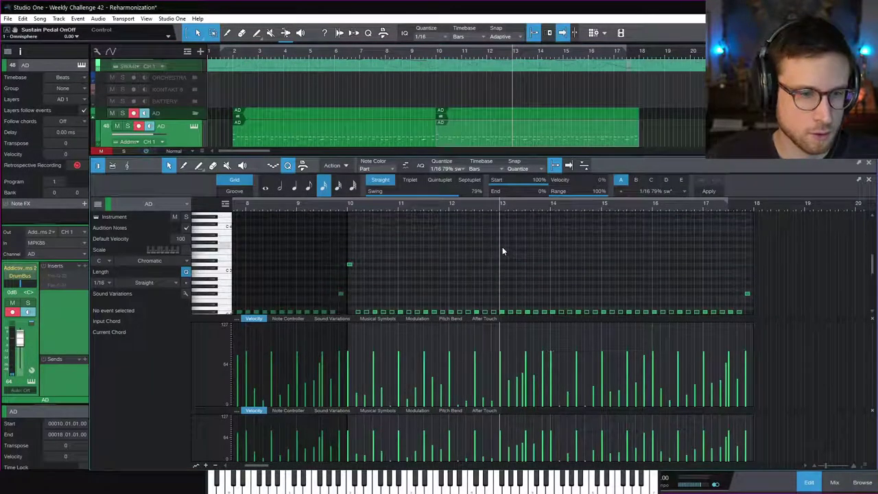
left_click(502, 246)
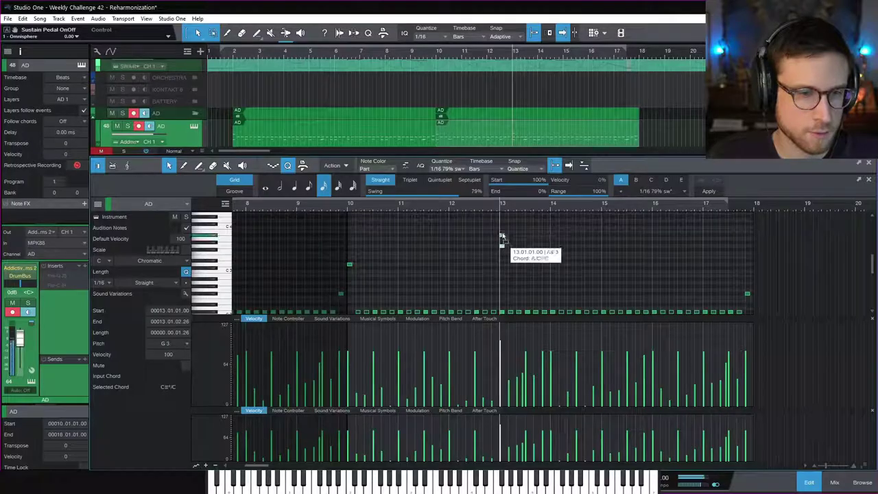
left_click_drag(503, 219, 502, 245)
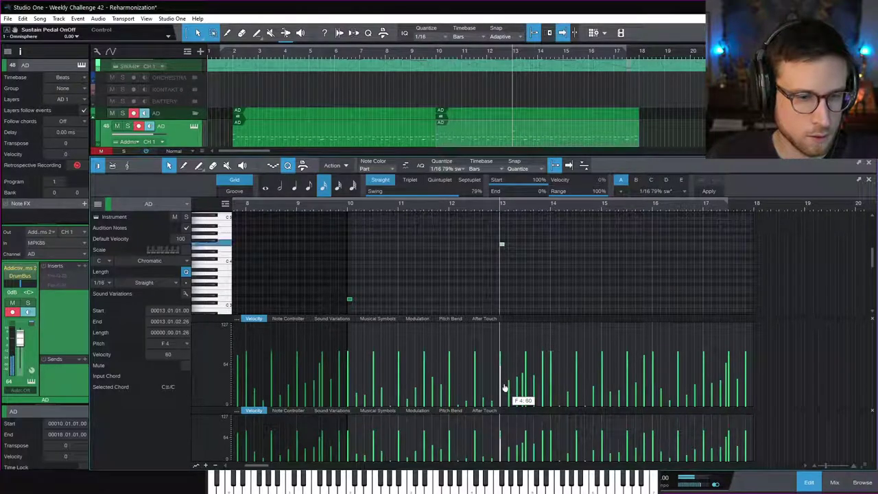
Complete the accents with G4 at bar 13 beat 1 and F4 plus A4 at bar 13 beat 4
left_click_drag(502, 243, 558, 235)
left_click(556, 278)
key("e")
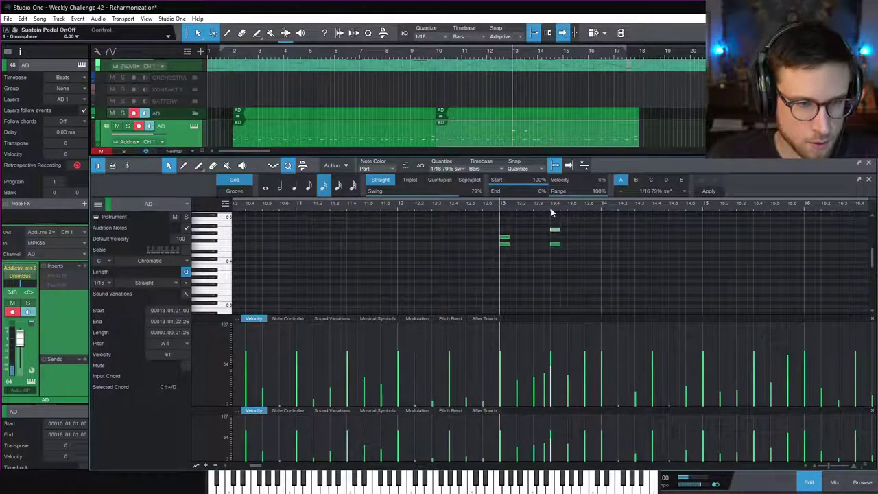
Delete all the C#2 notes in bar 13 and the weak C1 kick just before beat 4
scroll(528, 282, "down", 2)
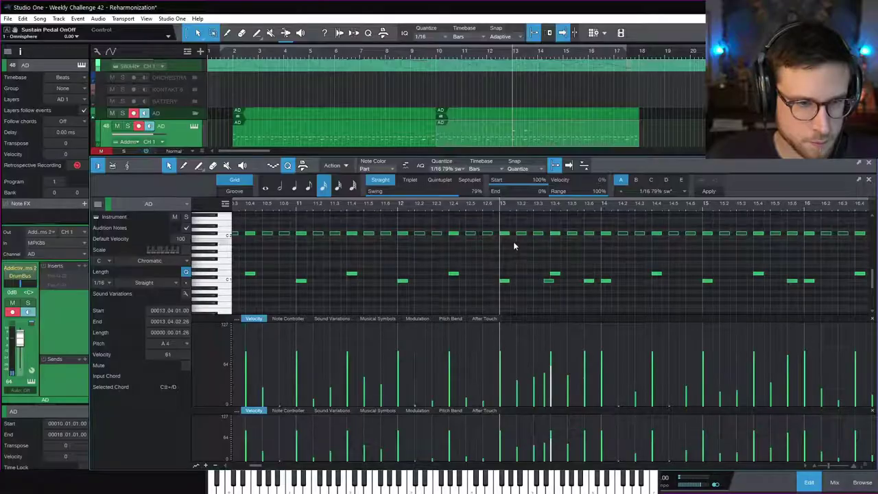
left_click_drag(501, 228, 562, 247)
key("Delete")
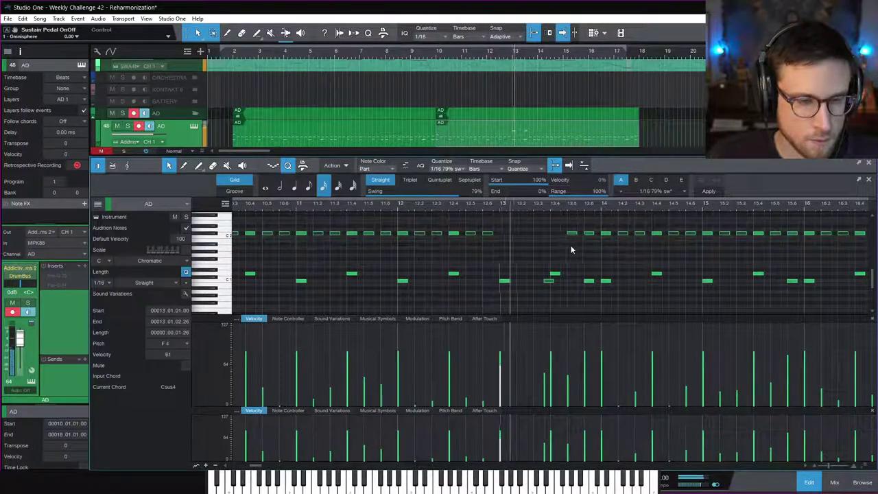
left_click(555, 275)
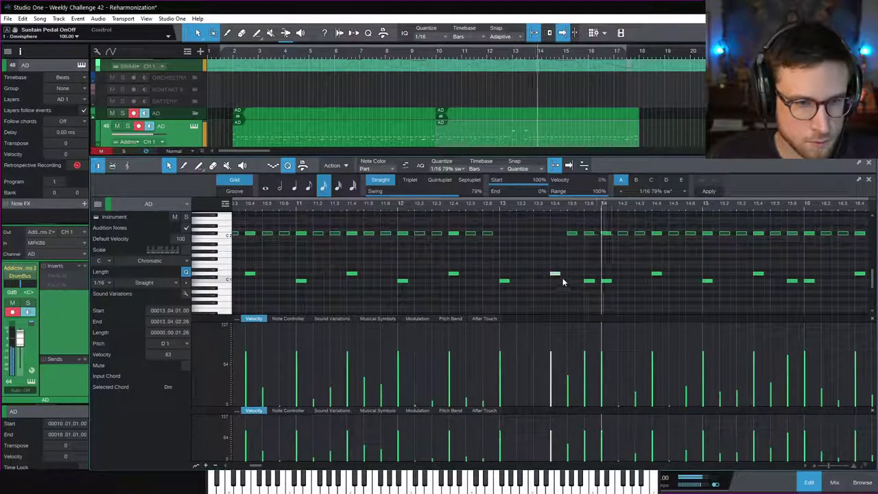
left_click_drag(568, 232, 596, 242)
key("Delete")
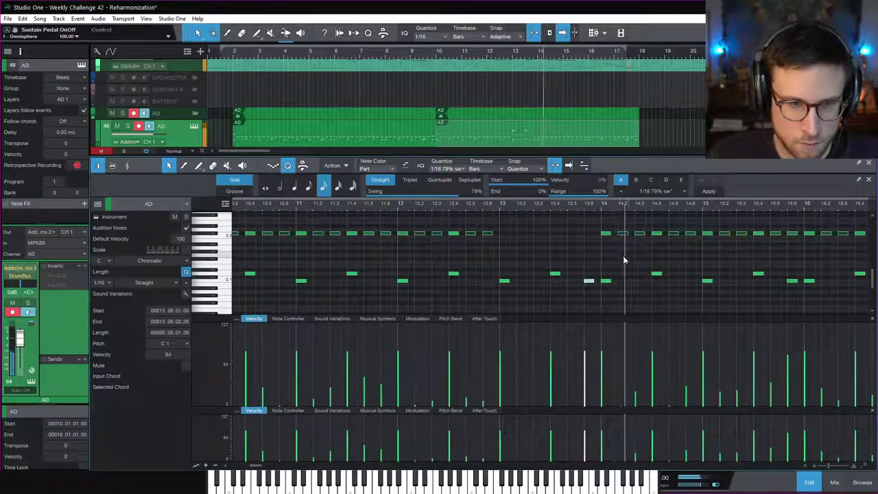
Add an A3 note at bar 17 beat 2 and lower its velocity to 61
scroll(625, 259, "up", 1)
scroll(626, 261, "up", 1)
scroll(625, 262, "right", 5)
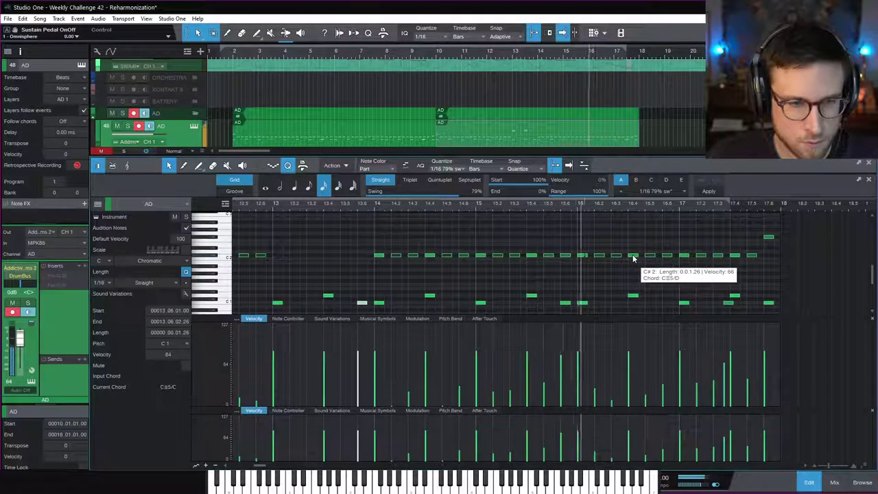
scroll(634, 259, "right", 2)
scroll(634, 258, "right", 1)
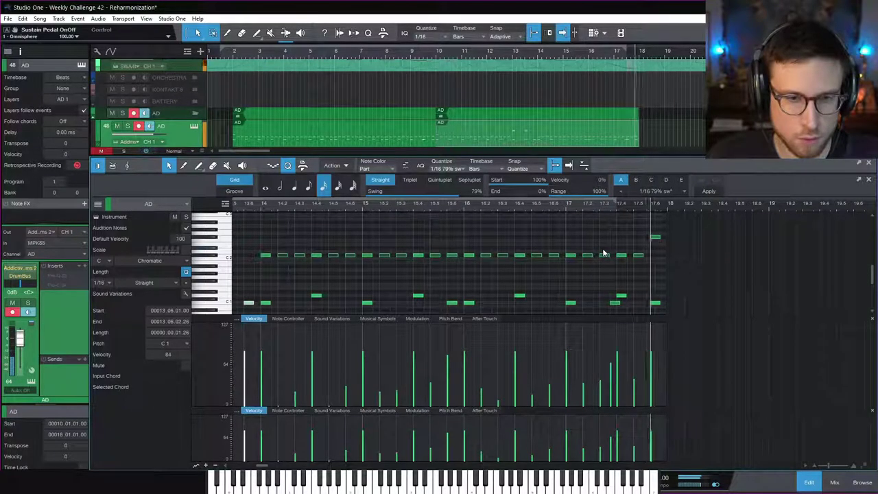
scroll(589, 241, "up", 3)
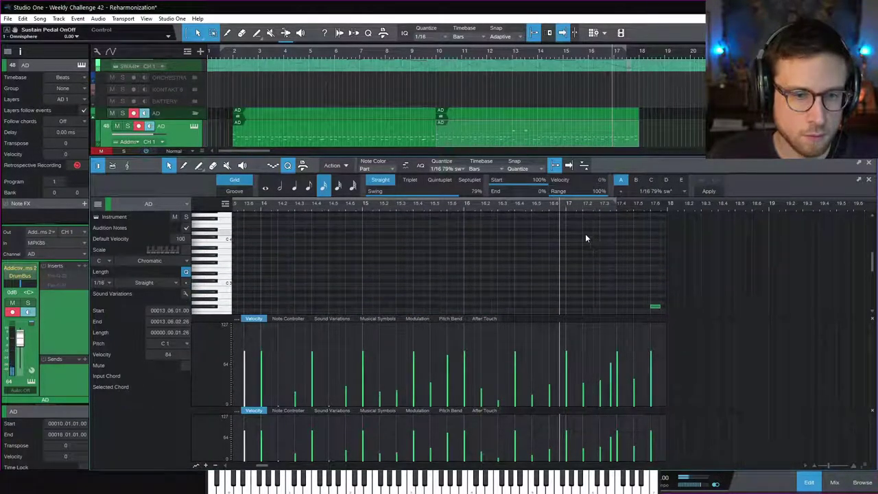
double_click(588, 255)
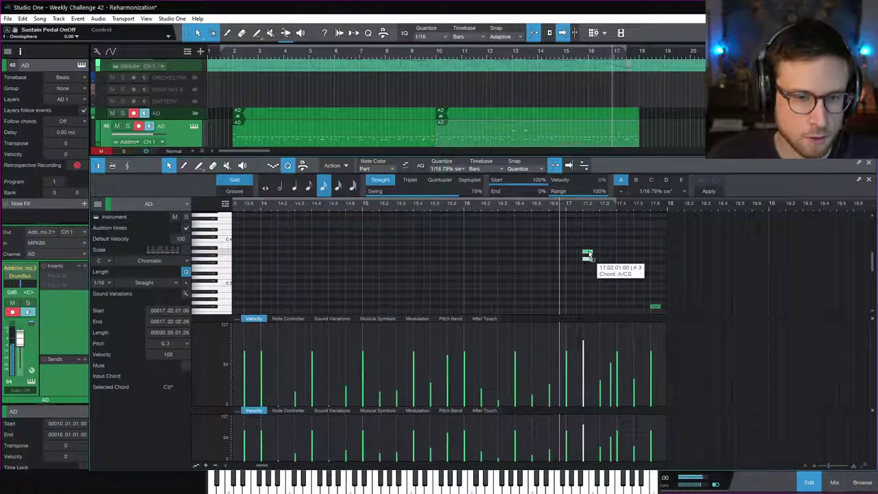
left_click_drag(586, 382, 586, 381)
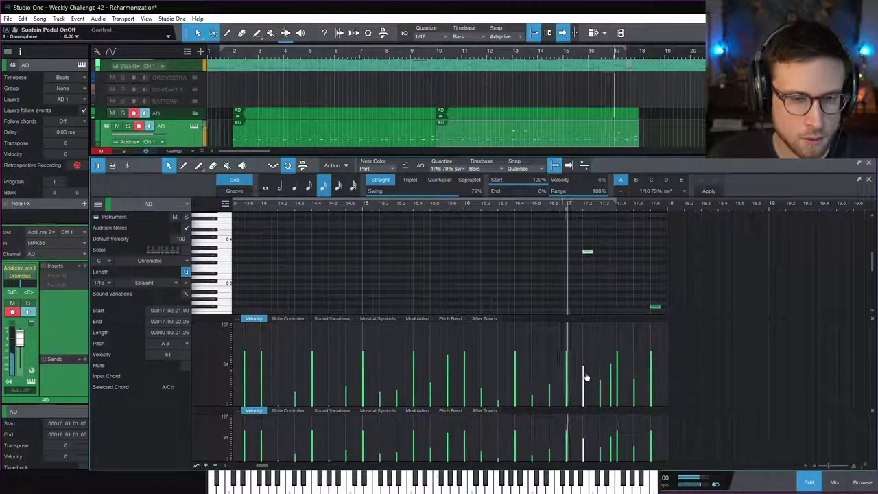
Add a short G3 note just before bar 17 beat 5 and an F3 on that beat, both at velocity 65, and play the ending
scroll(642, 264, "down", 1)
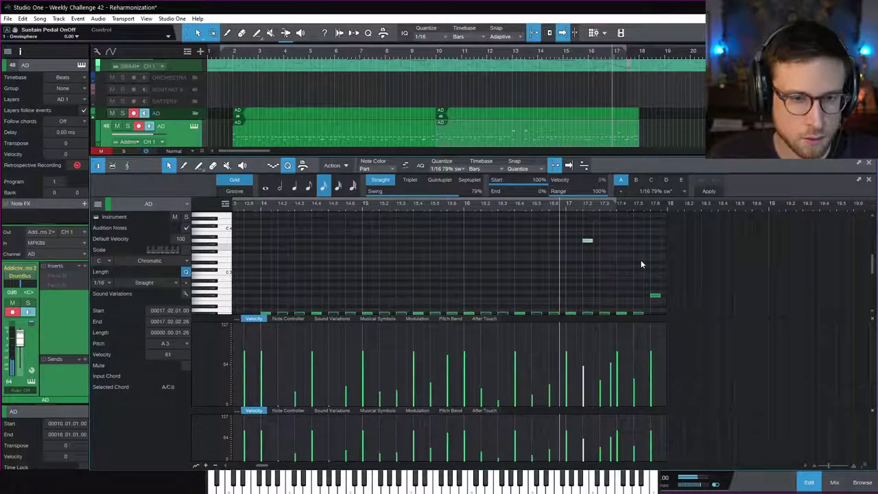
scroll(642, 264, "down", 1)
scroll(638, 255, "down", 1)
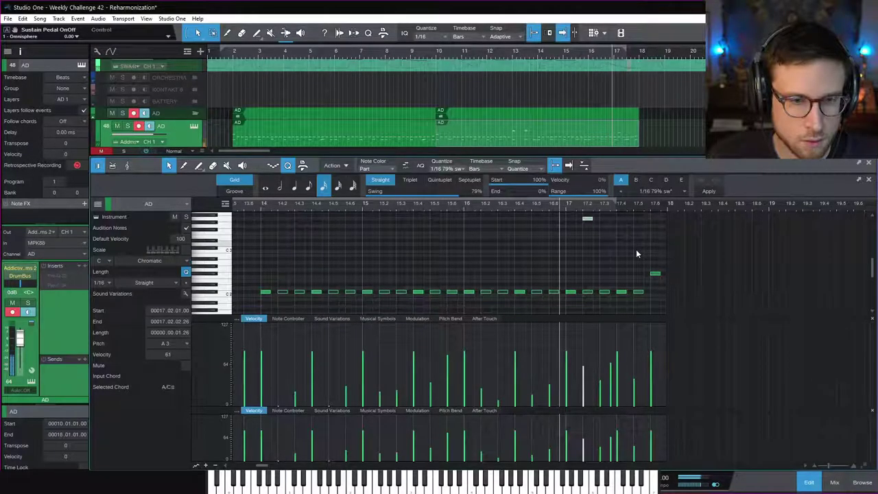
left_click(629, 229)
left_click(638, 235)
left_click(629, 227)
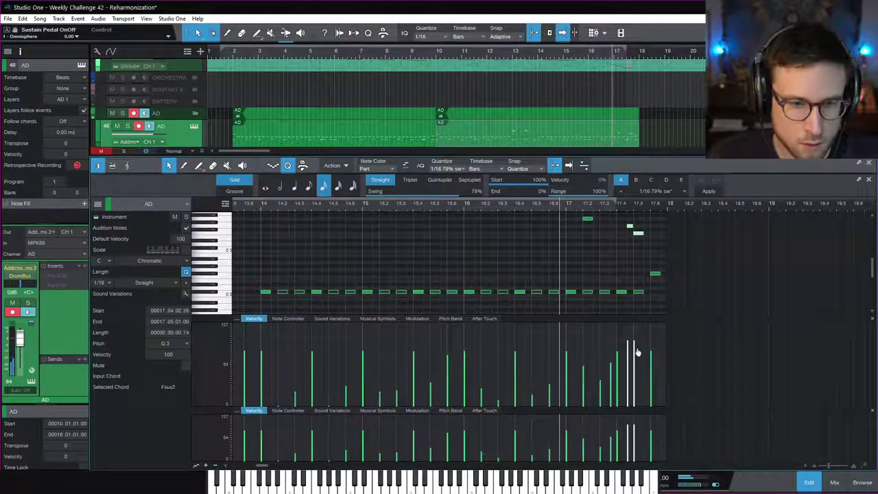
key("space")
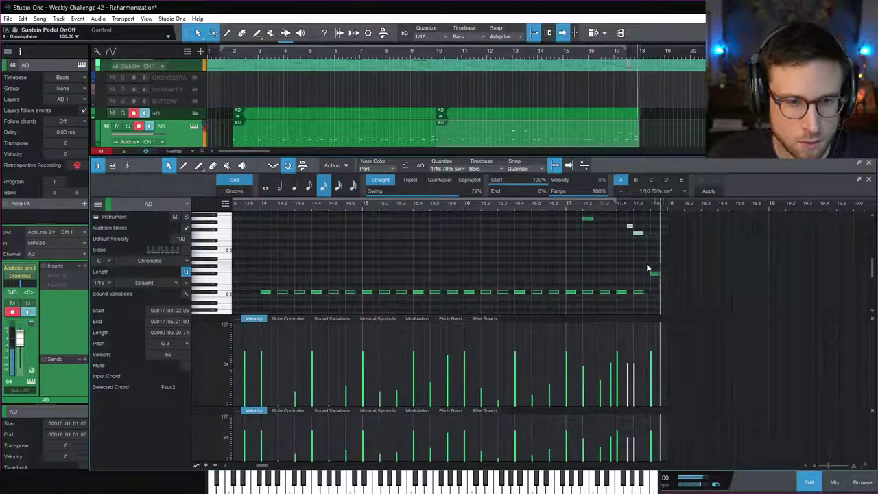
Delete the C#2 note at bar 17 beat 5 and replay the end of the fill
scroll(647, 263, "down", 1)
key("Right")
key("space")
key("space")
scroll(643, 273, "down", 1)
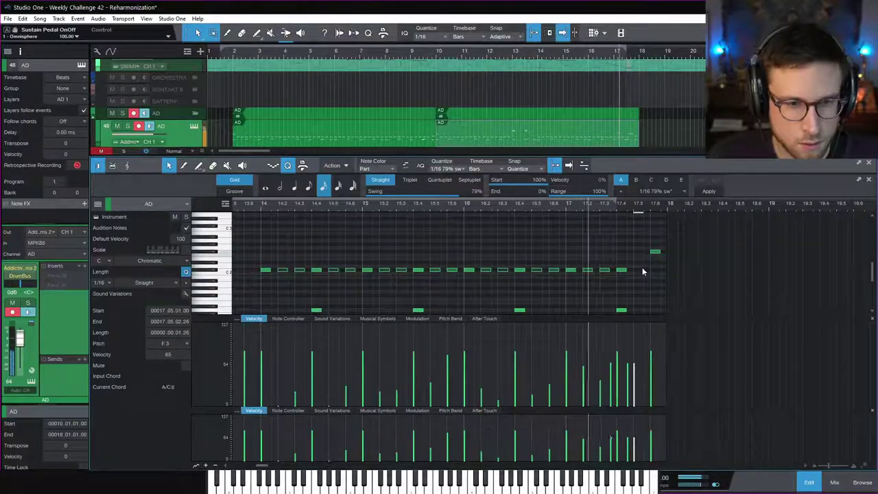
key("space")
left_click(808, 483)
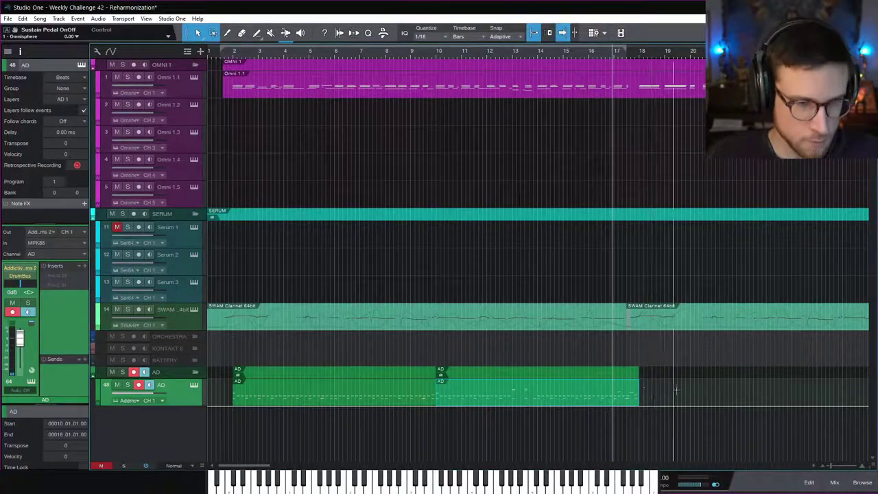
key("d")
scroll(681, 398, "right", 5)
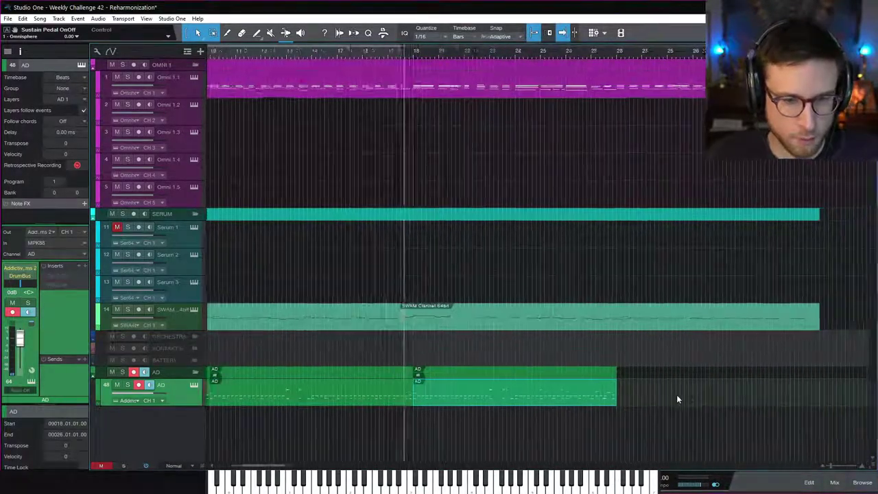
double_click(507, 398)
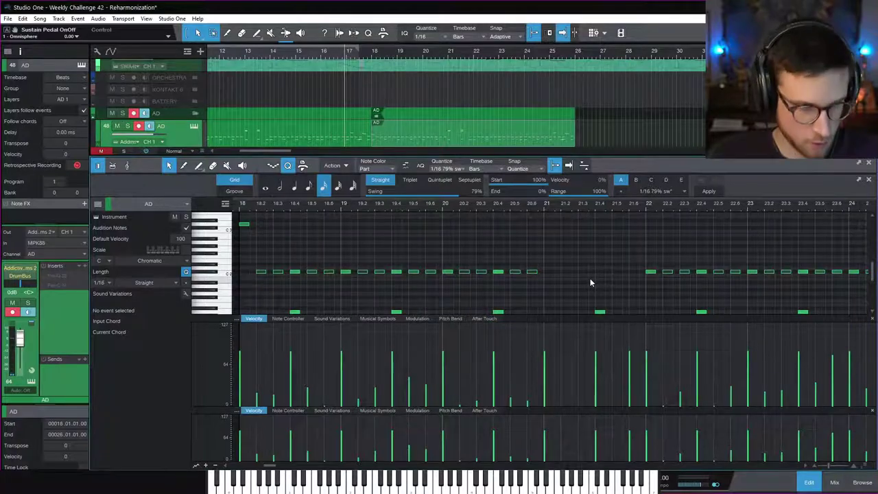
key("ctrl+z")
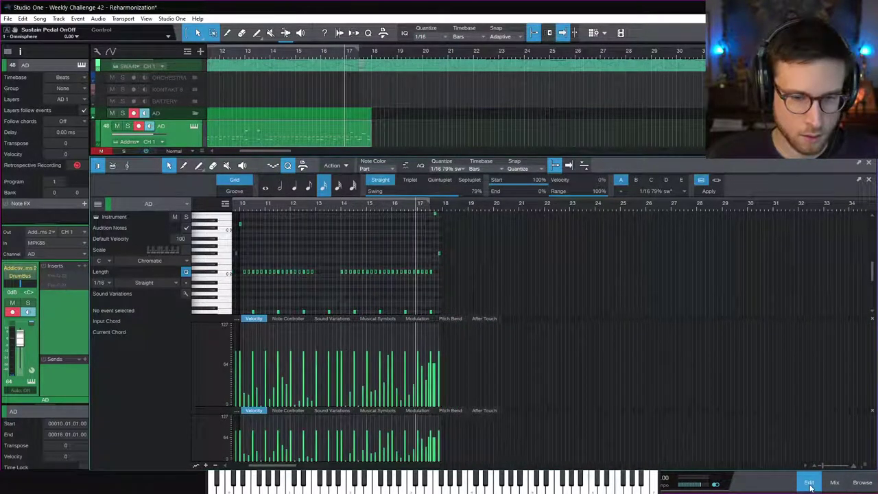
Select both AD drum events from bar 2 to bar 18 and duplicate them together to fill bars 18 to 34
left_click(809, 483)
scroll(422, 376, "left", 5)
left_click_drag(686, 400, 363, 405)
key("ctrl+d")
scroll(587, 403, "right", 5)
scroll(588, 404, "left", 3)
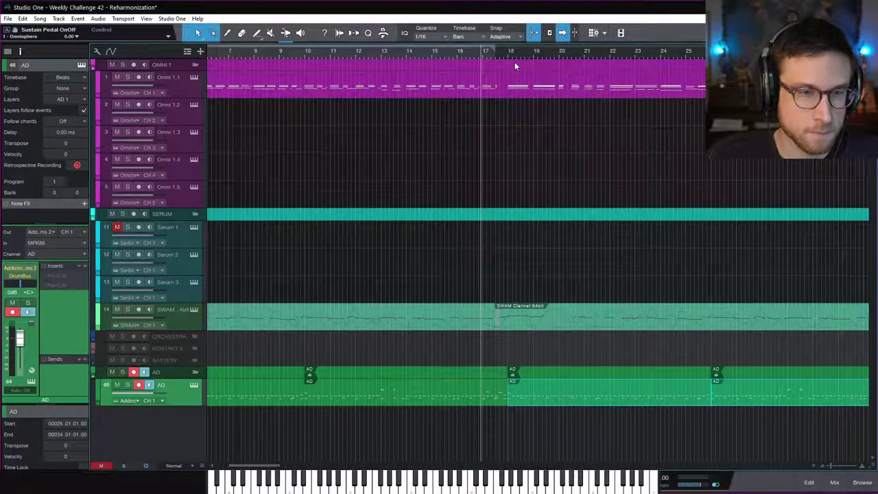
In the AD drum event from bar 18 to 26, move all the C#2 notes up to C3 and play from bar 18
left_click(509, 52)
double_click(570, 397)
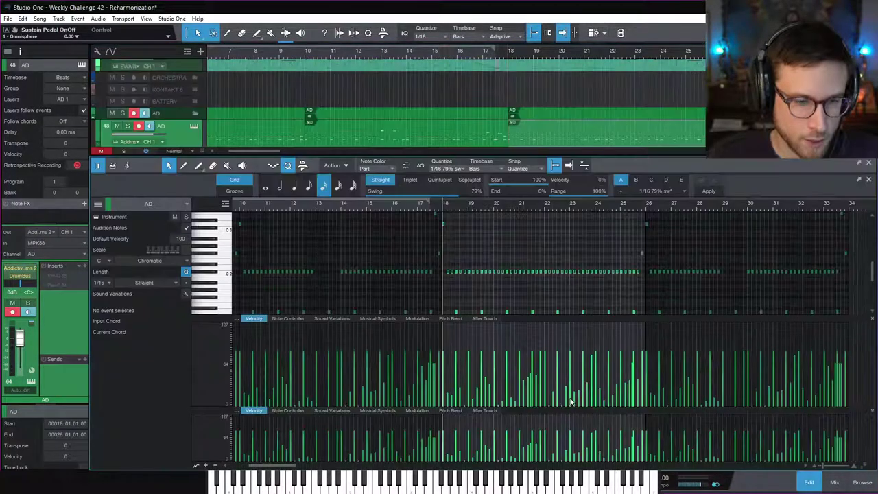
left_click_drag(444, 275, 521, 283)
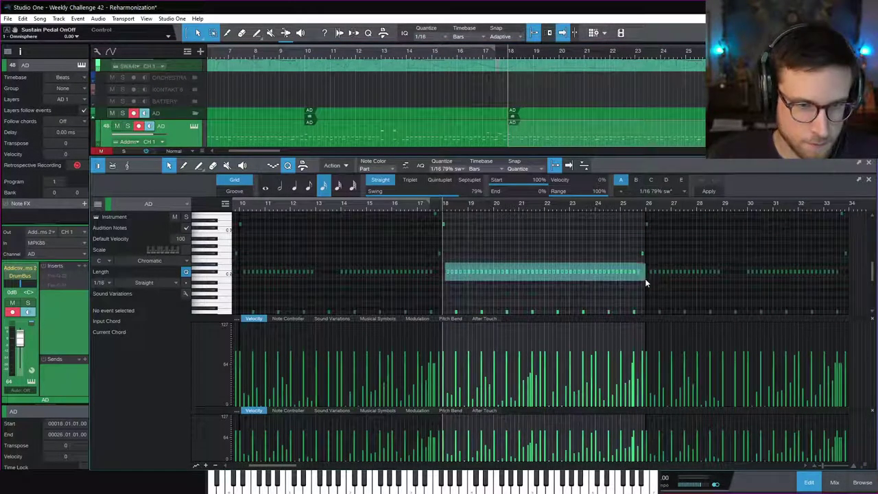
left_click_drag(645, 278, 645, 278)
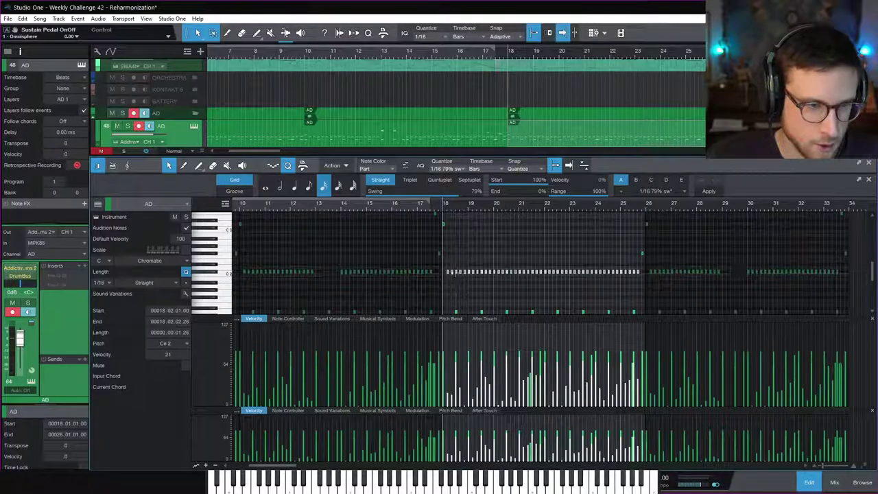
left_click_drag(456, 274, 460, 237)
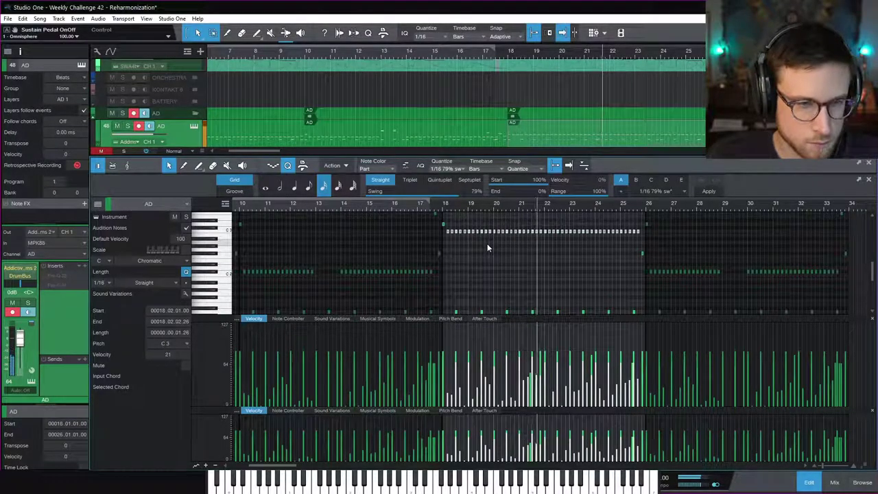
Move all the C#2 notes in the drum event from bar 26 to 34 up to C3 and play through to its end
left_click(694, 248)
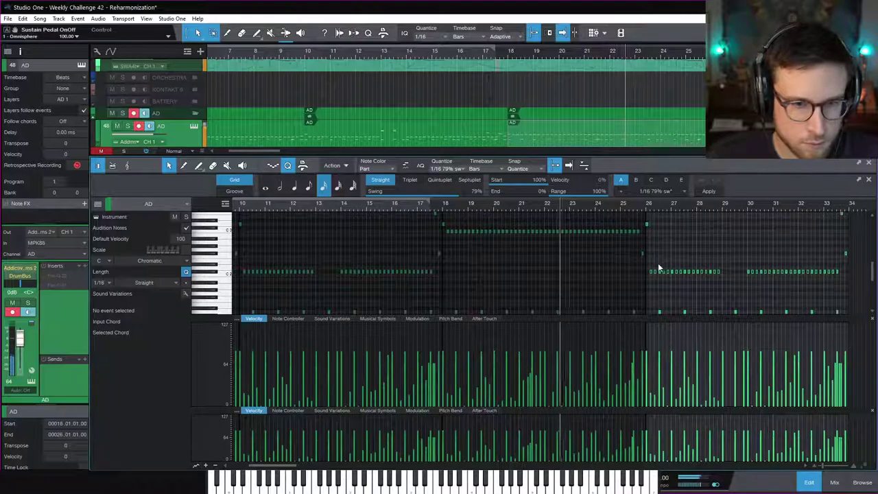
left_click_drag(650, 265, 841, 278)
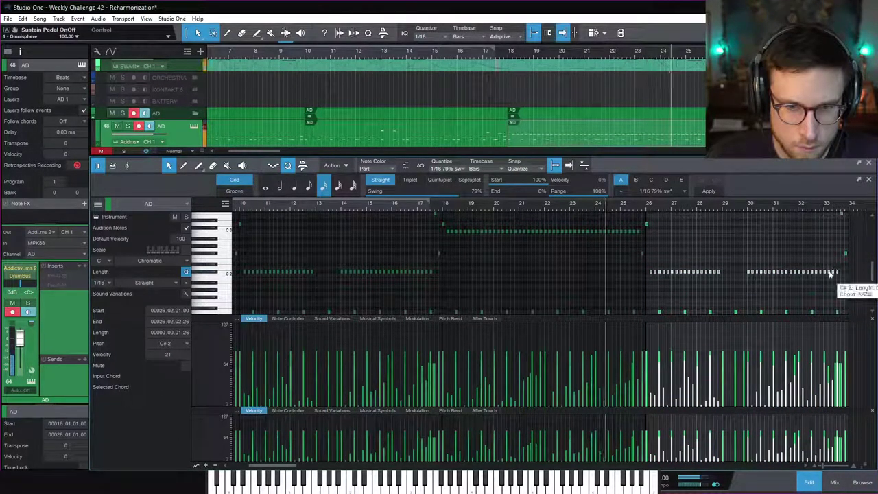
left_click_drag(830, 274, 827, 235)
scroll(686, 247, "up", 2)
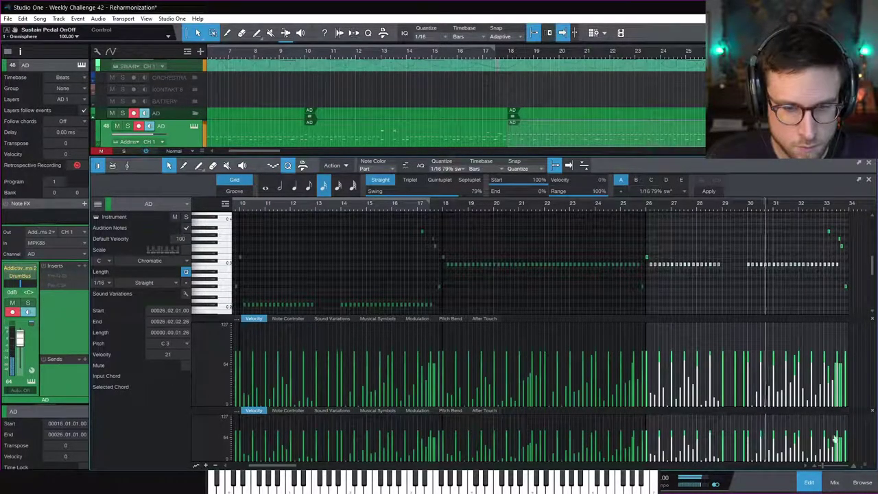
scroll(712, 249, "right", 5)
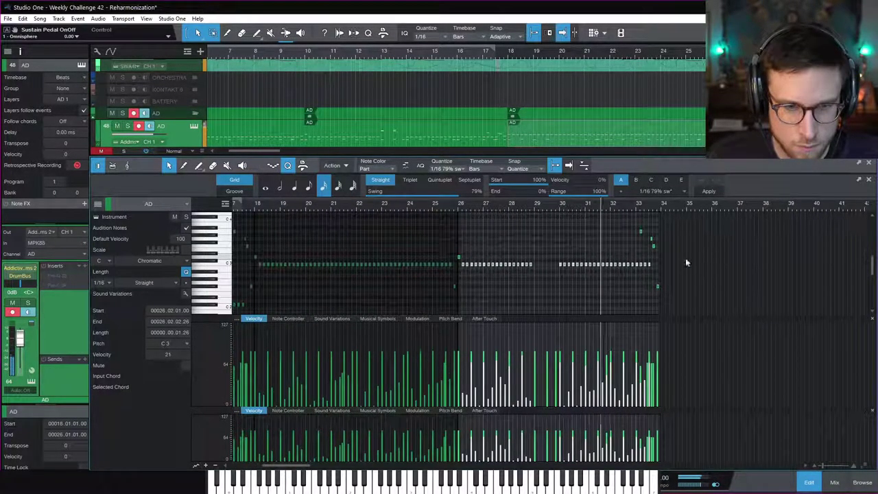
scroll(606, 277, "down", 3)
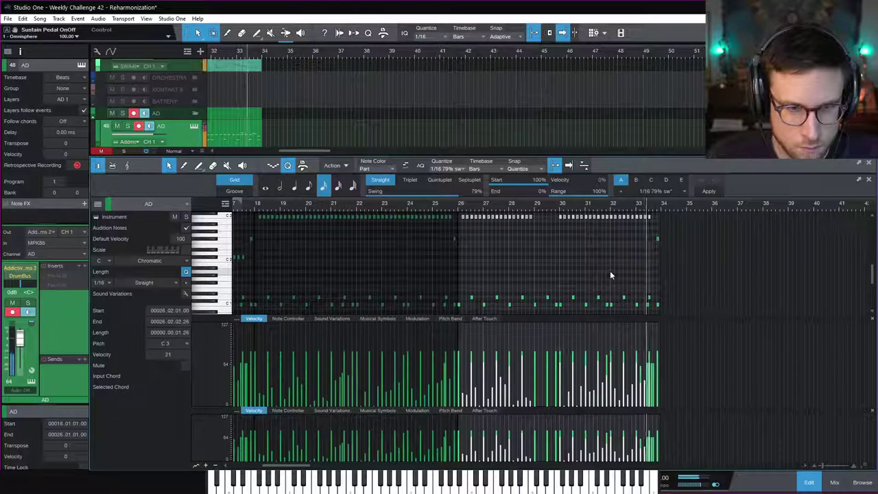
Close the note editor, stop playback, save the song and return to the start of the arrangement
key("F2")
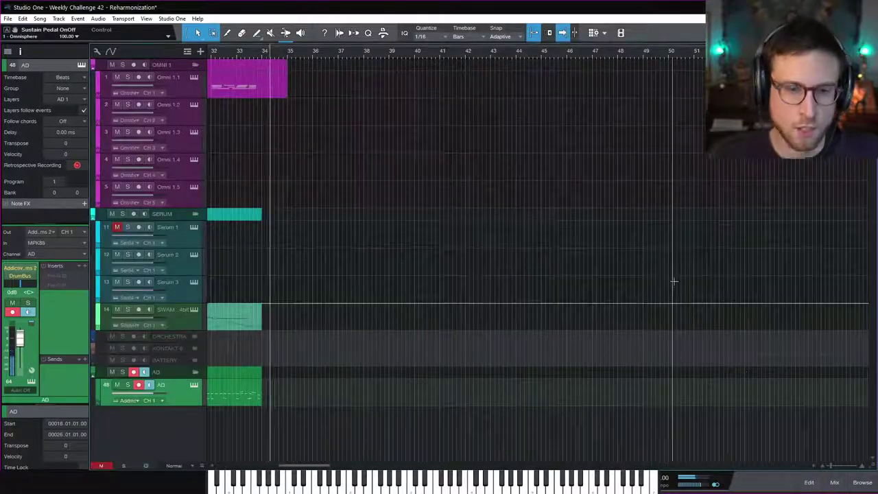
key("space")
key("ctrl+s")
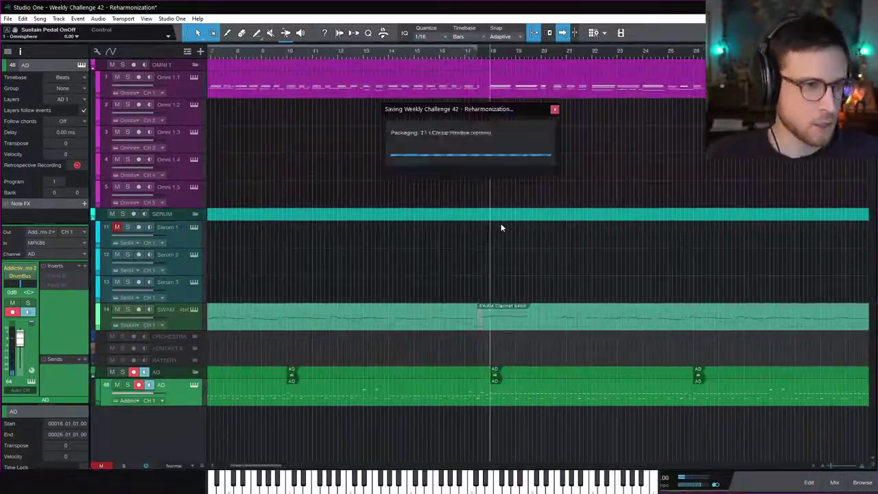
scroll(391, 182, "left", 5)
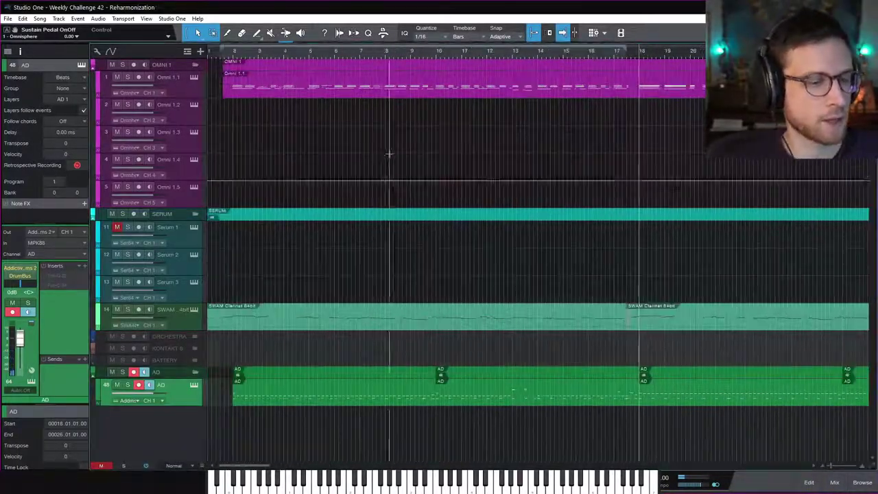
Rename the Omni 1.1 track to Piano and the Omni 1.2 track to Bass
left_click(183, 105)
double_click(169, 76)
type("Piano")
key("Tab")
type("Bass")
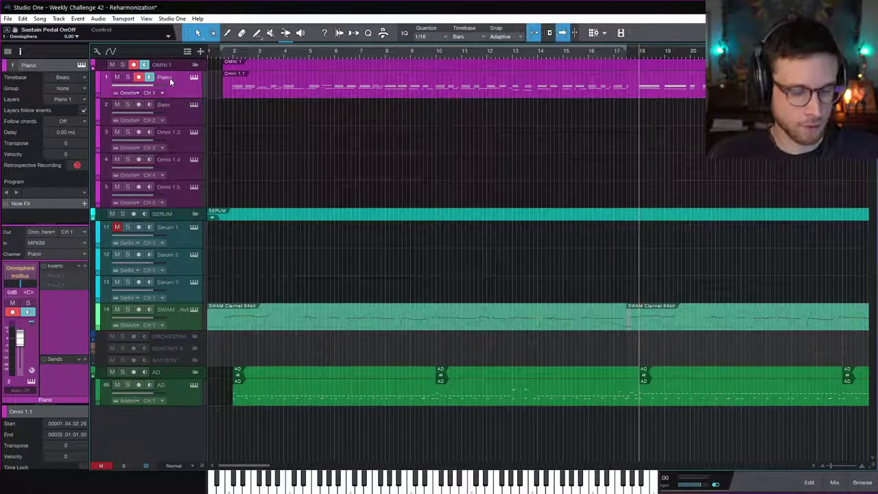
Try out the Piano and Bass sounds, check the Piano part's low D#1 note at bar 22, and rehearse a bass line over playback
left_click(169, 78)
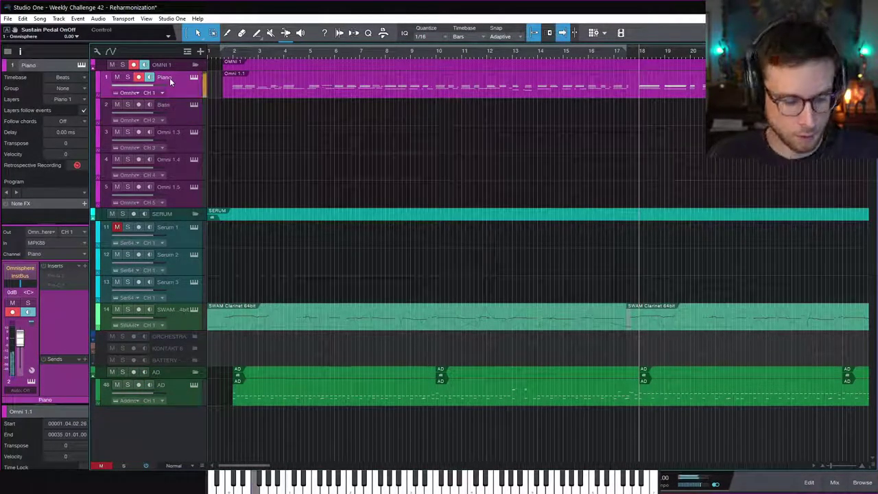
left_click(177, 116)
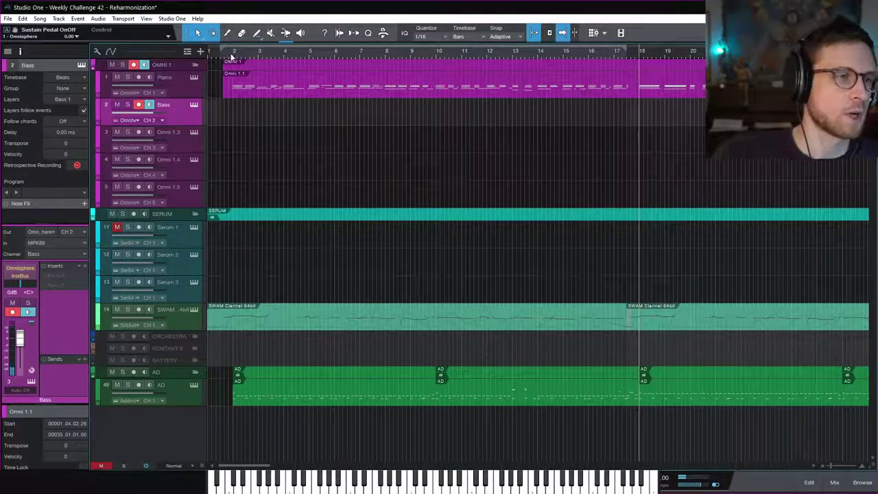
double_click(266, 93)
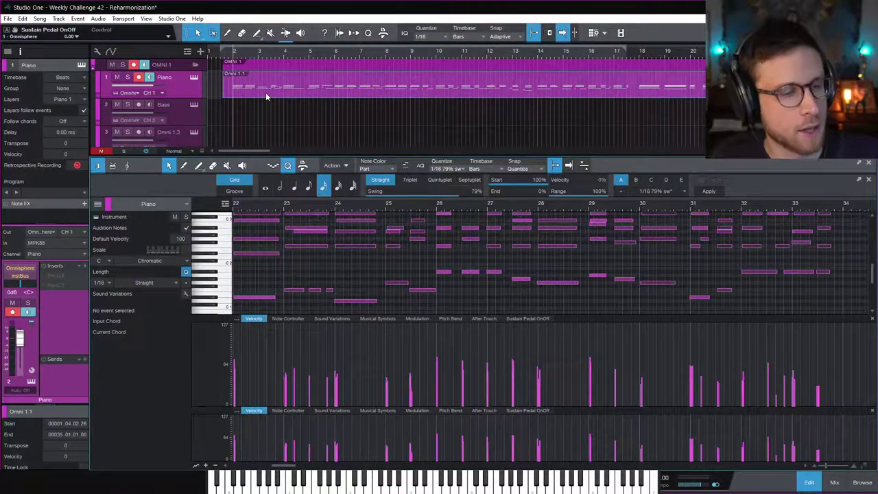
left_click(246, 299)
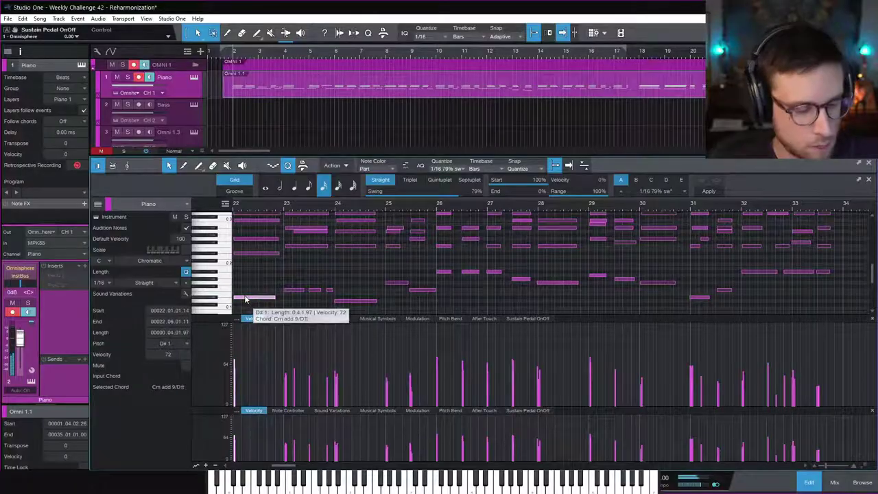
left_click(177, 118)
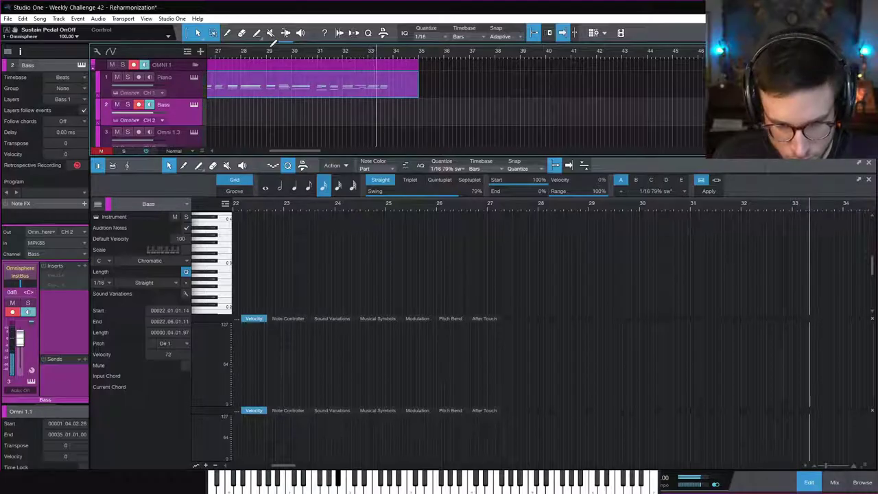
key("space")
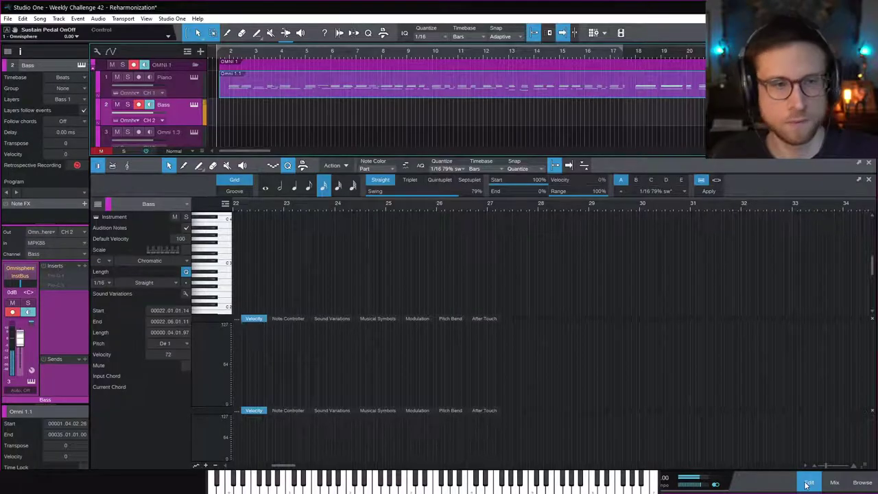
Enable Pro-Q 3 on the Piano track and shape a 24 dB/oct low cut at about 89 Hz
left_click(198, 85)
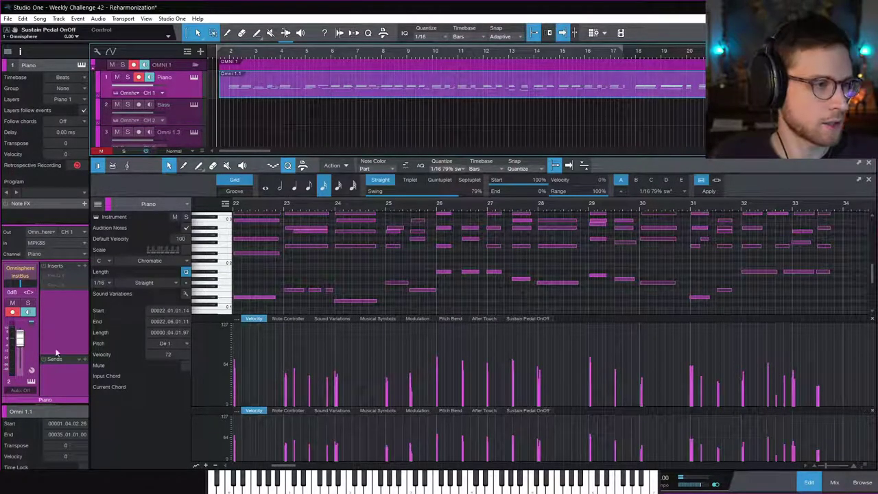
left_click(60, 279)
left_click_drag(240, 230, 341, 254)
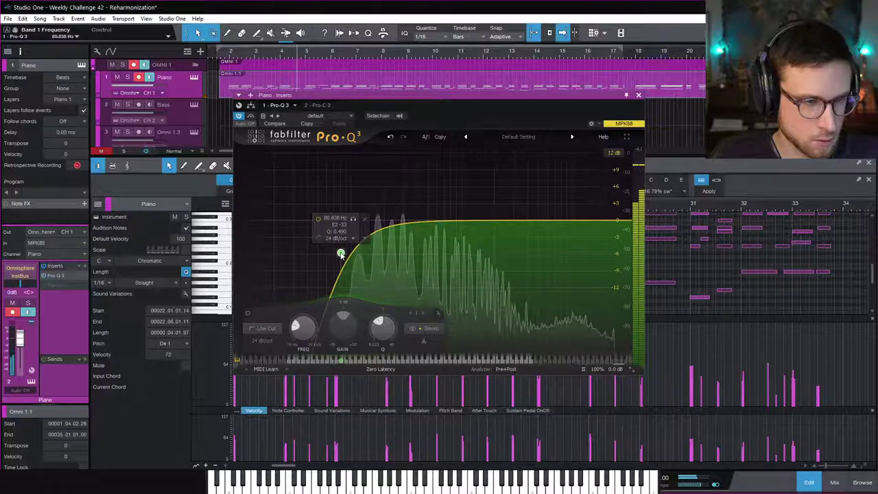
left_click_drag(341, 254, 345, 254)
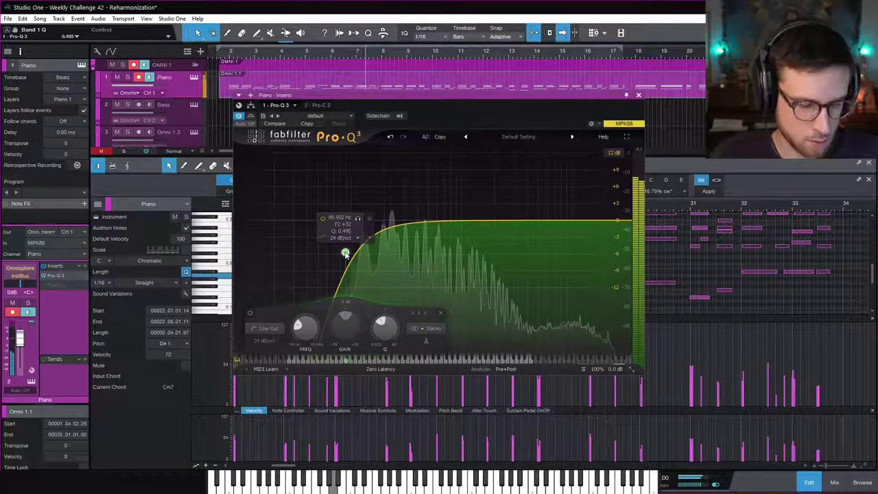
Arm the Bass track and record a bass line from bar 2 until the song ends near bar 34
left_click(182, 118)
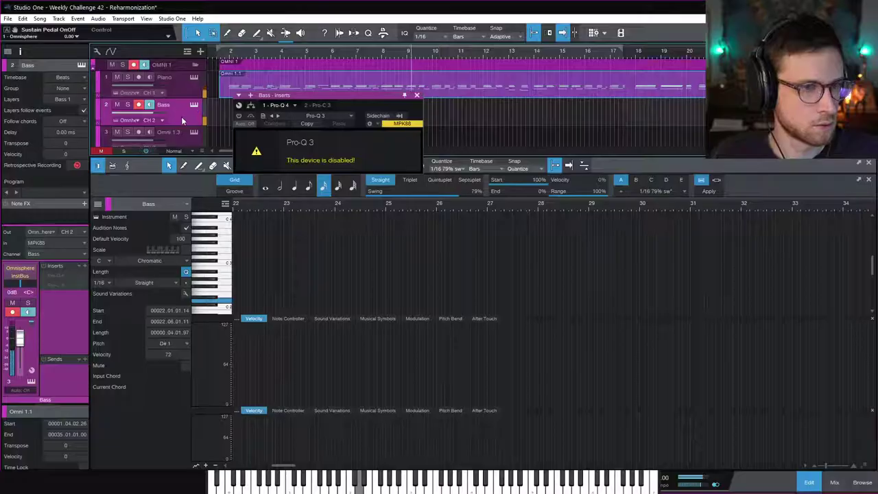
left_click(418, 95)
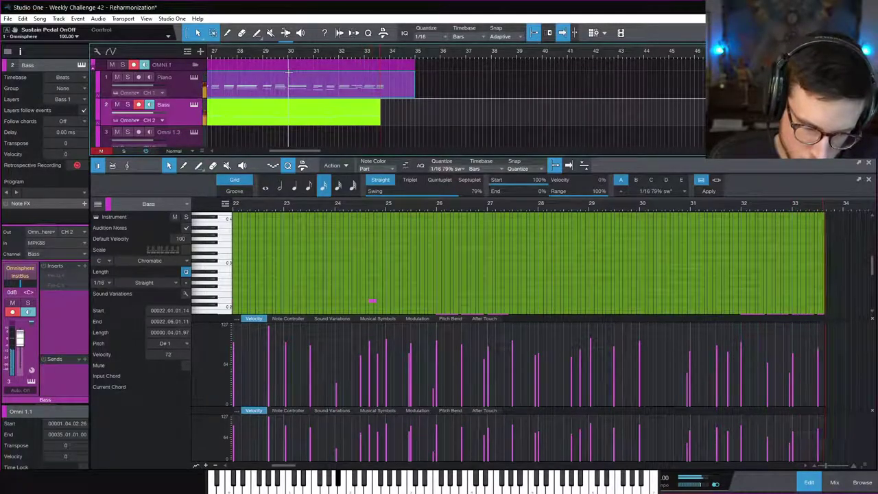
key("space")
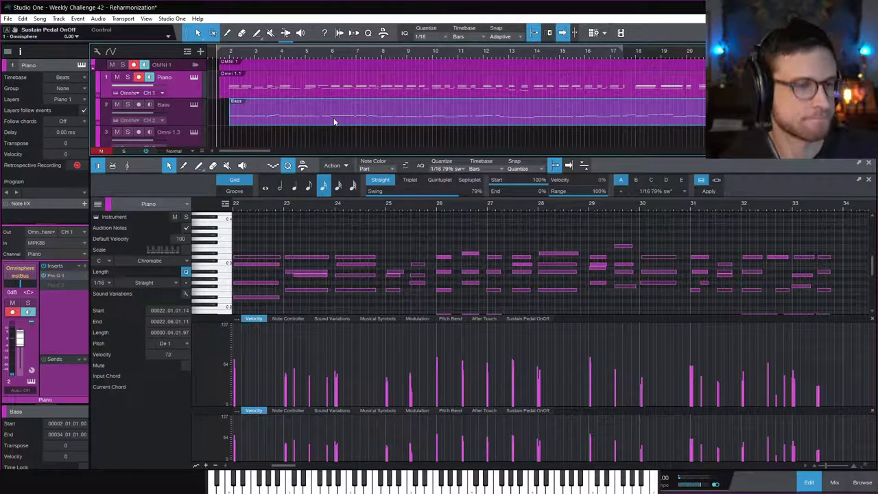
Play back the new Bass event from bar 2 and examine its recorded notes in the editor
left_click(276, 122)
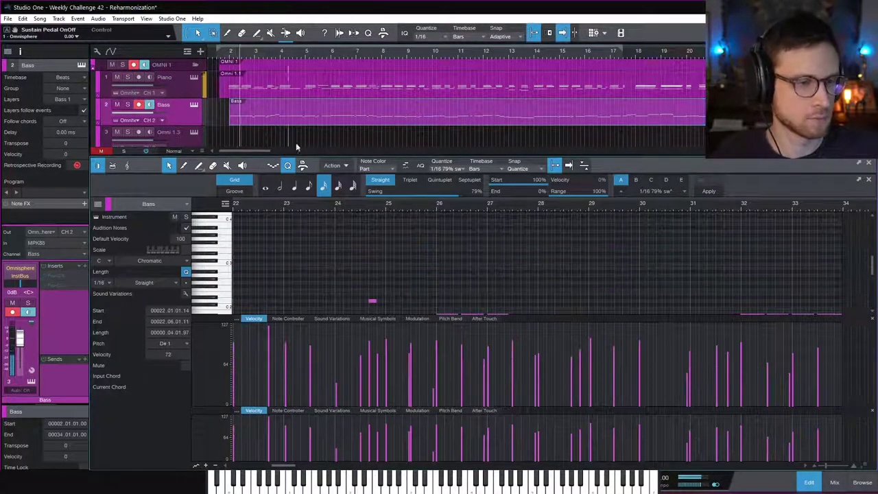
key("Up")
left_click(330, 118)
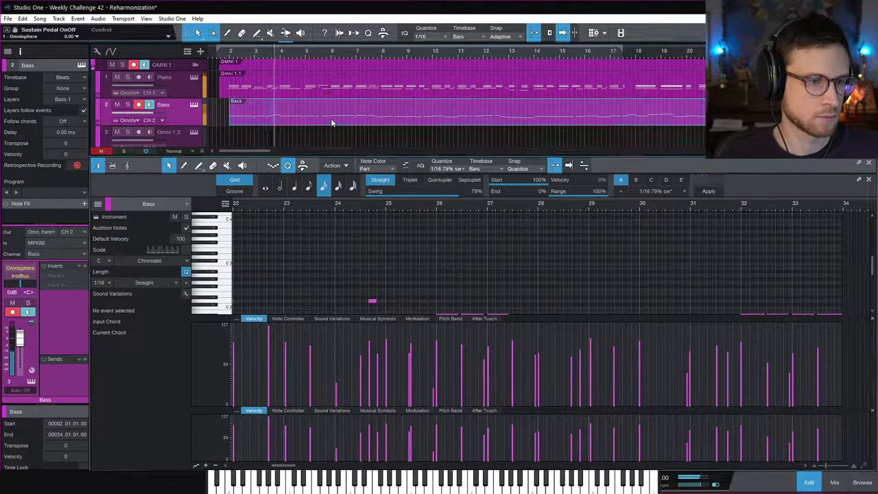
scroll(425, 260, "left", 8)
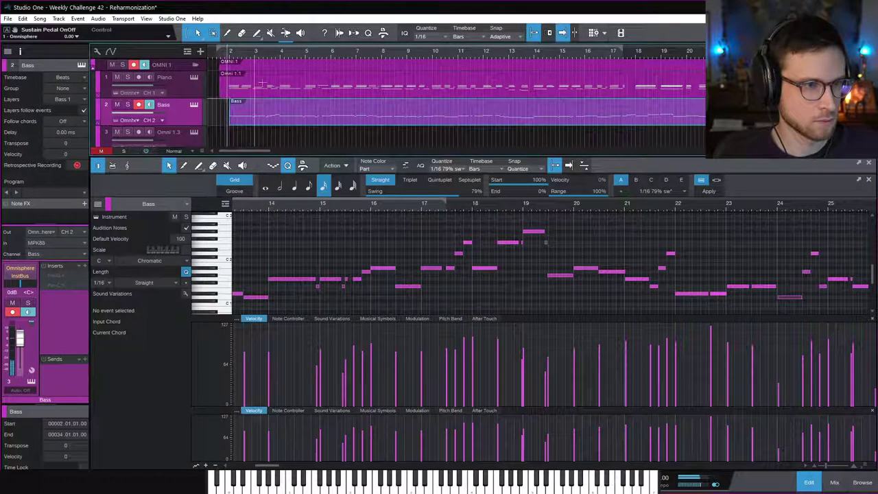
scroll(382, 265, "left", 10)
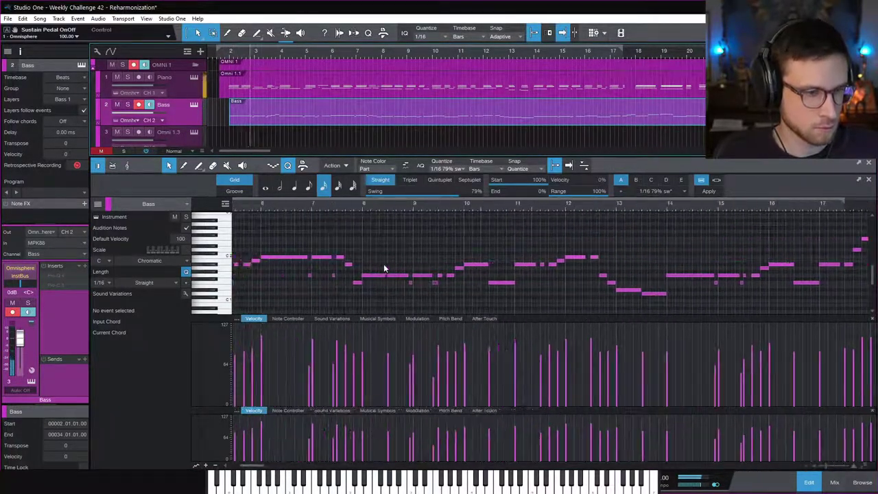
scroll(383, 268, "left", 3)
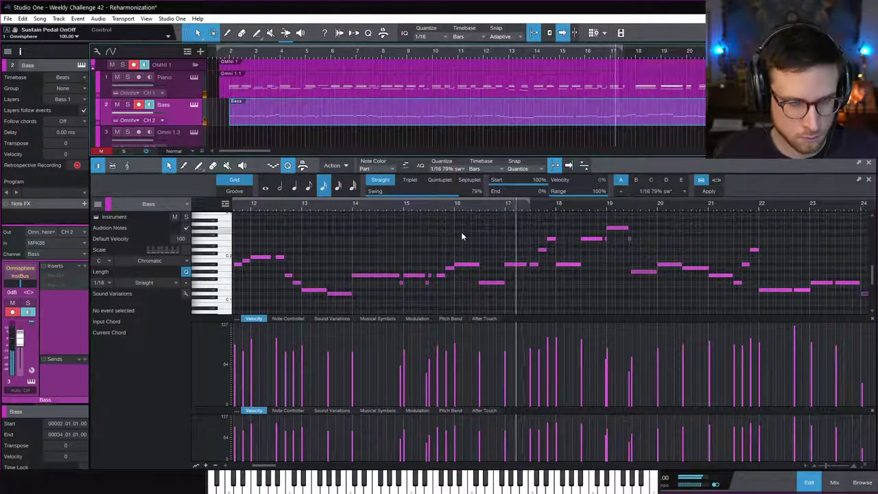
Turn the two repeated A#1 bass notes at bar 17 into one held note ending on beat 4, and replay the passage
left_click_drag(530, 231, 532, 268)
left_click(490, 203)
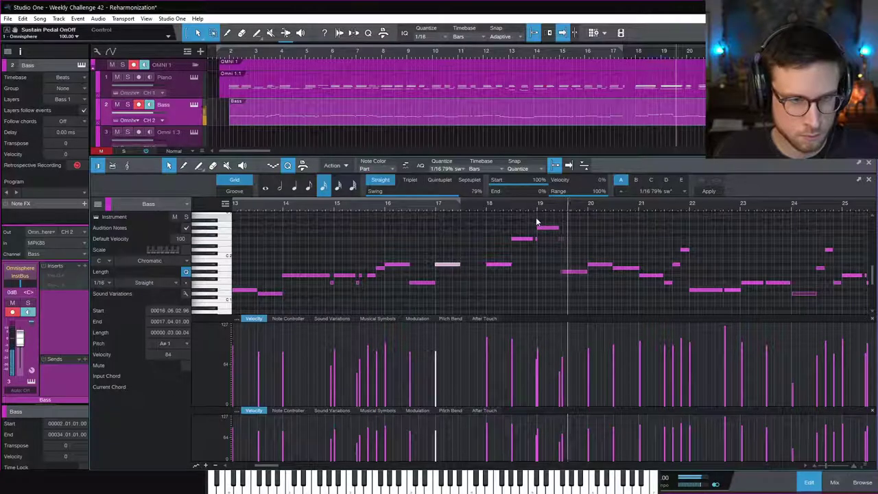
Shift the short F2 bass note just before bar 19 slightly earlier, raise it two semitones, and replay the passage
key("e")
key("e")
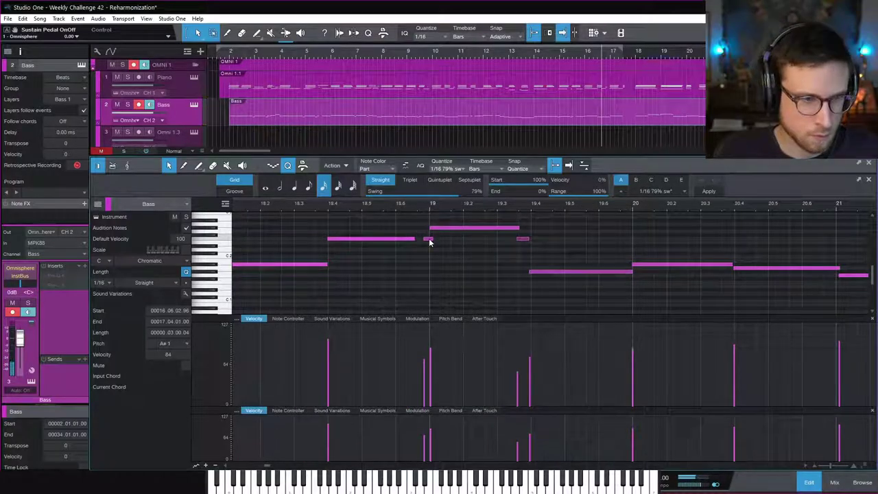
left_click_drag(426, 241, 420, 242)
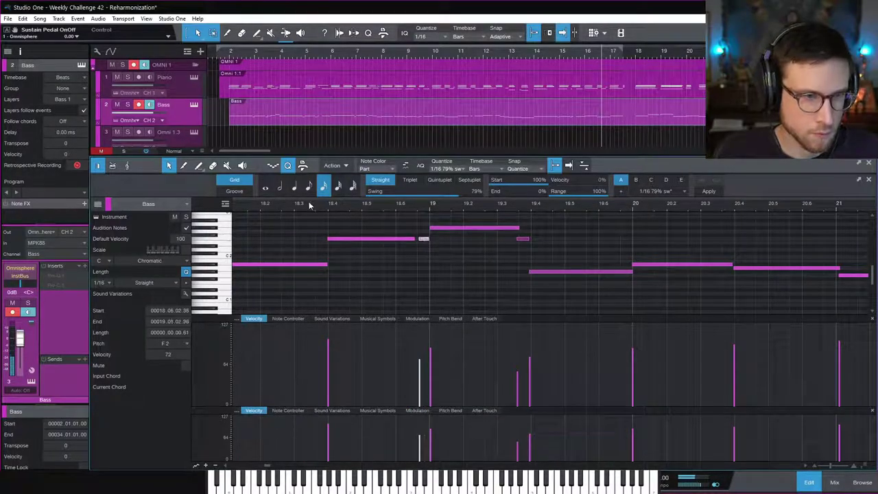
left_click(442, 243)
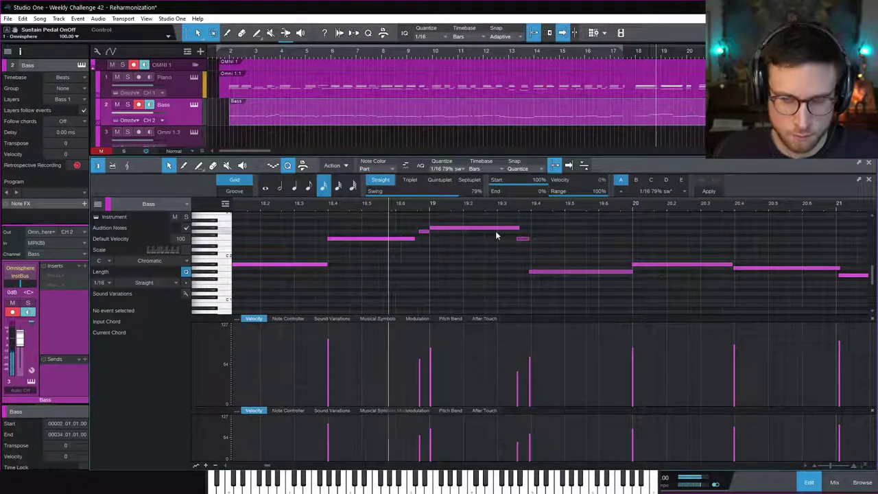
Break the held G#1 bass note at 19.4 into three shorter notes, raise the last to C2, and replay from 19.3
left_click(532, 273)
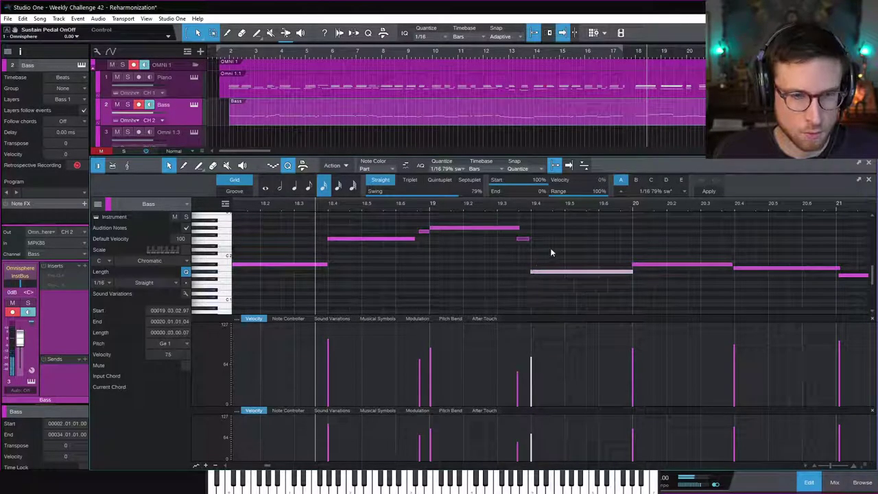
mouse_move(632, 272)
left_mouse_down()
mouse_move(544, 274)
mouse_move(598, 273)
mouse_move(623, 260)
left_mouse_up()
left_click(503, 203)
key("space")
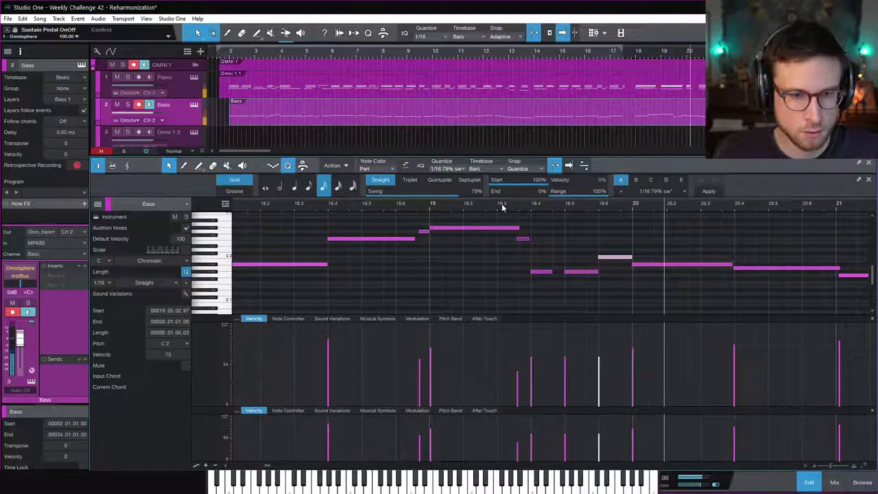
key("space")
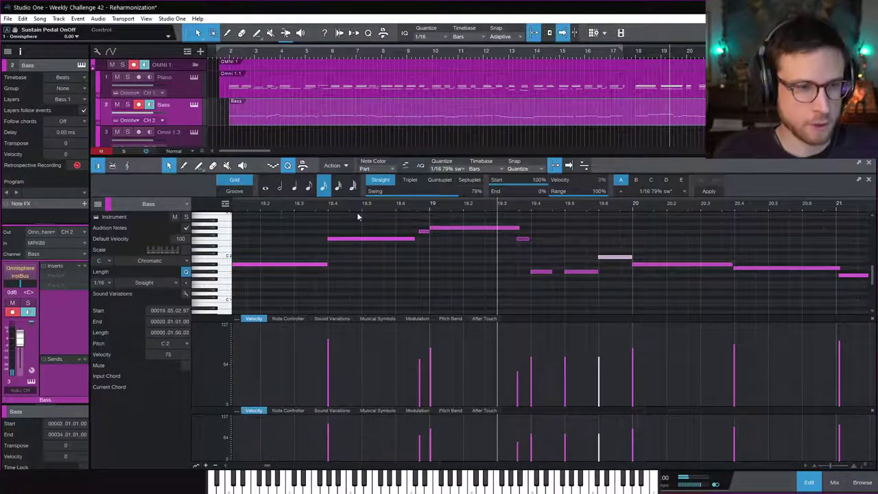
Replay the passage from 18.4, shorten the G#1 note at 19.4 further, and play it again from 19.3
left_click(328, 206)
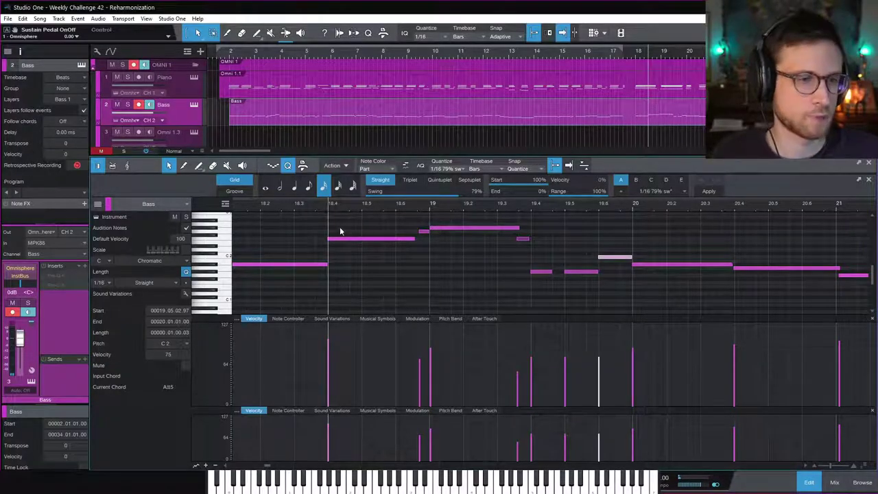
key("space")
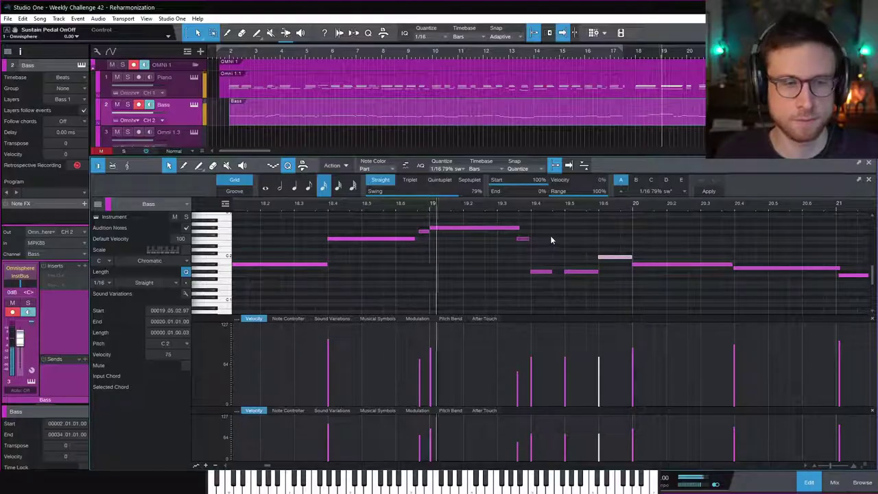
key("space")
left_click_drag(554, 272, 543, 273)
key("space")
left_click(506, 205)
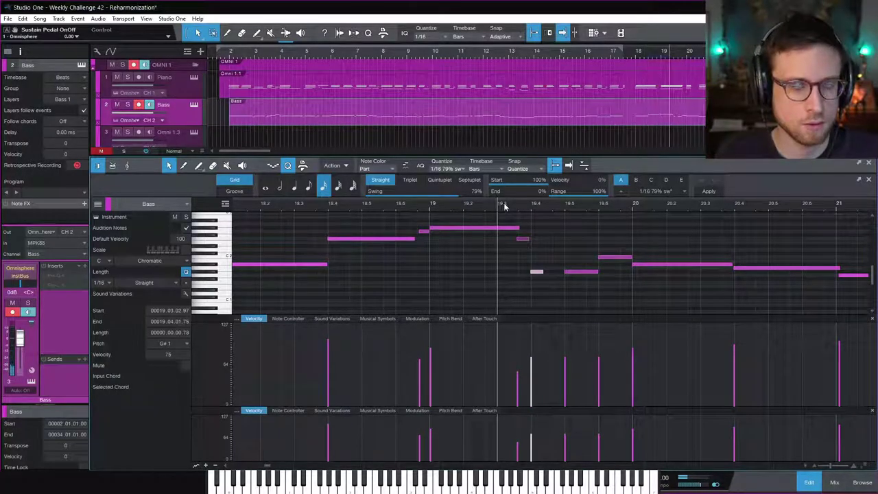
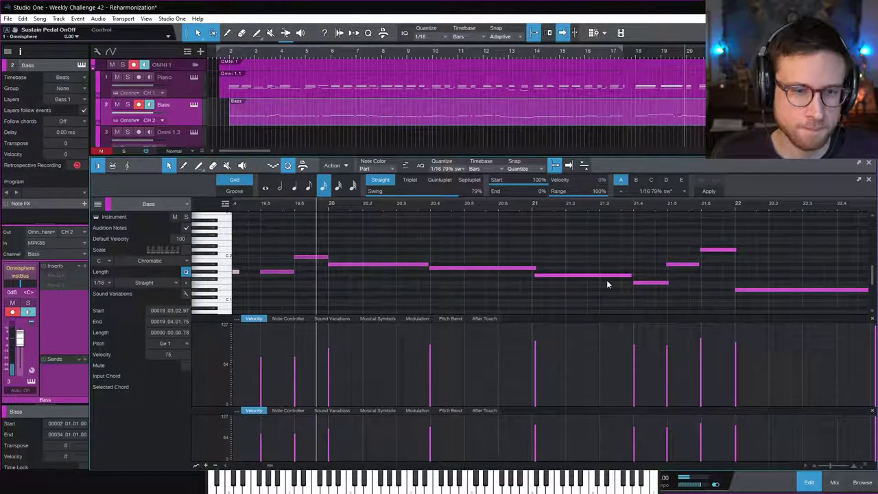
Delete the long G1 bass note at bar 21 and record a short G1, A#2, G2 figure in its place
left_click(584, 275)
key("Delete")
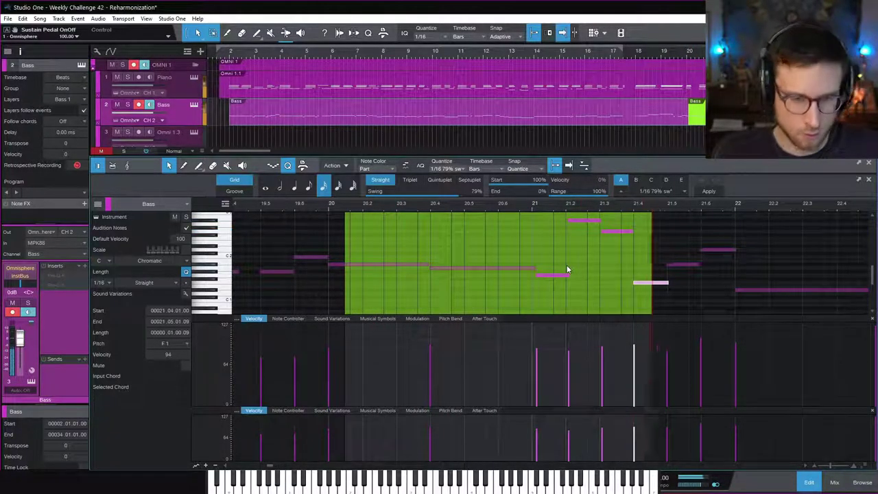
key("space")
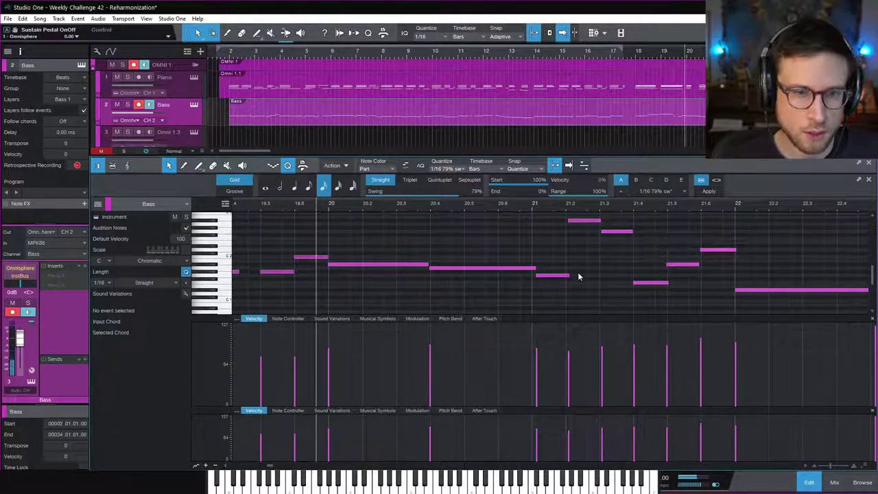
Shift the G1 note at bar 21 slightly earlier and raise the two notes leading into bar 22 to D2 and F2
left_click(544, 277)
left_click_drag(544, 281, 544, 281)
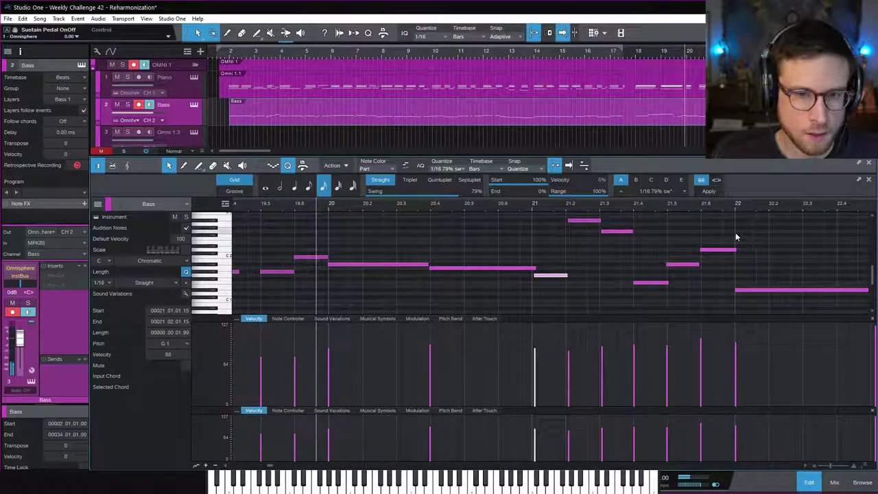
left_click_drag(665, 250, 717, 241)
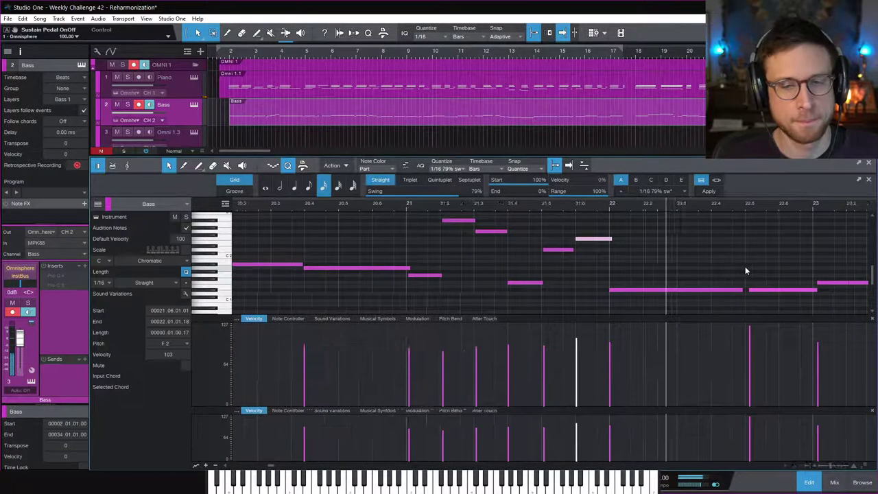
Nudge the D#1 note at 22.5 and the F1 note at bar 23 slightly earlier, and extend that F1 toward the following note
left_click(629, 290)
key("q")
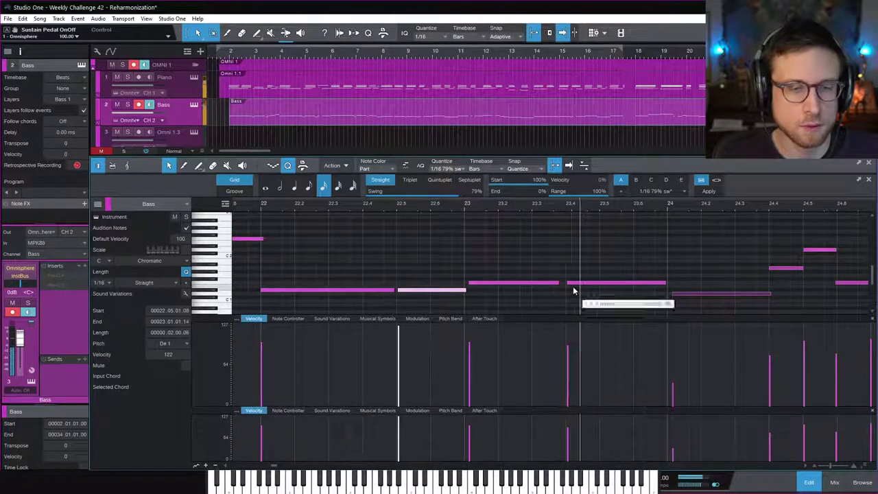
left_click(499, 283)
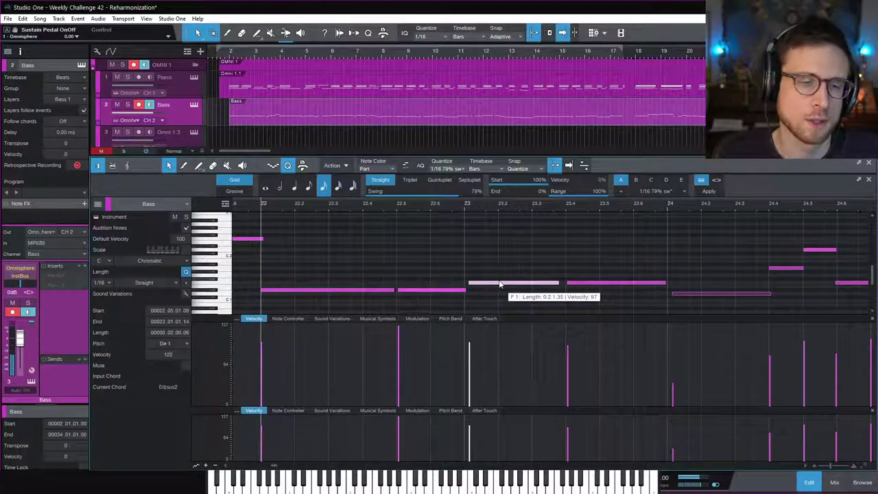
left_click_drag(500, 286, 497, 285)
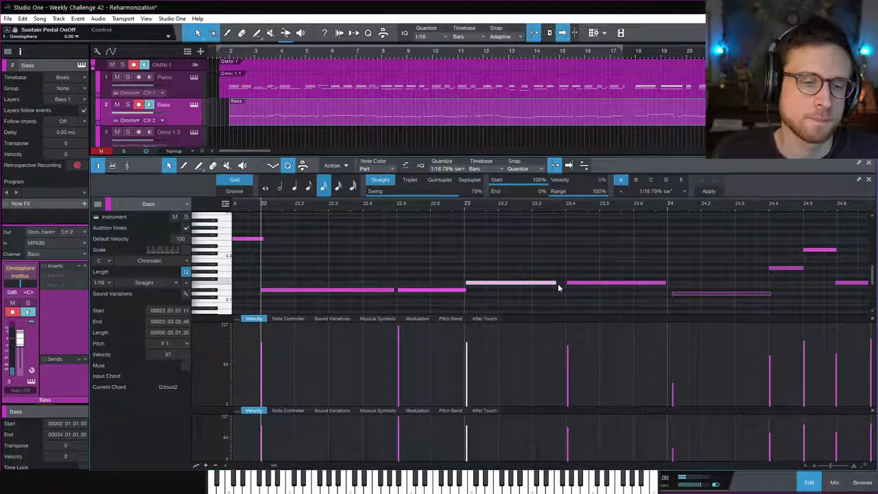
left_click_drag(561, 284, 564, 283)
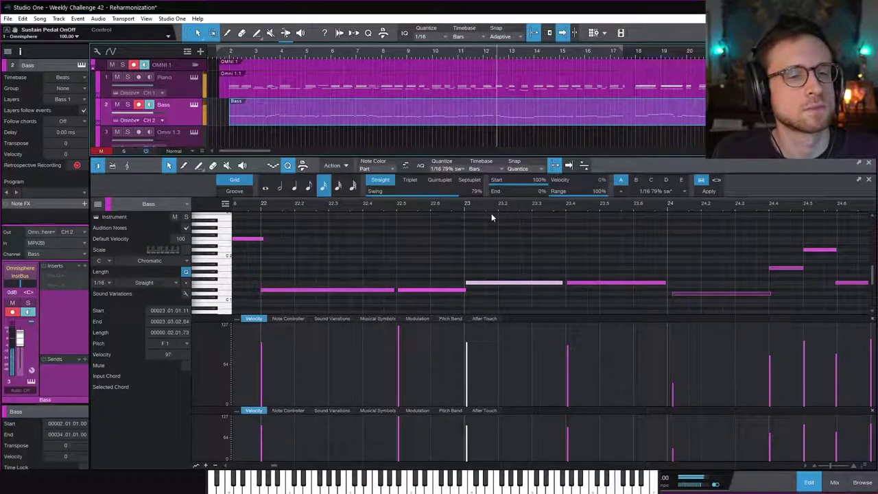
Lengthen the C2 bass note at bar 12 to reach the repeated C2, and replay the passage
key("space")
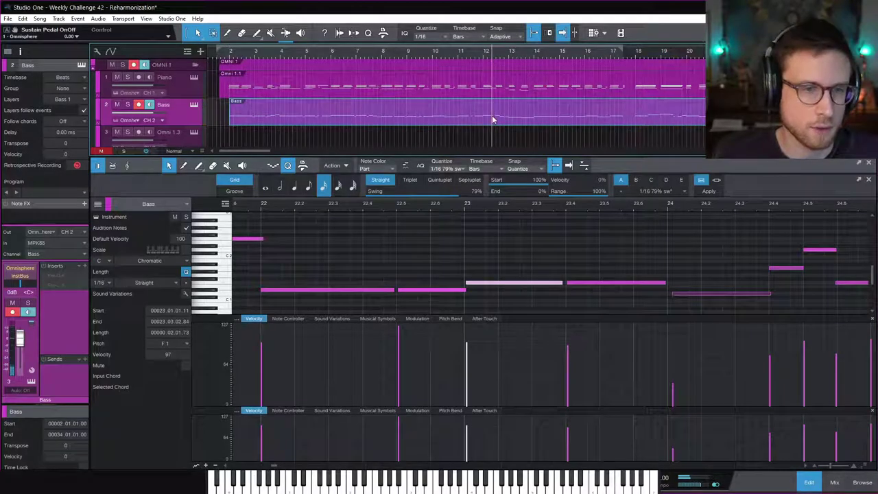
left_click(475, 258)
scroll(475, 258, "left", 5)
scroll(492, 263, "down", 6)
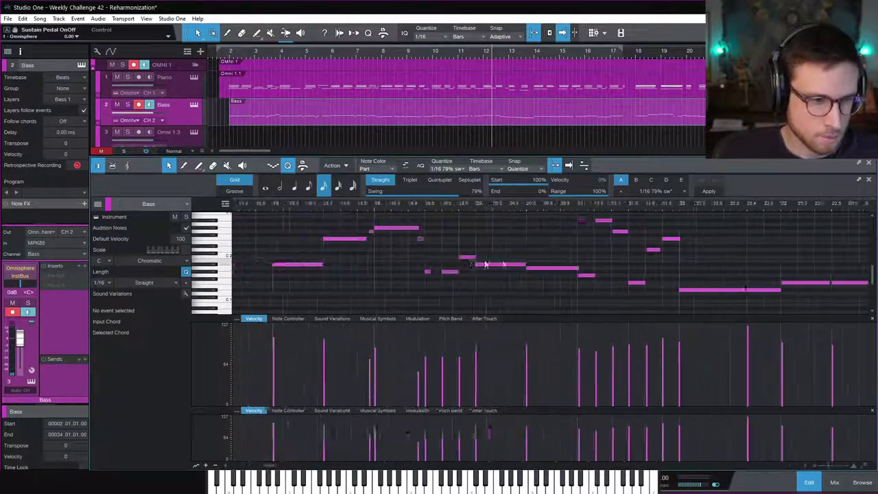
scroll(430, 233, "up", 3)
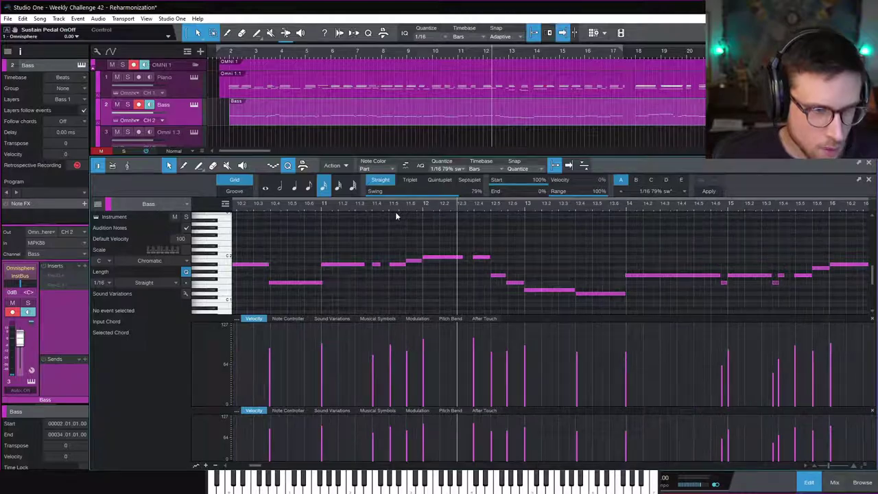
left_click(379, 204)
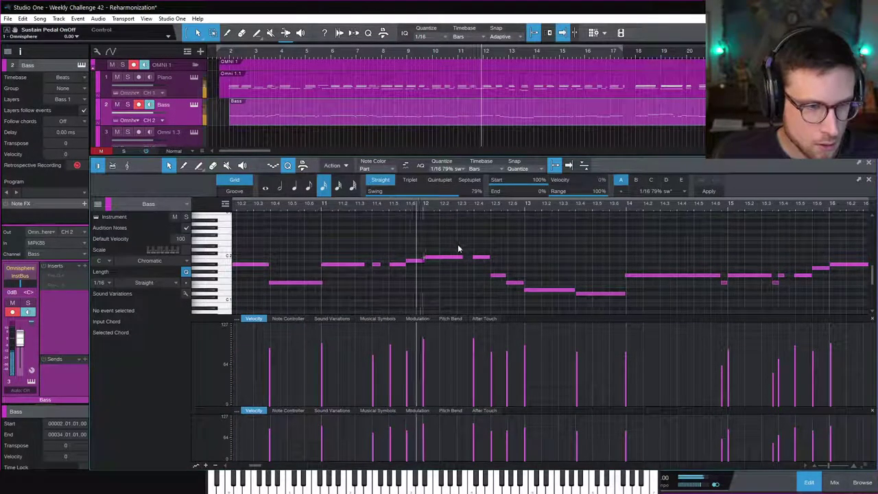
left_click(479, 259)
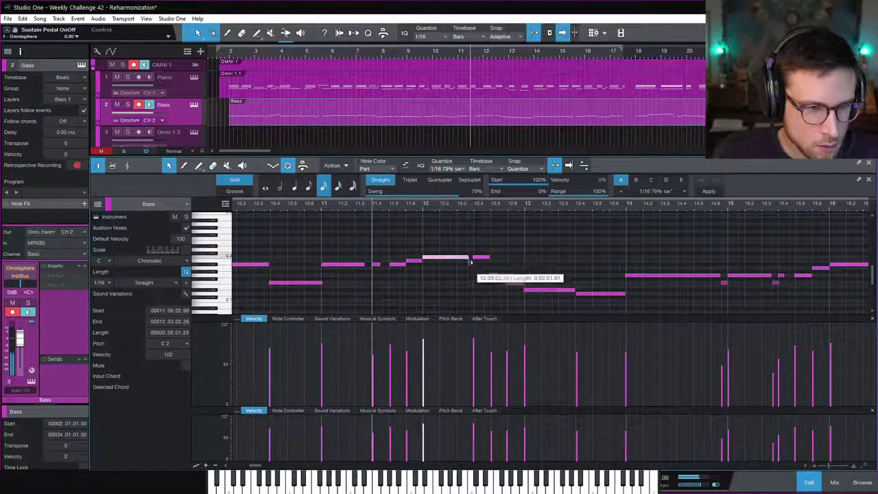
left_click(470, 259)
left_click(407, 205)
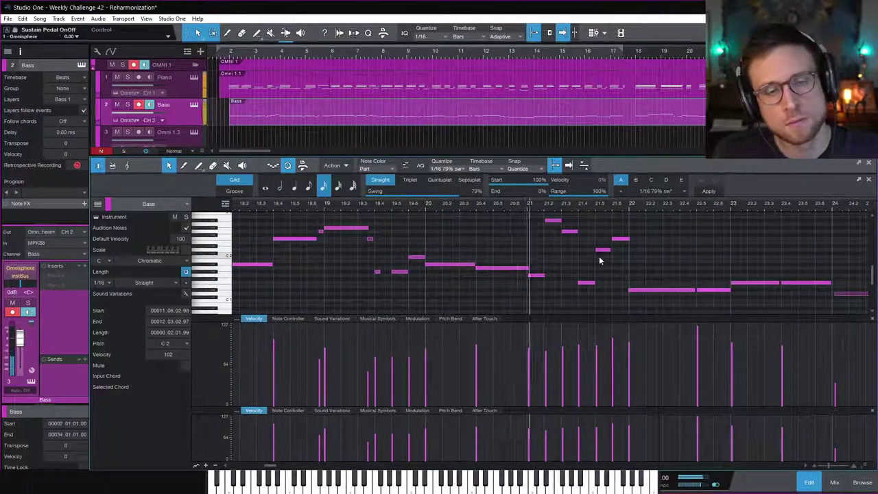
Raise the long D#1 bass note at bar 22 an octave to D#2 and replay the passage
key("space")
left_click_drag(631, 290, 630, 251)
key("space")
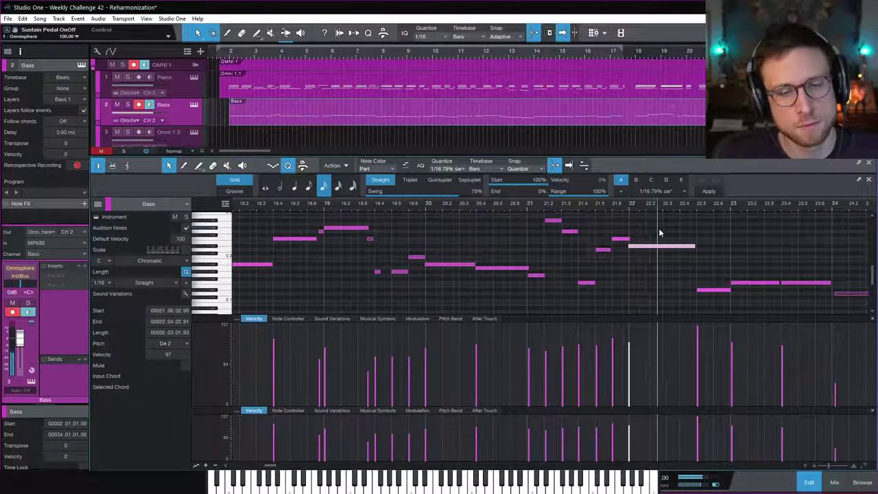
left_click(705, 253)
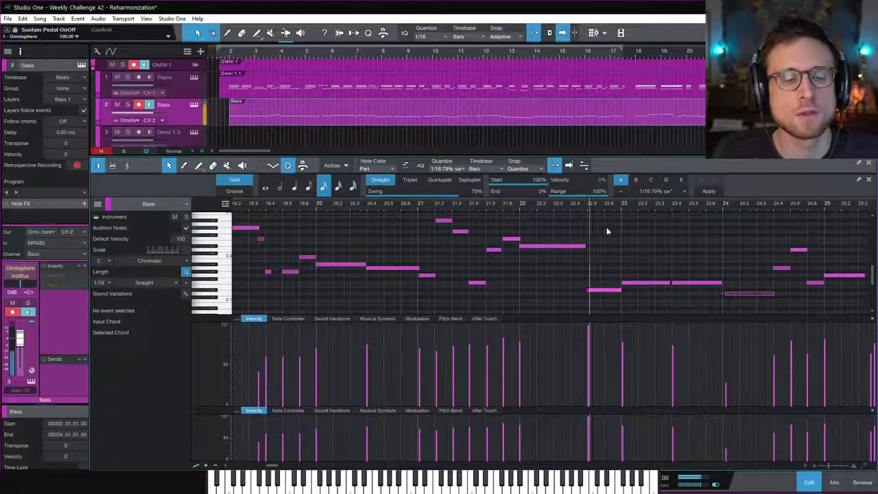
Turn the D#1 note at 22.5 into two equal shorter notes and lower their velocity to 86
left_click_drag(619, 292, 603, 297)
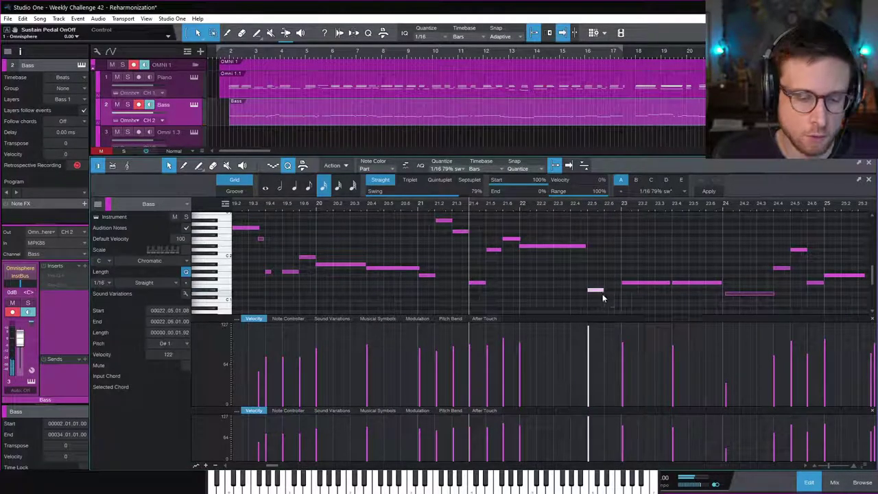
scroll(607, 291, "up", 2)
scroll(704, 290, "right", 2)
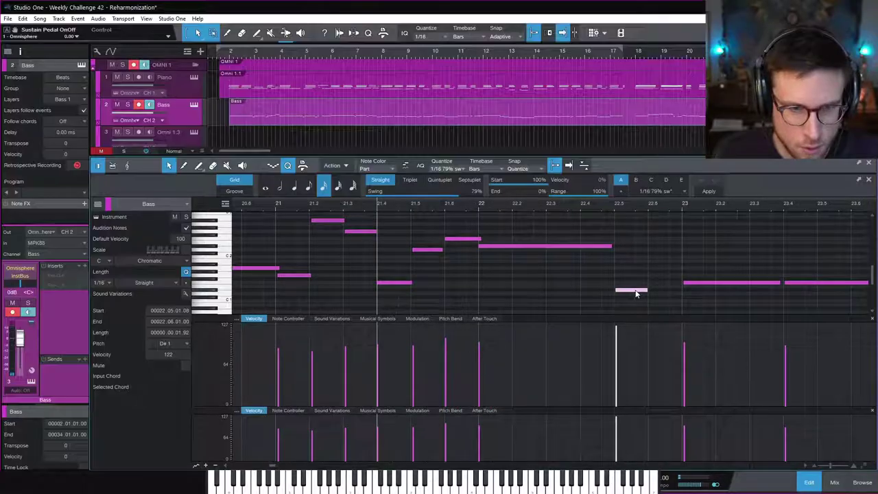
left_click_drag(671, 295, 669, 292)
left_click_drag(602, 281, 648, 299)
left_click_drag(651, 346, 652, 365)
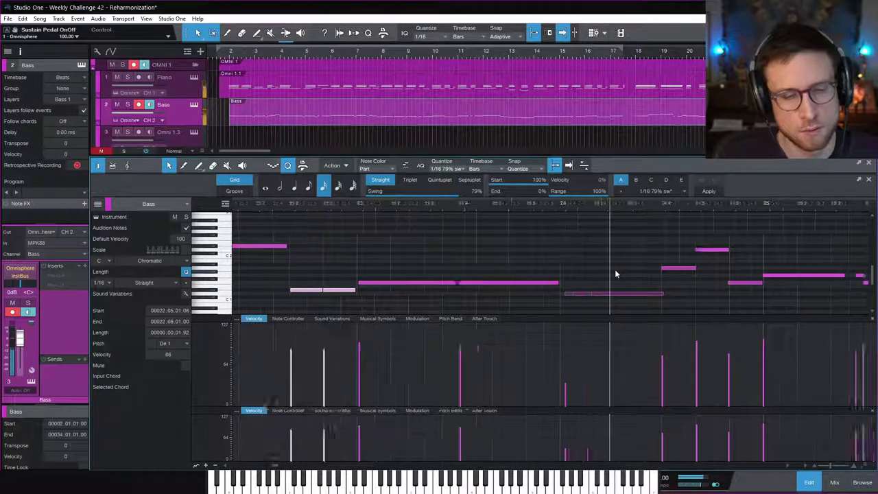
Set the velocity of the D1 note at bar 24 to 71, and slightly lengthen the G1 note at bar 25
left_click(467, 294)
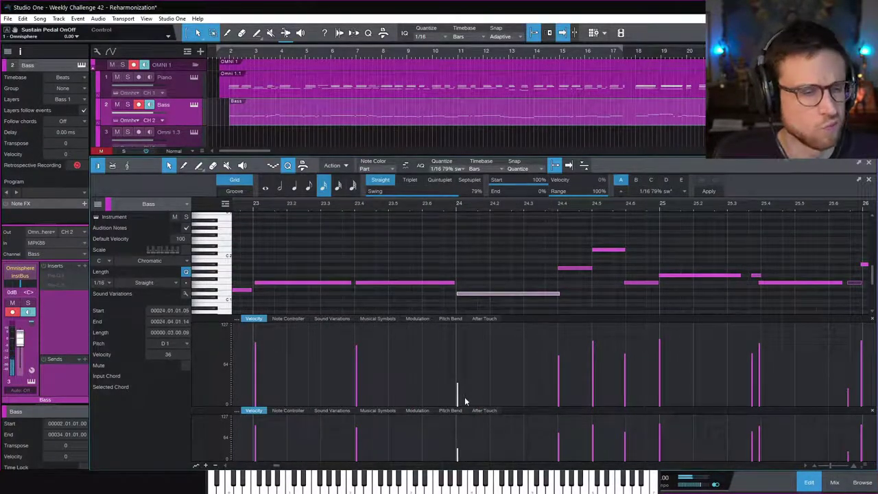
left_click_drag(460, 382, 458, 369)
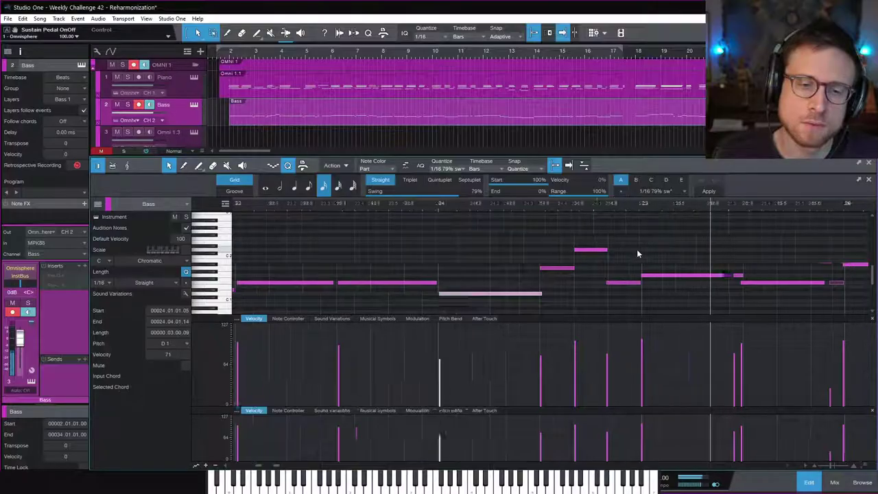
left_click(545, 276)
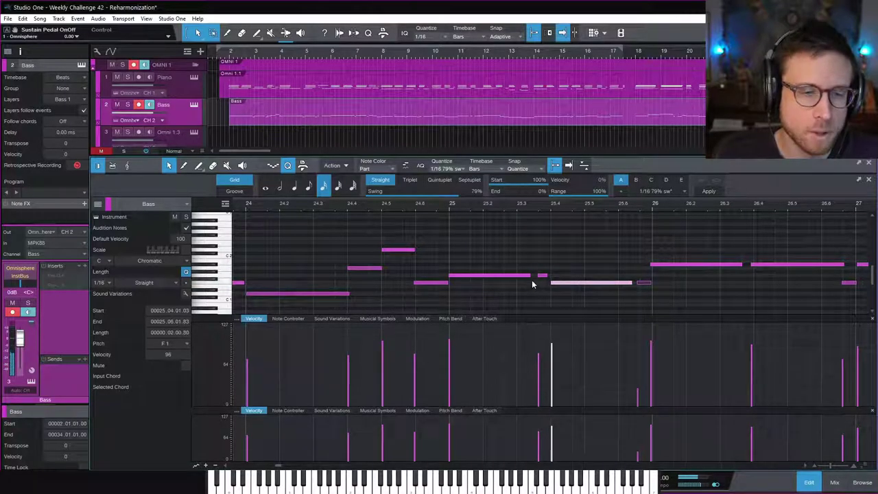
left_click(533, 277)
left_click_drag(534, 277, 536, 278)
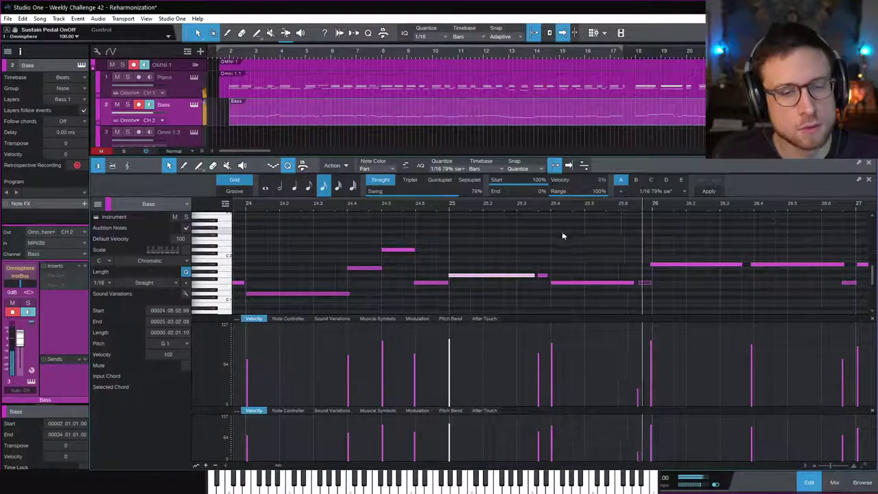
Shorten the F1 note at 25.4 to end at 25.6, and turn the short F1 after it into a longer A1 with velocity 72
left_click_drag(634, 284, 616, 284)
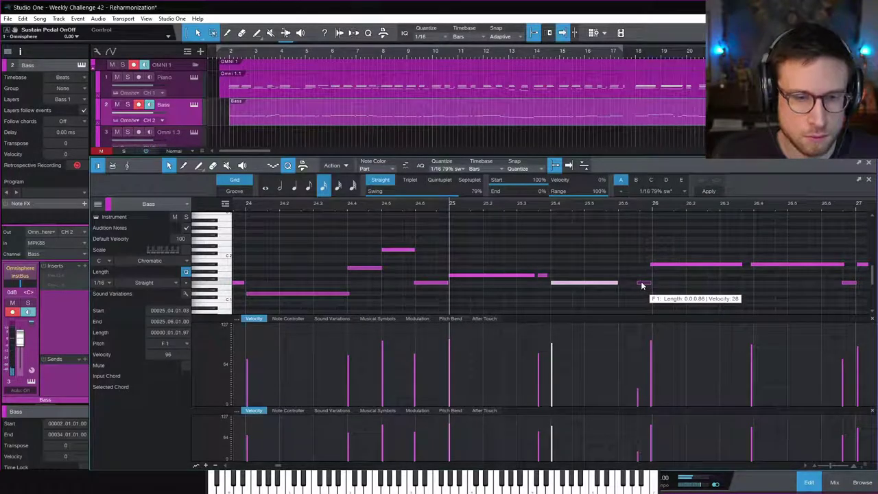
left_click_drag(643, 285, 621, 269)
left_click_drag(622, 390, 622, 359)
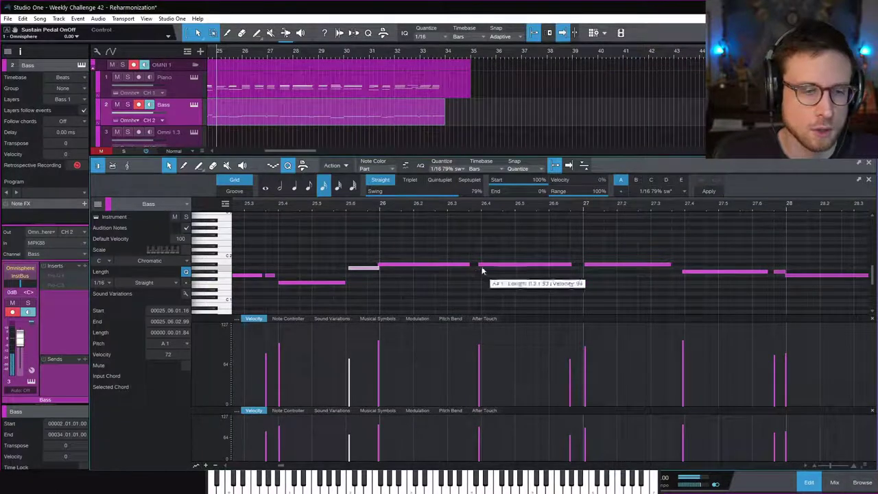
Extend the A#1 bass note at bar 26 to reach the next A#1 on beat 4, and replay the passage
left_click_drag(476, 267, 479, 271)
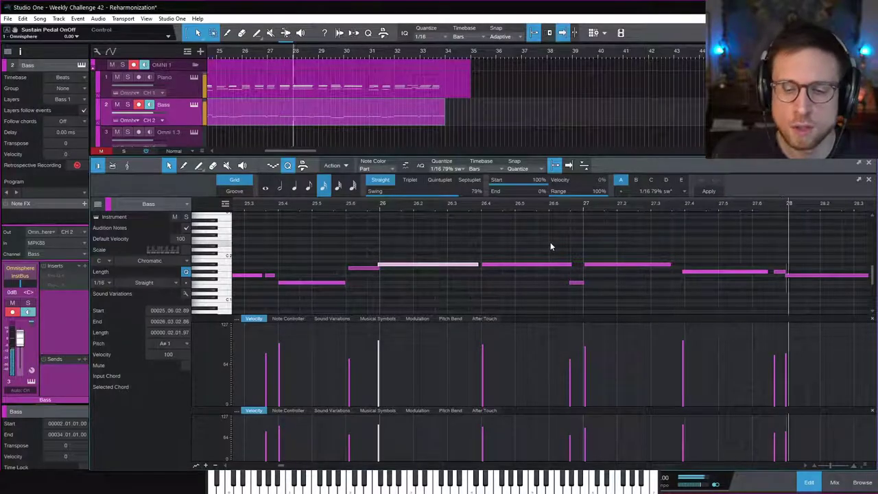
key("space")
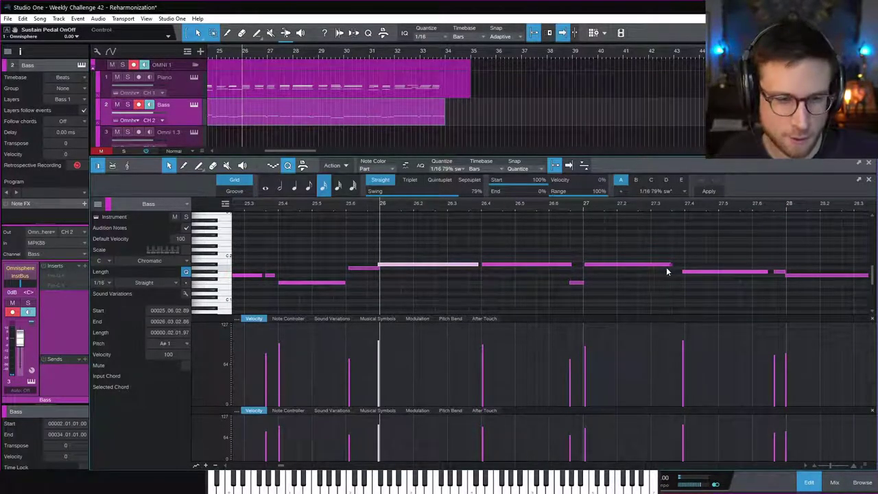
scroll(549, 271, "right", 1)
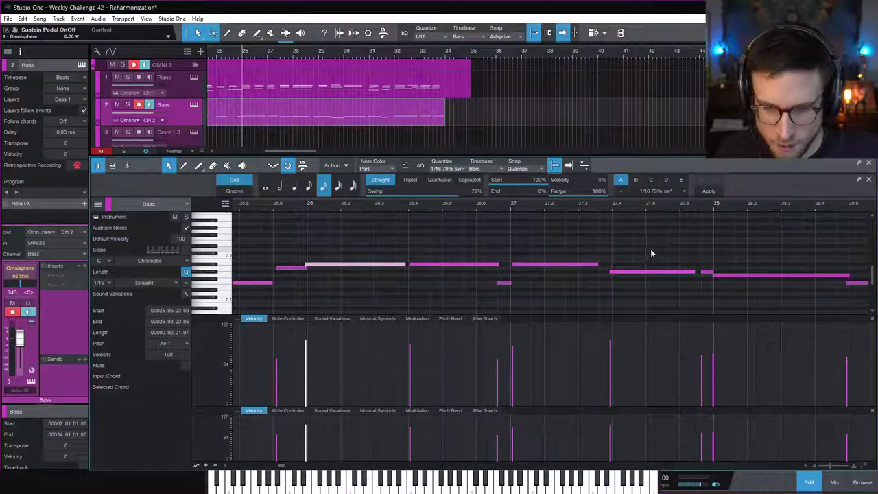
Start the G#1 at 27.4 slightly later and extend the A#1 note at bar 27 to reach it
left_click(607, 274)
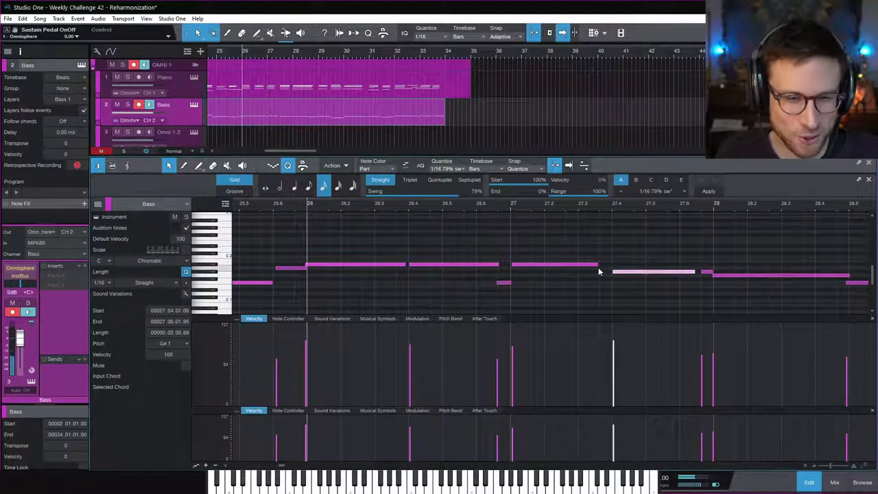
left_click_drag(596, 270, 611, 273)
key("space")
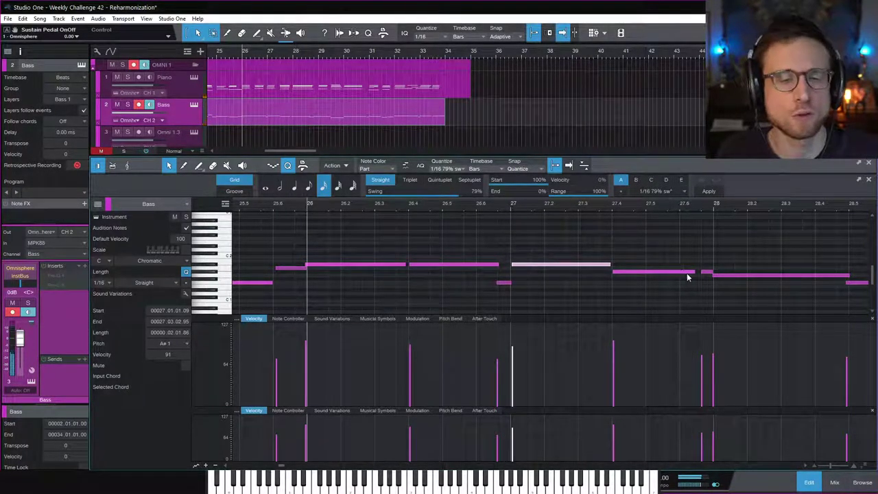
Extend the short G#1 before bar 28 back to about 27.5, and replay the passage
left_click_drag(697, 274, 667, 281)
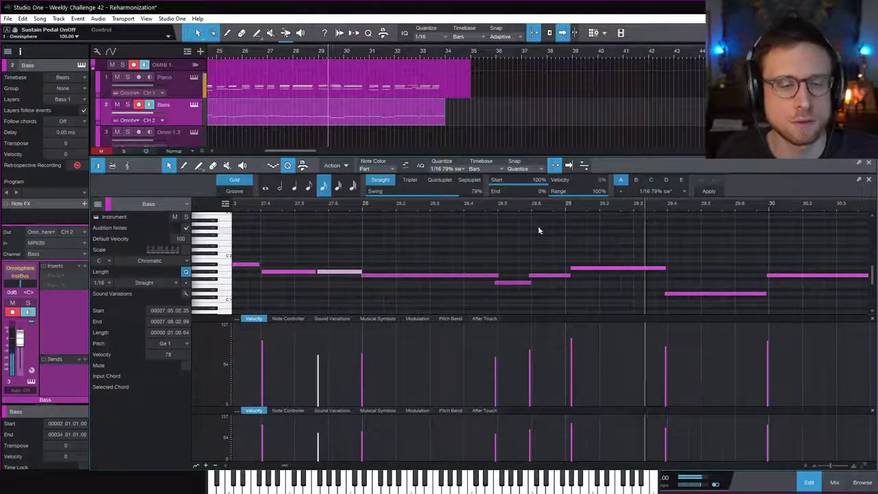
key("space")
key("space")
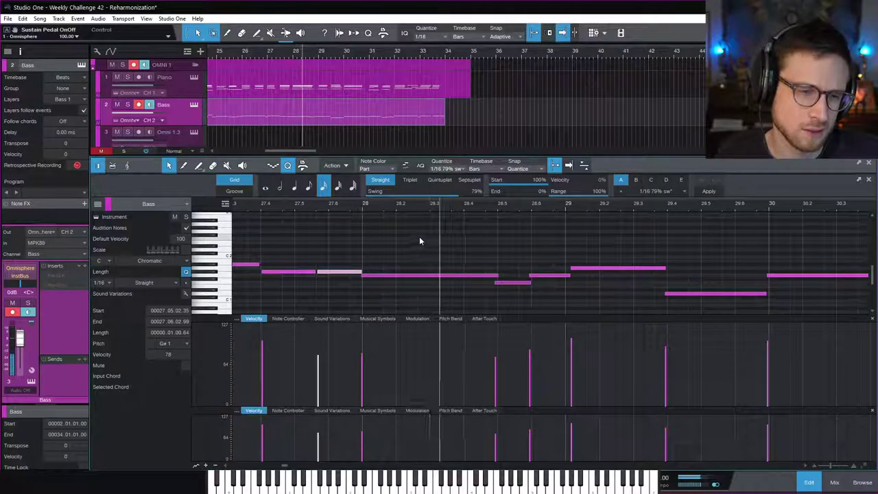
Nudge the starts of the F1, G1, A1, D1 and G1 notes from 28.5 through bar 30 onto their beats
left_click(495, 283)
left_click_drag(496, 283, 494, 284)
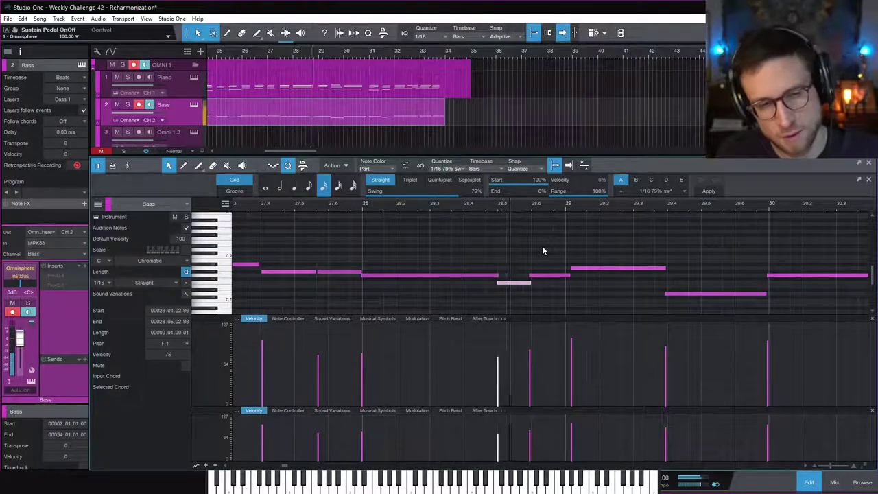
left_click(552, 275)
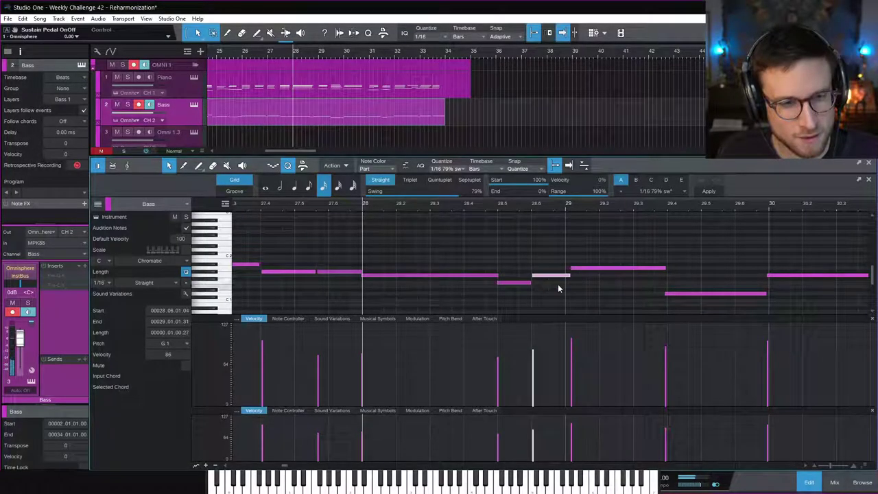
left_click_drag(571, 269, 567, 268)
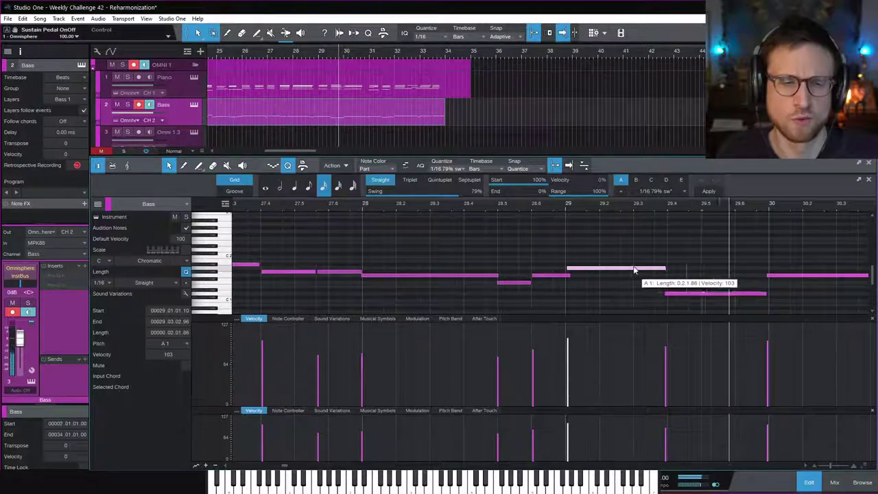
left_click(573, 294)
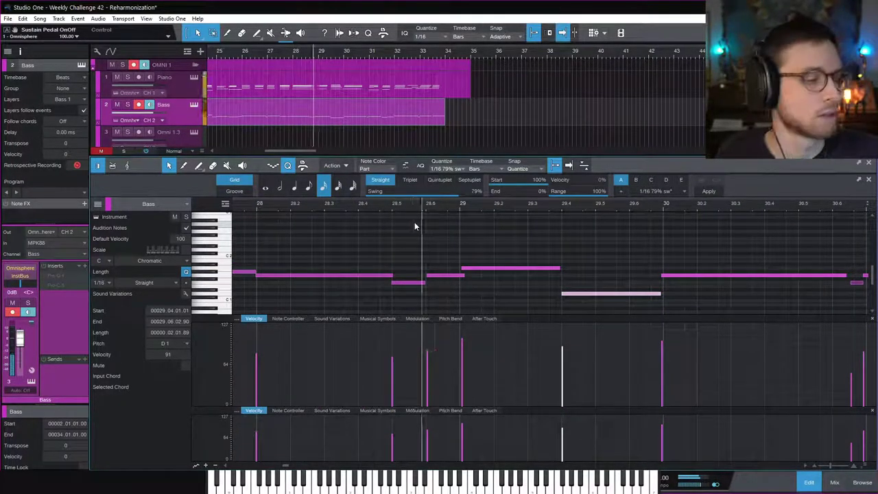
key("space")
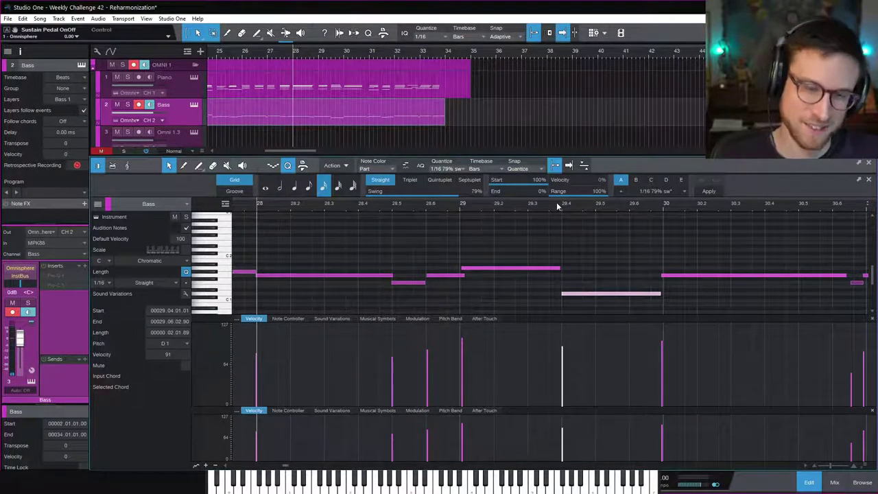
left_click_drag(665, 293, 661, 293)
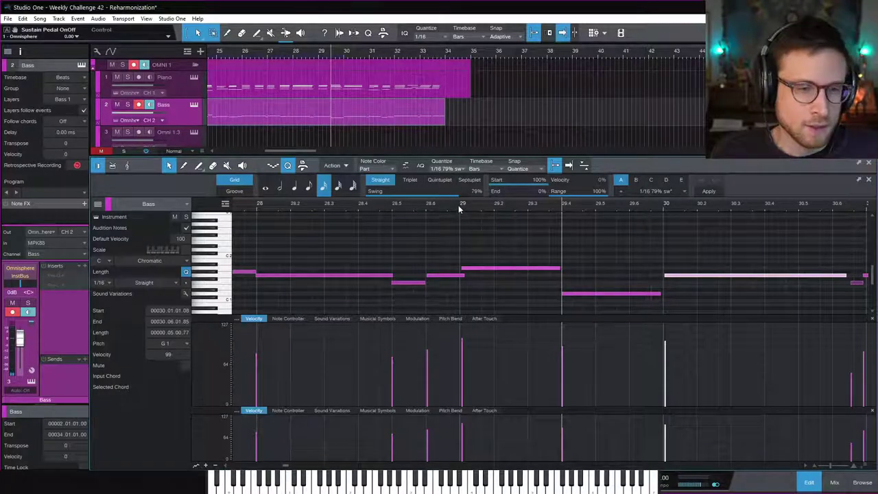
Try a recorded high-register fill over bar 29 and delete its notes after playing it back
scroll(636, 255, "right", 3)
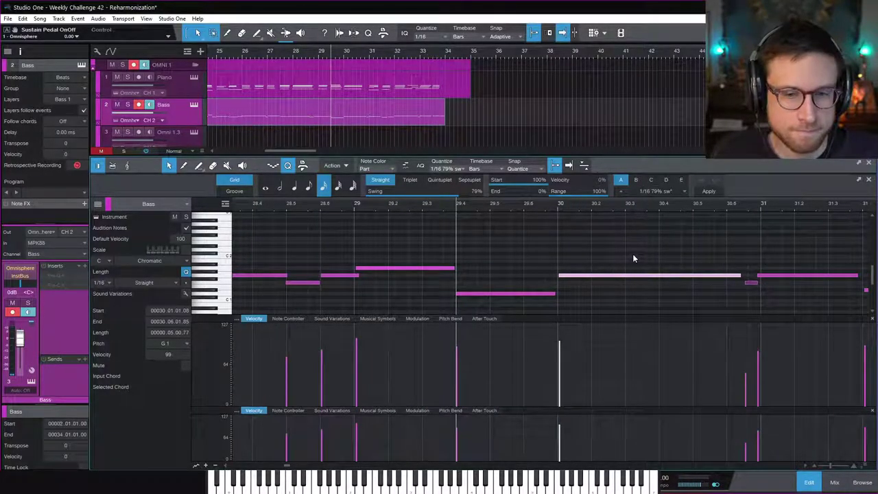
scroll(634, 254, "left", 2)
key("KP_Multiply")
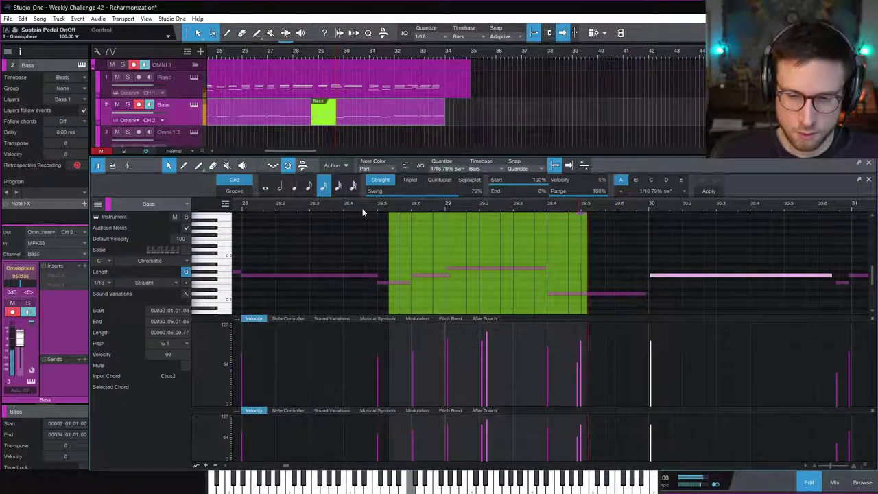
key("space")
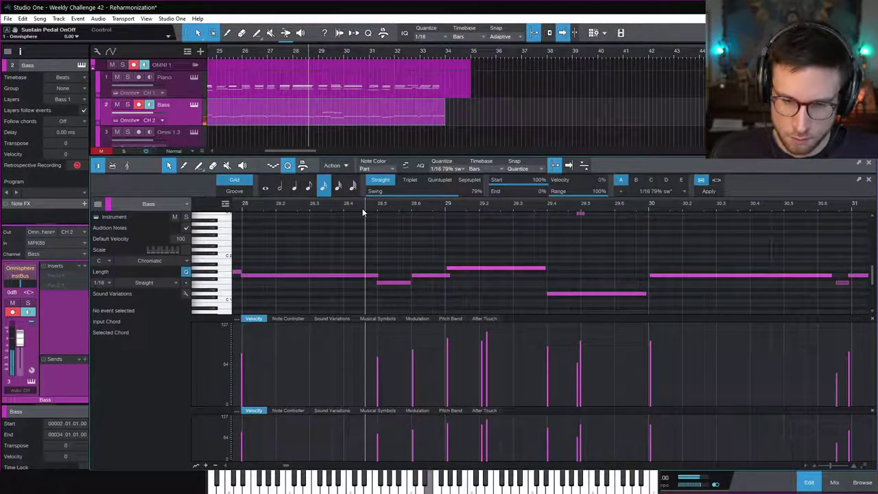
key("space")
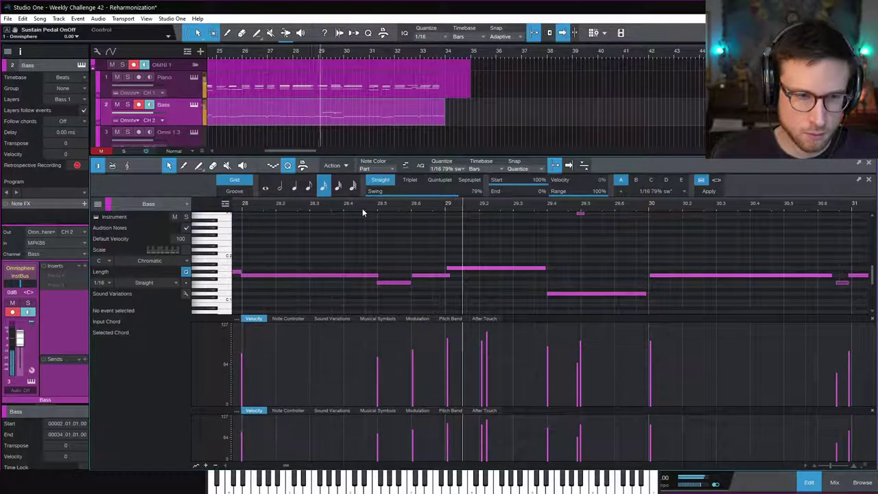
key("space")
scroll(604, 267, "up", 3)
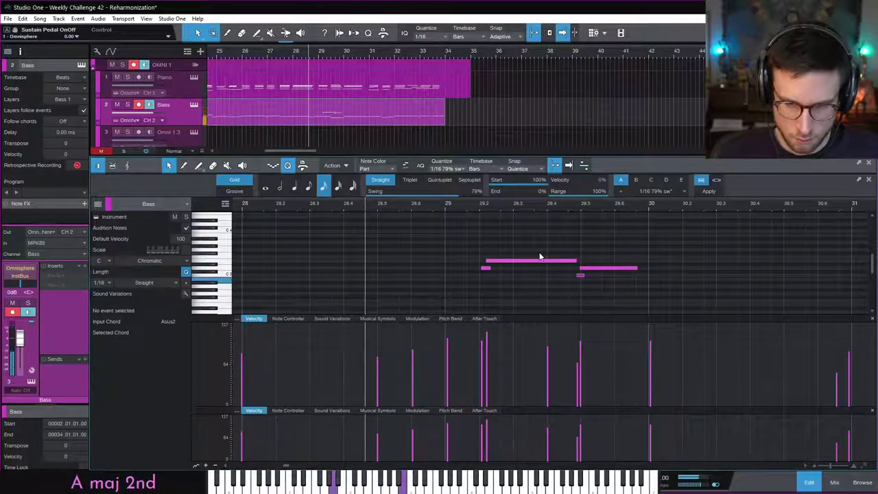
left_click_drag(466, 237, 672, 294)
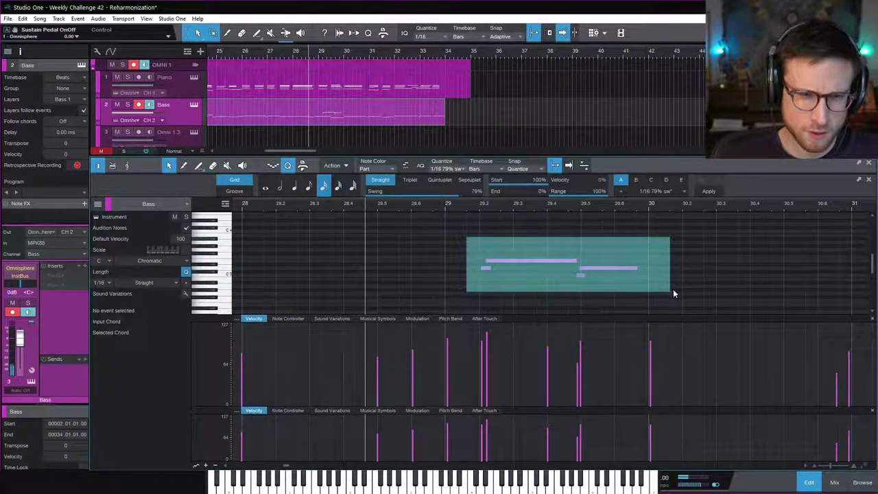
key("Delete")
Record a rising A2, B2, C3 fill over bar 29 and move its note starts onto the grid
key("KP_Multiply")
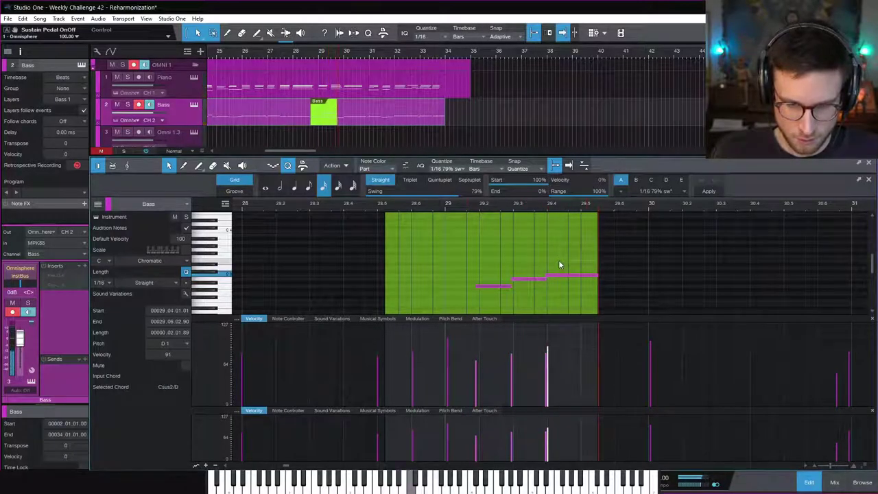
key("space")
key("space")
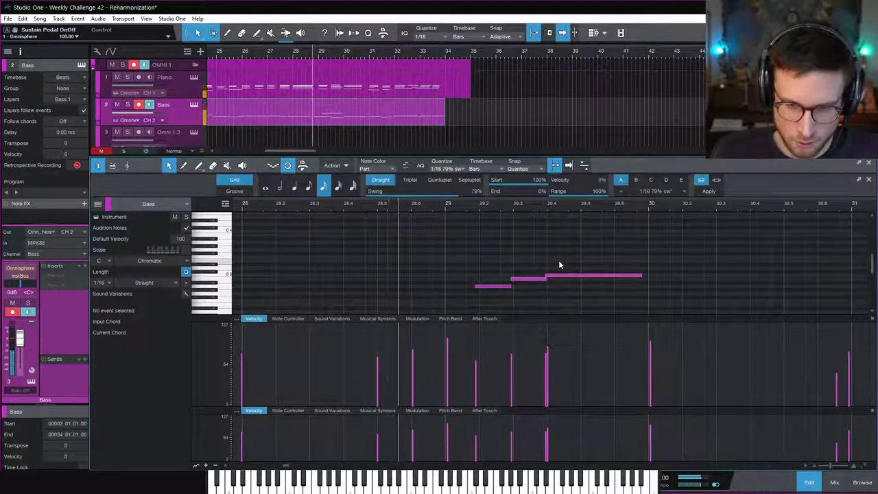
scroll(569, 265, "down", 3)
key("space")
left_click_drag(480, 255, 548, 244)
scroll(556, 281, "down", 2)
key("space")
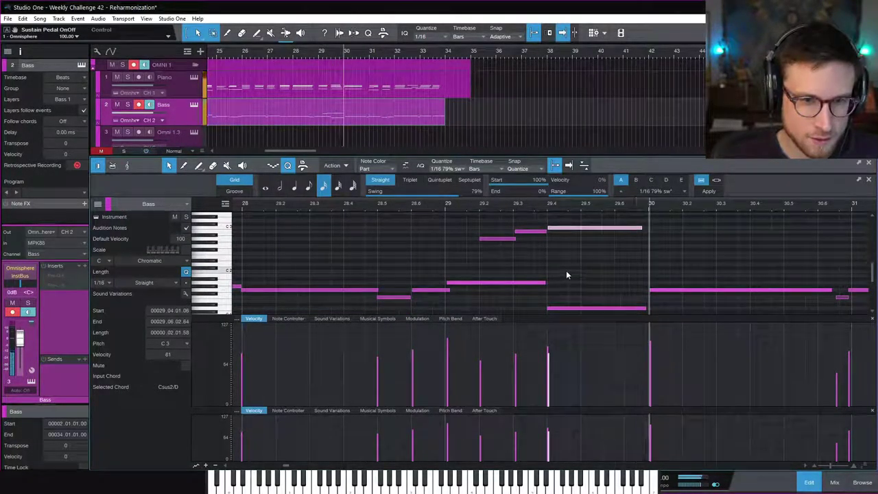
Lengthen the C3 fill note to bar 30 and add a D3 at bar 30 lasting to about 30.6
key("space")
scroll(650, 253, "up", 2)
left_click_drag(646, 251, 747, 243)
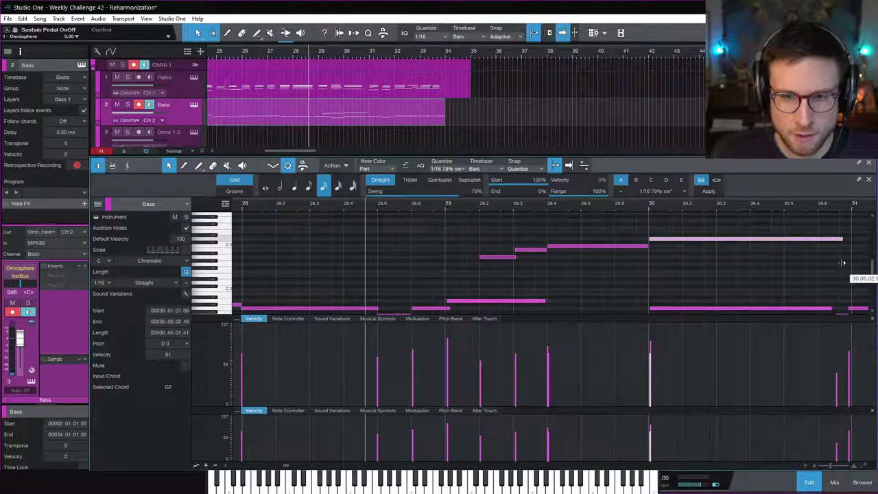
key("space")
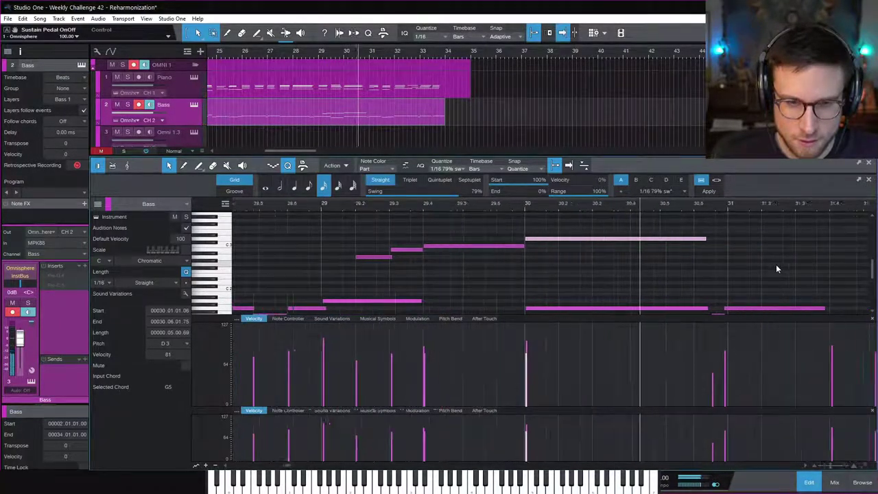
key("space")
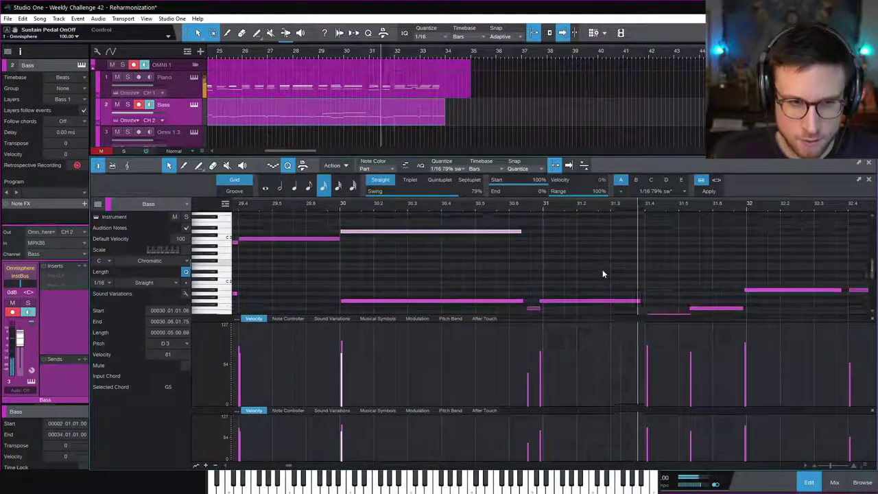
Start the G1 note at bar 31 on the downbeat, lower it to D#1, and play it back
left_click(514, 206)
key("space")
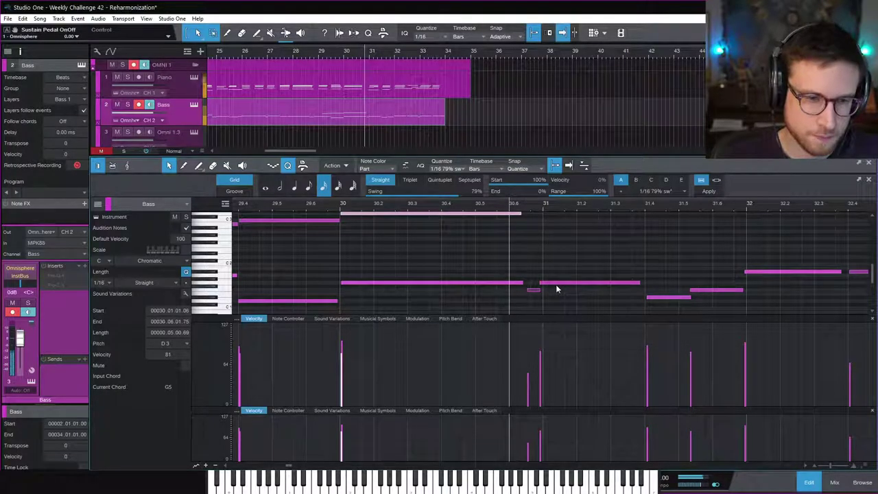
left_click_drag(537, 283, 559, 300)
left_click(563, 298)
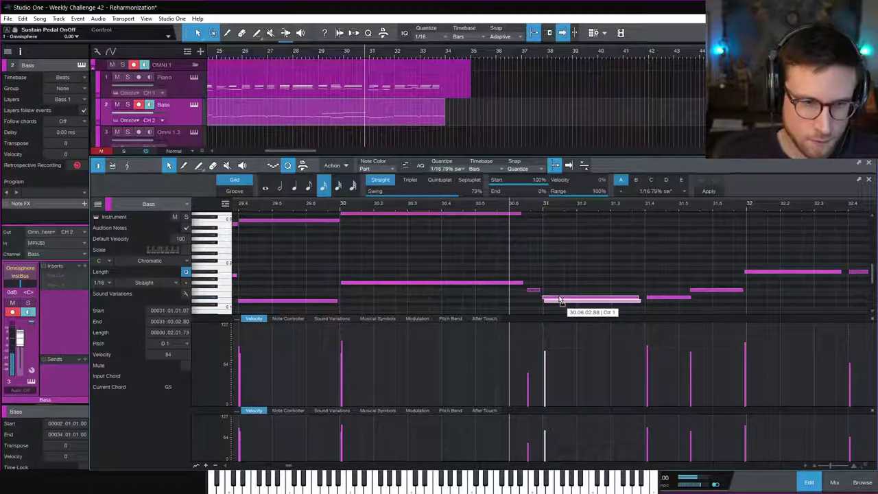
key("space")
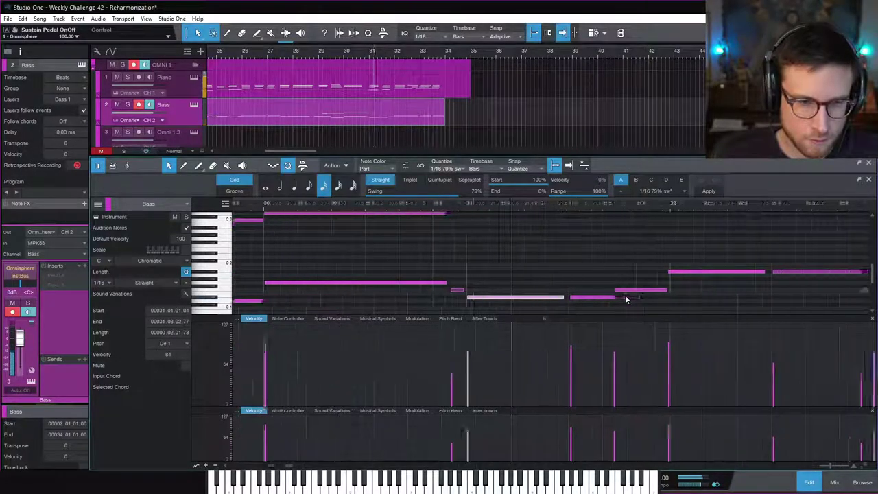
Raise the D#1 note at 31.4 to F1 and delete the F1 that follows it at 31.5
key("space")
left_click_drag(467, 298, 466, 294)
key("space")
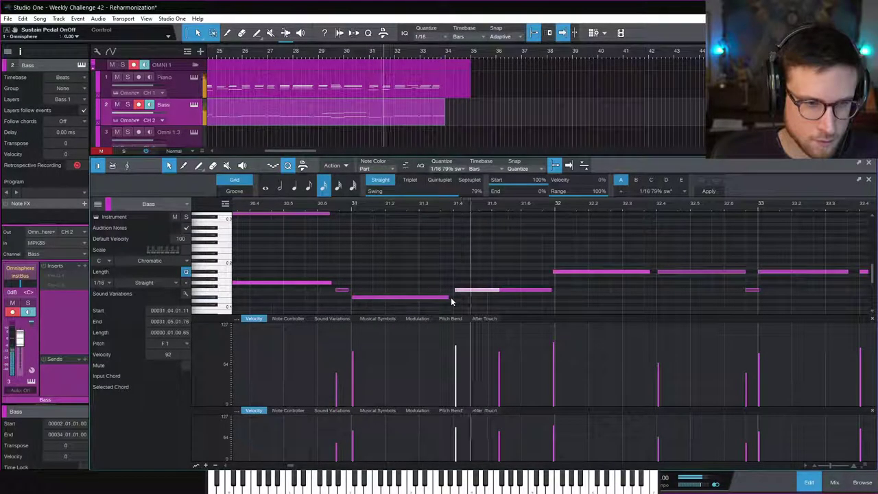
key("space")
left_click_drag(550, 290, 501, 291)
key("space")
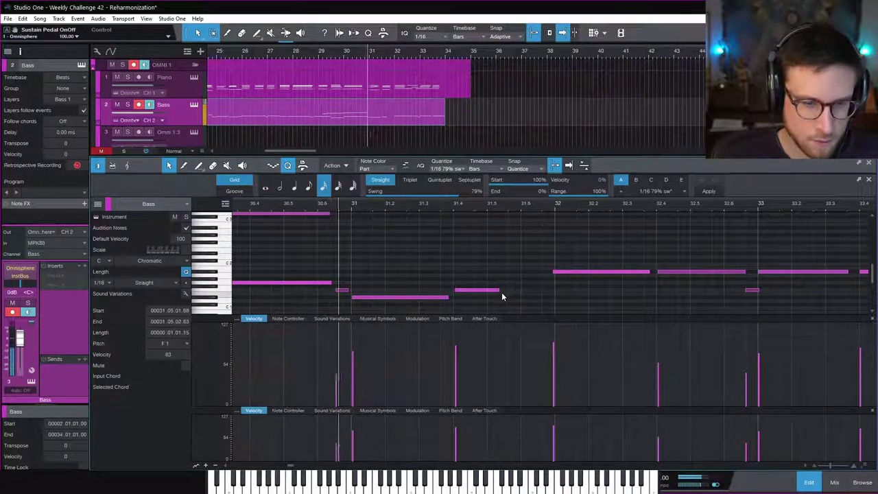
Lengthen the D#1 and F1 notes in bar 31, and add a C2 at 31.6 leading into the A#1 at bar 32
key("space")
left_click_drag(498, 290, 523, 300)
left_click(432, 299)
left_click_drag(451, 299, 554, 265)
left_click(556, 273)
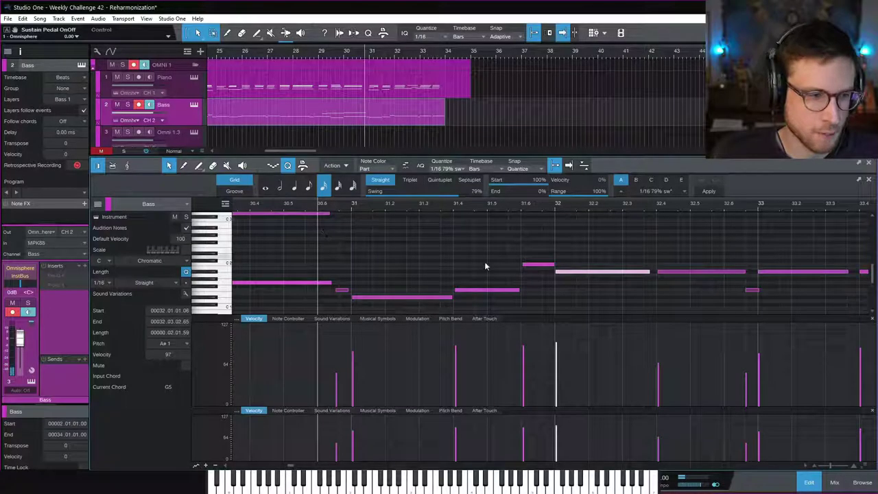
Extend the A#1 notes at bars 32 and 33 to reach the A#1 notes on beat 4 of each bar
key("space")
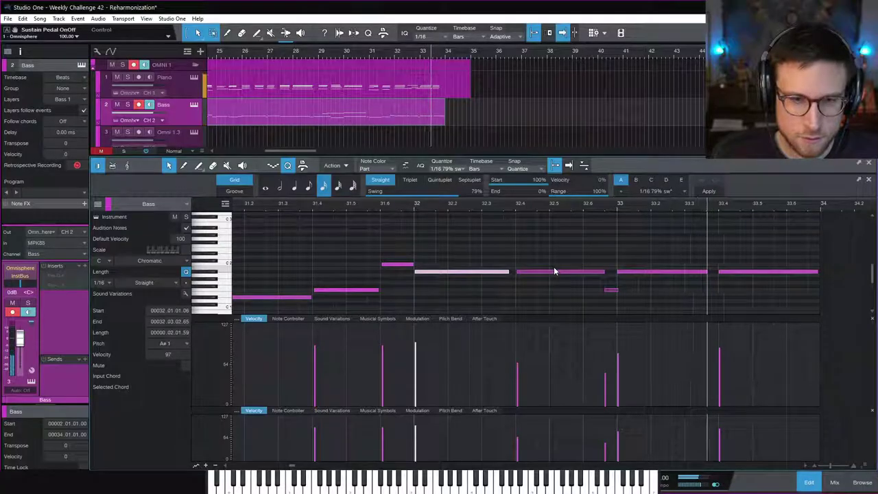
key("space")
left_click_drag(508, 273, 513, 273)
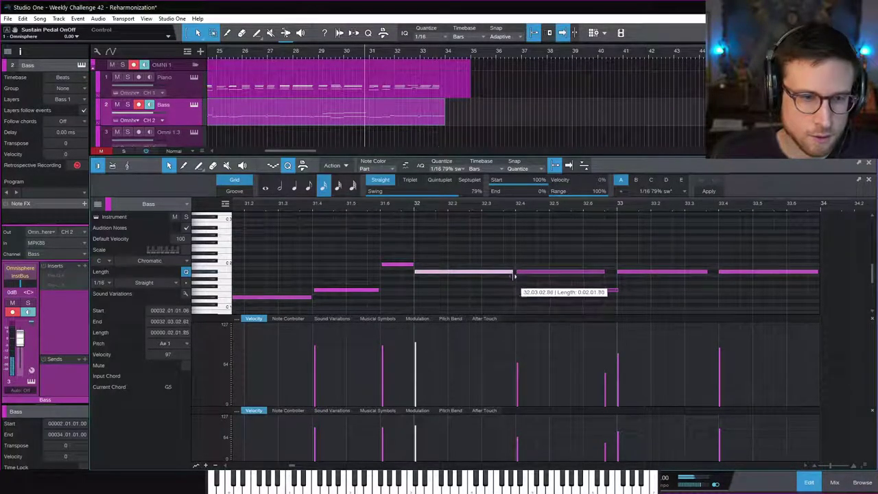
left_click_drag(709, 272, 716, 282)
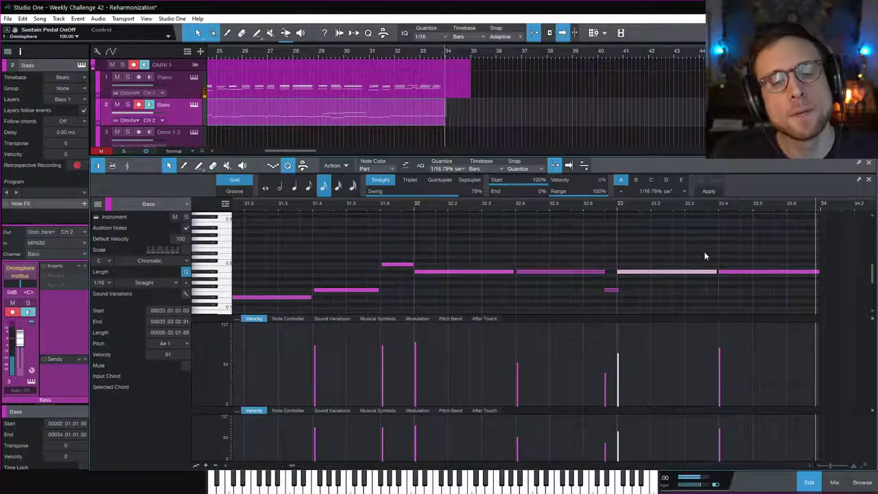
Close the note editor, play through the whole arrangement, and save the song
left_click(809, 481)
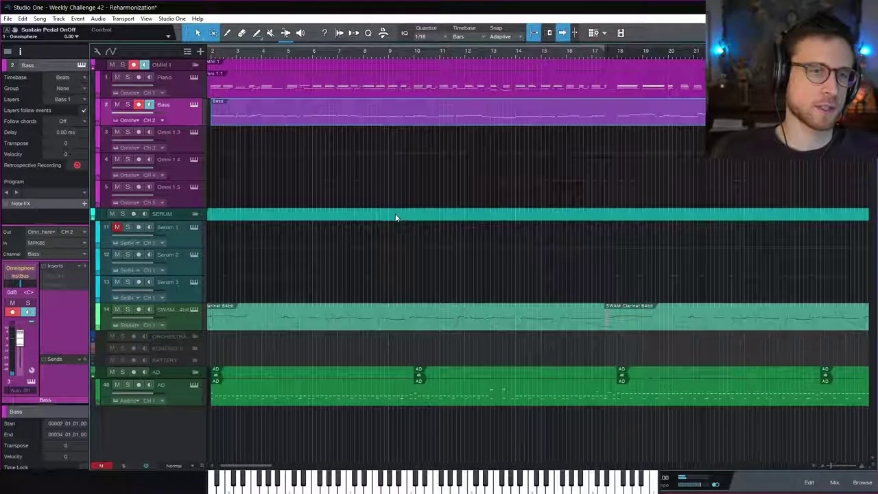
key("space")
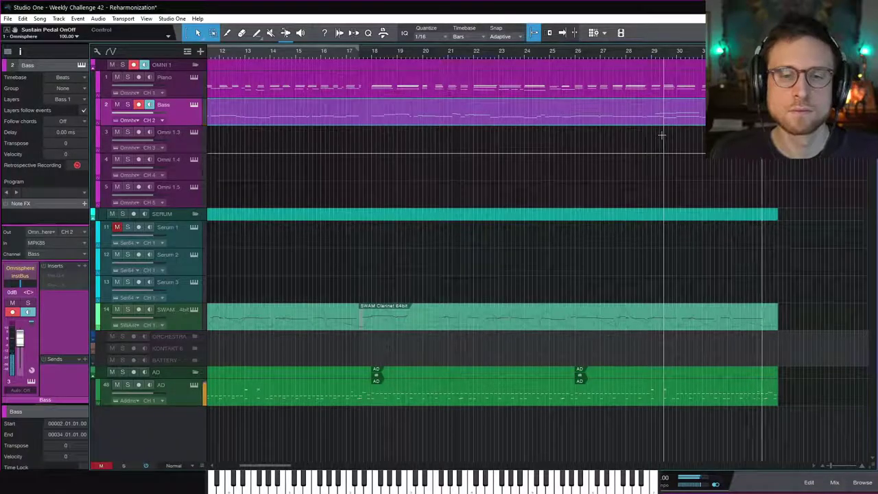
key("space")
left_click(655, 140)
key("f")
key("ctrl+s")
Open the Bass part in the note editor, play its opening bars, and tighten the A#1, C2 and F2 notes leading into bar 4
scroll(398, 140, "left", 5)
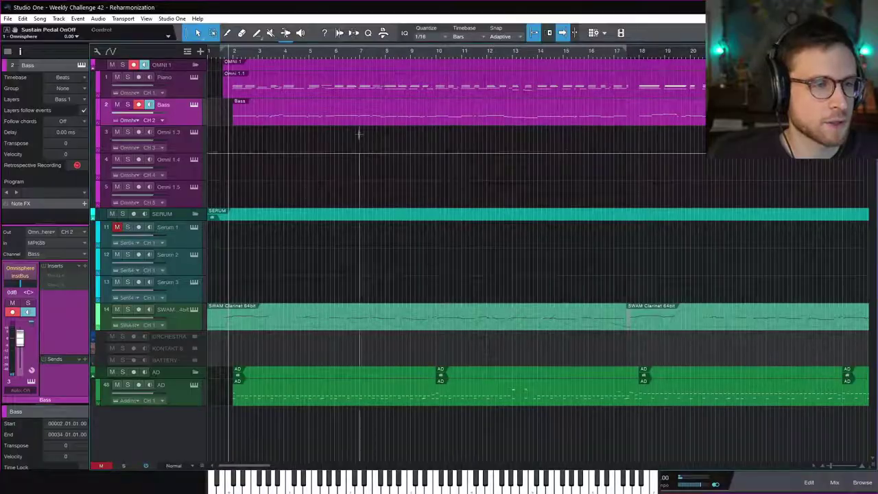
double_click(328, 121)
scroll(366, 236, "down", 5)
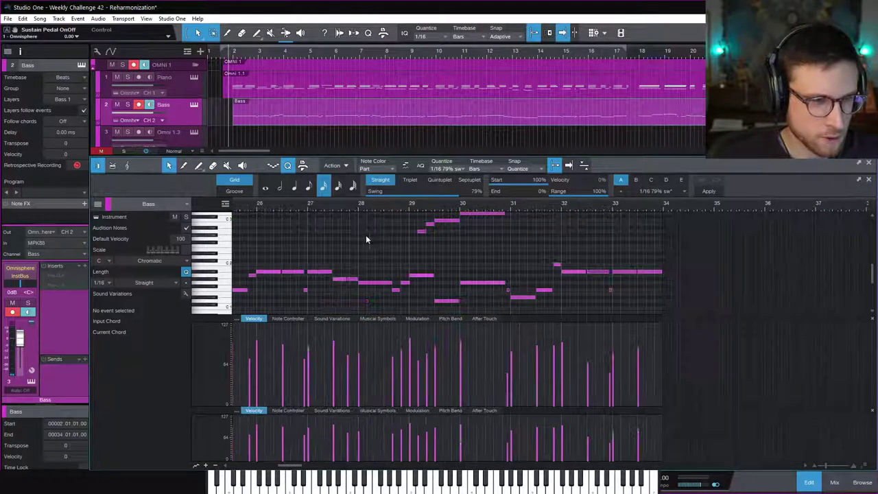
scroll(426, 244, "left", 10)
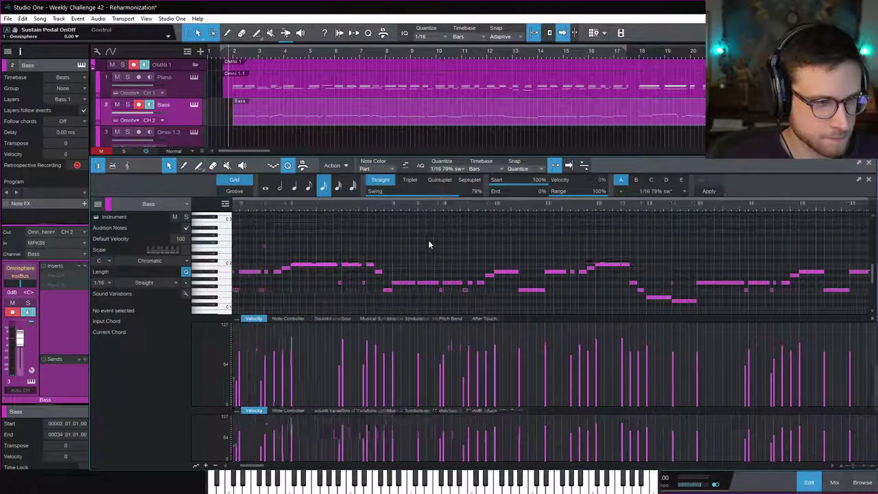
scroll(433, 241, "up", 3)
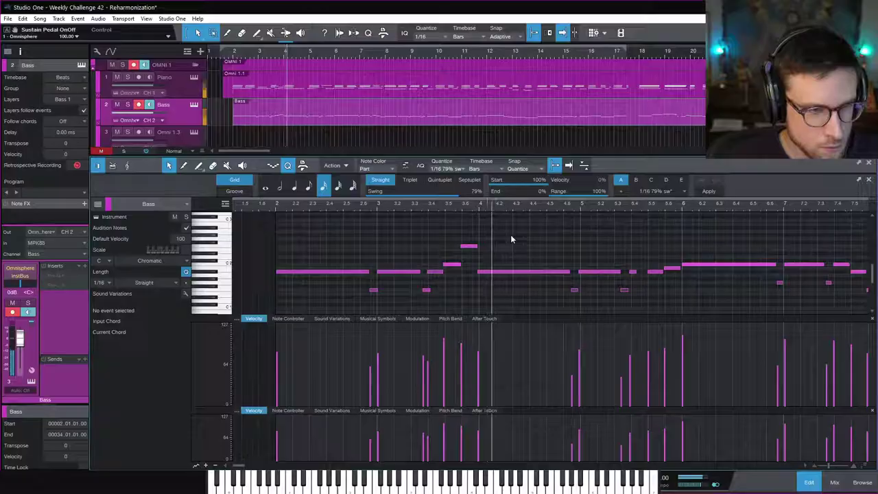
key("space")
left_click(450, 265)
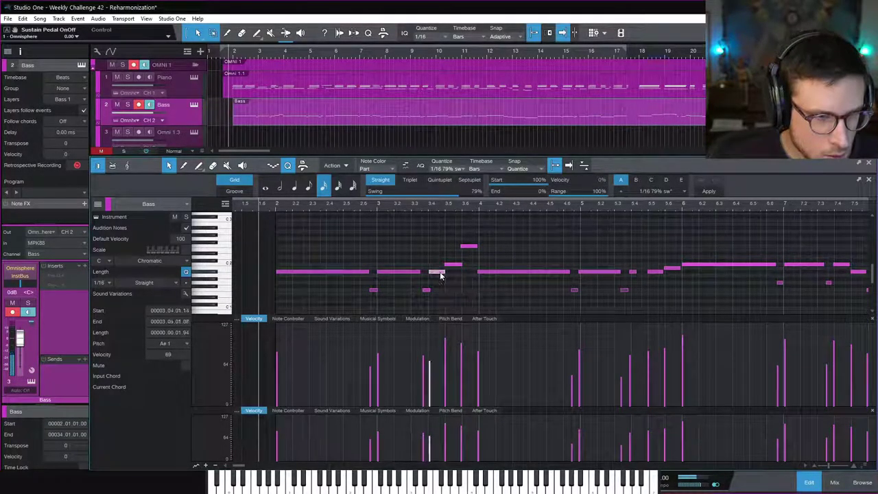
left_click(461, 247)
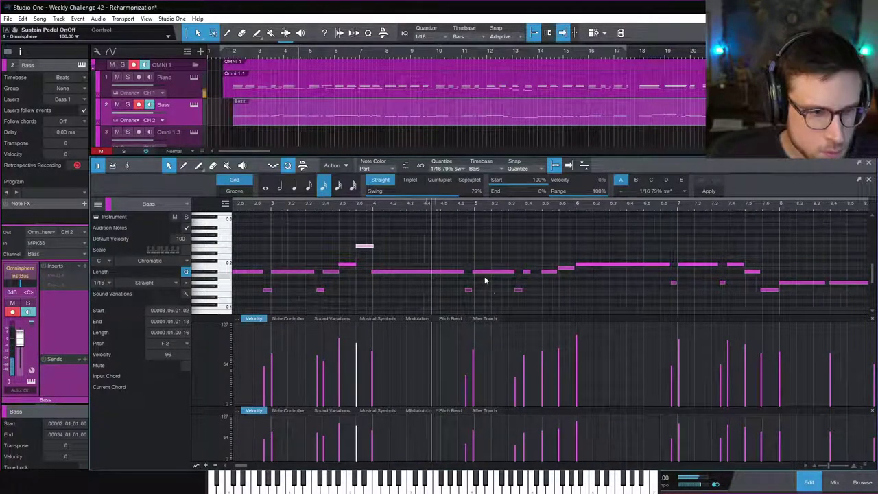
Tighten the F1 and A#1 notes around bar 5, lengthening the bar 4 A#1 up to the F1 pickup
key("e")
left_click(500, 290)
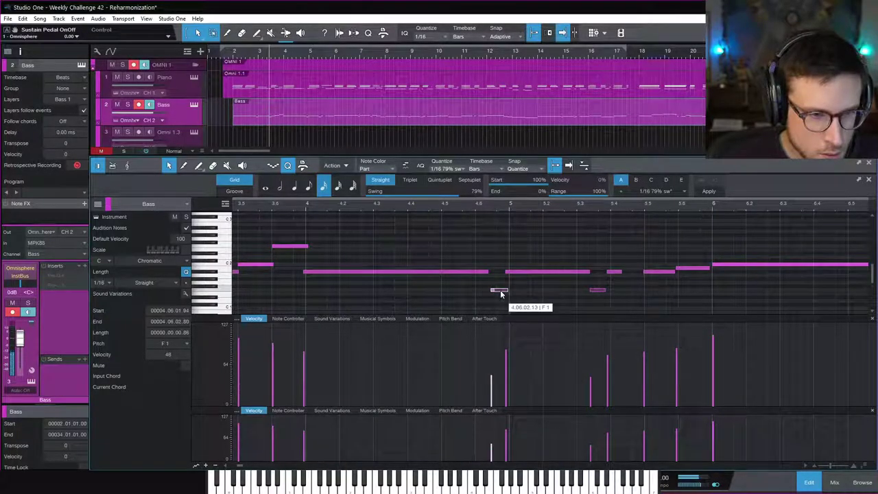
left_click_drag(506, 272, 509, 272)
left_click(487, 273)
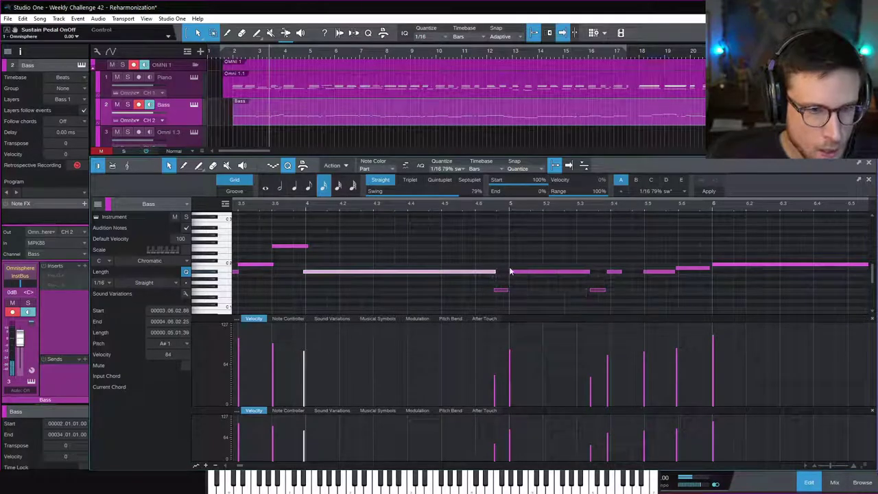
mouse_move(596, 292)
left_mouse_down()
mouse_move(604, 295)
mouse_move(599, 276)
left_mouse_up()
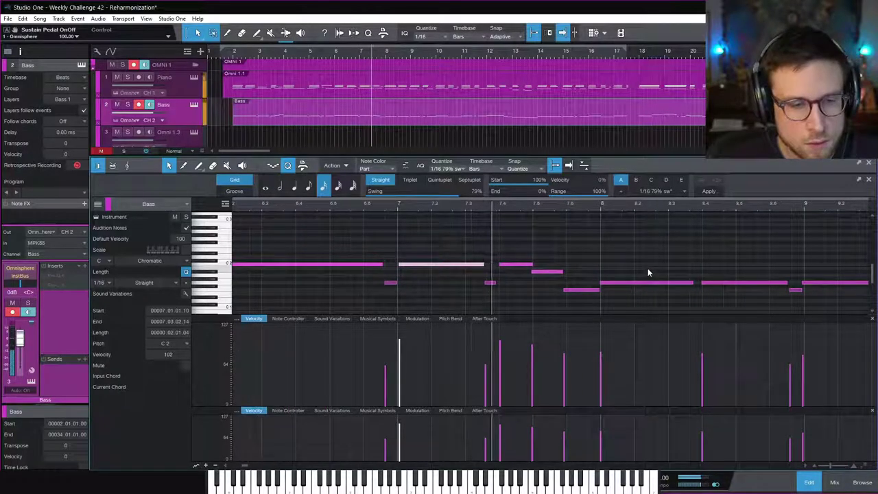
Tighten the A#1 and F1 notes leading into bar 8, and extend the G1 at bar 8 to meet the following G1
left_click_drag(565, 290, 567, 289)
left_click(561, 273)
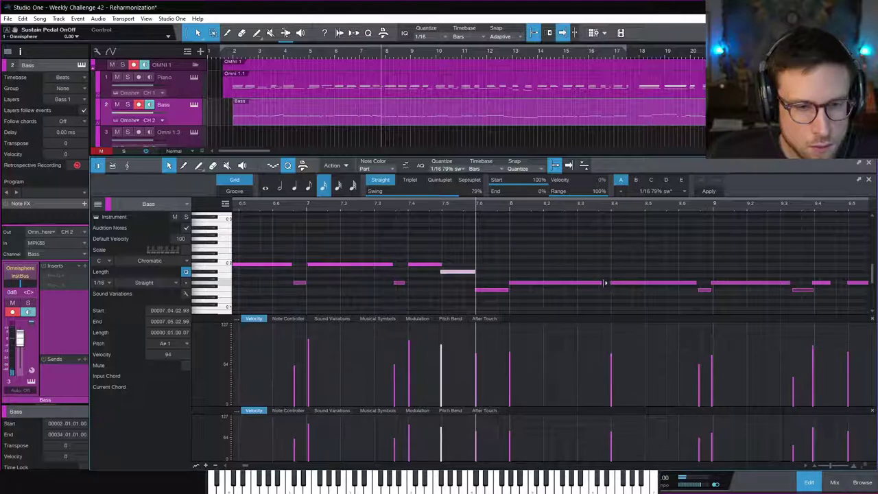
left_click_drag(608, 285, 608, 284)
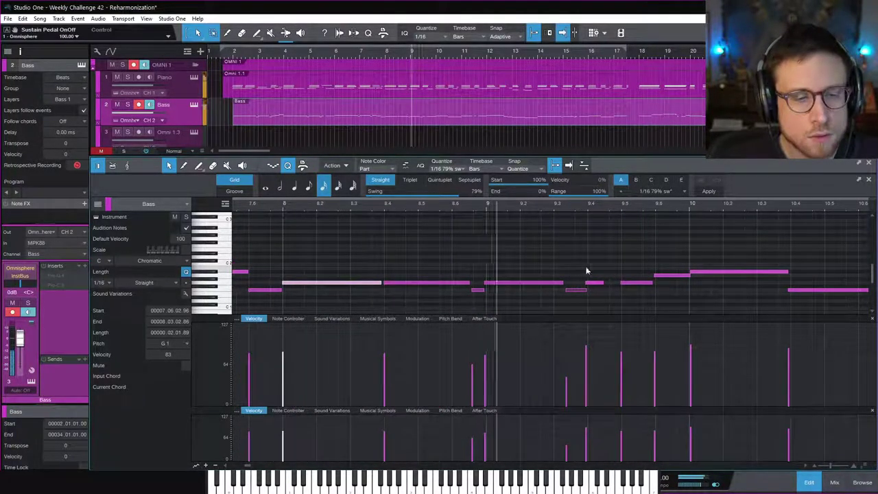
Shift the short F1 before 9.4 slightly later, and align the A#1 at bar 11 to the start of the bar
key("space")
left_click_drag(569, 289, 600, 286)
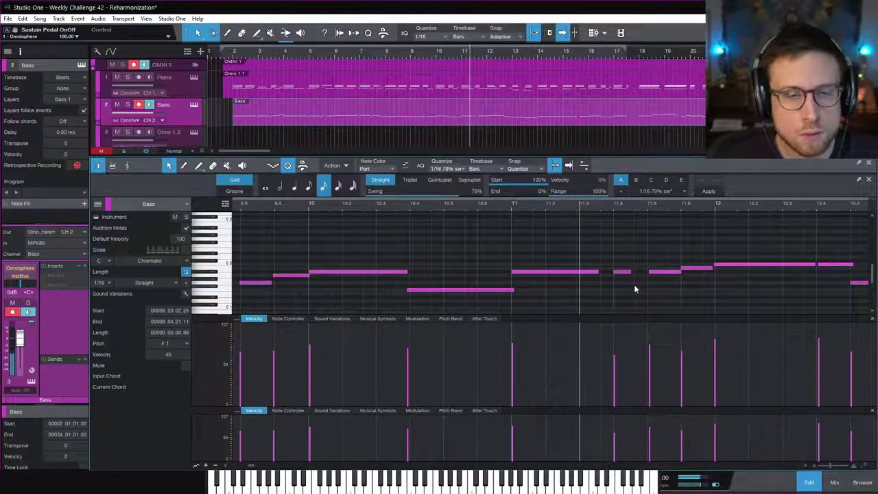
key("space")
left_click(604, 273)
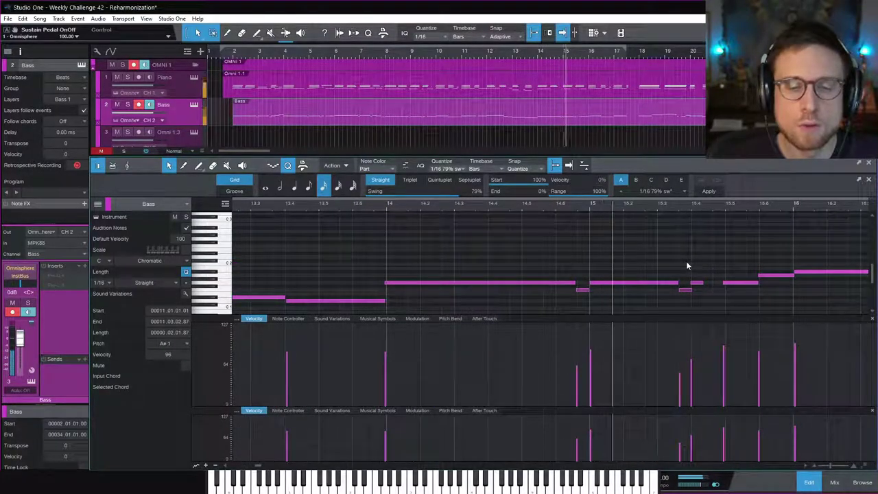
Tidy the timing of the G1 notes in bar 15 and the F1 at 16.4, and save the song
left_click_drag(583, 283, 587, 286)
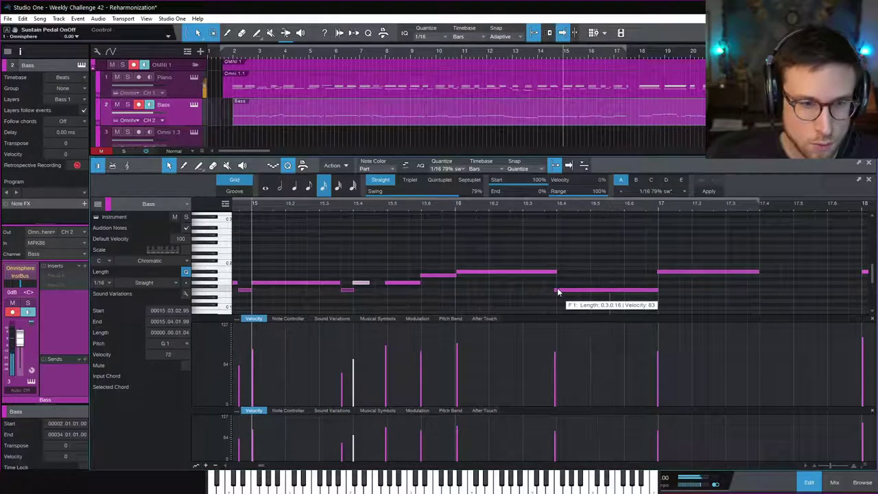
left_click(557, 291)
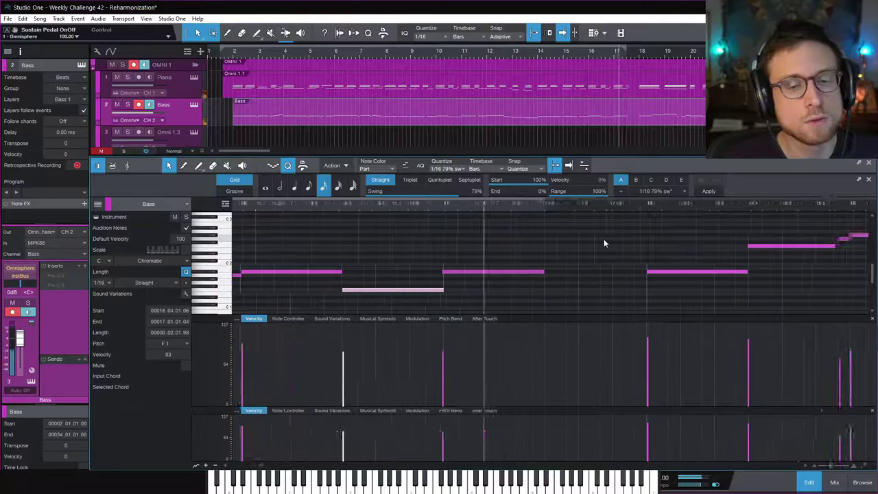
left_click(583, 249)
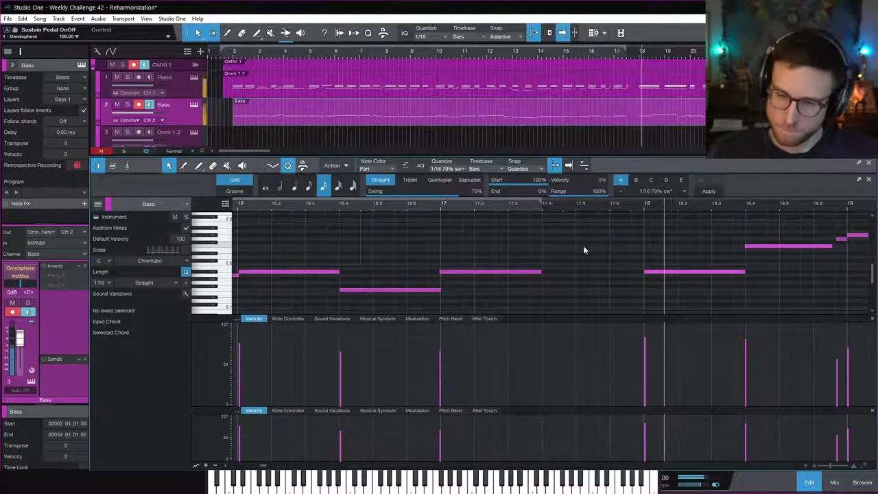
key("ctrl+s")
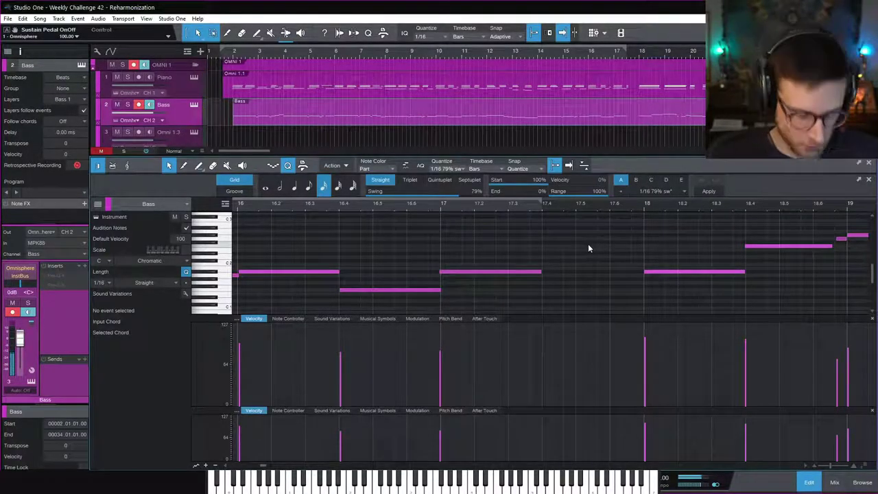
Close the note editor, save the song, and return the playback position to the start of the Bass part
scroll(637, 138, "down", 5)
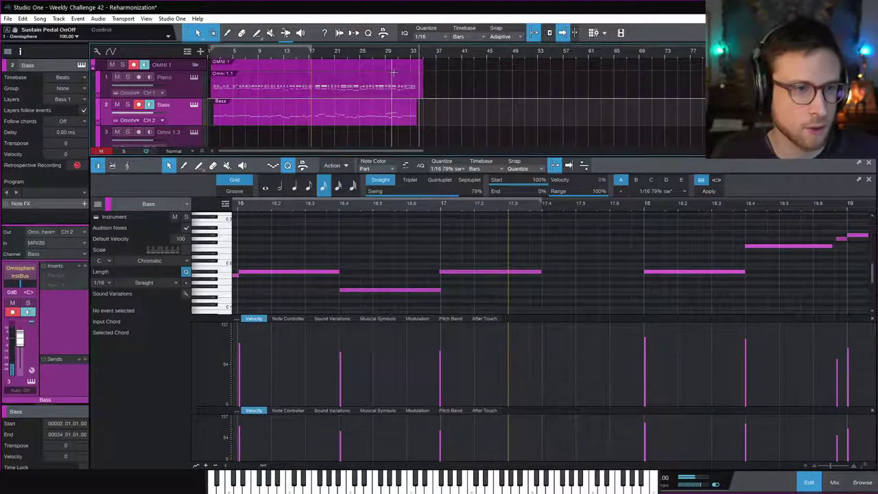
left_click(414, 88)
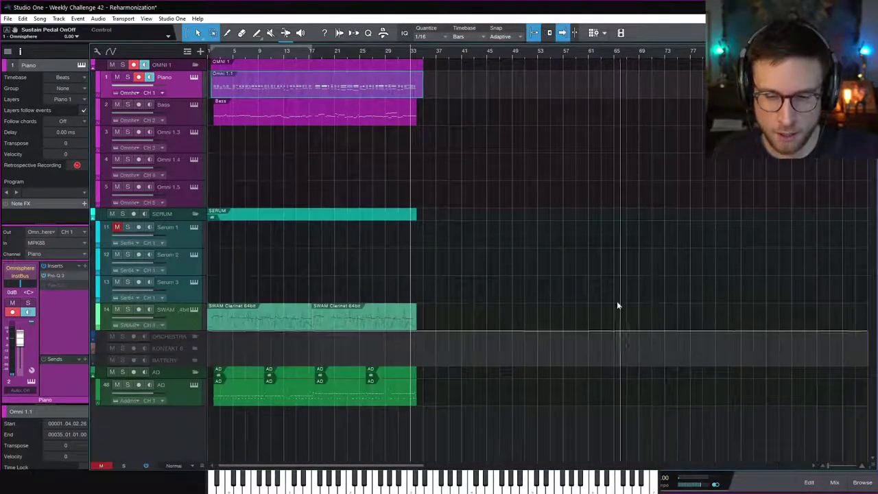
left_click(624, 260)
key("ctrl+s")
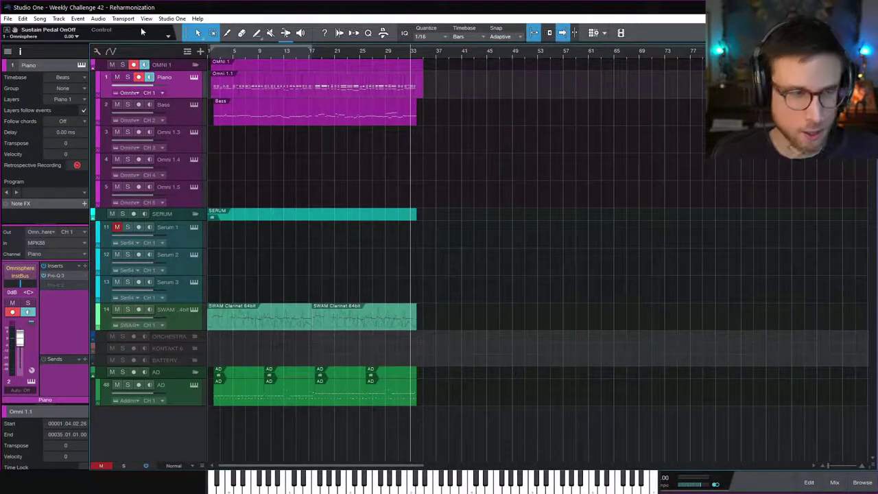
left_click(215, 57)
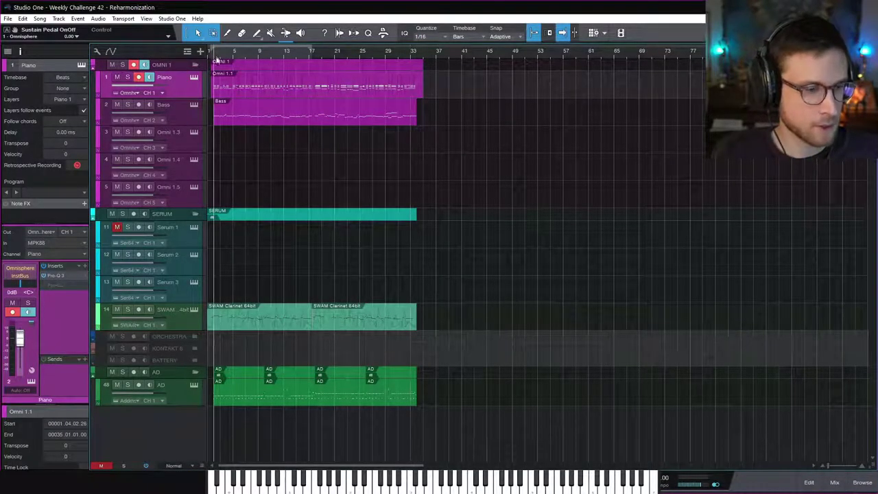
Browse the Audio Modeling instruments with SWAM Alto Sax 64bit selected, and play back the arrangement
left_click(873, 483)
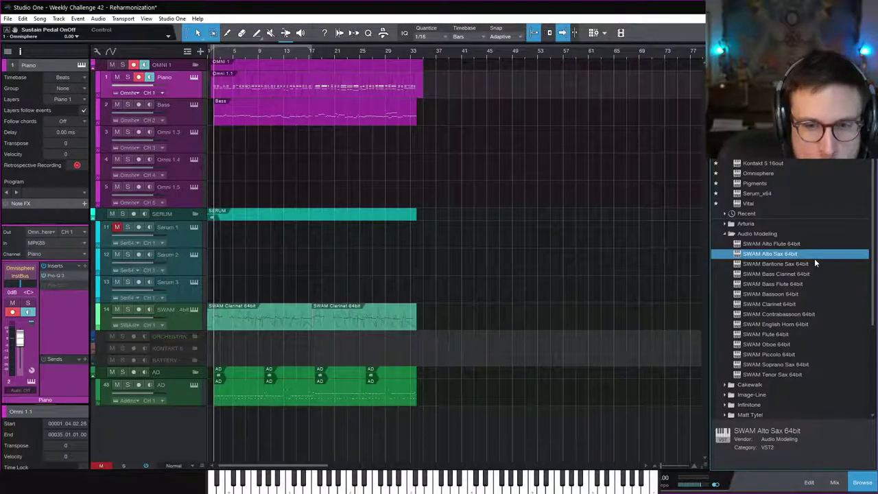
left_click_drag(814, 258, 522, 168)
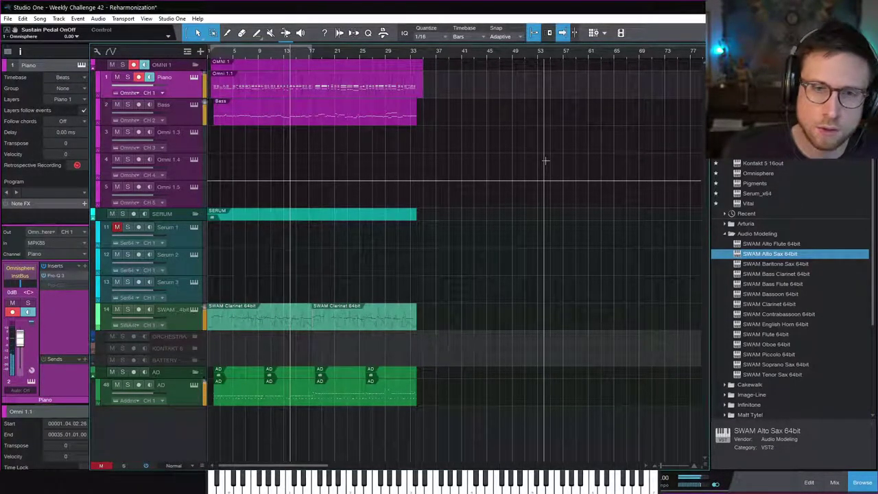
key("space")
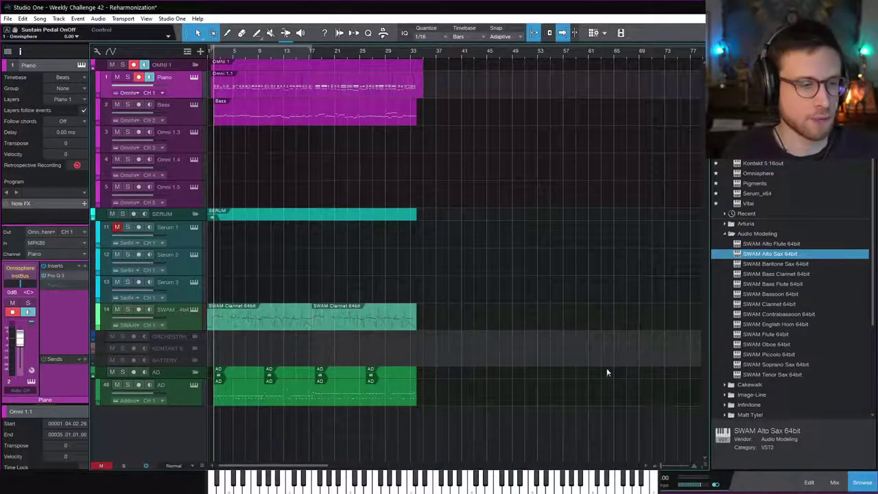
left_click(762, 324)
left_click_drag(676, 354, 345, 419)
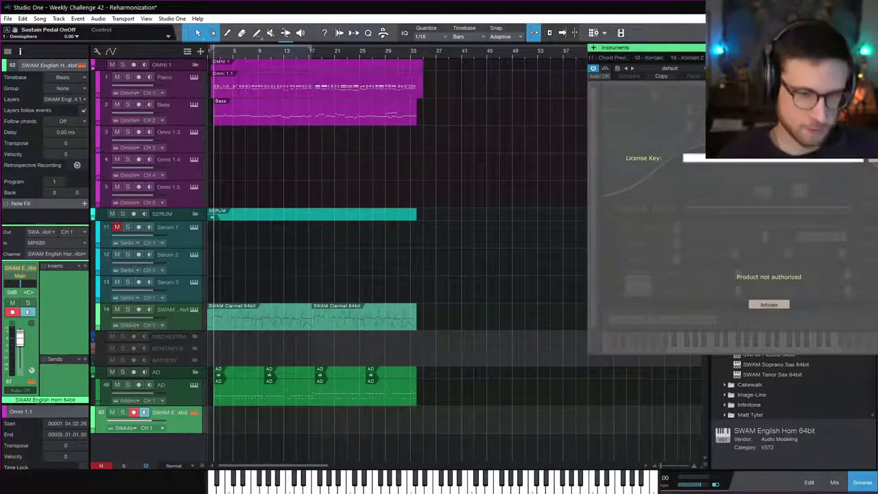
key("Escape")
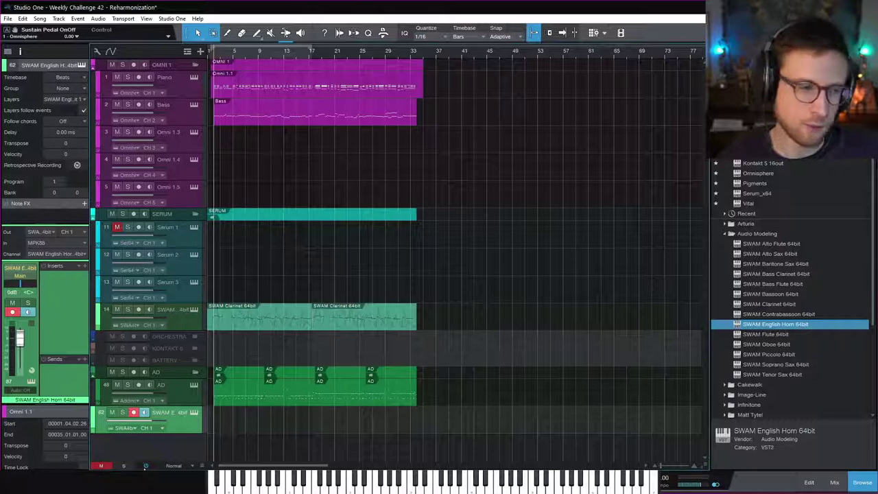
right_click(177, 435)
left_click(233, 218)
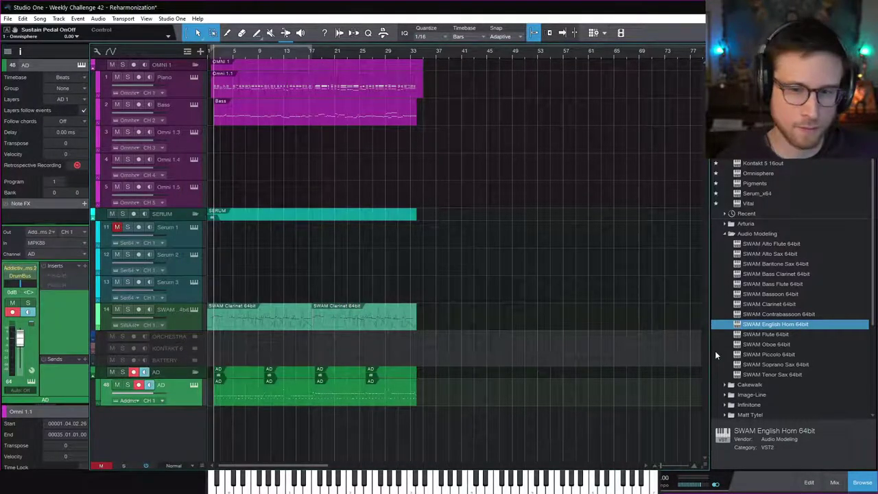
Add a SWAM Tenor Sax 64bit track and map its Expression to CC 1 and Vibrato Depth to CC 11
left_click(803, 344)
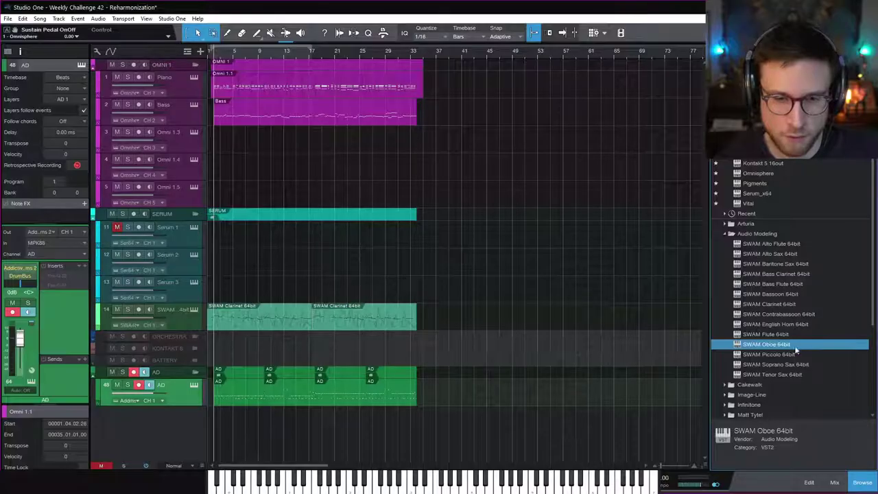
left_click_drag(793, 374, 345, 427)
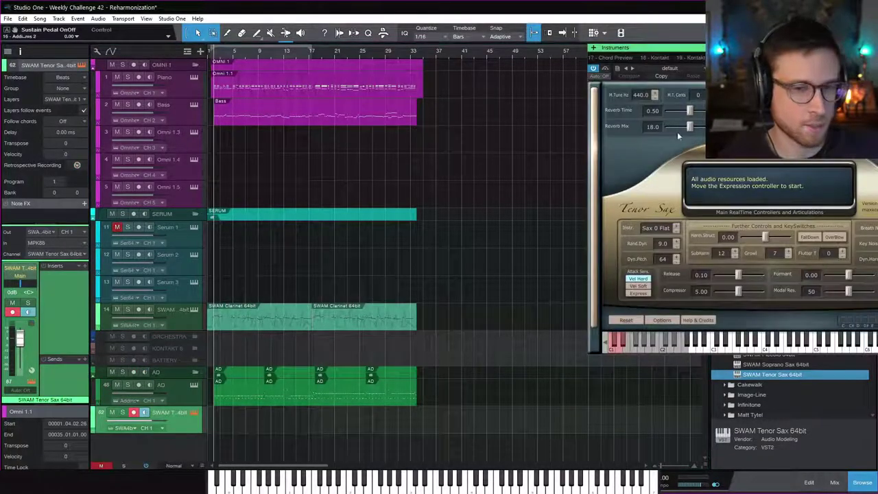
left_click(663, 320)
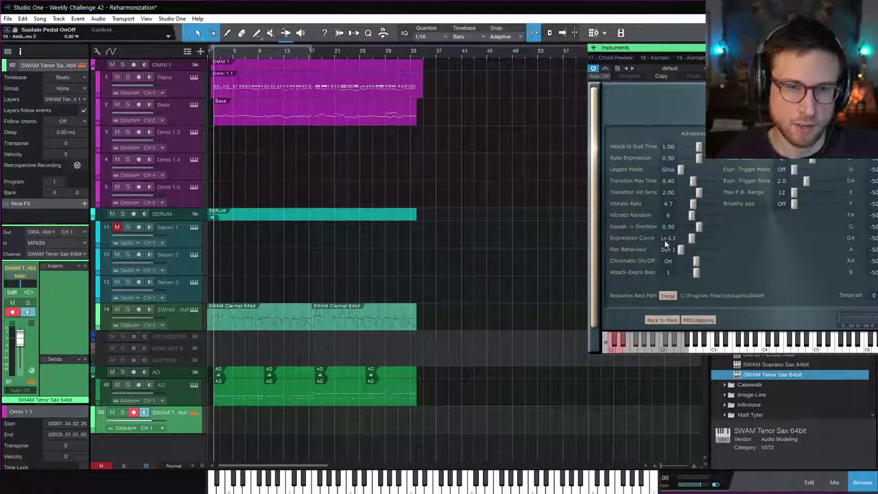
left_click(699, 321)
left_click(682, 159)
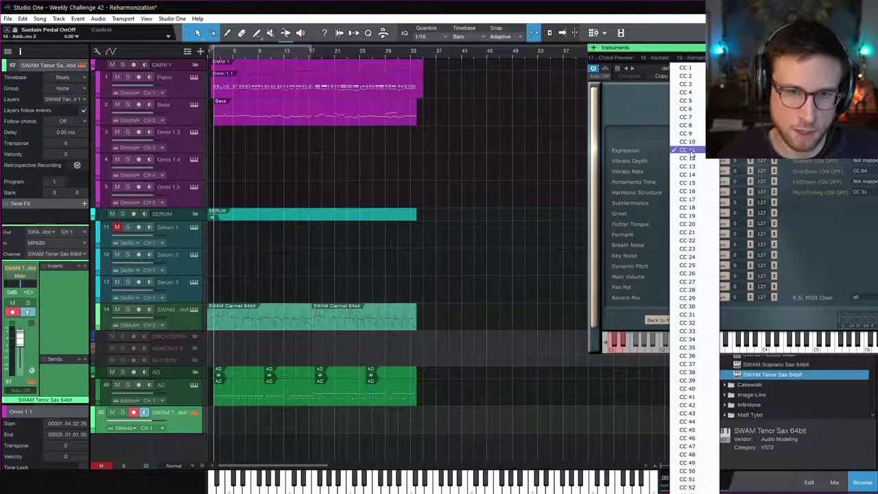
left_click(689, 162)
left_click(688, 160)
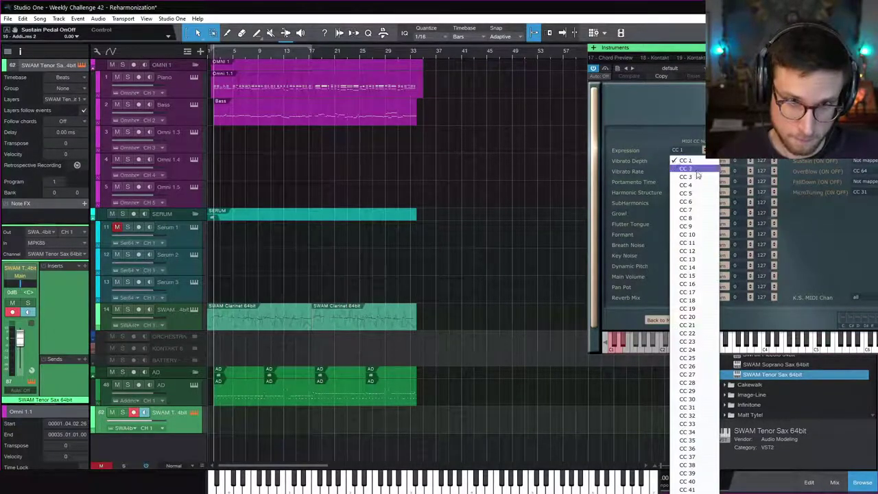
left_click(704, 244)
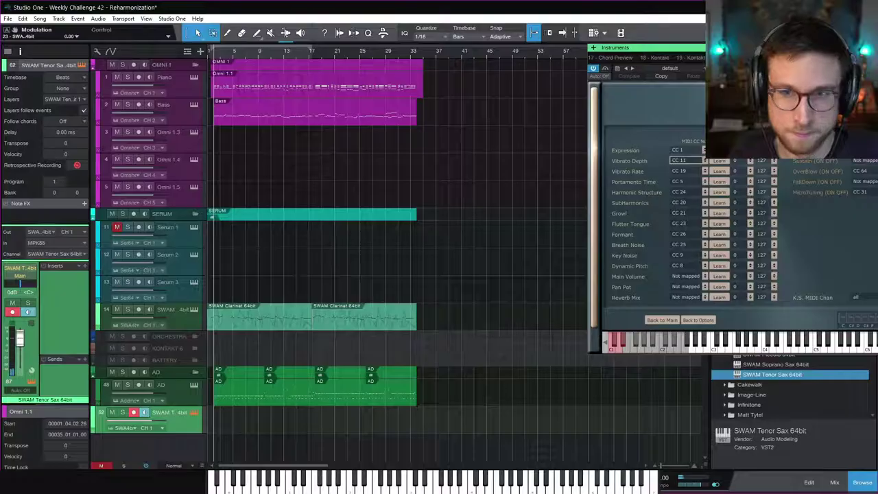
Return to the Tenor Sax main page and turn its Reverb Mix off
left_click(697, 321)
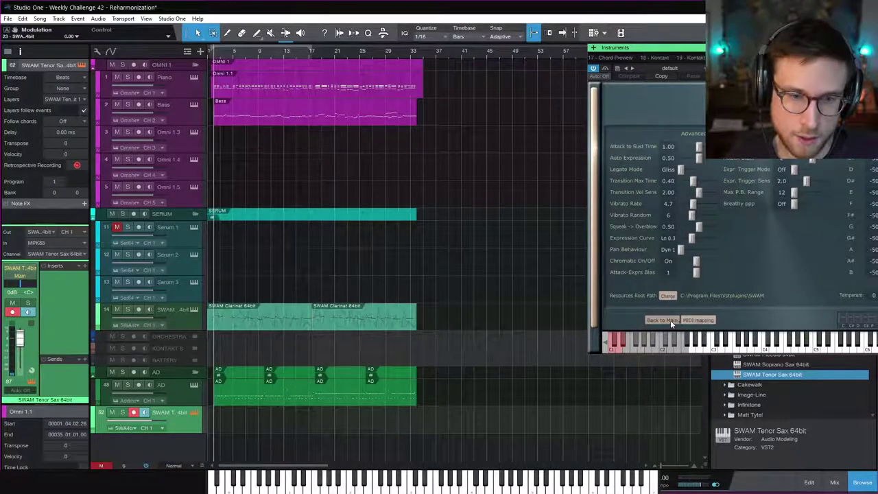
left_click(671, 320)
left_click(665, 133)
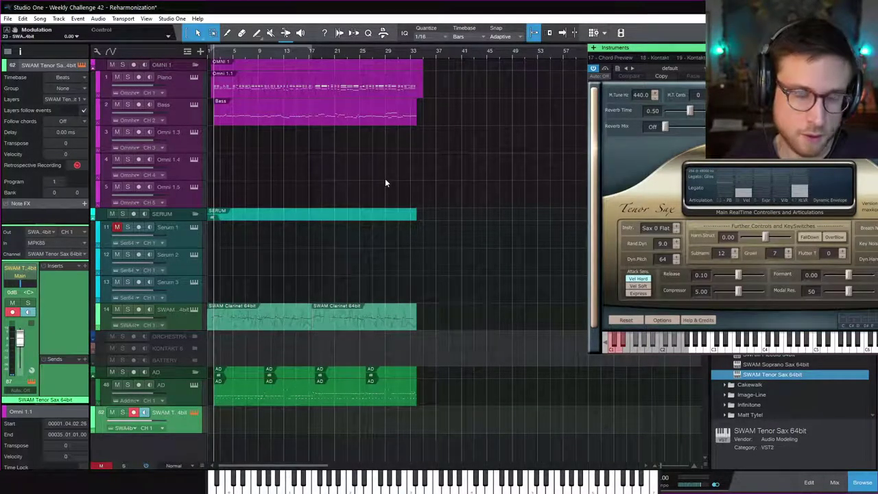
Add a Verb1 send to the SWAM Tenor Sax channel and route its output to InstBus
left_click(84, 359)
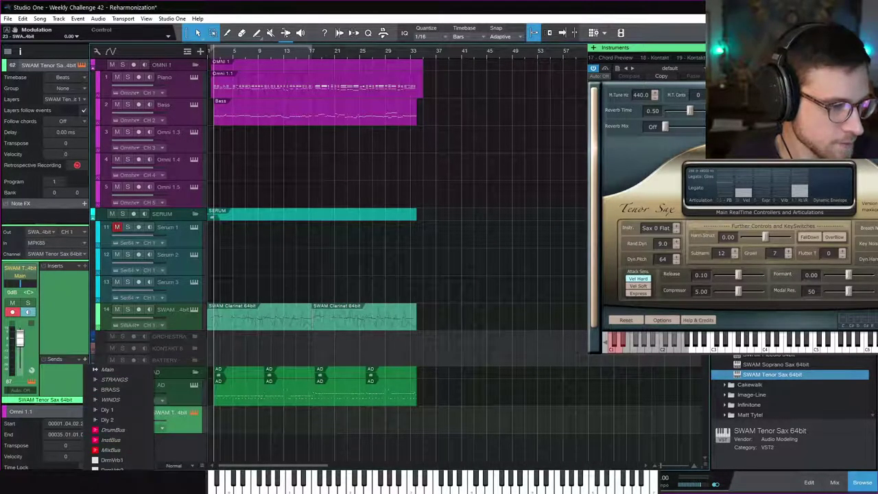
left_click(121, 447)
mouse_move(75, 379)
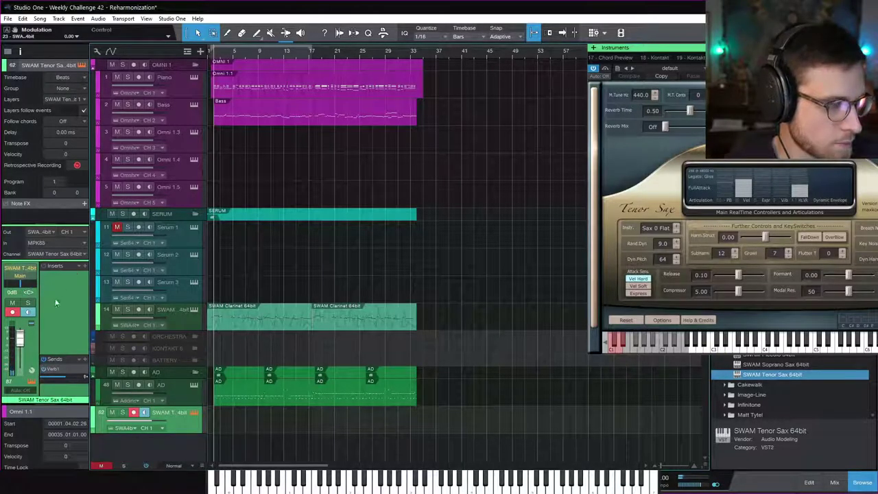
left_click(20, 276)
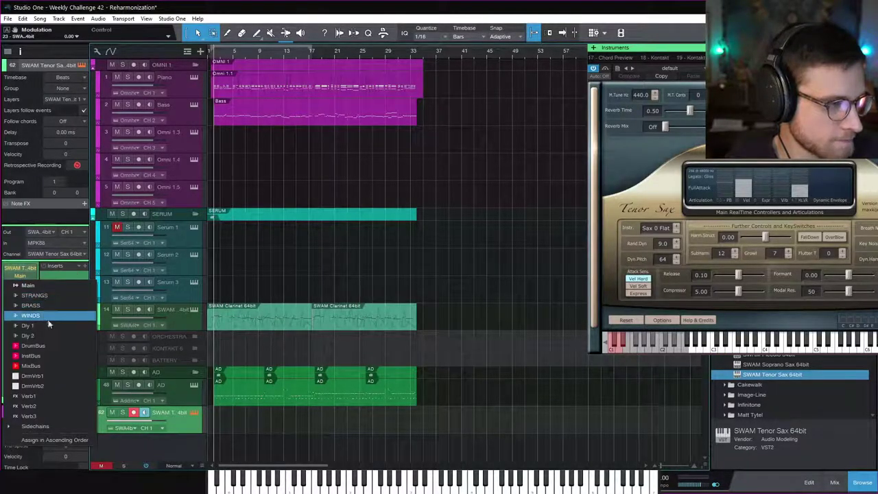
left_click(41, 357)
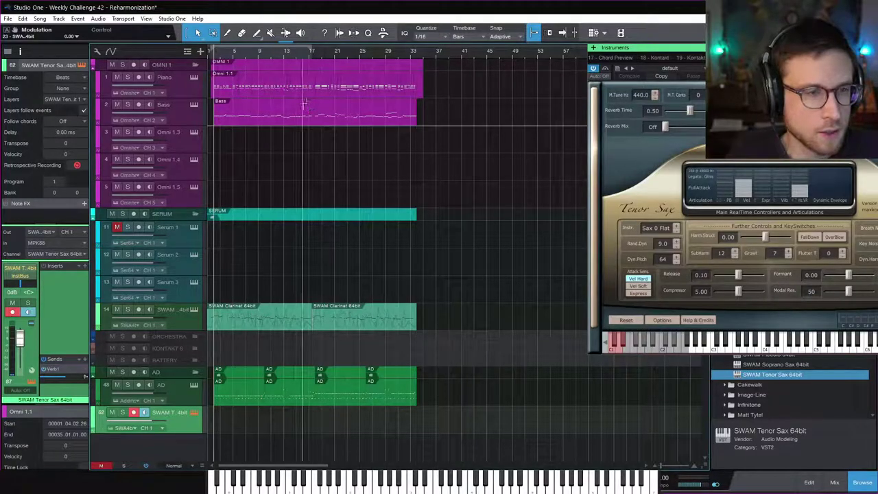
Turn on autoscroll and play the arrangement from around bar 17
left_click(309, 54)
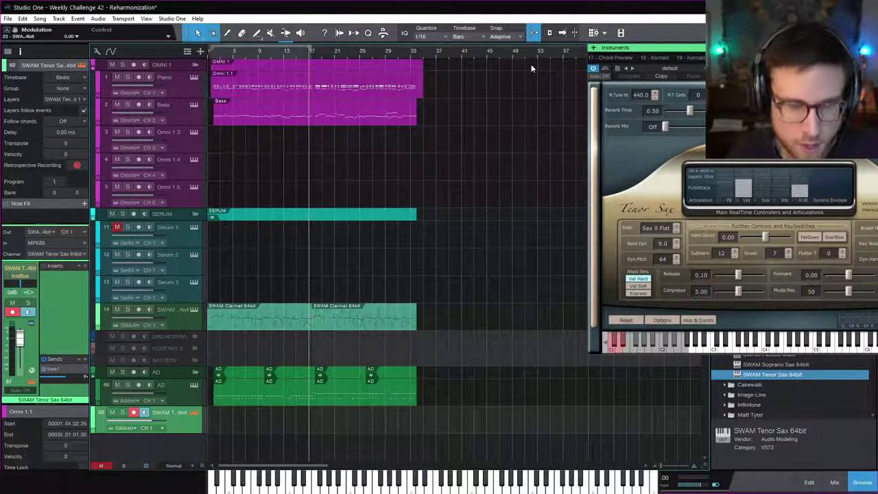
key("f")
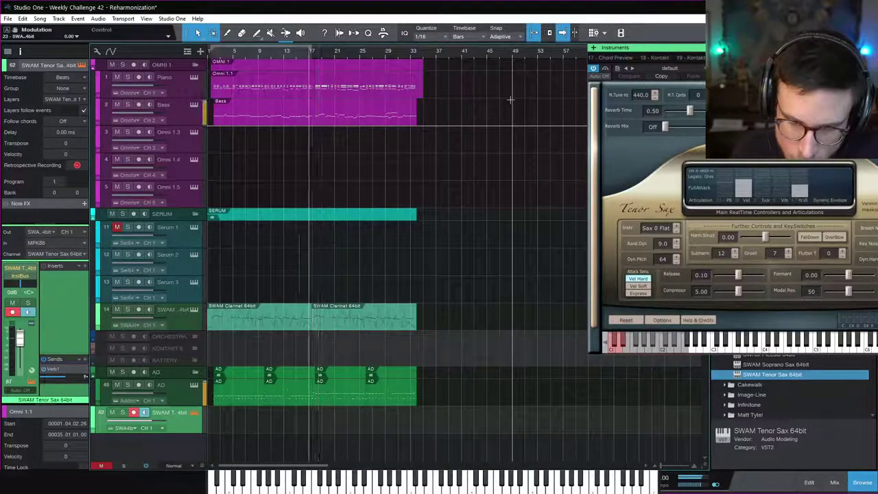
key("space")
left_click(321, 55)
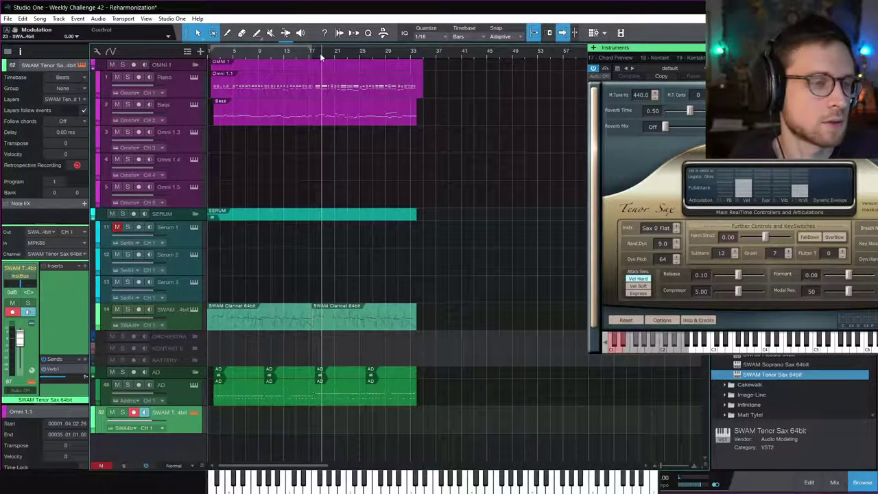
Rehearse the Tenor Sax entry at bar 18 over playback starting midway through bar 17
left_click(316, 58)
key("e")
key("e")
key("e")
key("e")
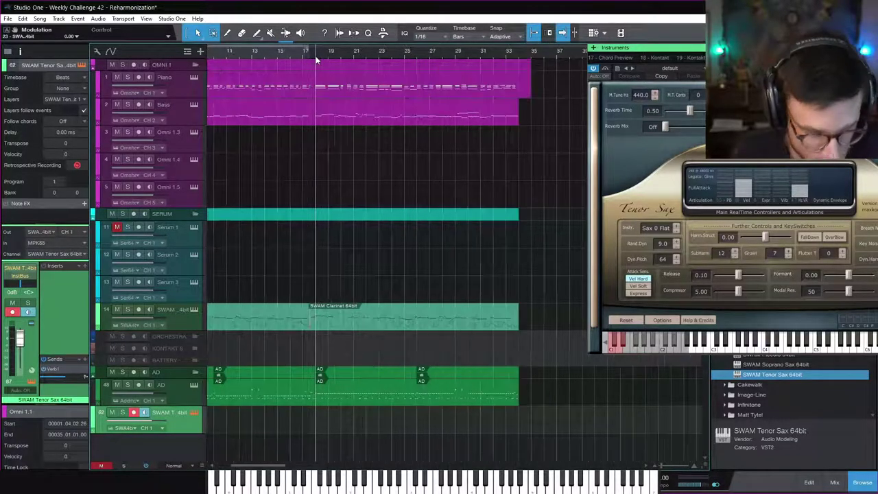
left_click(316, 55)
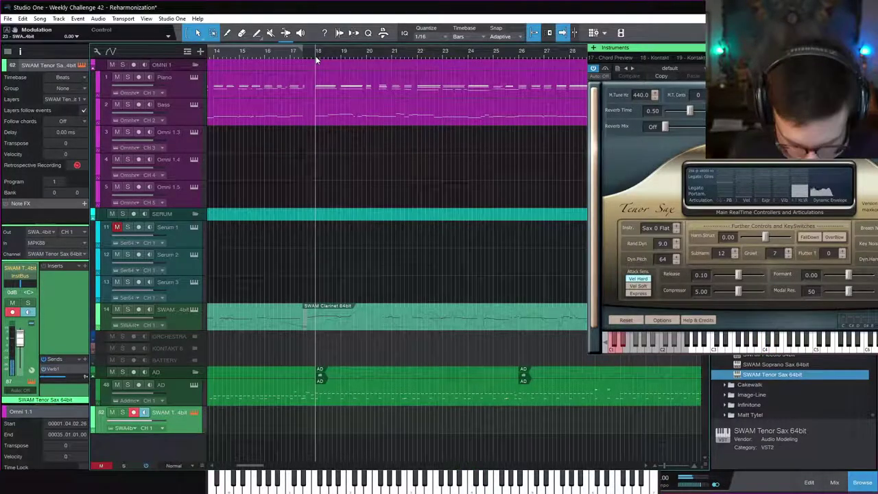
left_click(304, 54)
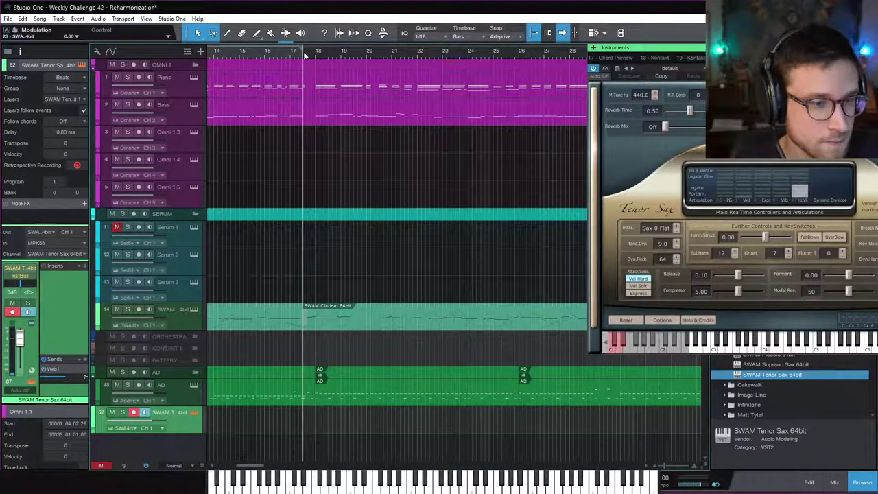
key("space")
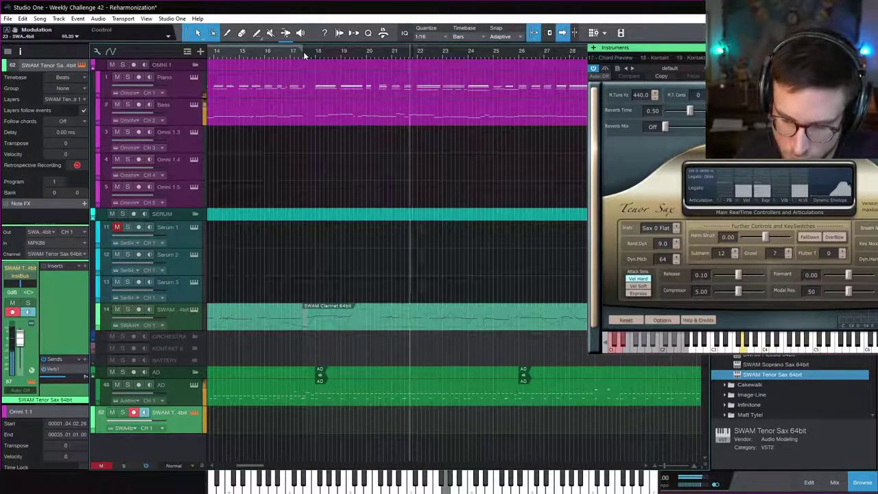
key("space")
Record a Tenor Sax phrase over bars 18 to 21 and play the take back
key("KP_Multiply")
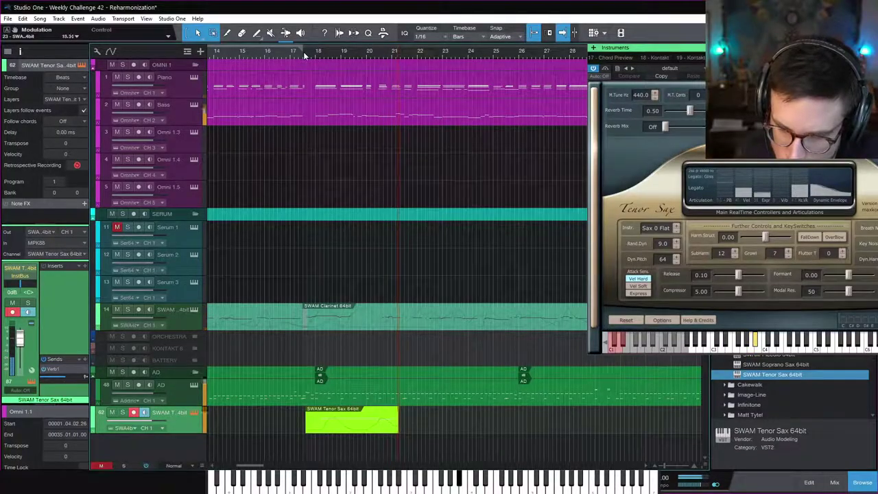
key("space")
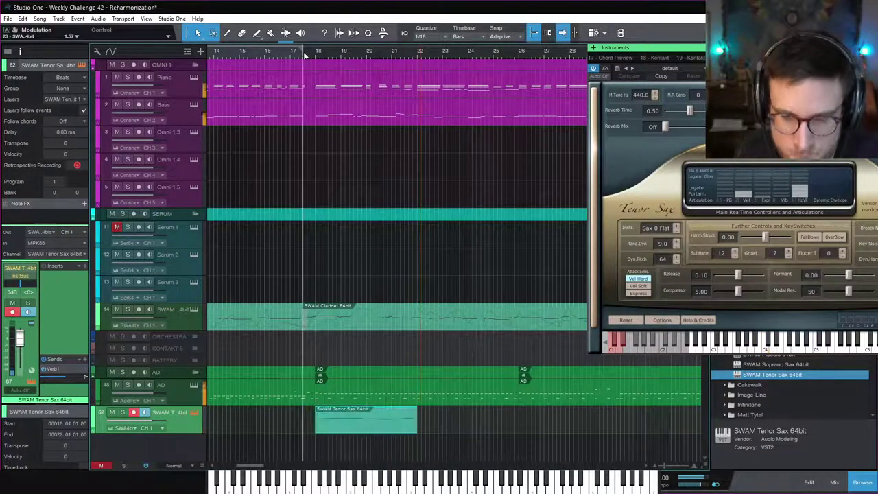
key("space")
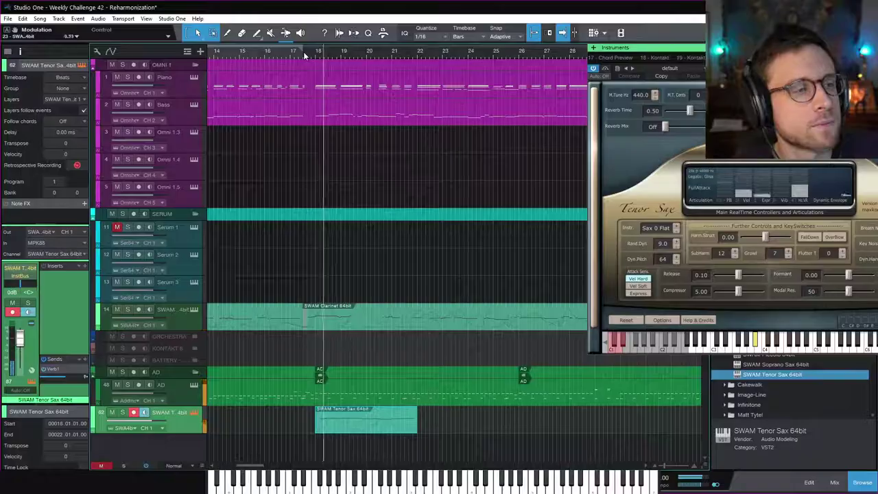
key("space")
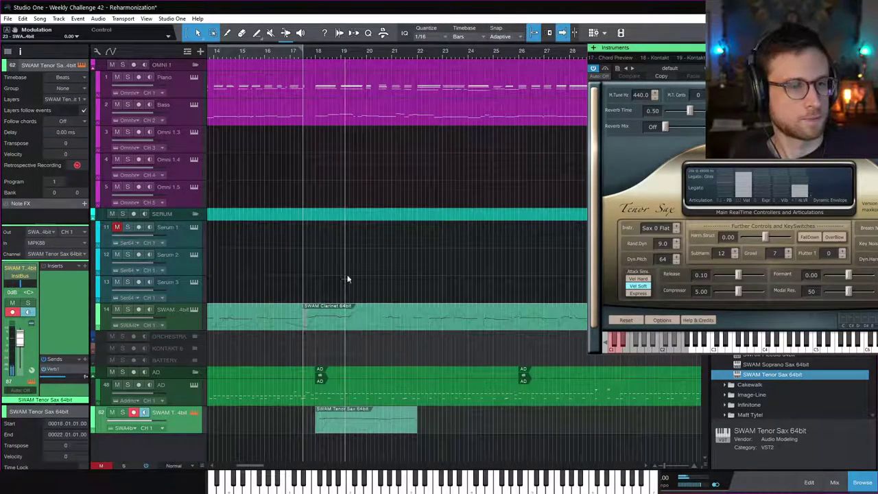
Open the recorded Tenor Sax part for note editing and audition its opening notes
double_click(409, 430)
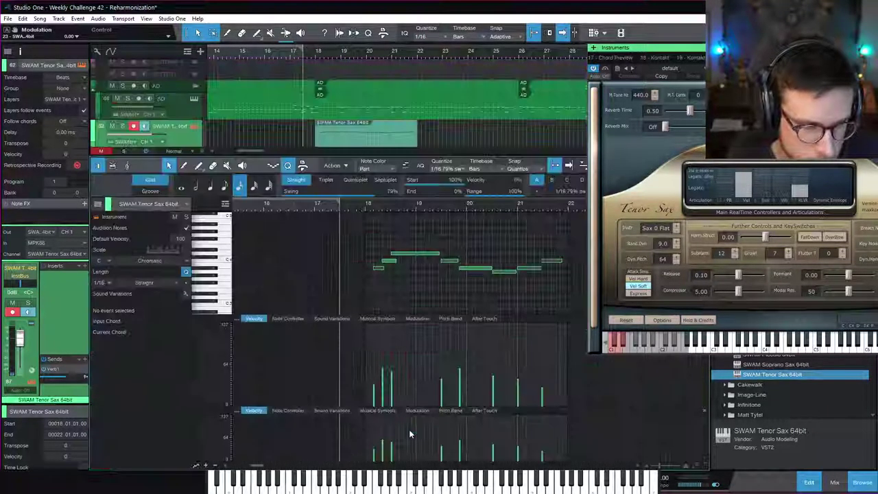
key("e")
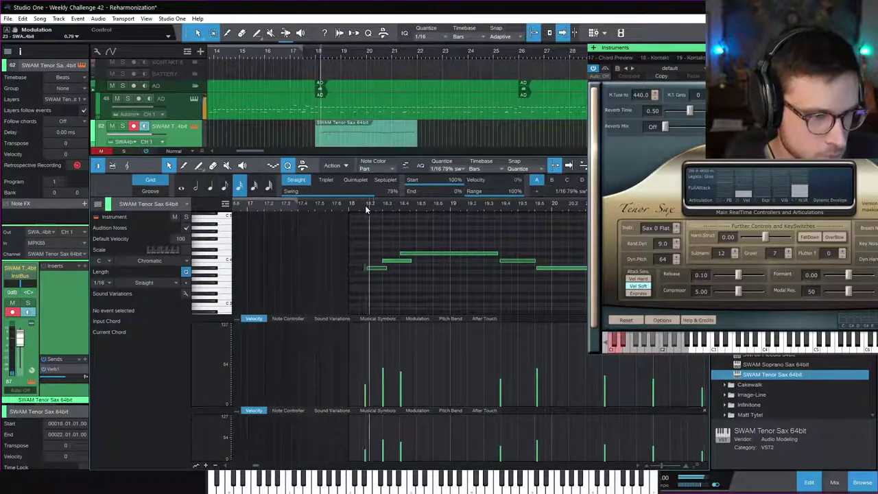
key("space")
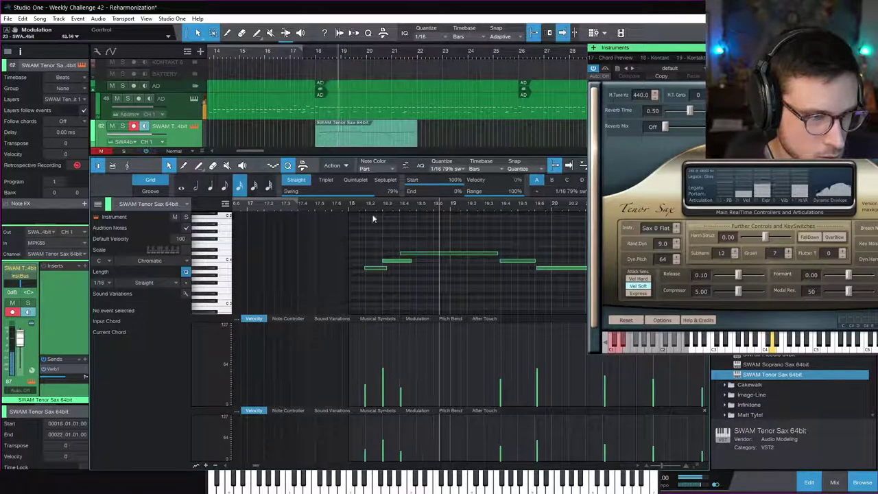
key("space")
key("space")
key("space")
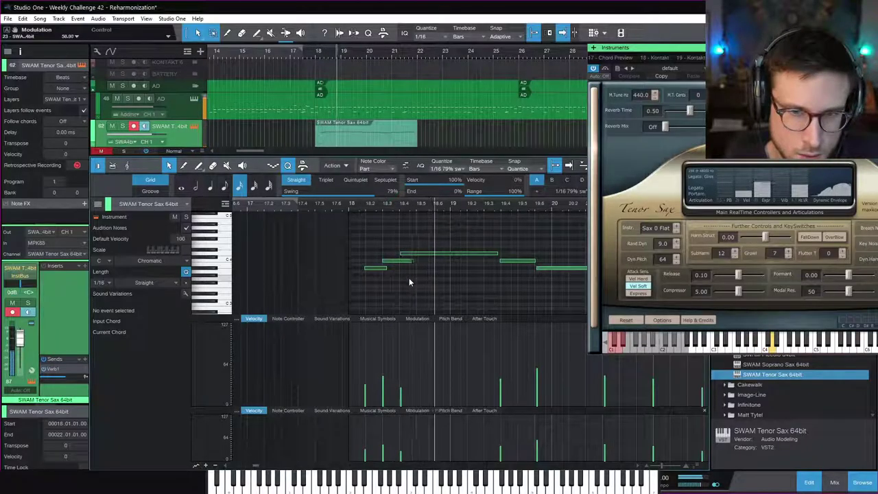
key("space")
Shorten the long D4 note to end at 19.01.01.38, follow it with a C4 held until 19.06.01.00, and replay the phrase
left_click_drag(492, 257, 453, 256)
key("space")
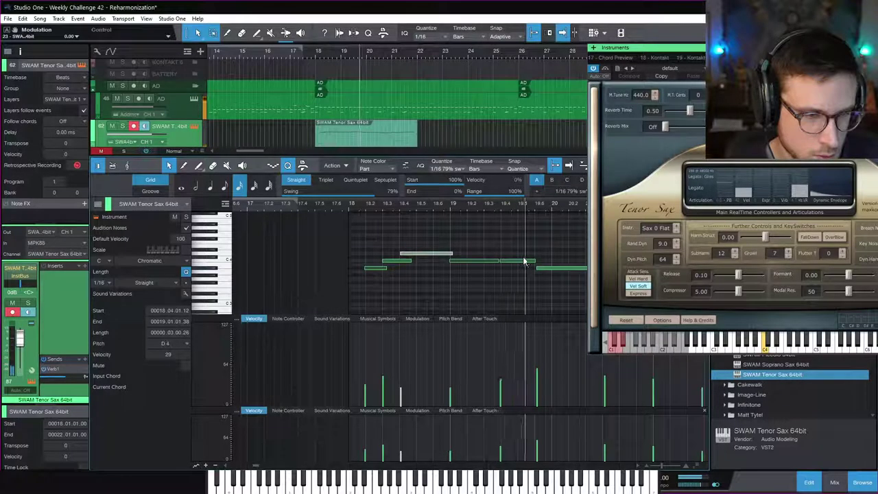
scroll(478, 237, "right", 3)
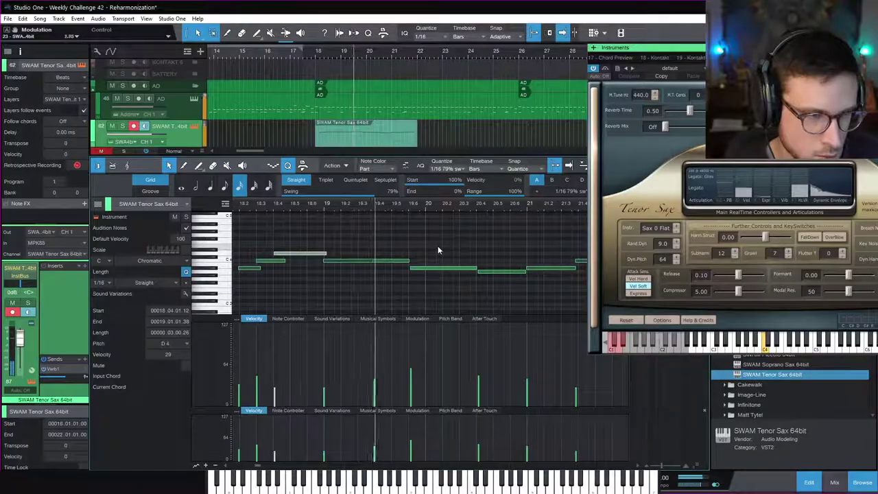
left_click(394, 264)
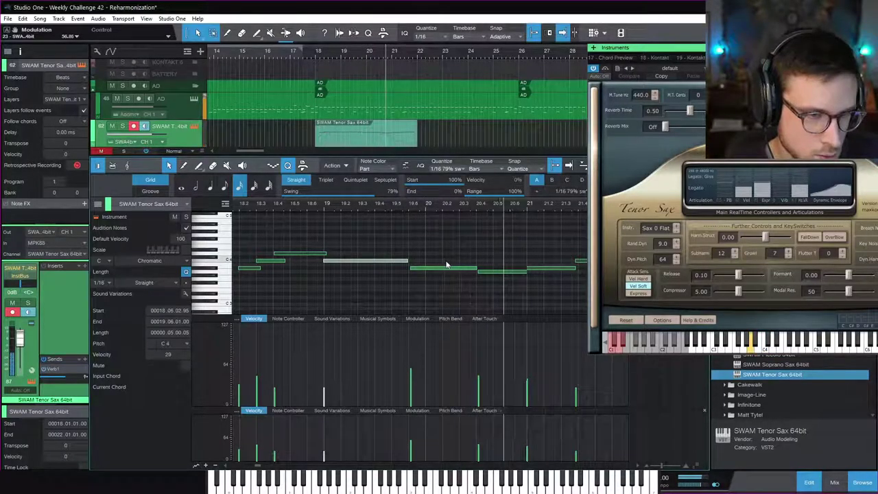
key("space")
left_click(266, 209)
key("space")
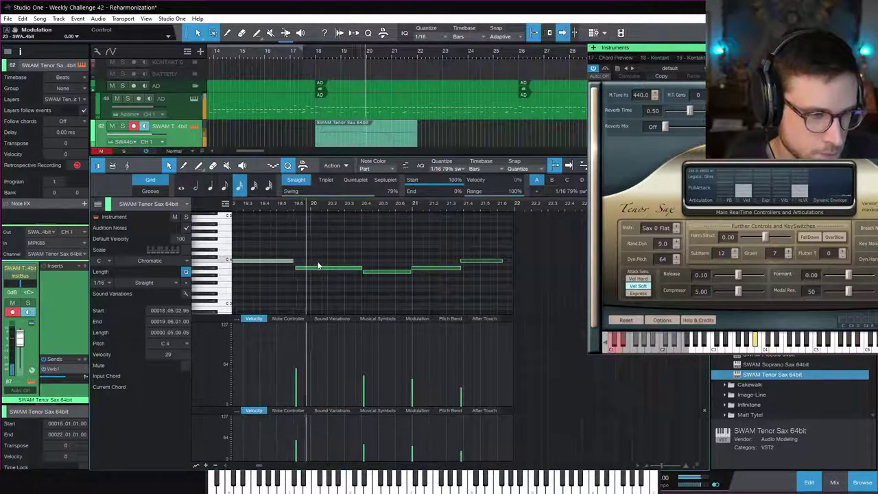
Retime the notes of bars 20 and 21: start A#3 at 20.01.01.00, slightly overlap the following notes, and extend the last C4 almost to bar 22
left_click_drag(299, 269, 313, 270)
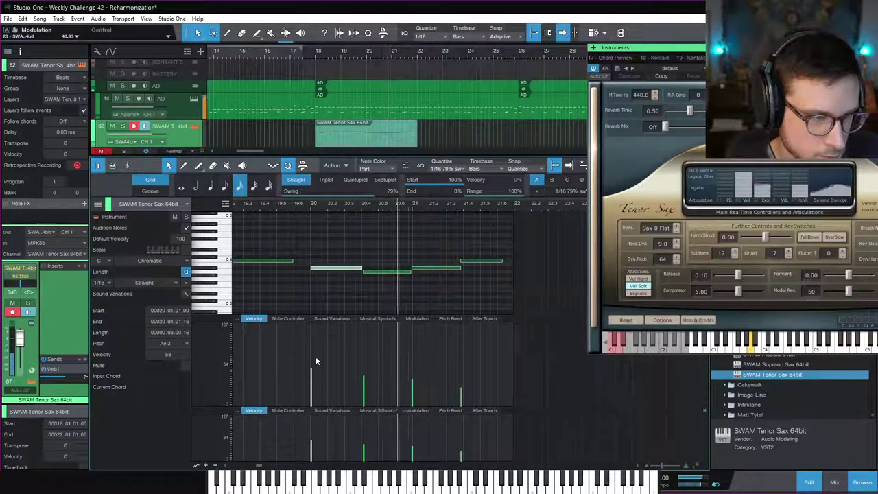
left_click(308, 208)
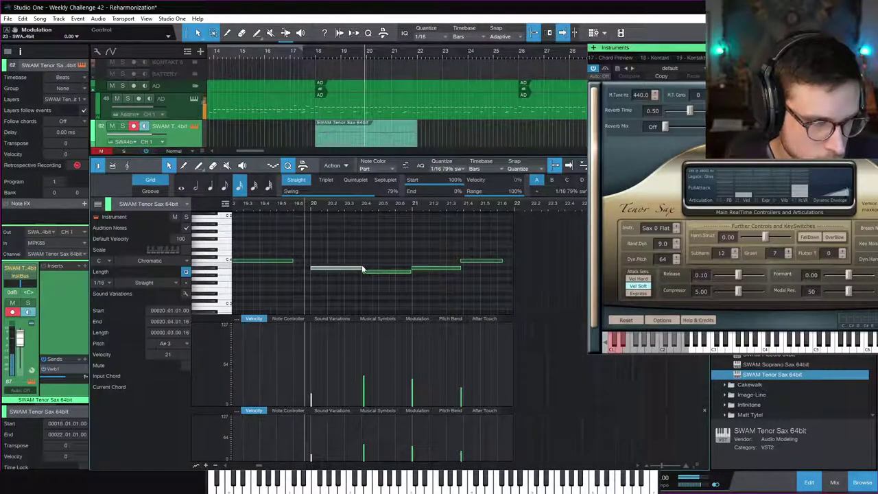
left_click_drag(412, 273, 464, 262)
left_click(462, 261)
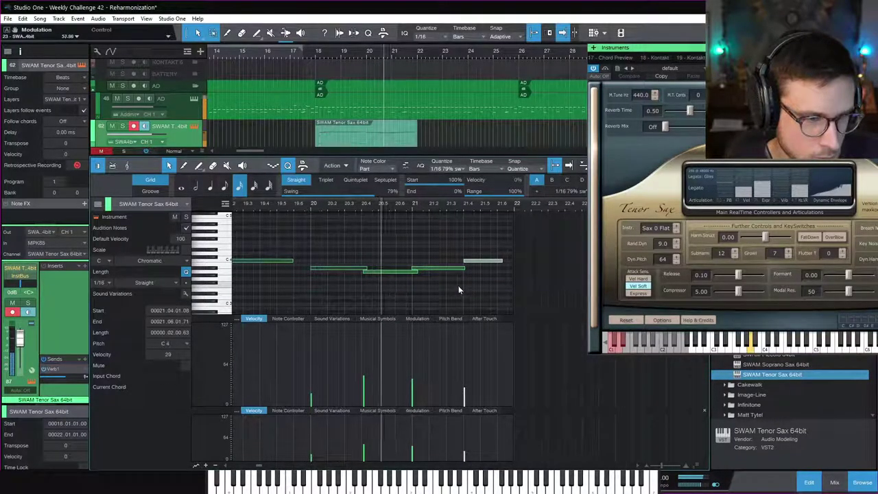
left_click_drag(503, 262, 511, 265)
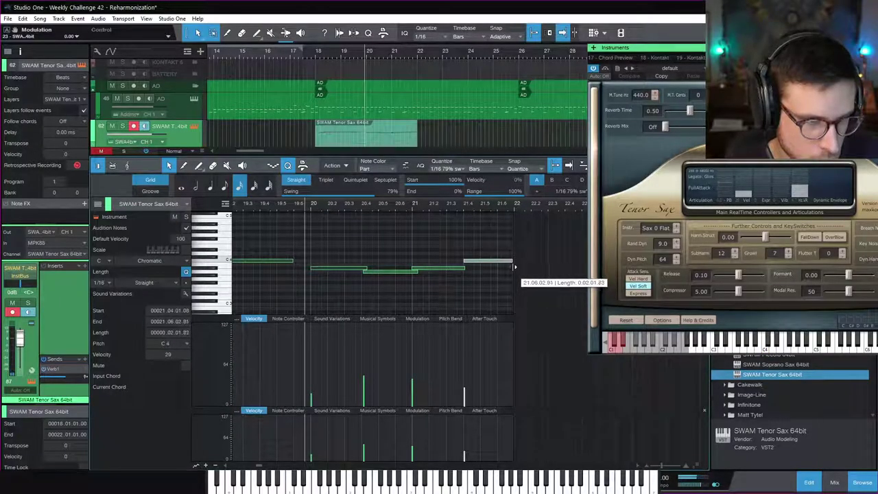
Try raising the phrase's last note from C4 to D4
left_click(353, 270)
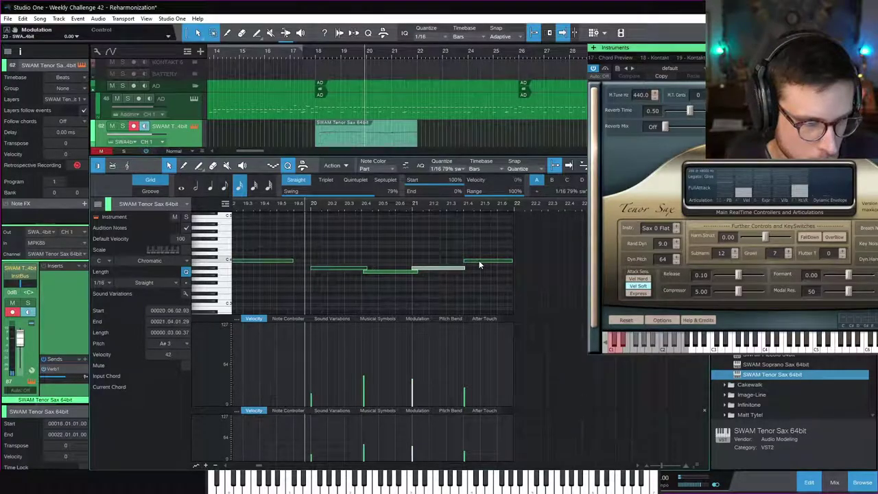
left_click_drag(478, 257, 479, 253)
left_click(451, 237)
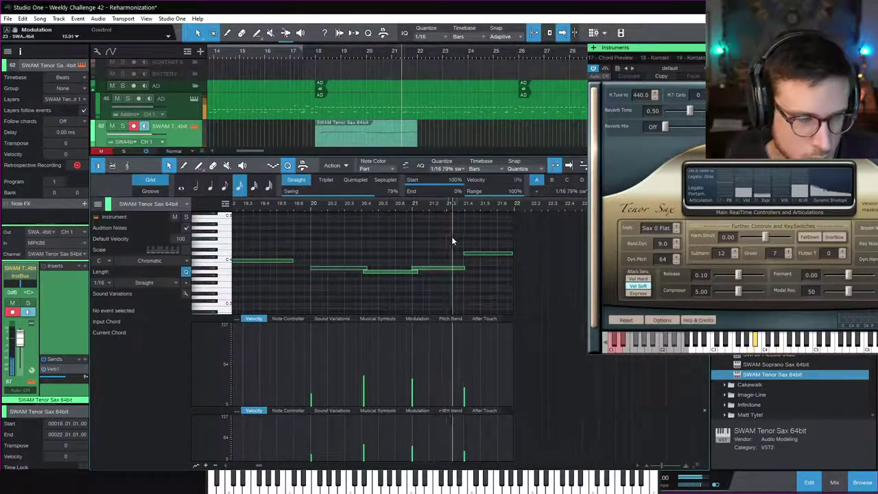
Draw a gently curved modulation rise under the last note up to bar 22 and lower that note to F3
left_click(417, 319)
mouse_move(455, 398)
left_mouse_down()
mouse_move(476, 398)
mouse_move(514, 346)
left_mouse_up()
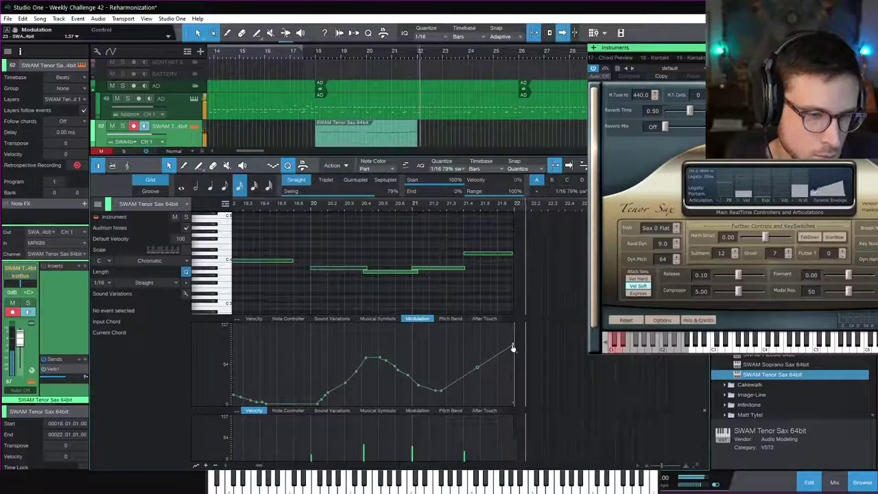
left_click_drag(513, 347, 513, 378)
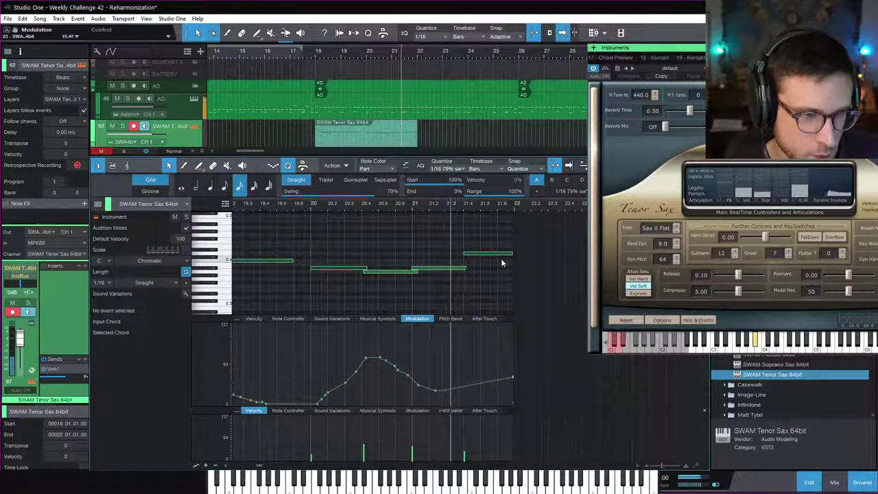
left_click_drag(478, 256, 480, 289)
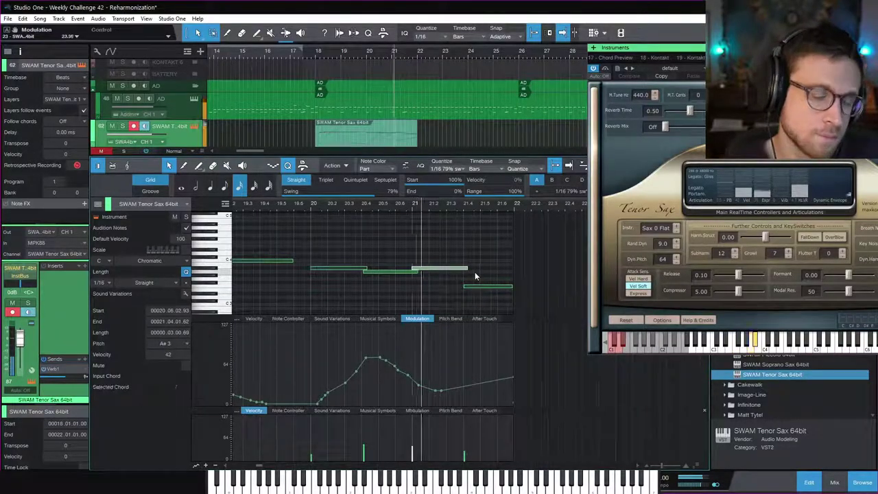
left_click_drag(476, 388, 481, 397)
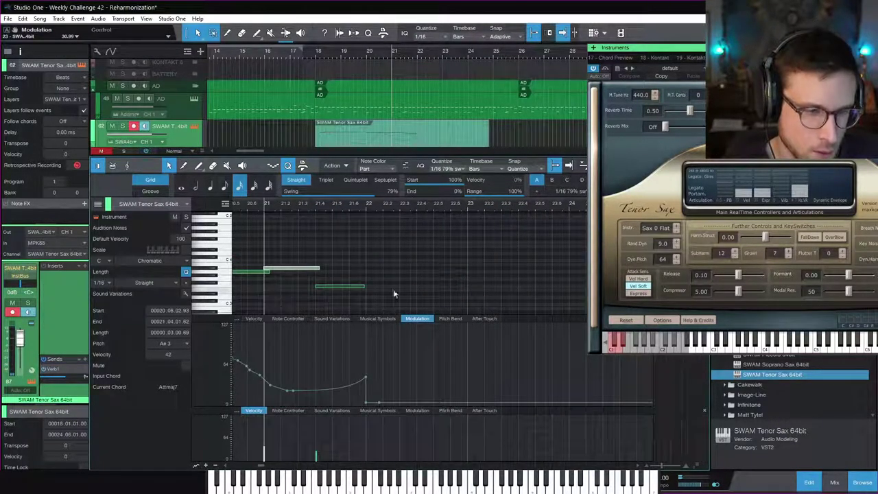
Add a G3 note from 22.01.01.00 to 22.04.01.50 and fade the modulation down to zero just before bar 23
left_click_drag(367, 287, 393, 281)
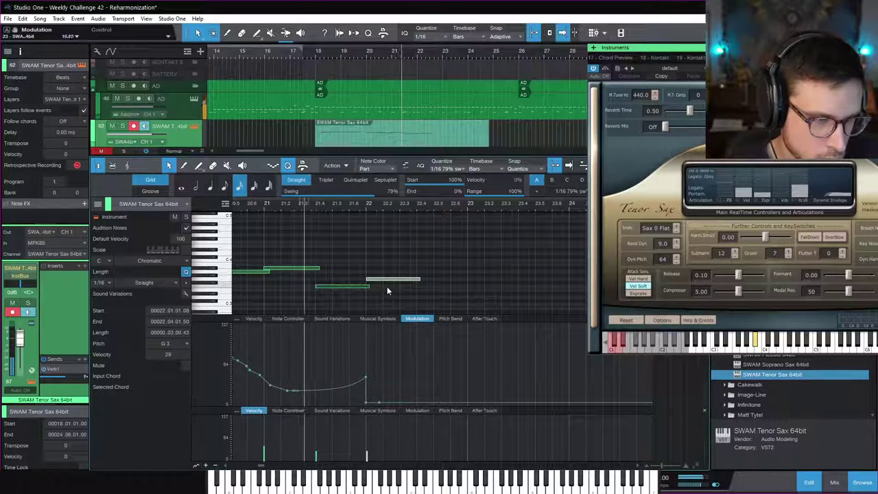
key("space")
left_click_drag(366, 404, 461, 404)
left_click_drag(408, 393, 411, 402)
key("space")
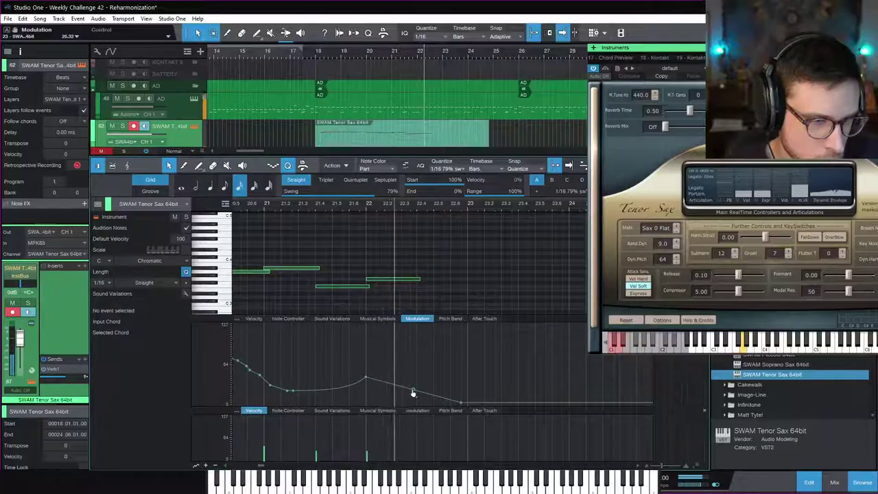
Bend the modulation fade after bar 22 into a smooth curve and extend the G3 note to 23.01.01.00
double_click(412, 391)
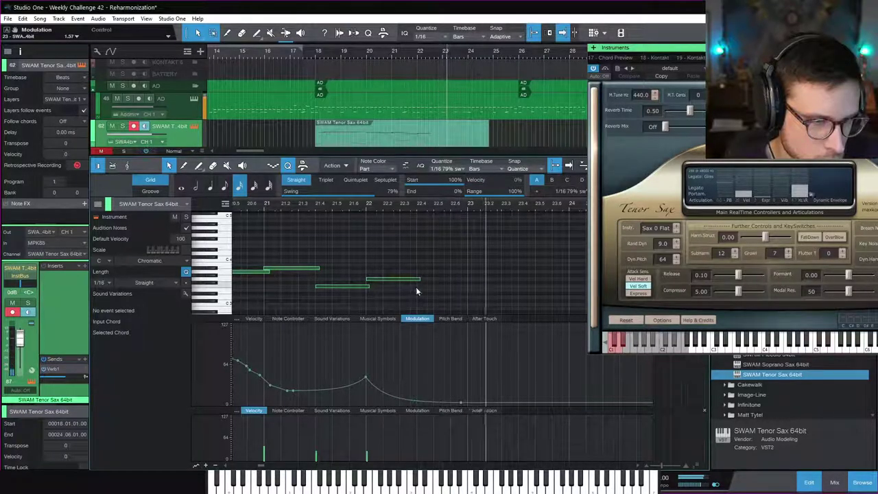
left_click_drag(419, 279, 468, 298)
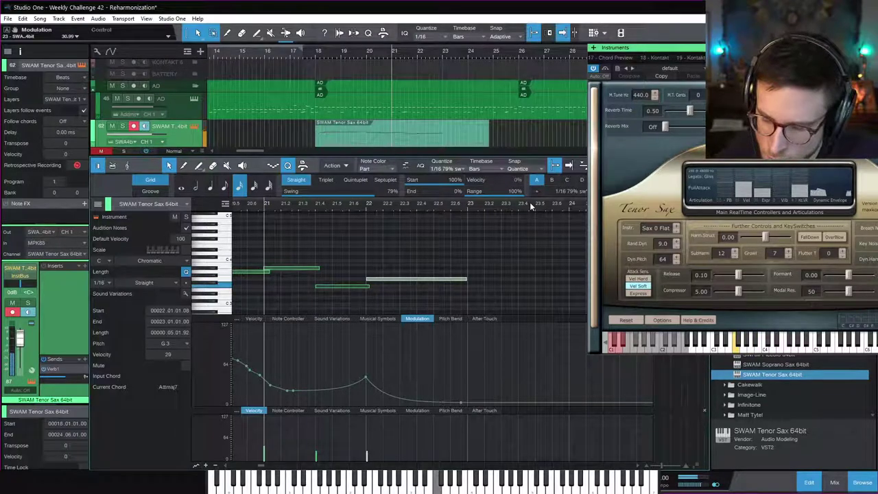
Record the next Tenor Sax phrase from the last part of bar 22 up to bar 27
left_click(438, 209)
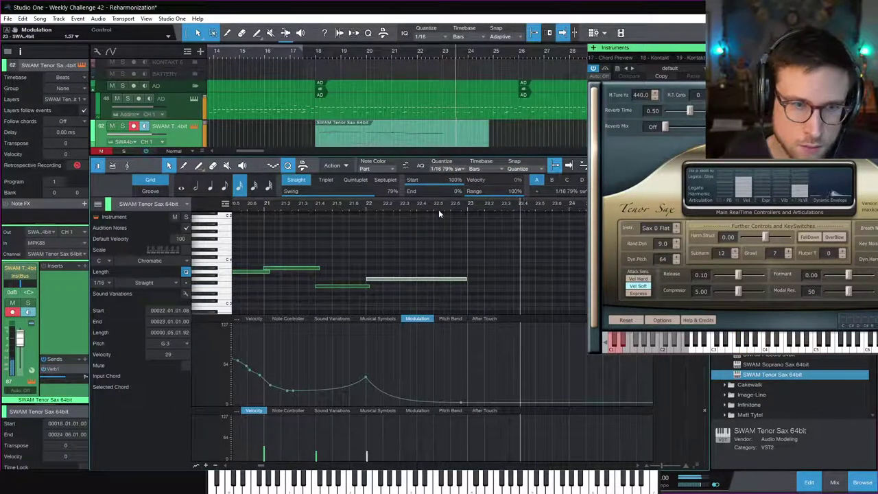
key("space")
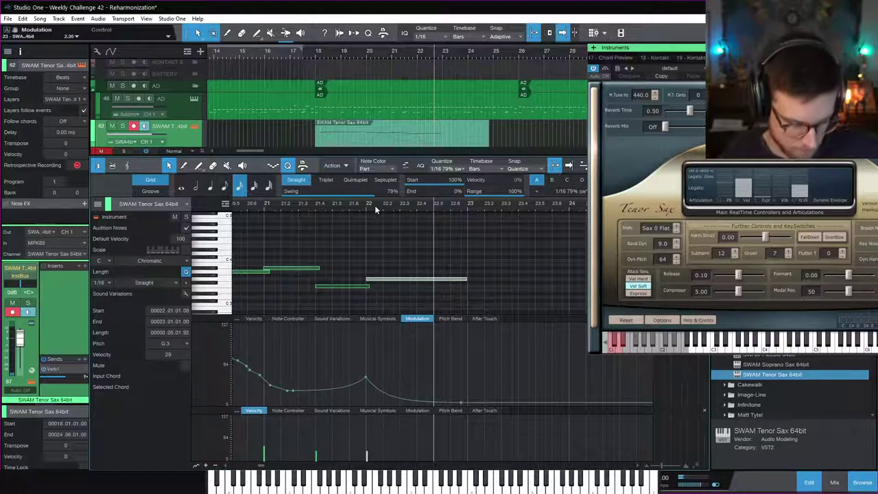
key("KP_Multiply")
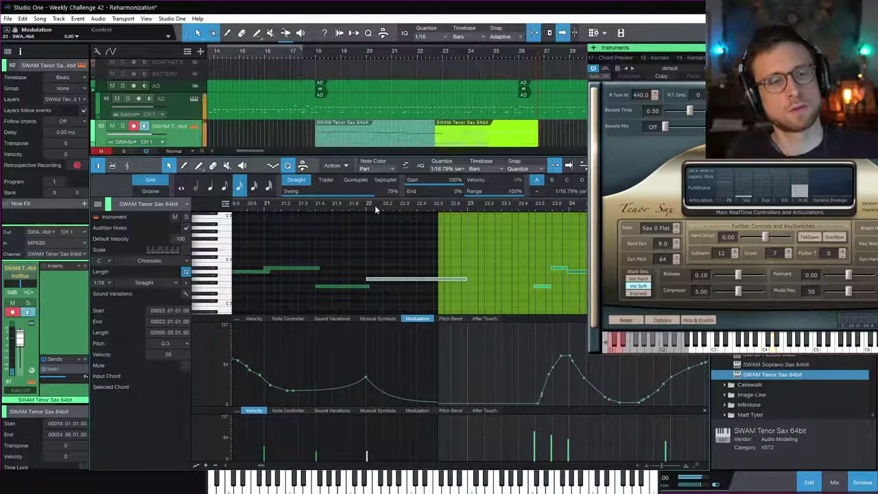
key("space")
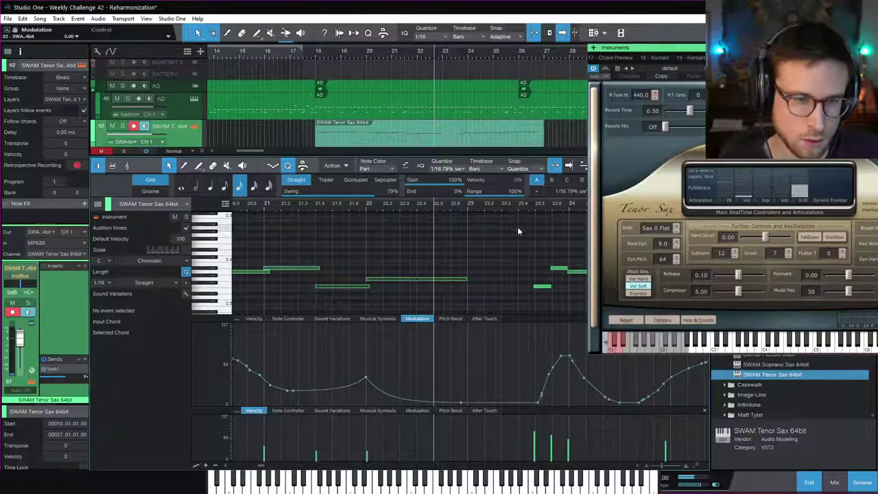
Shorten the long A3 to 24.06.01.52, start the next note near bar 25, and insert a C4 from 24.06.01.10 to 25.01.01.58
key("space")
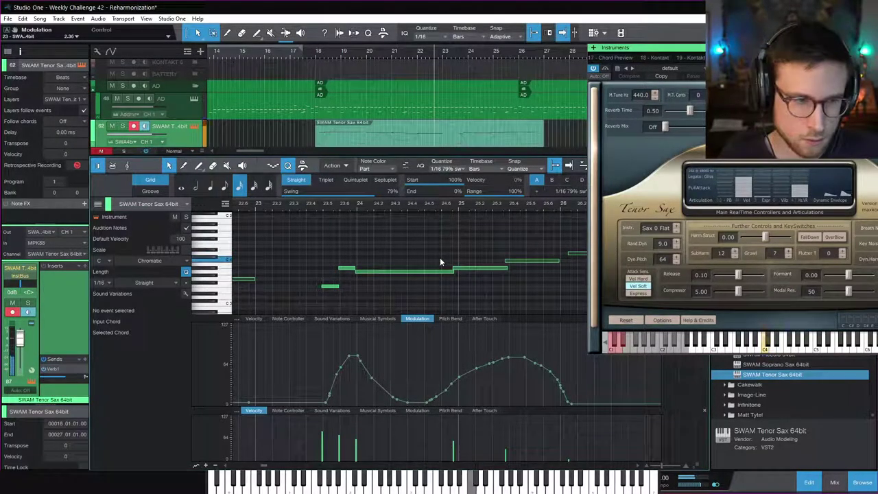
left_click_drag(454, 269, 458, 271)
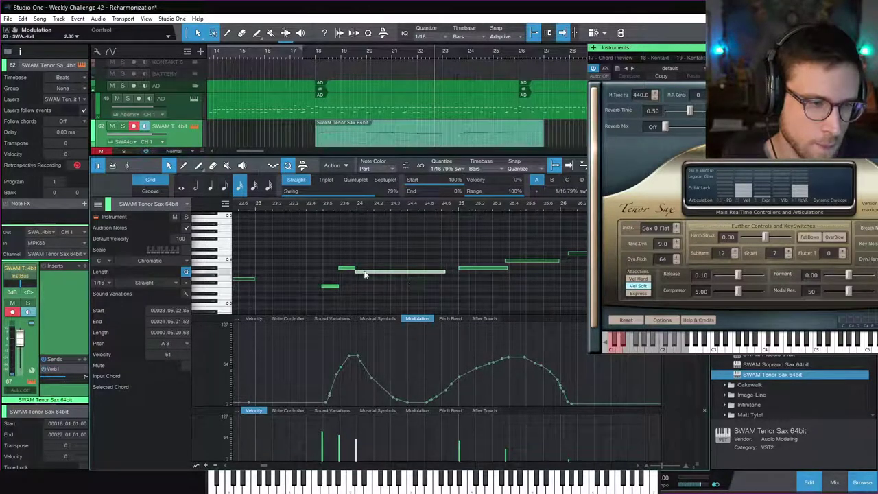
left_click(450, 260)
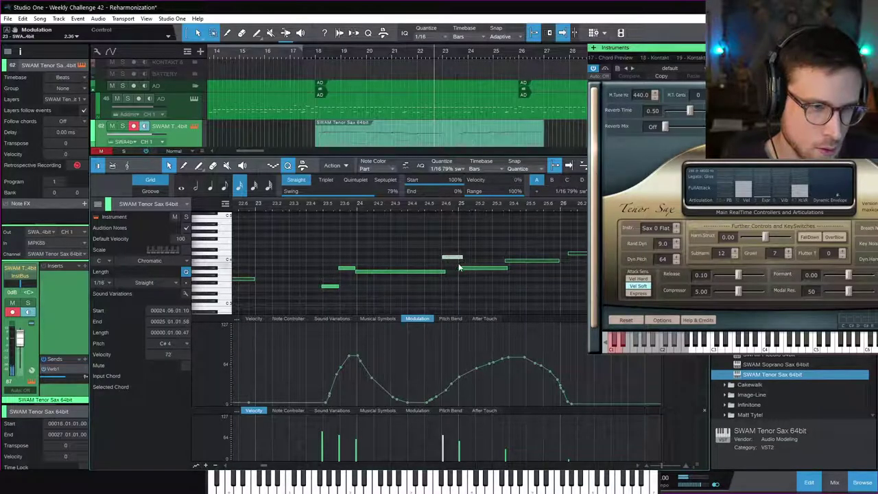
key("space")
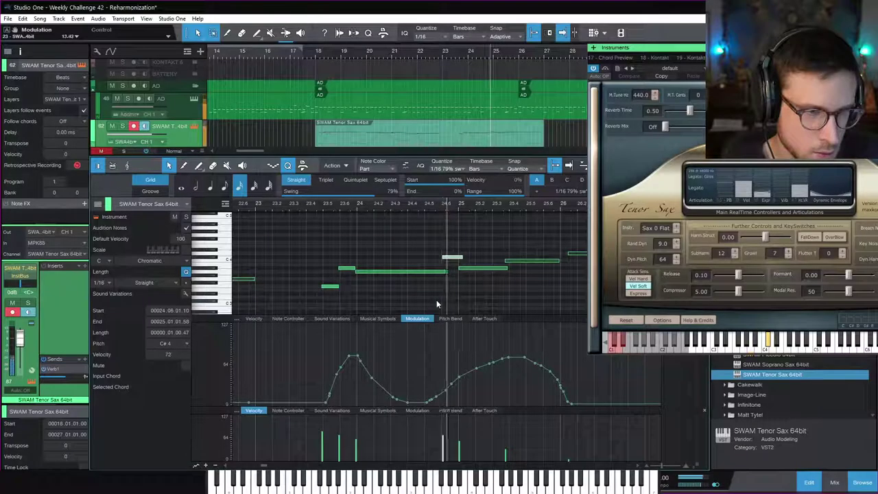
key("space")
key("space")
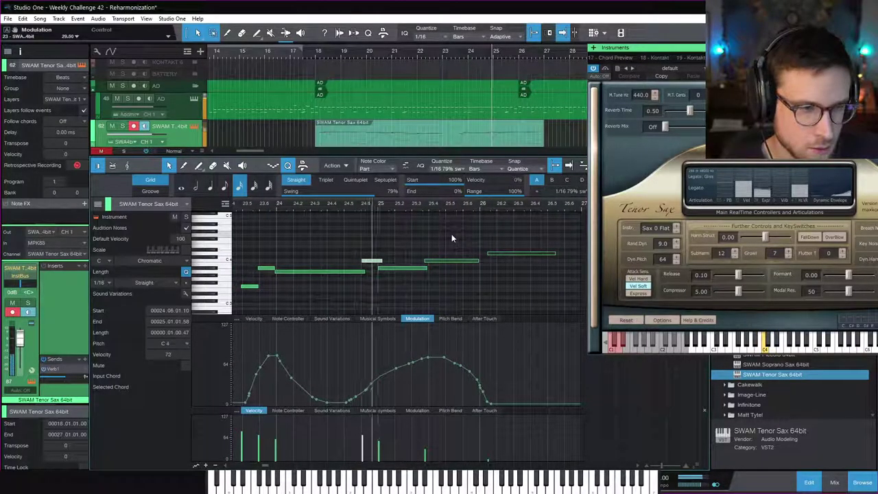
key("space")
Lower the late bar 25 note to A3 ending at 26.01.01.73, and move the phrase's last note to A#3 at 26.01.01.14
left_click(443, 261)
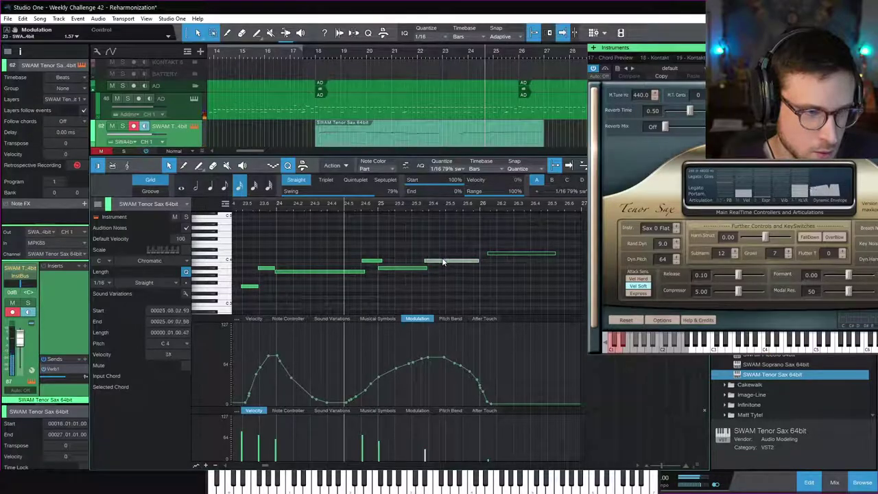
left_click(447, 249)
key("space")
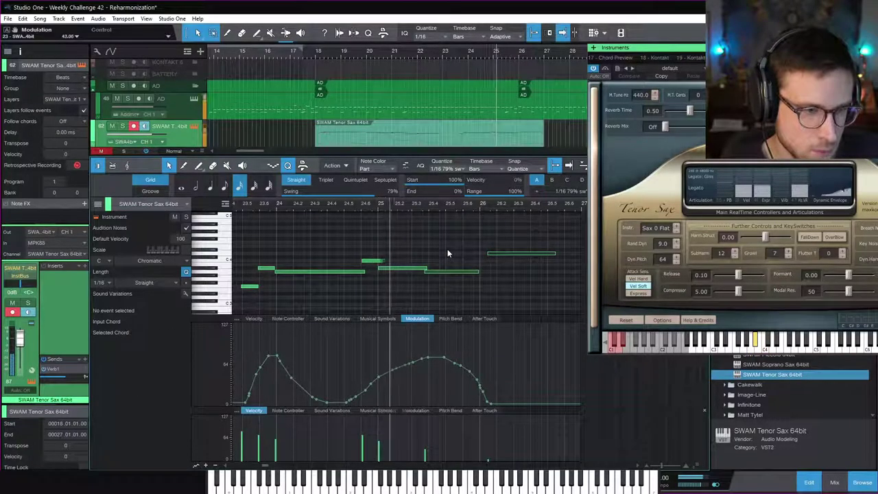
key("space")
left_click_drag(498, 254, 490, 272)
left_click_drag(491, 272, 484, 272)
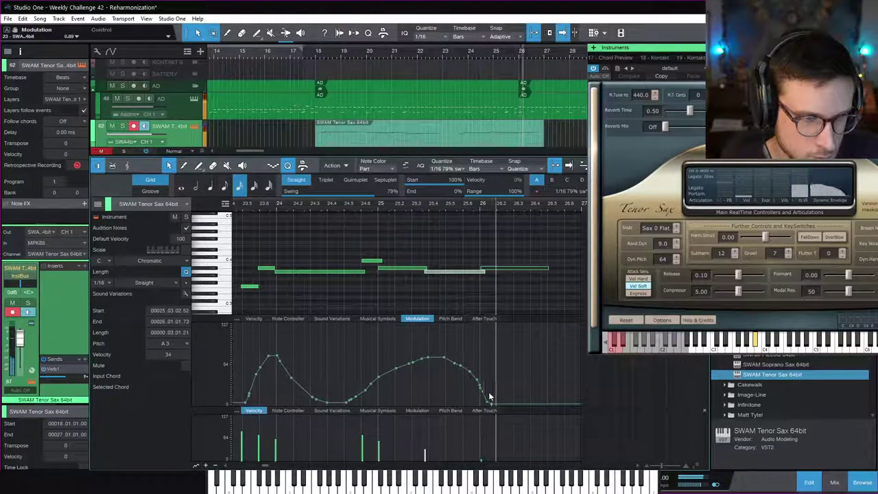
Reshape the modulation after bar 26 into a curved fade to zero by bar 27 and extend the last A#3 to 27.01.01.00
left_click_drag(489, 389, 584, 419)
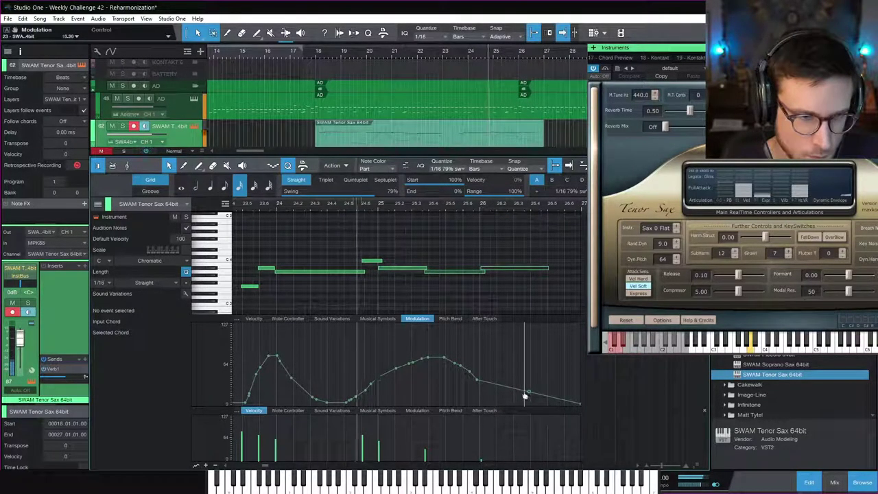
left_click_drag(527, 396, 528, 400)
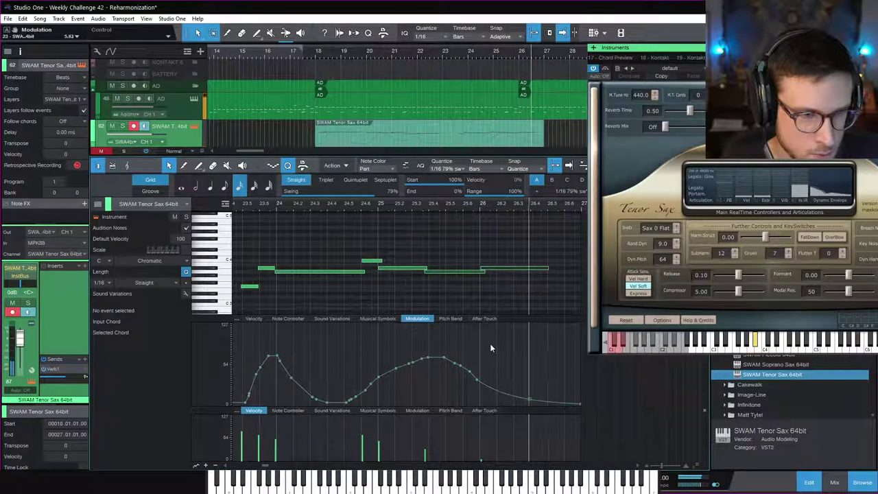
left_click_drag(549, 268, 580, 279)
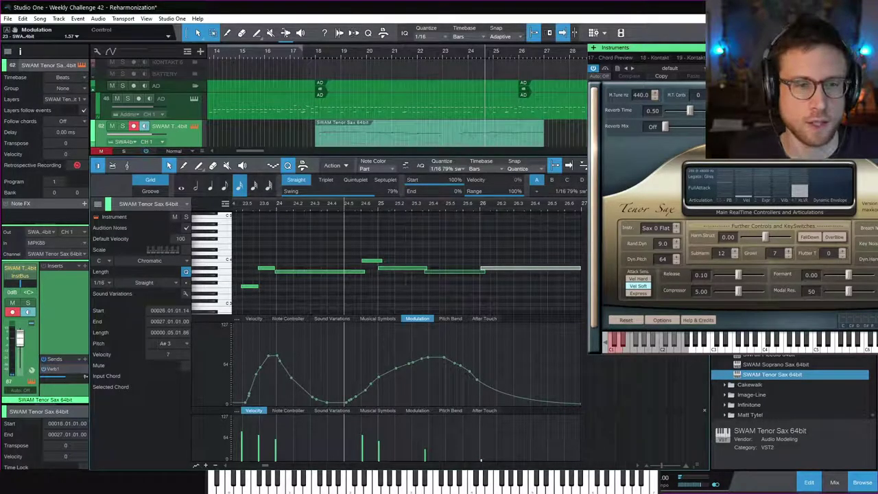
Solo the Tenor Sax track with its instrument open, play it from bar 18, and add a low modulation point just before its first note
key("F11")
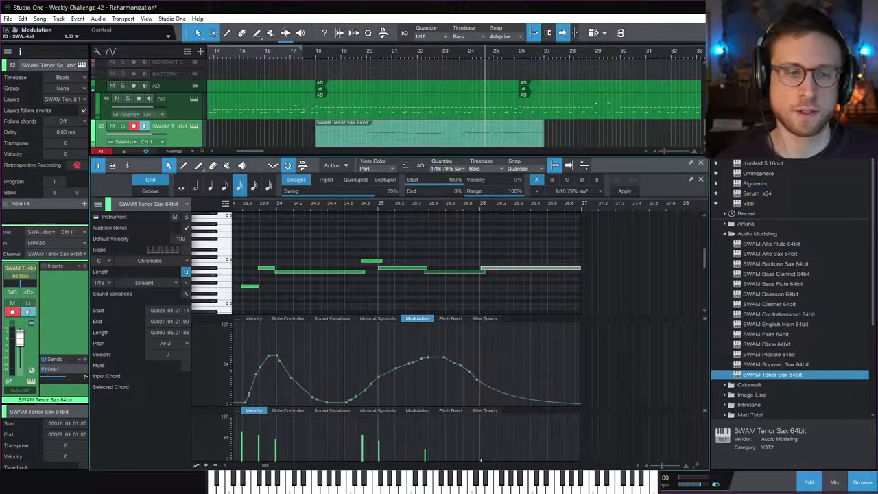
key("F11")
left_click_drag(729, 48, 552, 78)
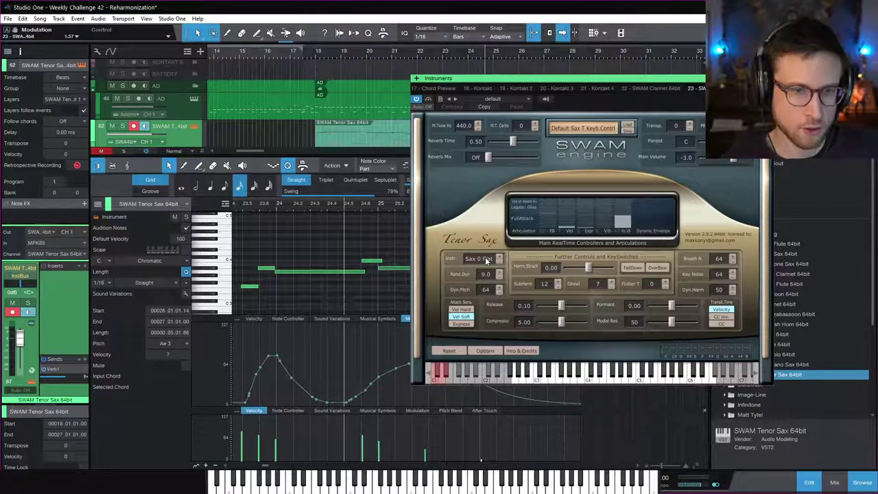
left_click(328, 54)
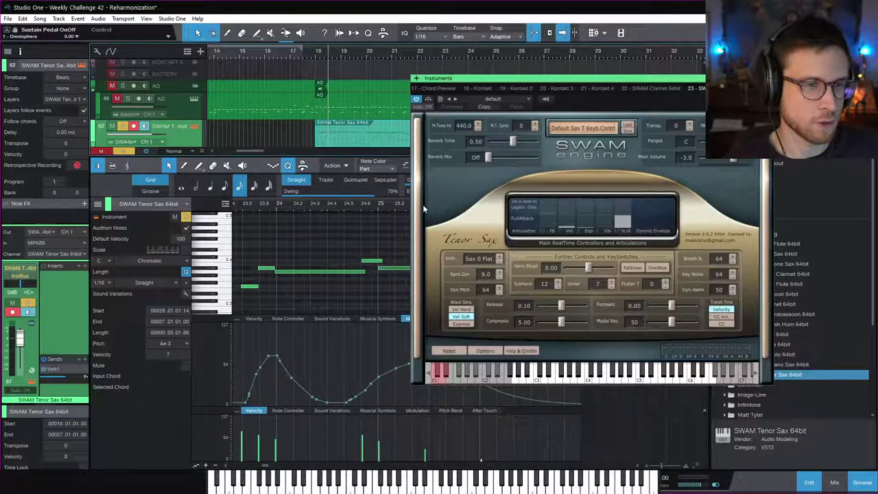
key("space")
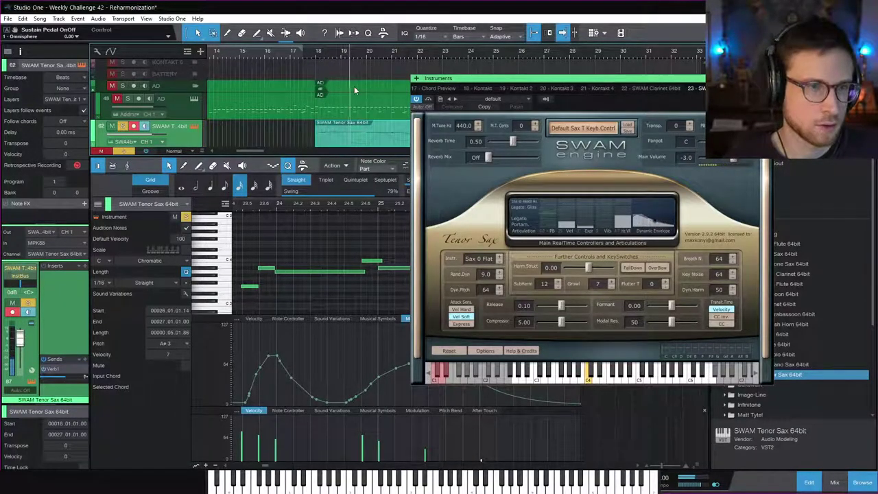
left_click_drag(519, 74, 529, 98)
left_click(319, 54)
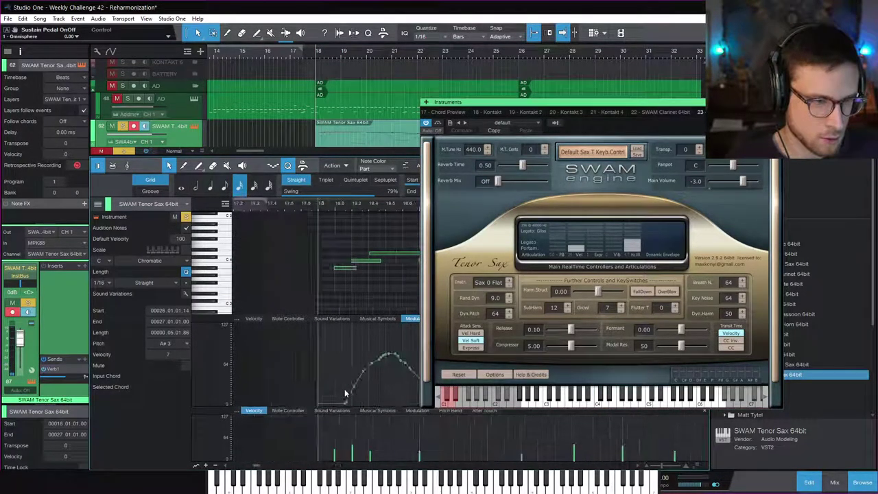
left_click(268, 398)
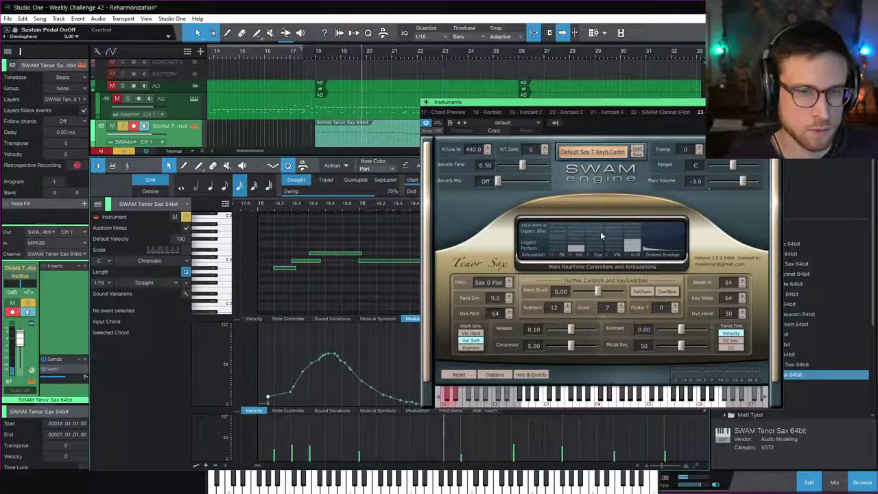
Audition the sax models from Sax 1 Bright through Sax 4, choose Sax 1 Warm, and set Dyn.Pitch to 105
left_click(510, 282)
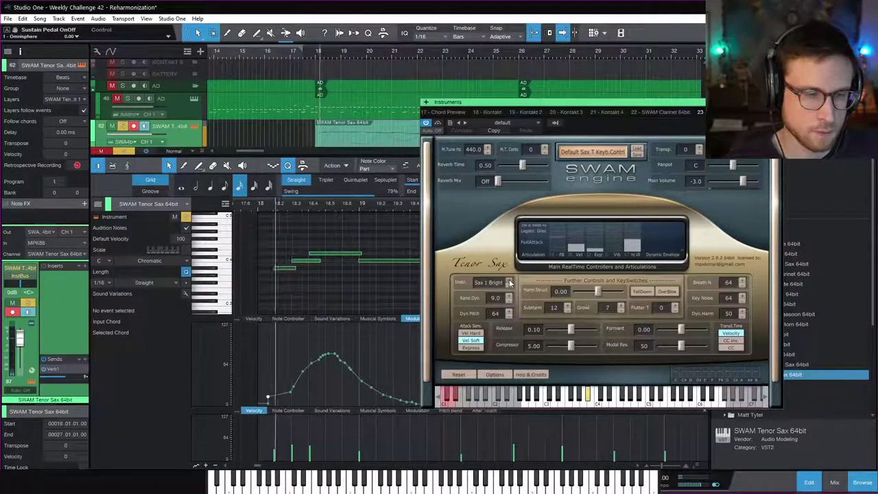
left_click(510, 283)
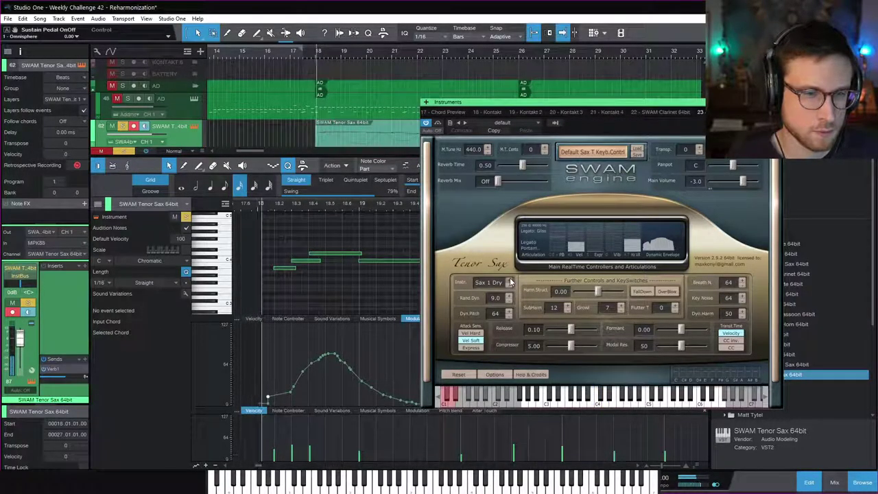
left_click(510, 283)
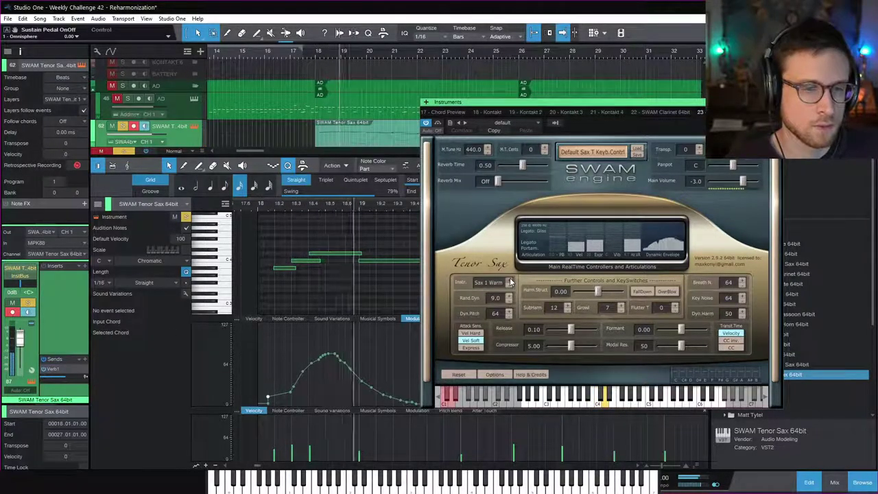
left_click(510, 283)
left_click(510, 283)
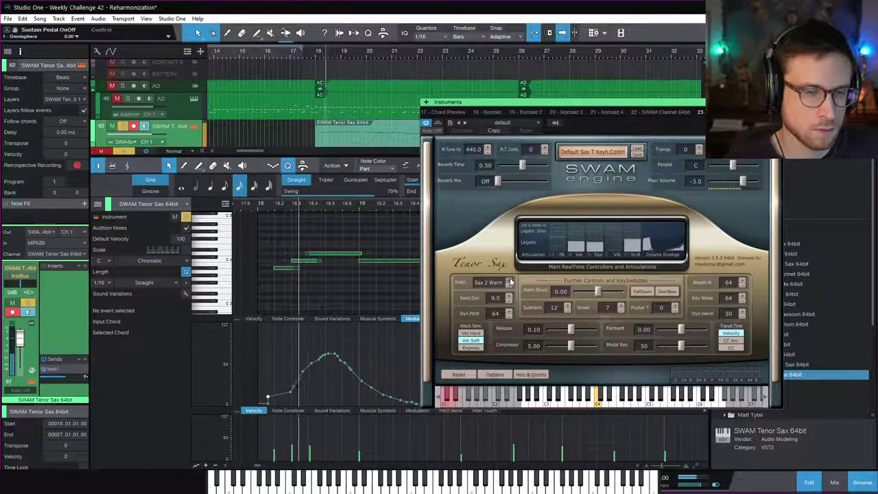
left_click(510, 282)
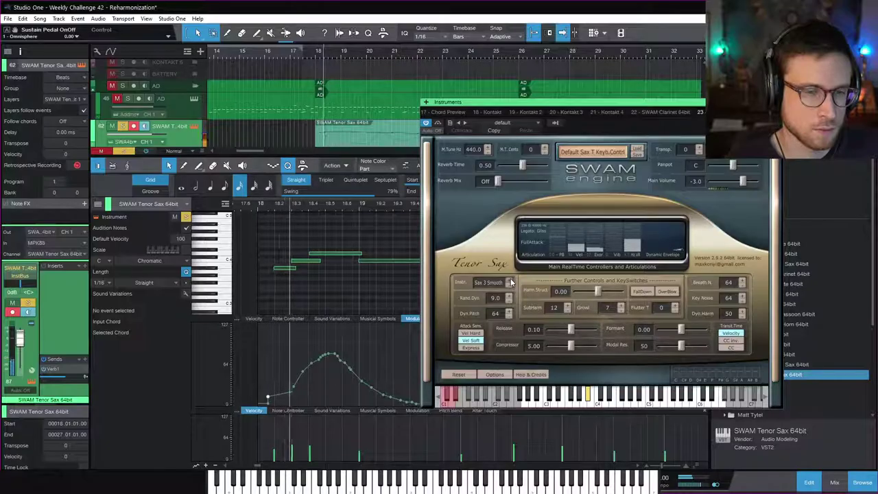
left_click(510, 283)
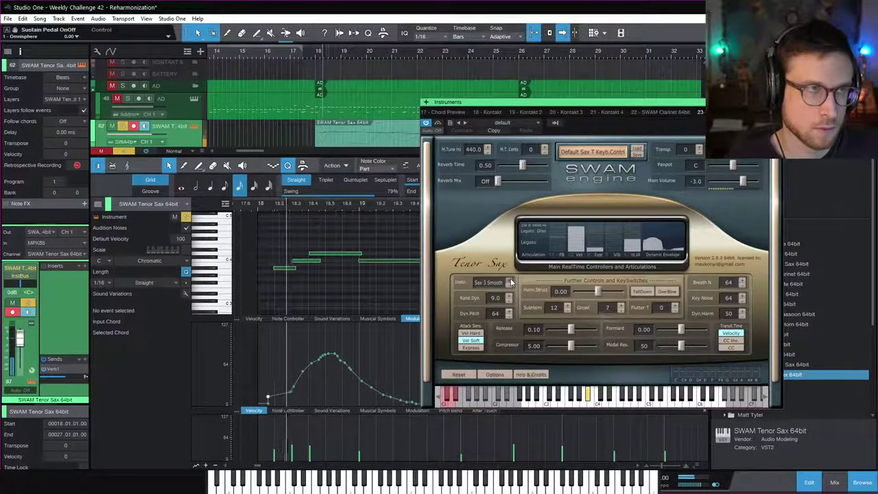
left_click(510, 283)
left_click(510, 282)
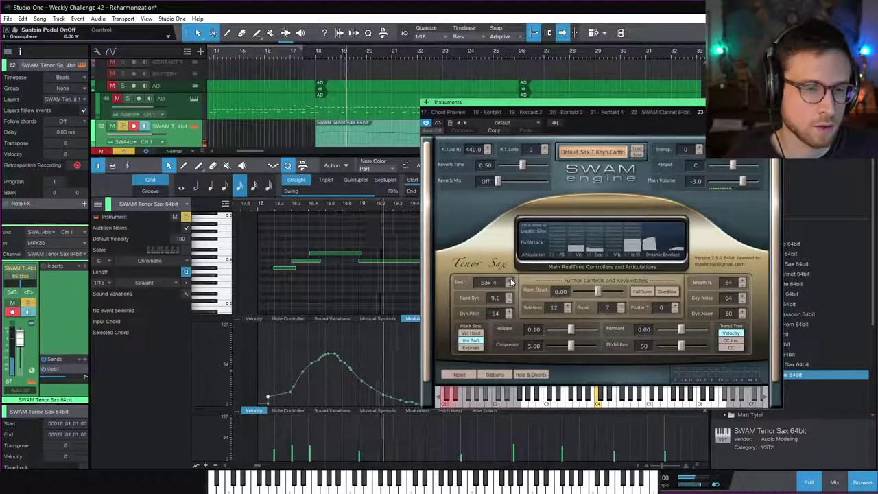
left_click(510, 282)
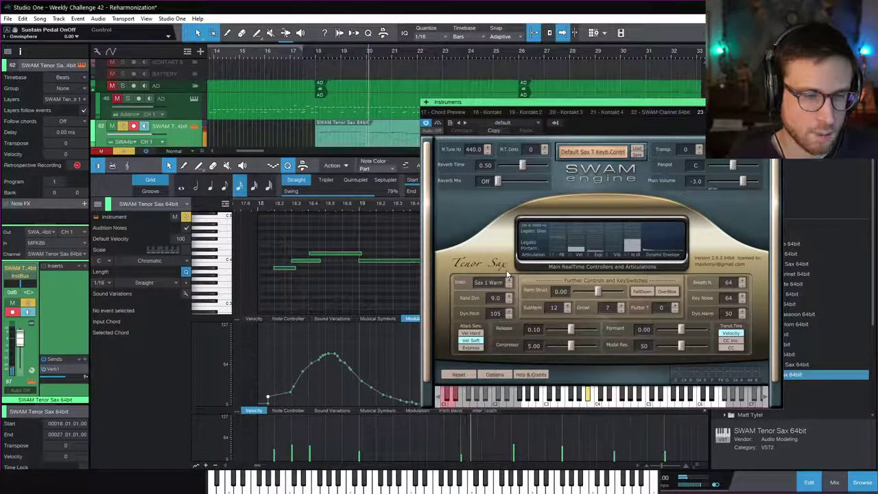
Shape the Tenor Sax tone with Harm.Struct -0.03, Formant -4.00, Breath N. 91 and Key Noise 89 during playback
left_click_drag(597, 291, 622, 292)
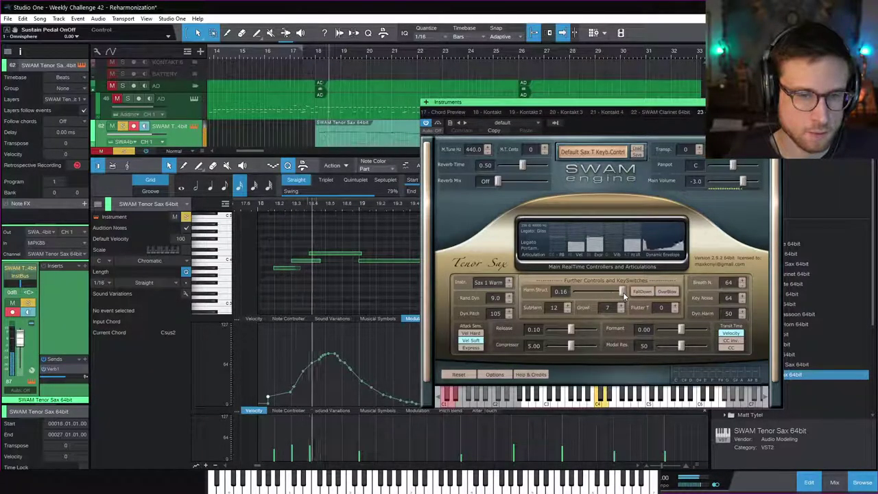
left_click_drag(621, 292, 593, 292)
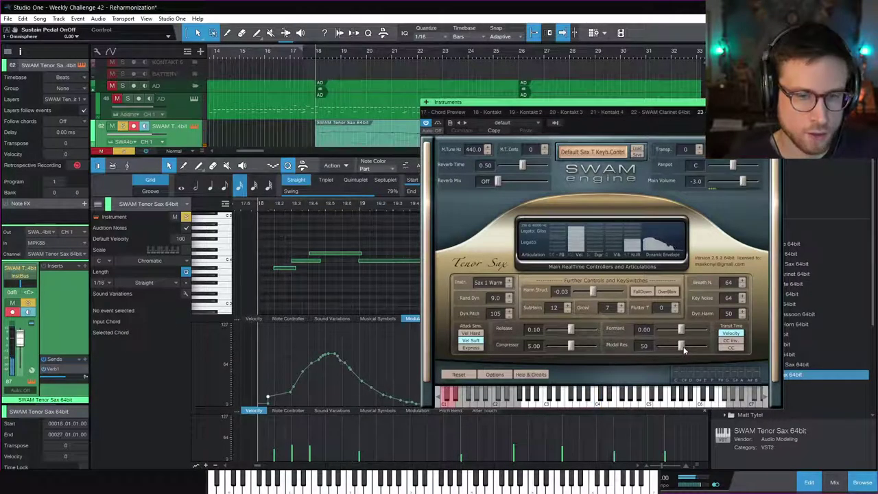
left_click_drag(681, 330, 656, 330)
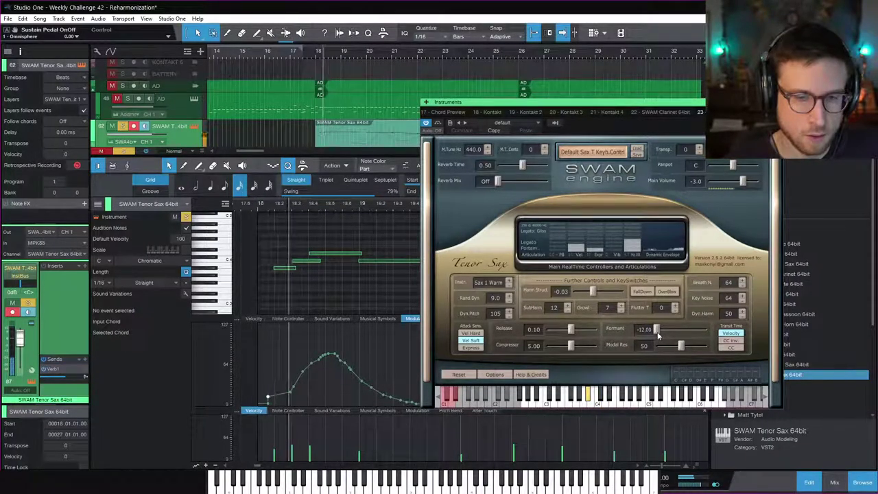
left_click_drag(656, 330, 789, 336)
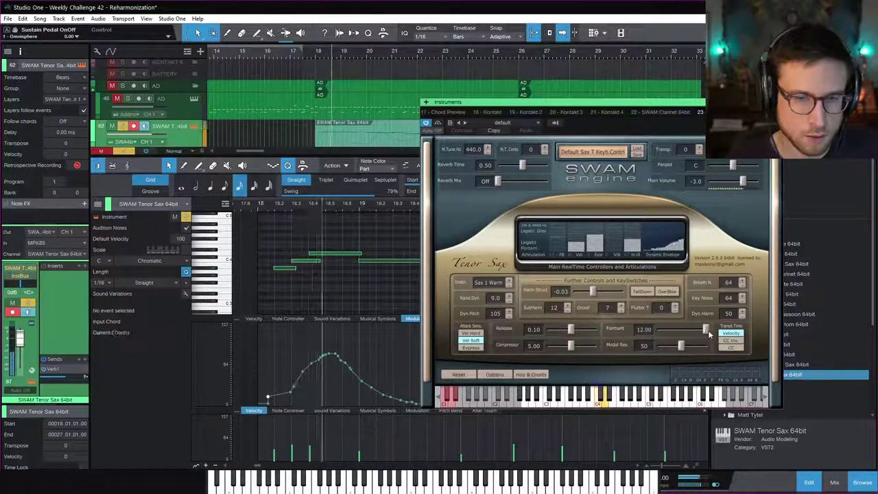
left_click_drag(709, 333, 673, 330)
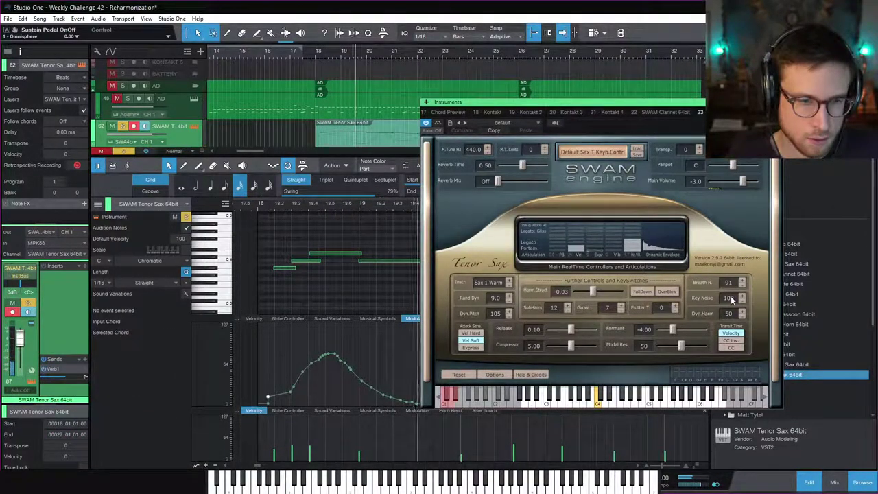
left_click_drag(733, 300, 732, 315)
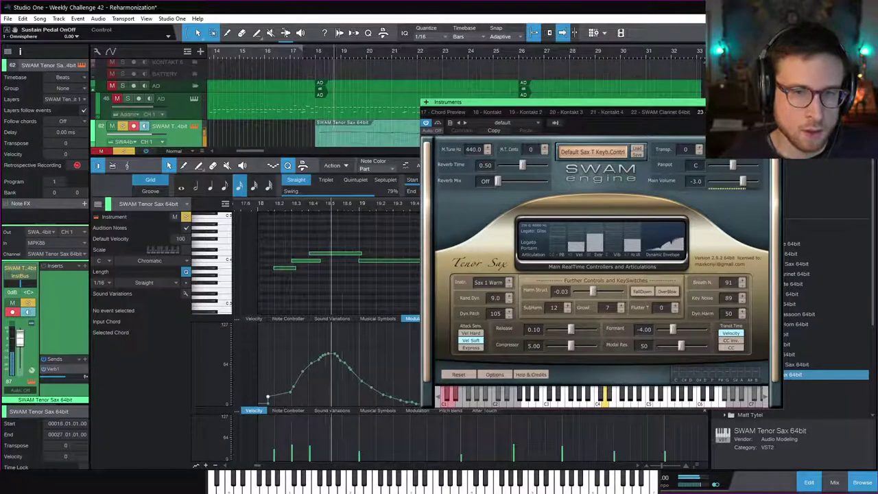
Close the Tenor Sax instrument, stop playback and enlarge the arrangement area above the note editor
key("Escape")
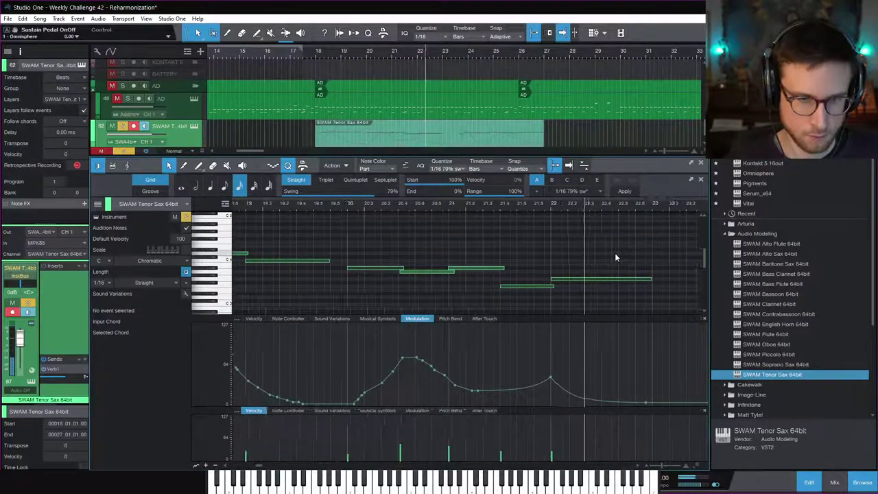
key("space")
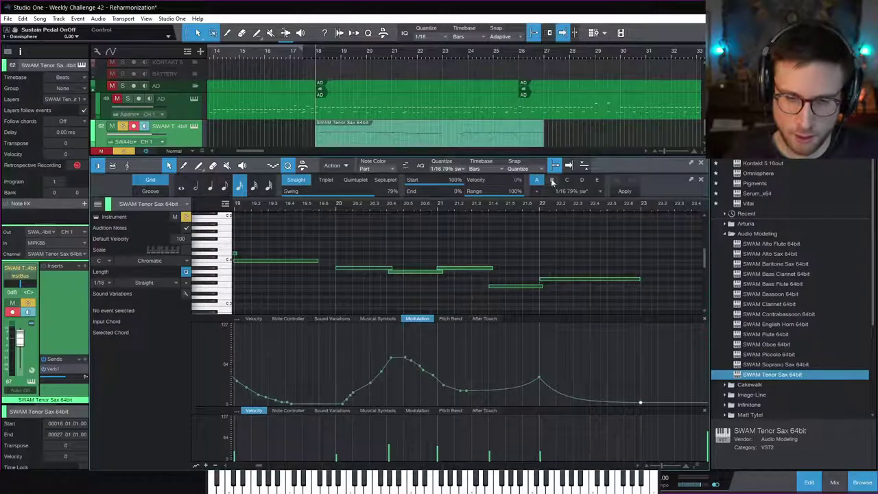
left_click(586, 165)
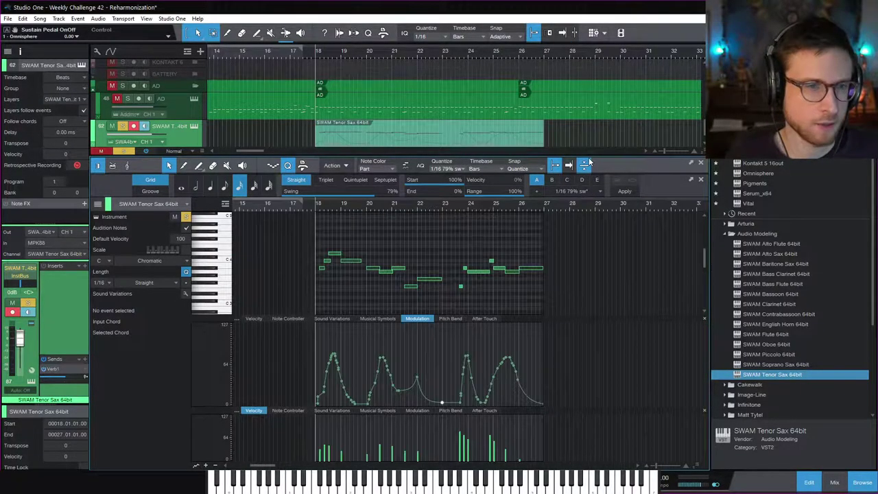
left_click_drag(594, 157, 594, 221)
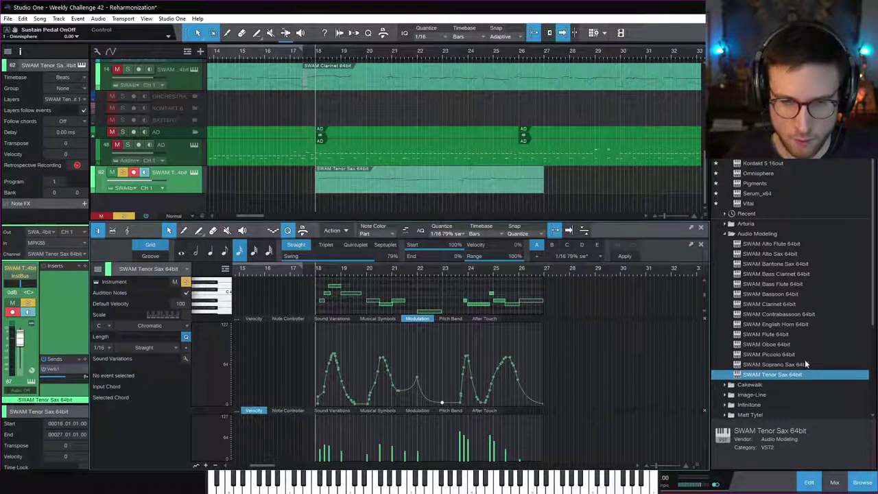
Add a SWAM Bass Clarinet 64bit instrument track below the Tenor Sax and route its output to InstBus
left_click(795, 325)
left_click(800, 315)
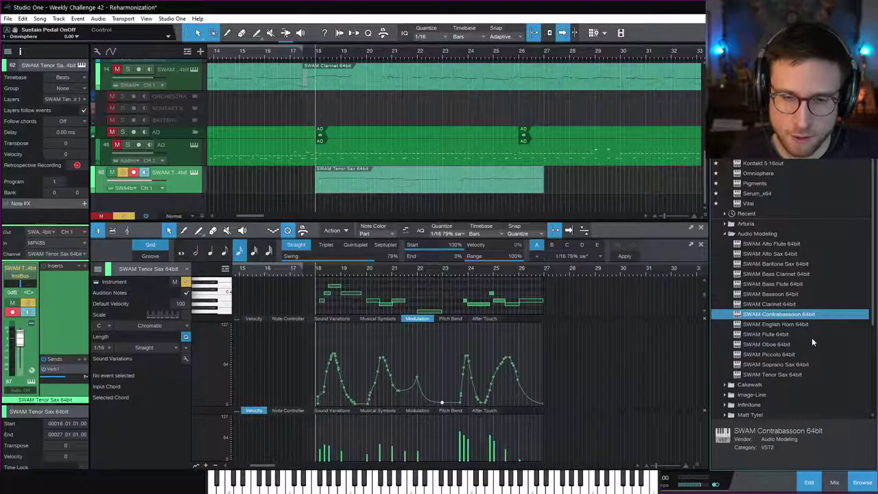
left_click(809, 364)
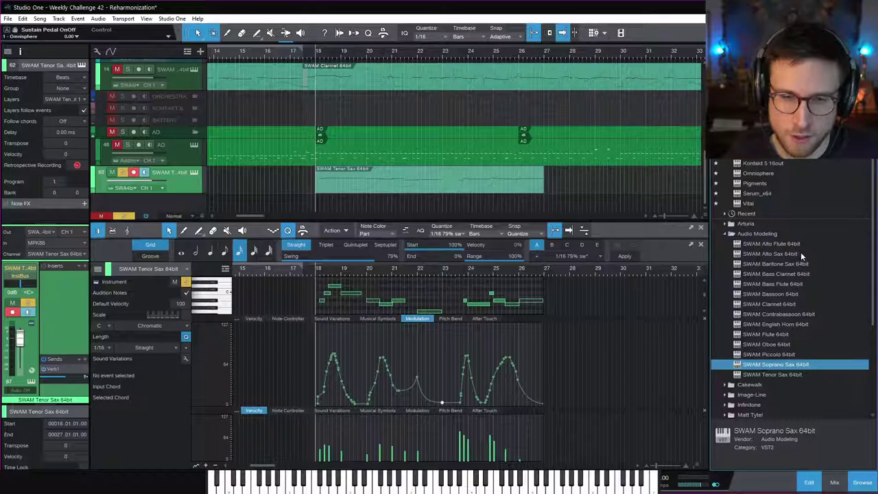
left_click(802, 274)
left_click_drag(800, 276, 337, 211)
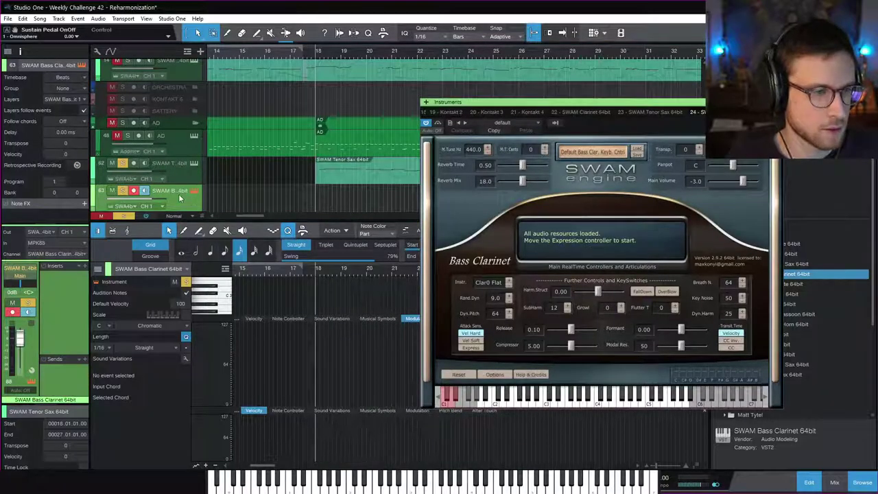
left_click(19, 276)
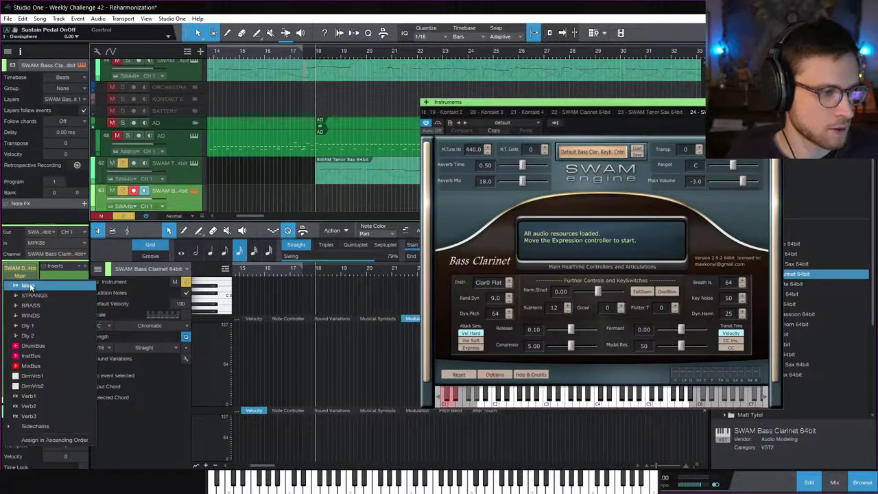
left_click(54, 358)
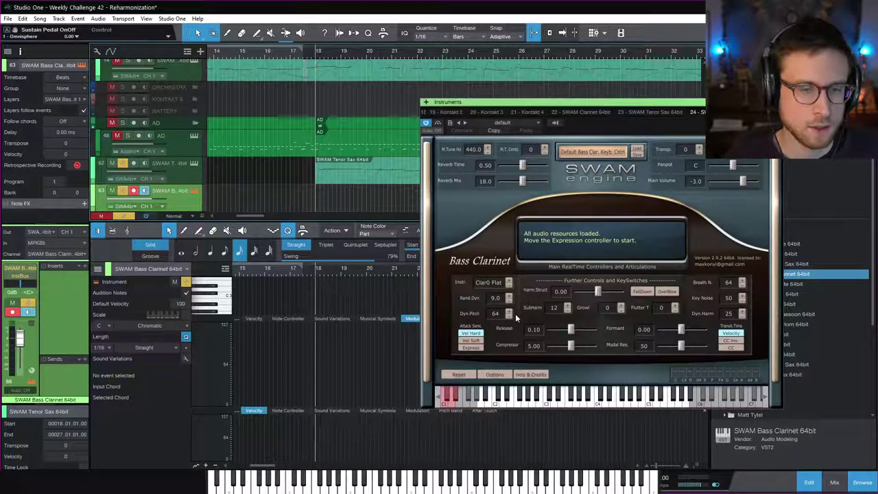
Map the Bass Clarinet's Expression to CC 1, and set its Reverb Mix to Off and attack sensitivity to Vel Soft
left_click(525, 374)
left_click(516, 377)
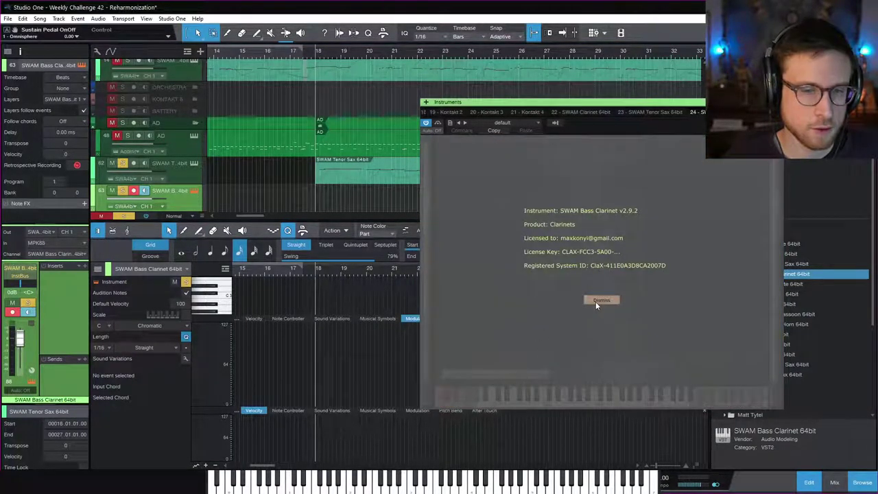
left_click(601, 301)
left_click(518, 377)
left_click(509, 313)
left_click(530, 376)
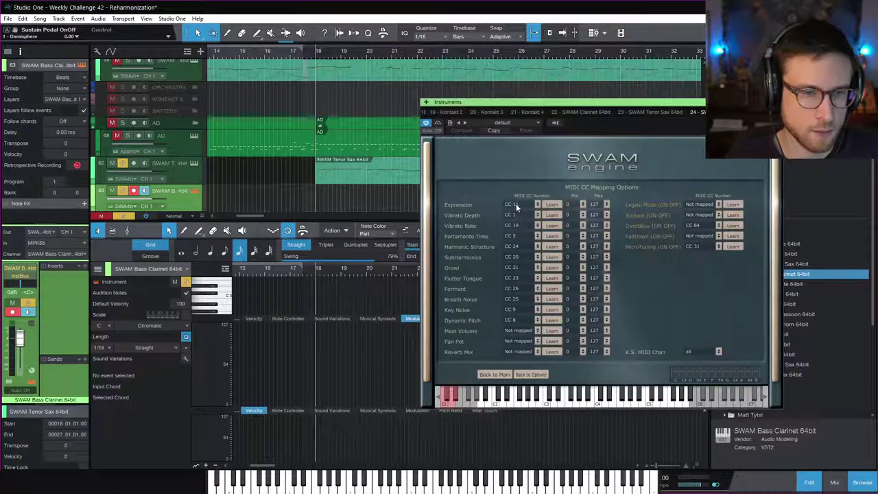
left_click(518, 205)
left_click(534, 122)
left_click(522, 204)
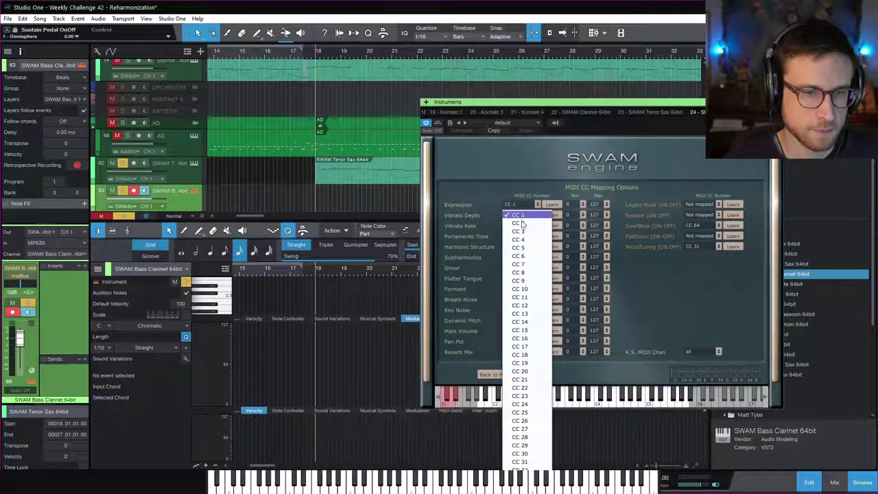
left_click(495, 374)
left_click(500, 373)
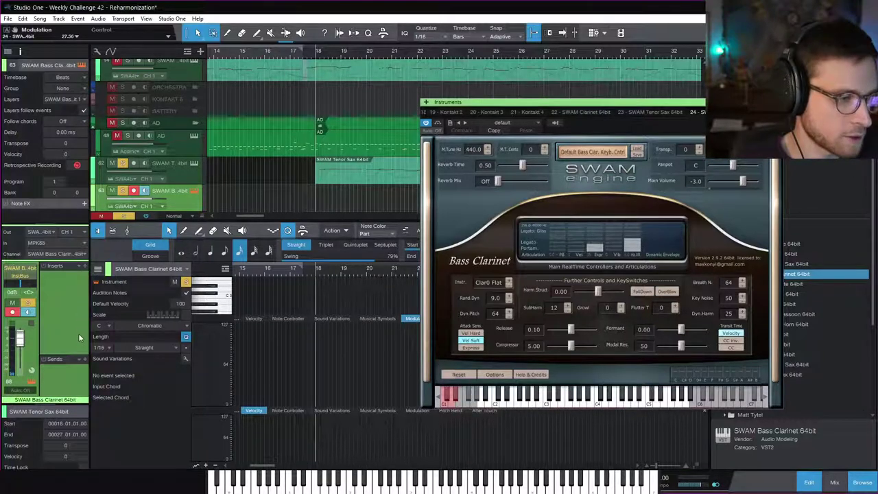
Add a Verb1 send to the Bass Clarinet channel and close its instrument
left_click(83, 359)
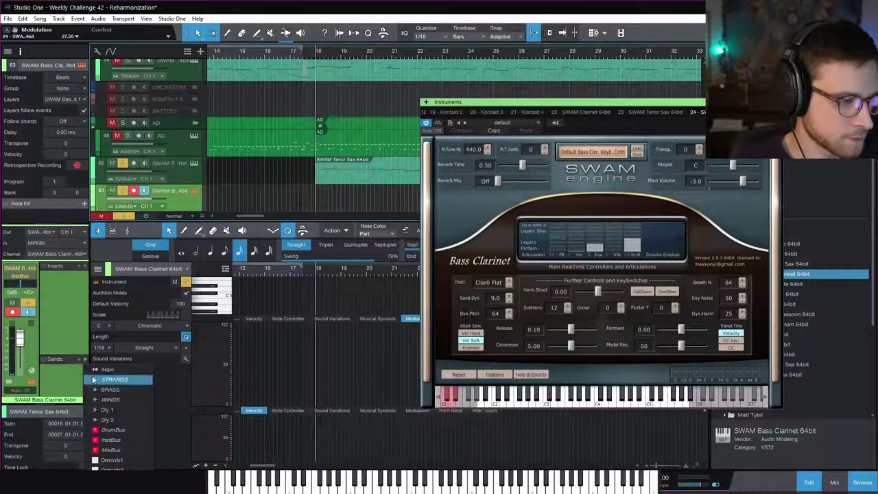
left_click(112, 460)
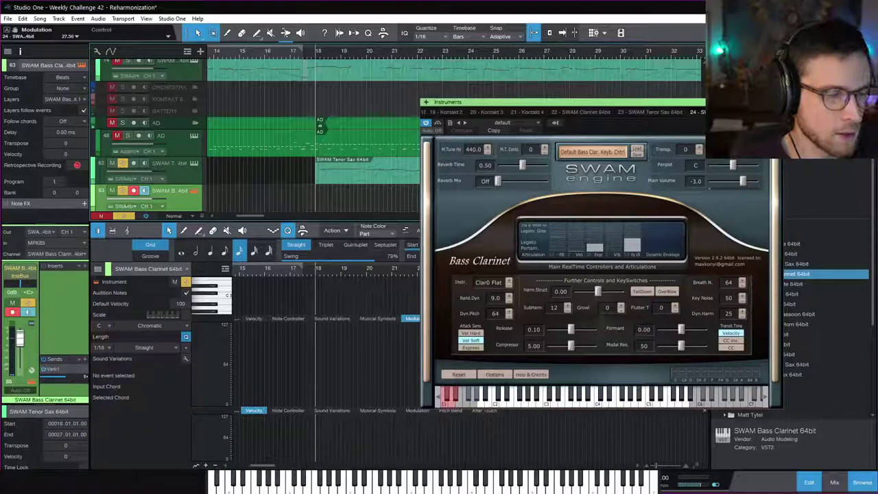
key("Escape")
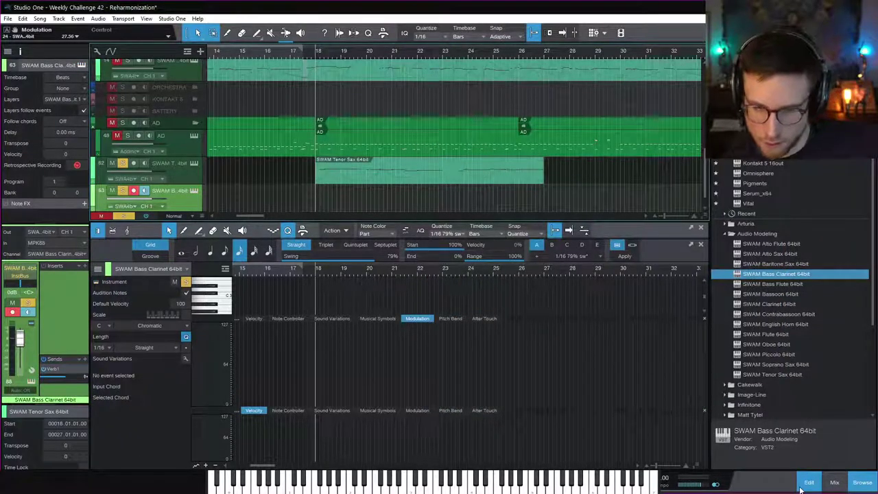
Hide the browser, copy the Tenor Sax part onto the Bass Clarinet track at bar 18, and open the copy for editing
left_click(863, 484)
left_click(809, 484)
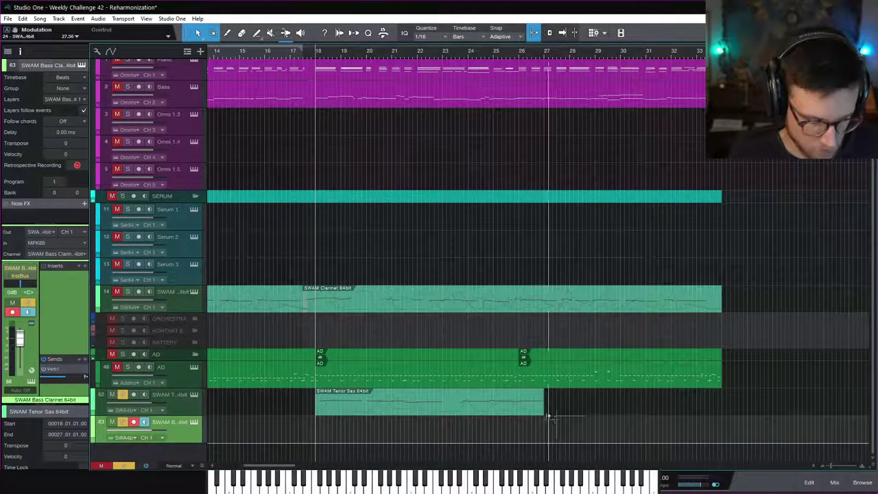
left_click_drag(384, 408, 382, 427)
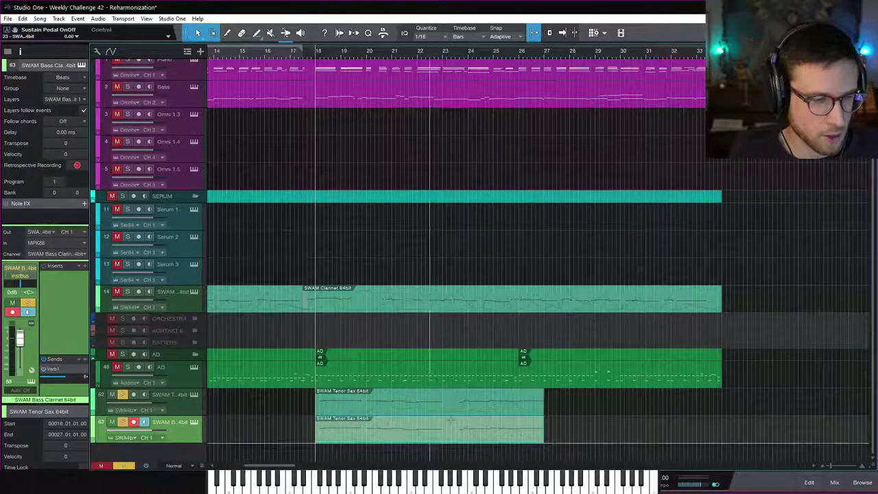
key("e")
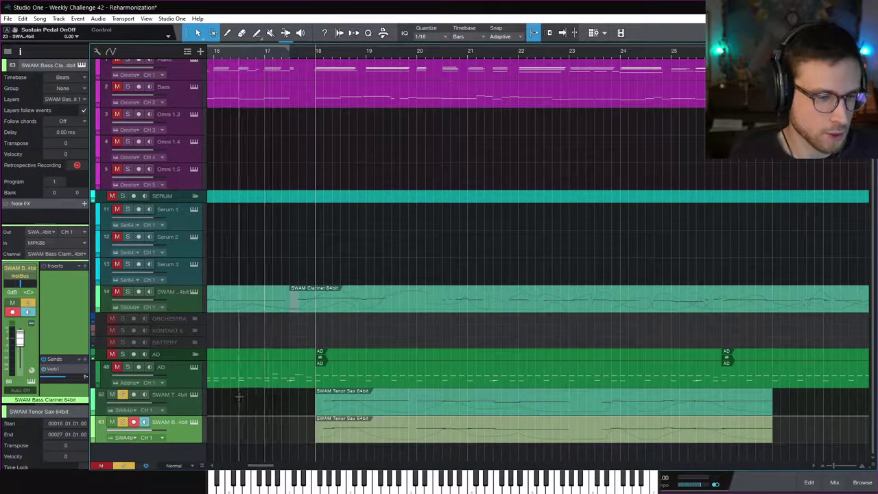
double_click(369, 441)
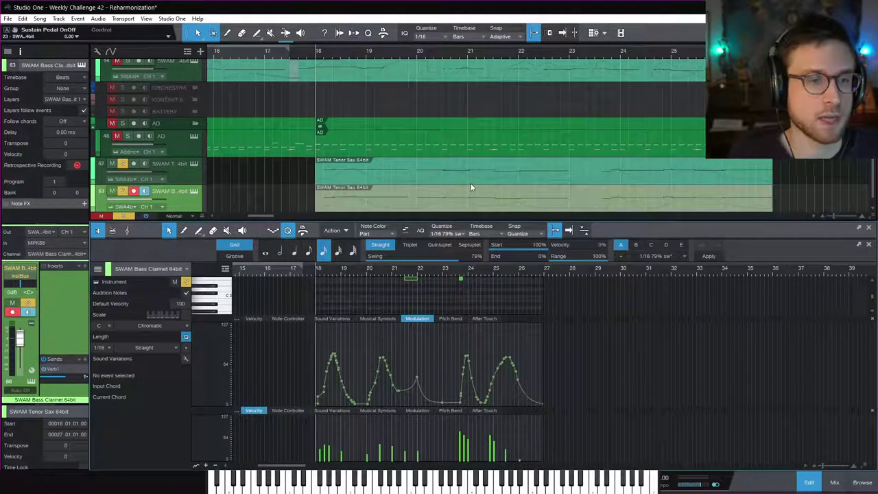
Play the Tenor Sax and Bass Clarinet parts together from bar 18, and select the Tenor Sax track
scroll(471, 185, "down", 1)
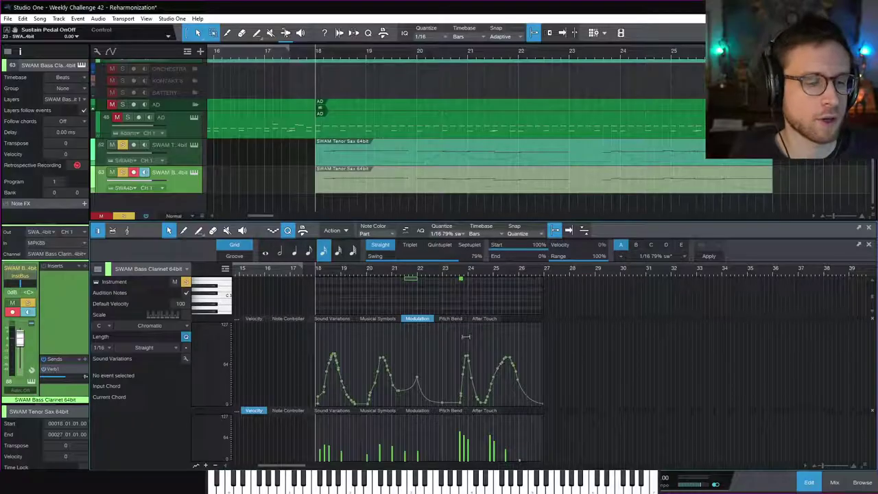
key("space")
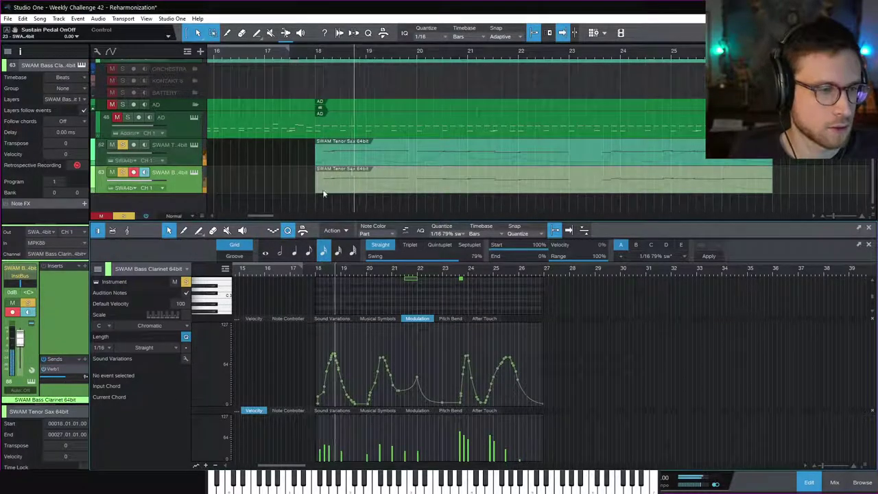
key("space")
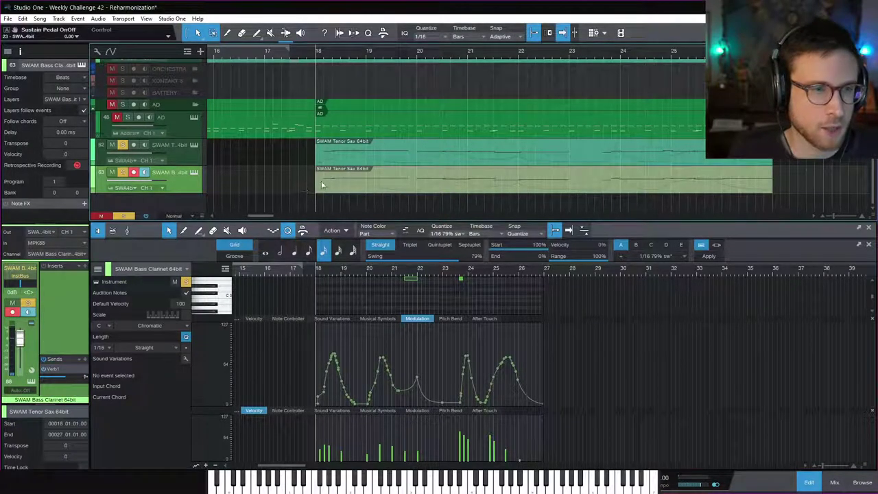
left_click(177, 160)
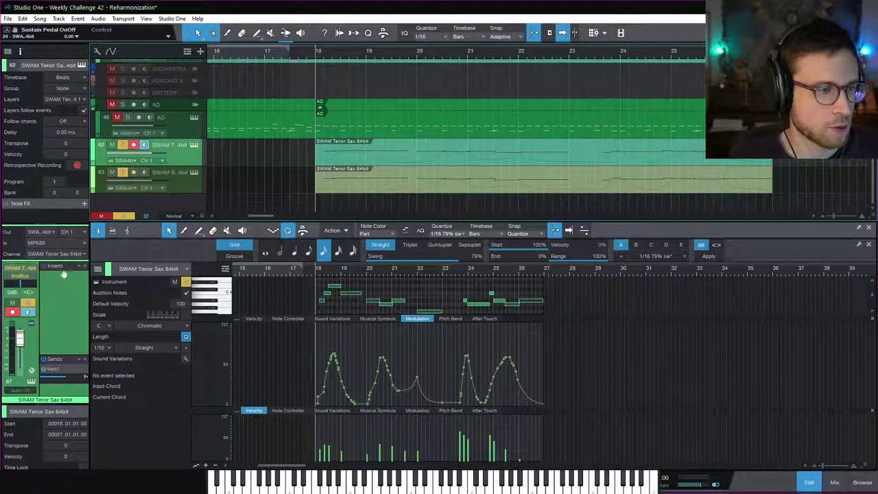
Select the SWAM Bass Clarinet track's part for editing and enlarge the note editor
left_click(193, 189)
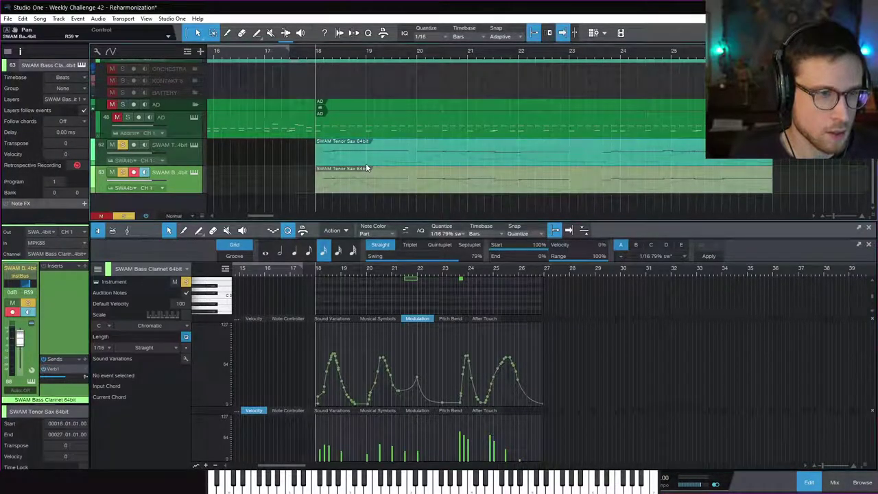
left_click(363, 186)
left_click_drag(390, 221, 389, 114)
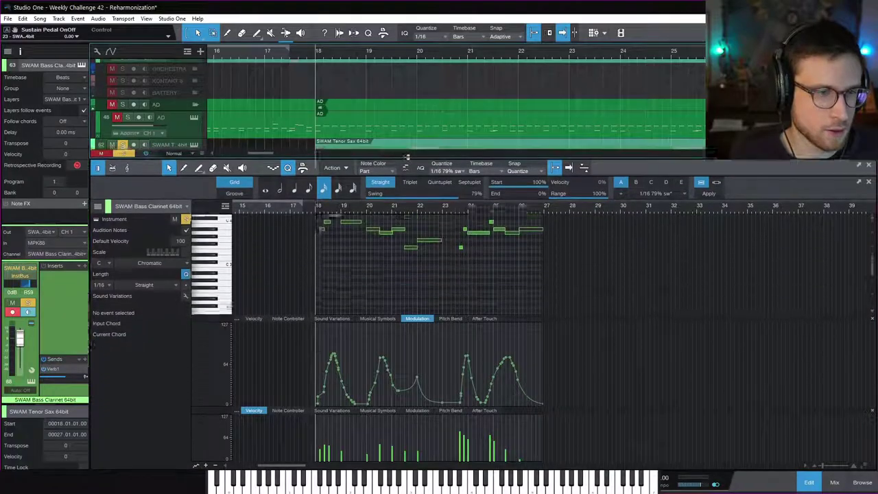
Transpose all notes of the bass clarinet part down four semitones
left_click_drag(315, 183, 572, 264)
key("Down")
key("Down")
key("Down")
key("Down")
Show the note editor's track list and display the SWAM Tenor Sax notes behind the bass clarinet notes
left_click(98, 162)
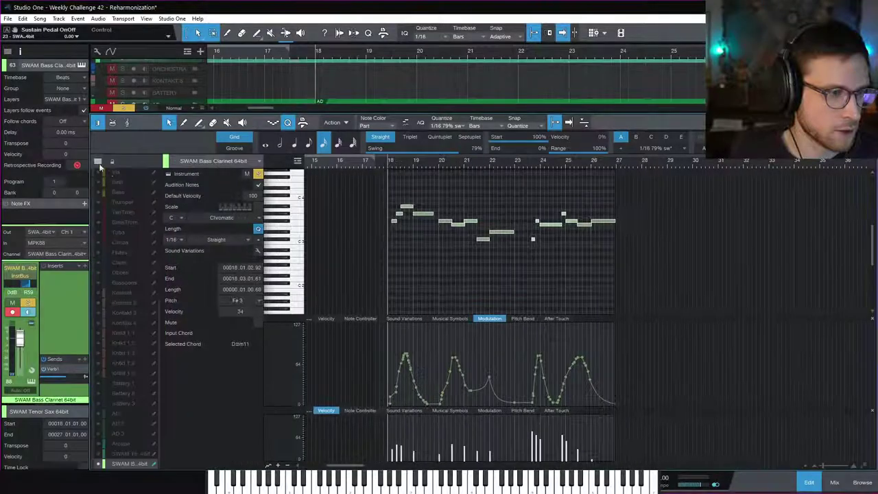
left_click(99, 454)
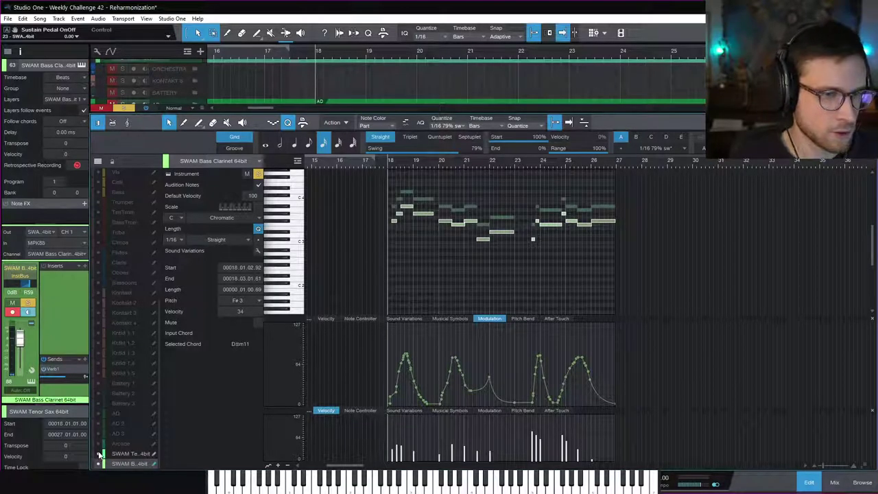
left_click(406, 224)
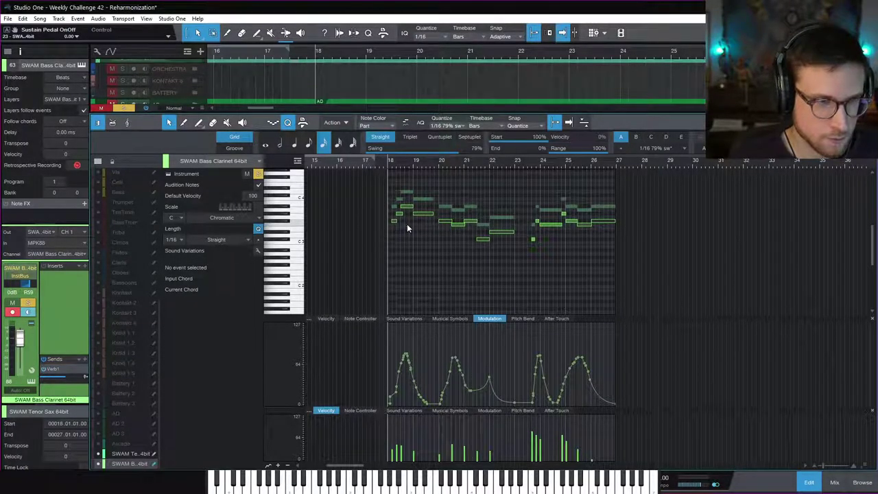
Lower the bass clarinet's first note in bar 18 to D3, set the second to A3, and audition the opening
mouse_move(395, 221)
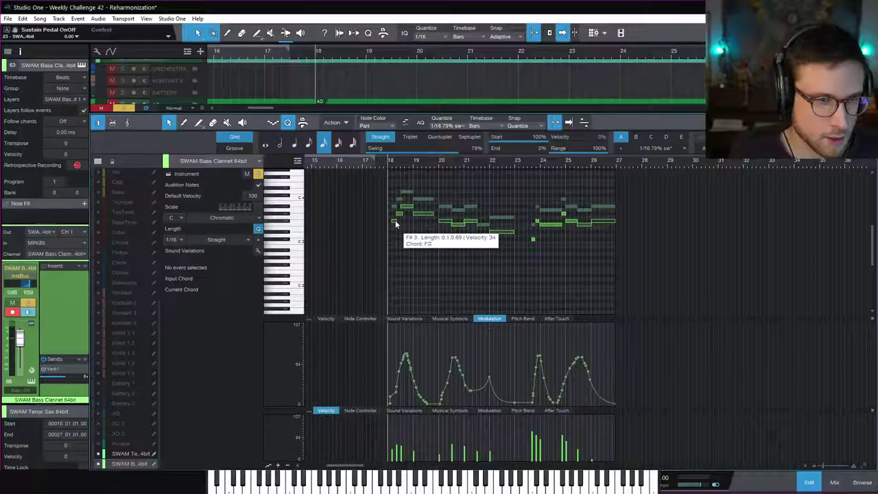
left_click_drag(396, 222, 396, 235)
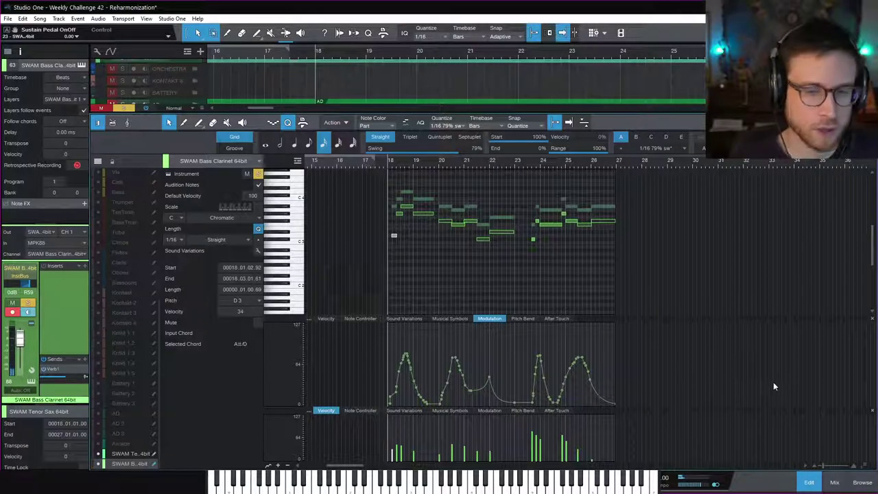
left_click(400, 208)
key("space")
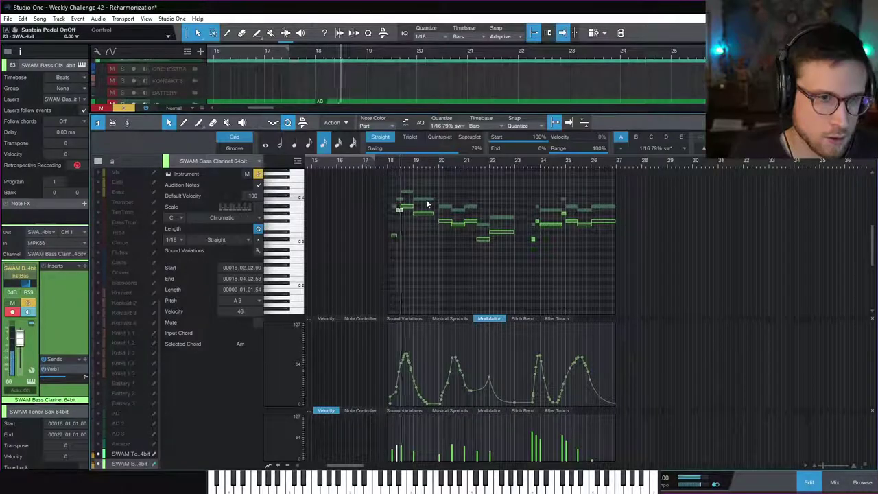
key("space")
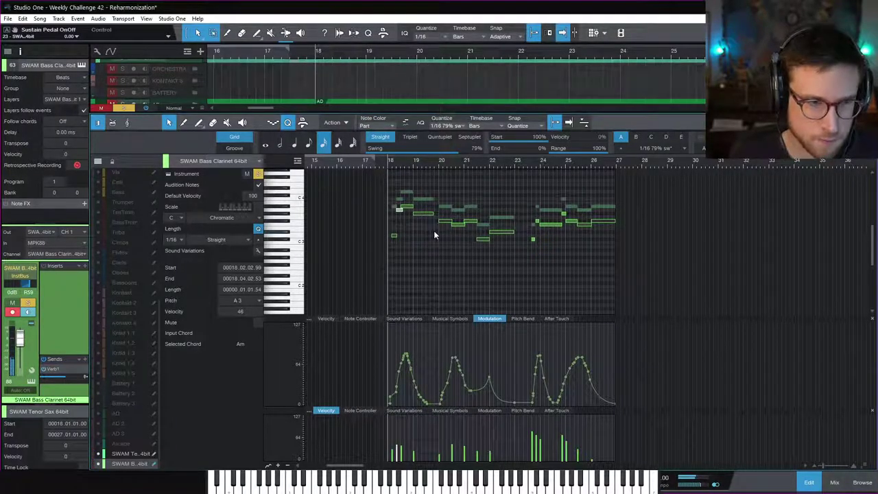
Turn off the active track solos and play the bass clarinet phrase from bar 18 with the other tracks
left_click(433, 232)
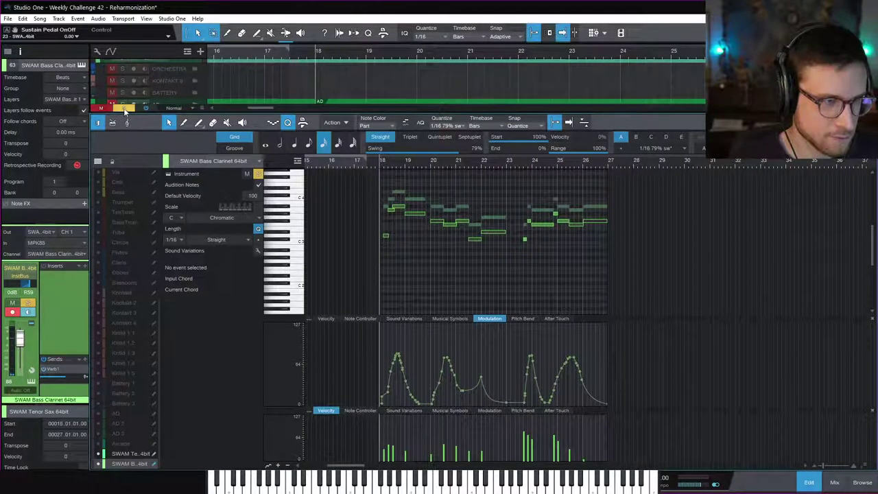
key("space")
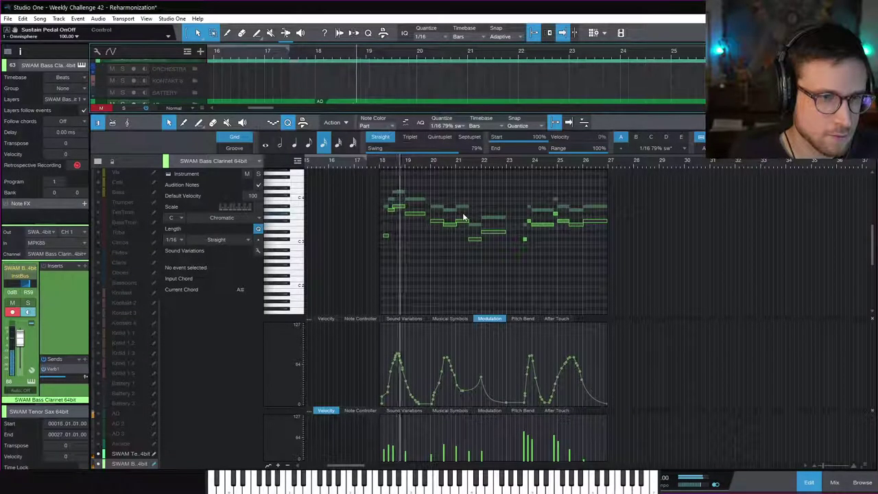
key("space")
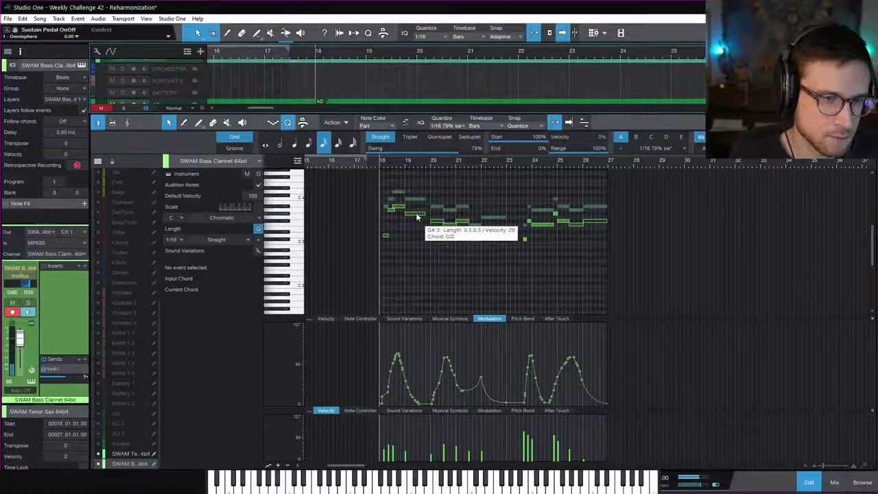
Lower the long bass clarinet note in bar 19 to D#3 and audition the phrase
key("space")
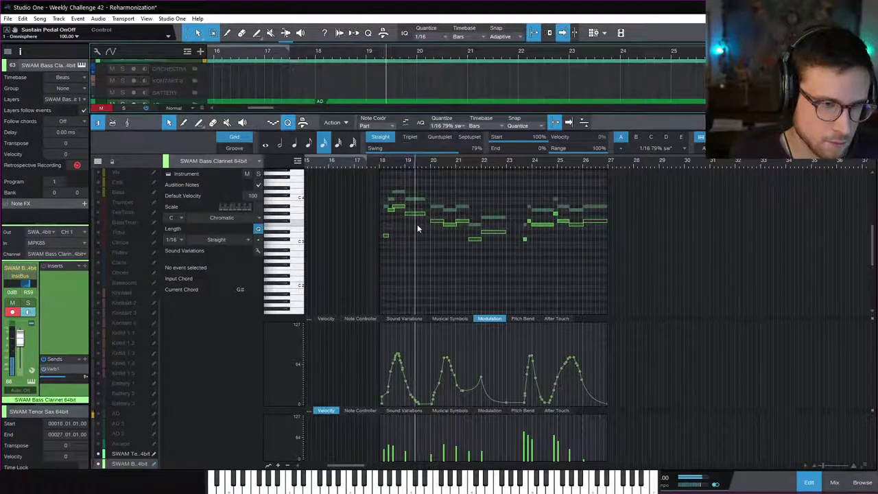
left_click_drag(412, 210, 415, 229)
key("space")
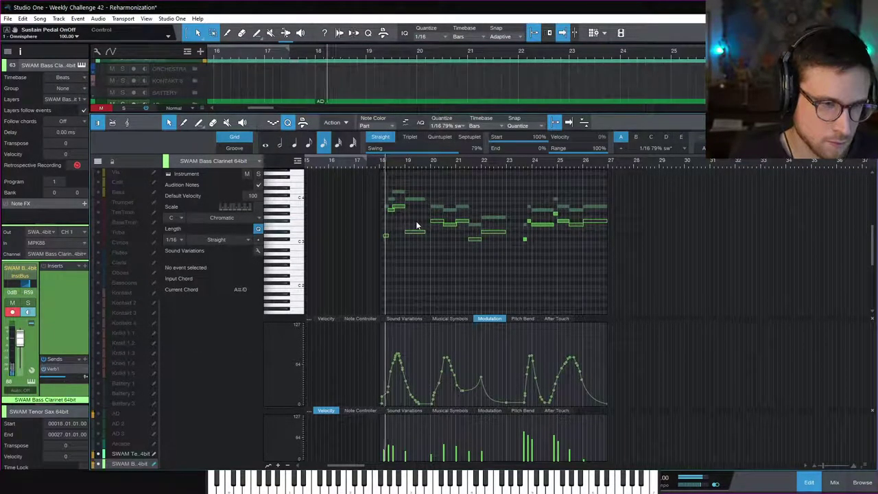
key("space")
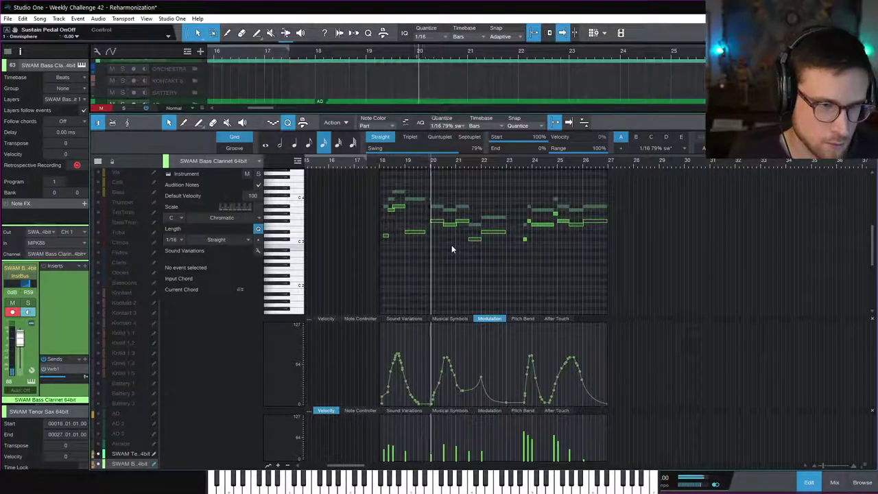
Set the playback start to bar 20 and lower the first note there to F3
key("space")
left_click(431, 167)
left_click(437, 224)
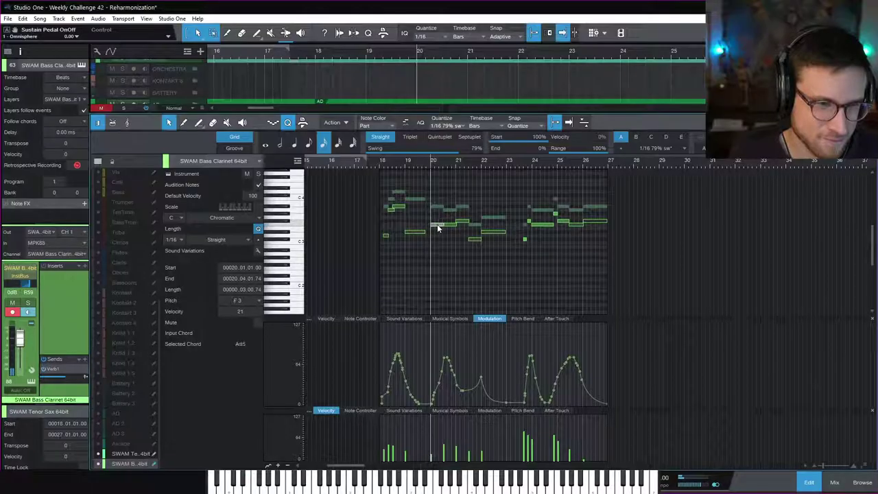
Replace the two consecutive F3 notes in bar 20 with one note lasting the full bar, and audition it
left_click(452, 227)
key("space")
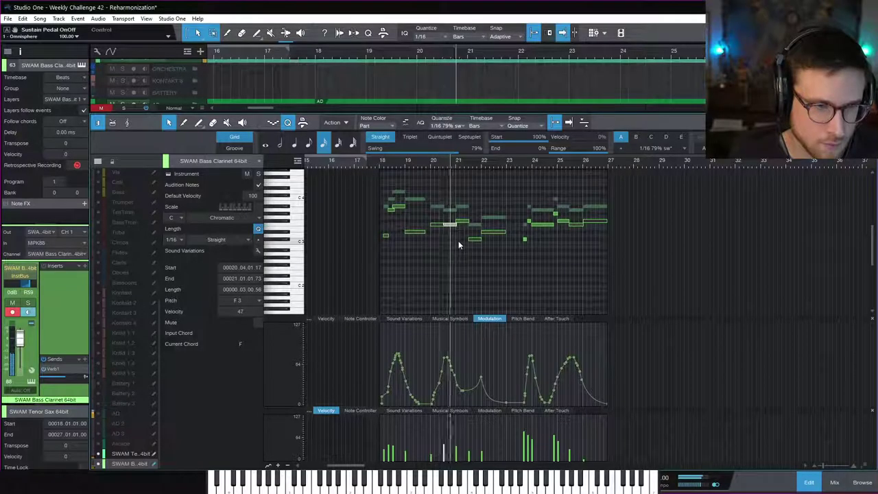
key("space")
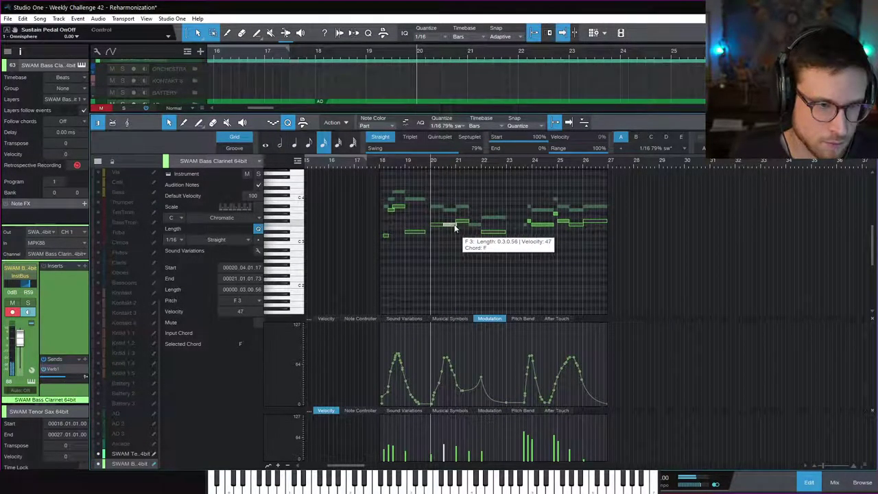
left_click(439, 225)
key("space")
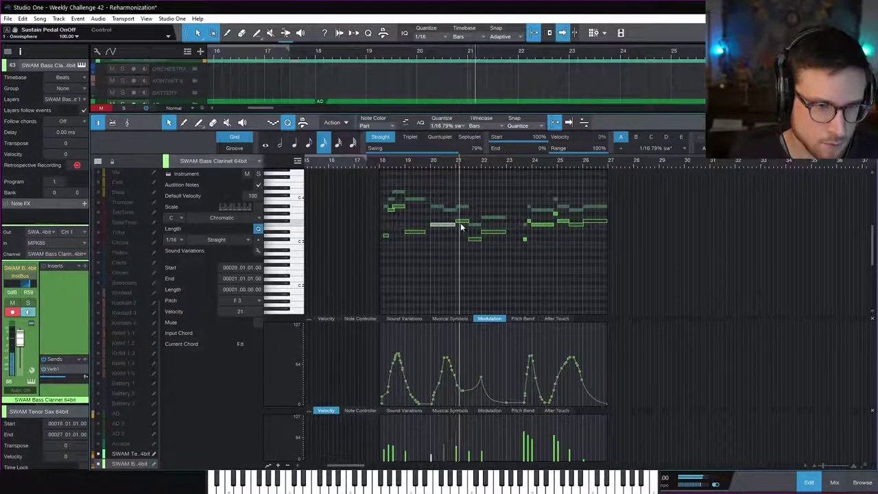
Try lowering the note at the start of bar 21 to D#3 and audition it from bar 20
left_click(462, 232)
key("space")
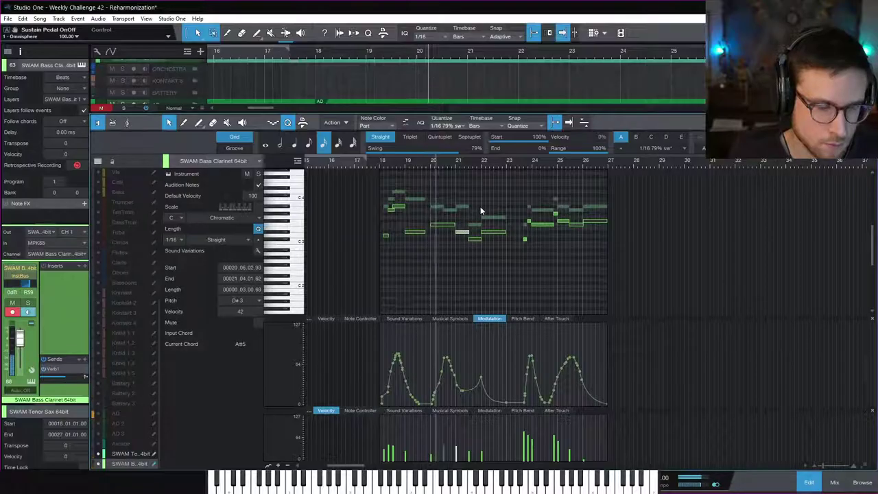
scroll(480, 207, "right", 3)
key("space")
key("space")
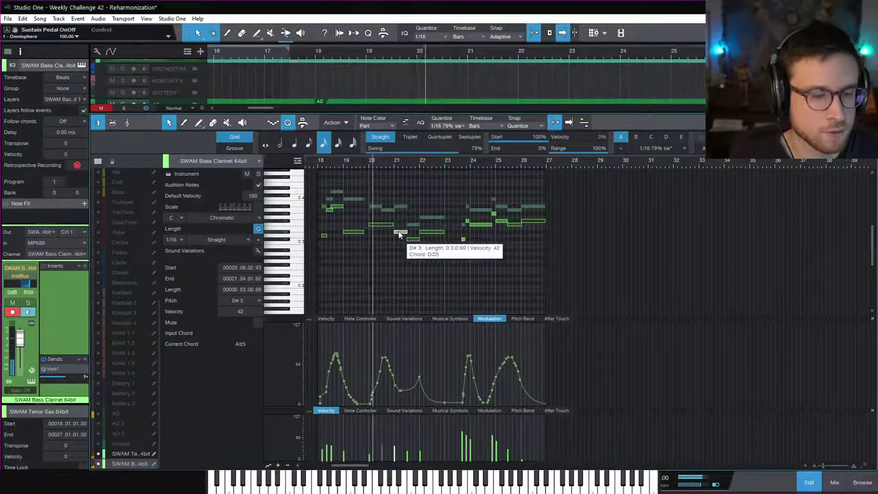
key("space")
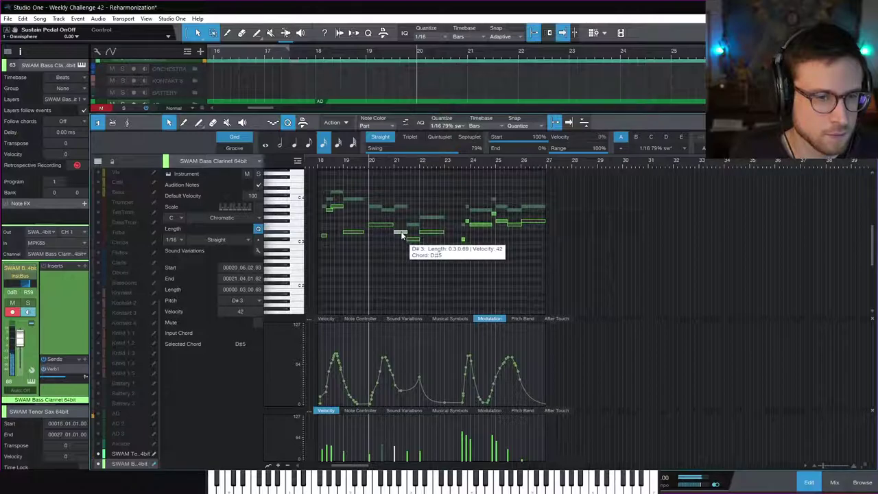
Raise the note at the start of bar 21 to G3 and audition the passage
left_click_drag(401, 232, 402, 215)
key("space")
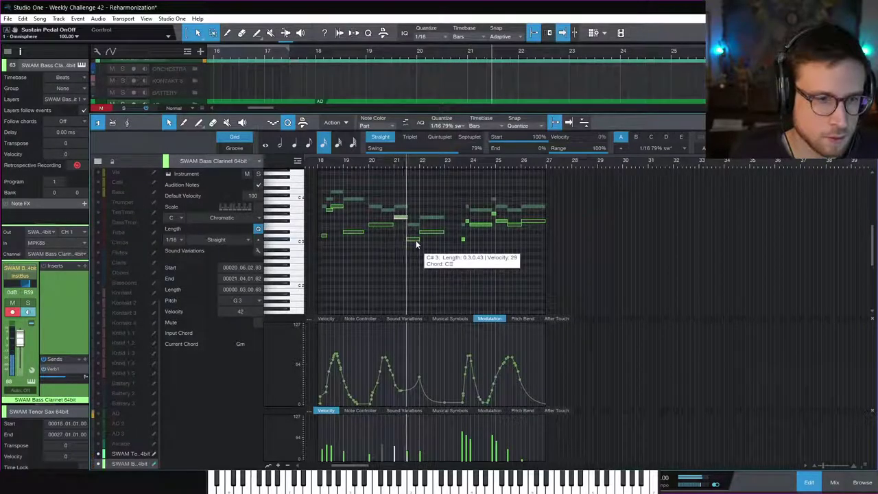
key("space")
Raise the note in the middle of bar 21 to D3 and play on into bar 23
left_click_drag(415, 239, 414, 235)
key("space")
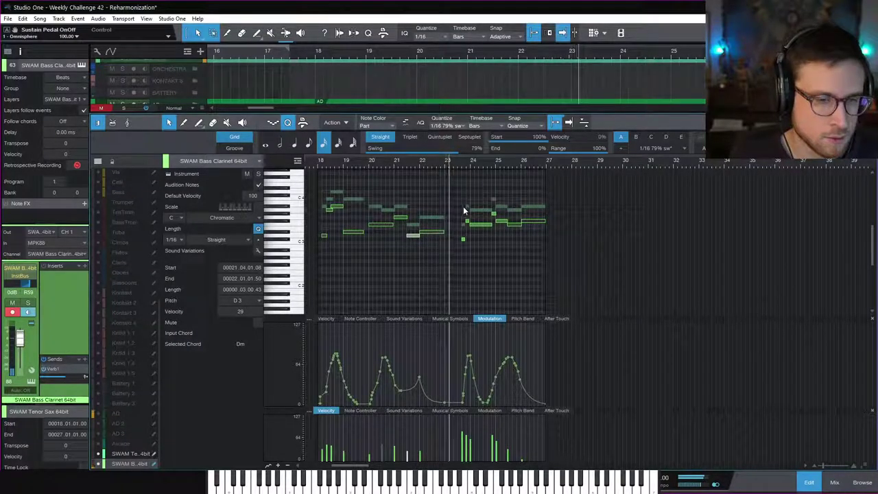
key("space")
left_click(437, 249)
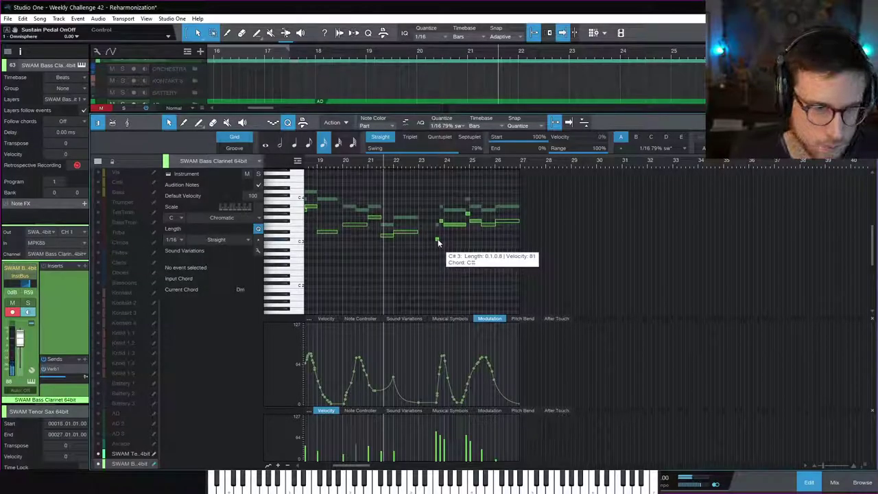
Audition the passage leading into bar 24 and raise the first short pickup note in bar 23 to D3
left_click(426, 166)
key("space")
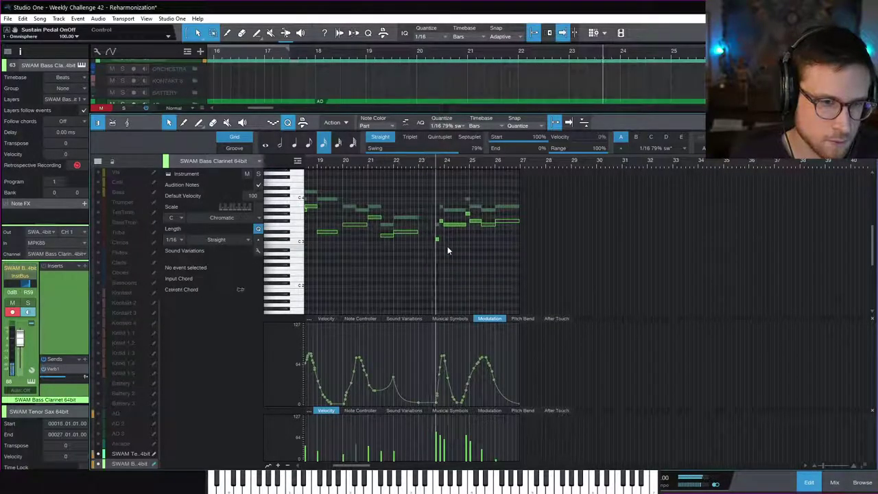
left_click(408, 162)
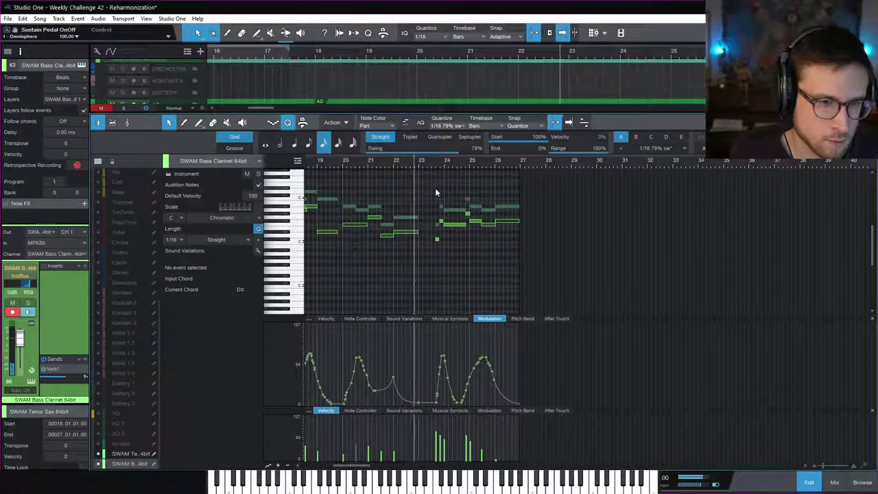
key("space")
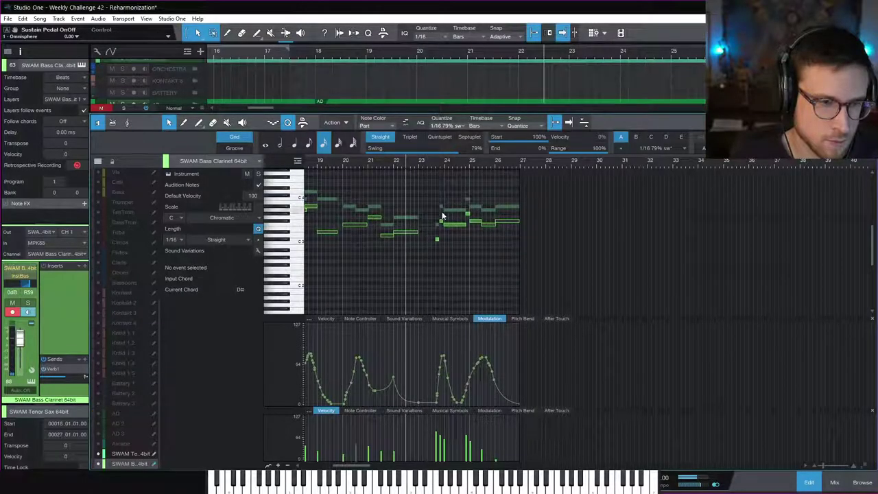
left_click(437, 238)
left_click_drag(436, 238, 437, 236)
Raise the second short pickup note before bar 24 to G3 and play the passage from the pickup
left_click(434, 163)
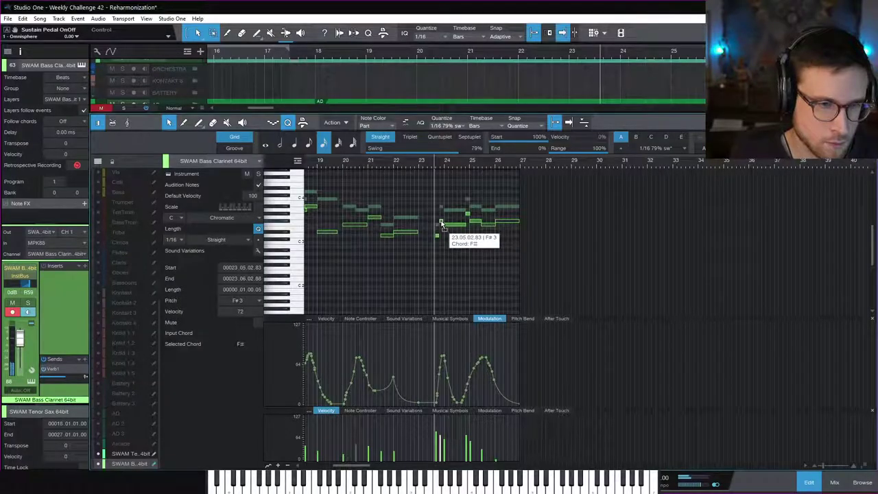
left_click_drag(441, 224, 441, 220)
key("space")
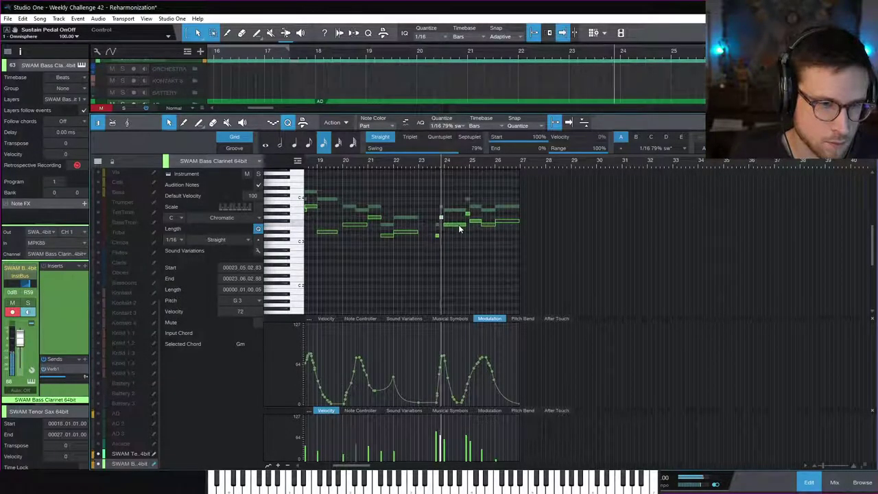
left_click(468, 230)
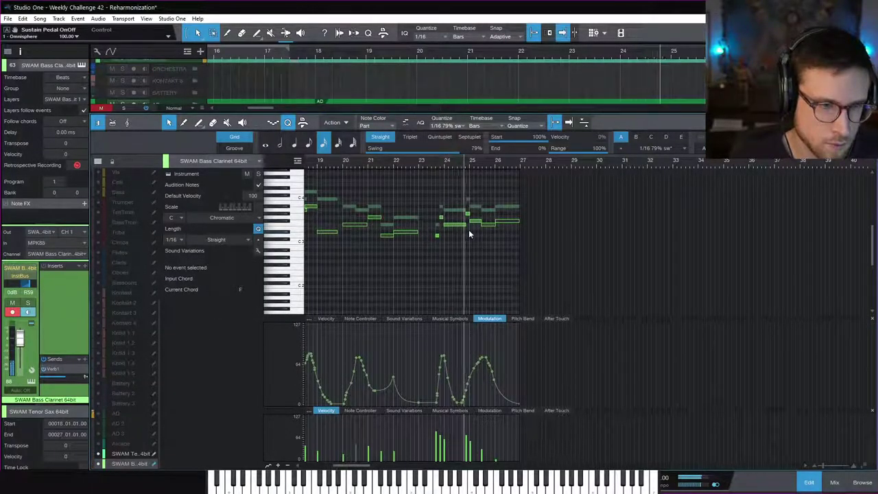
key("space")
Raise the short note just before bar 25 to A3 and bar 25's first note to G3, then audition them
left_click_drag(466, 214, 467, 213)
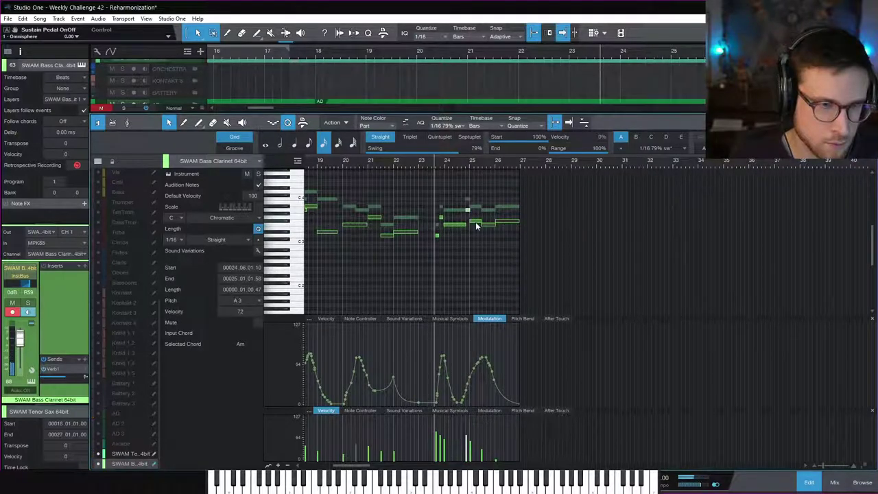
key("space")
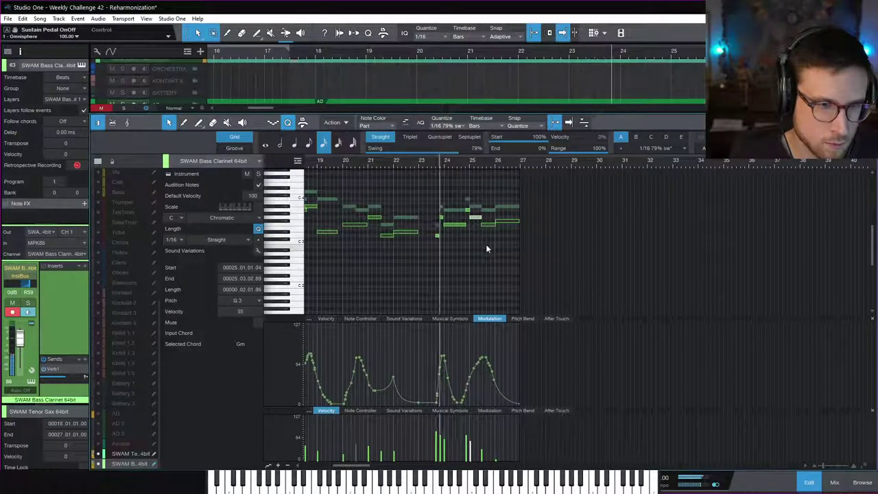
left_click(485, 245)
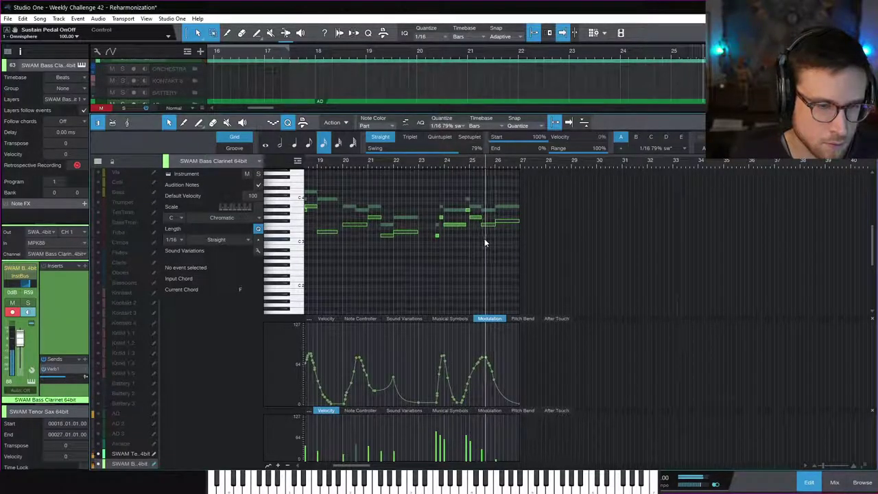
key("space")
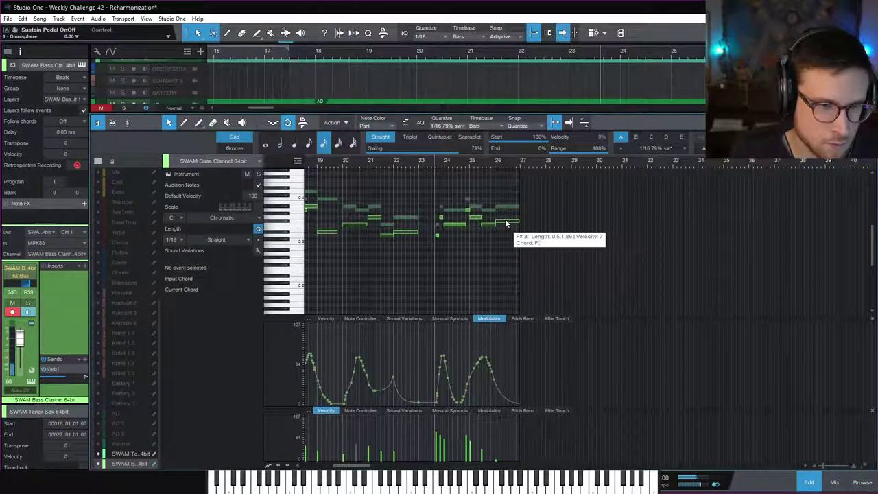
Lower the bass clarinet's final F#3 note in bar 26 to F3 and audition the ending
left_click_drag(506, 222, 505, 227)
key("space")
left_click(493, 248)
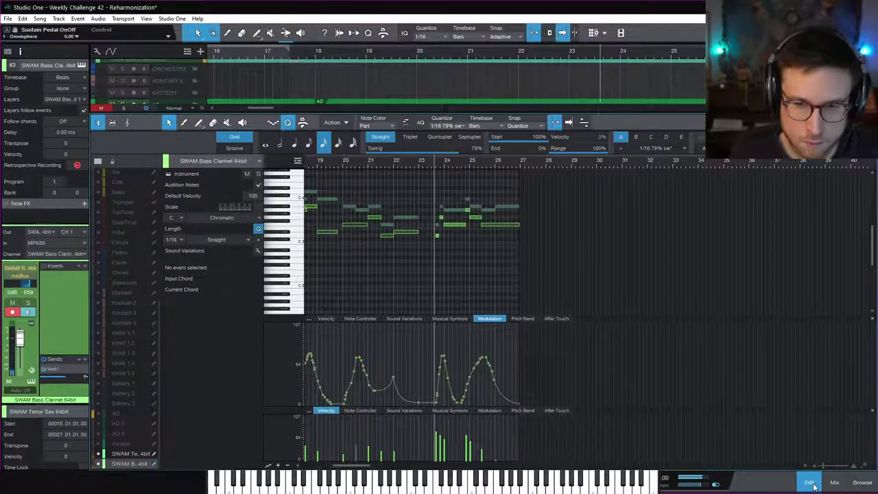
Close the note editor and play the arrangement from just before bar 18
key("F2")
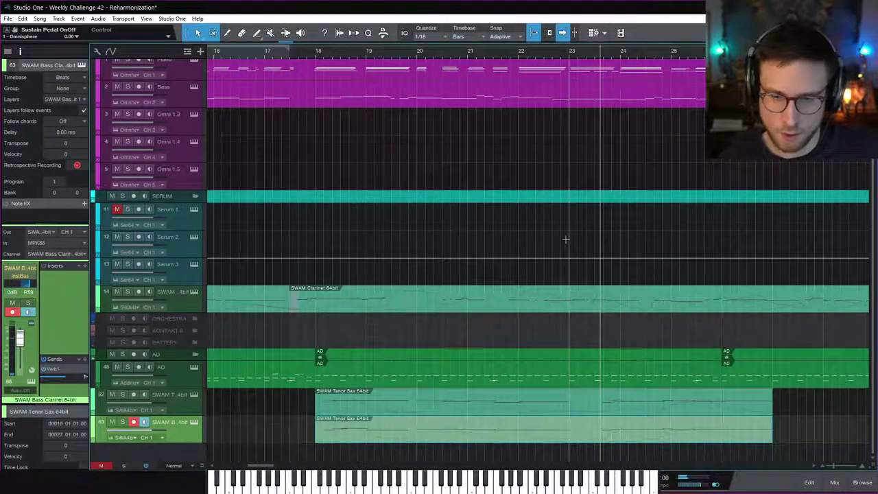
scroll(555, 249, "left", 1)
scroll(555, 249, "left", 5)
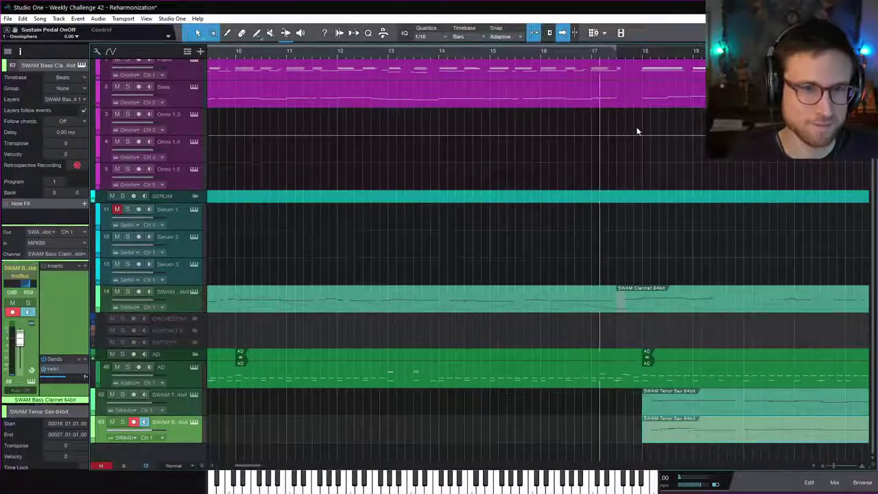
scroll(554, 249, "right", 4)
left_click(419, 51)
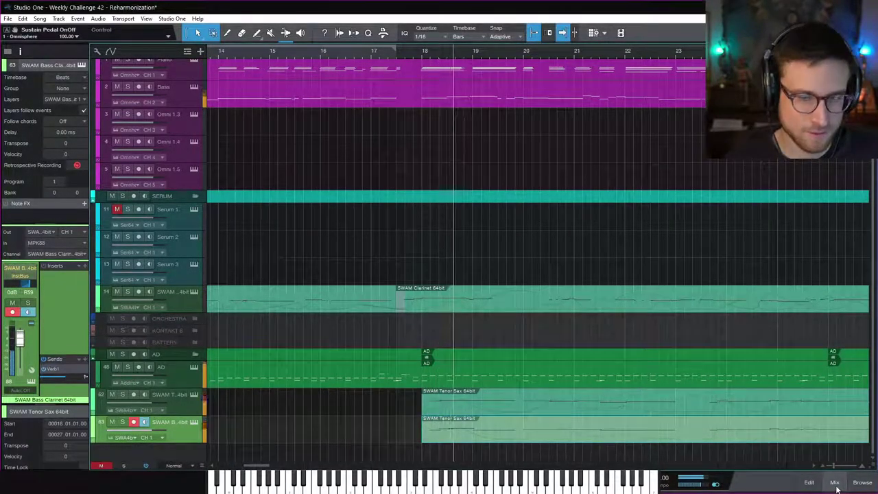
Lower the tenor sax and bass clarinet channel faders together to -6.2 dB in the mixer
left_click(834, 482)
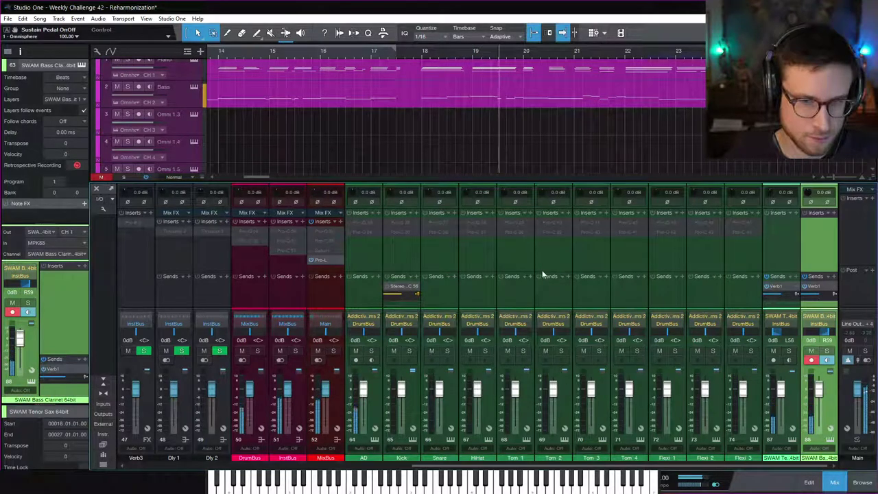
left_click(779, 252, "shift")
left_click_drag(818, 392, 820, 403)
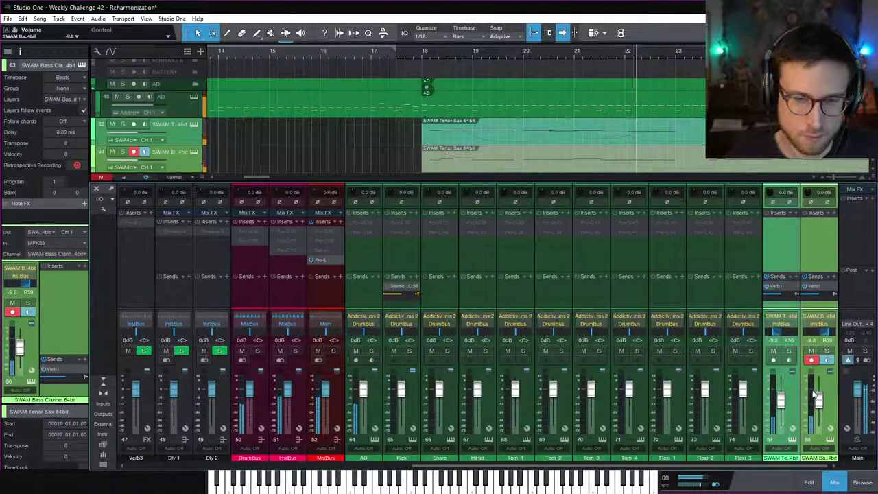
left_click_drag(819, 400, 818, 397)
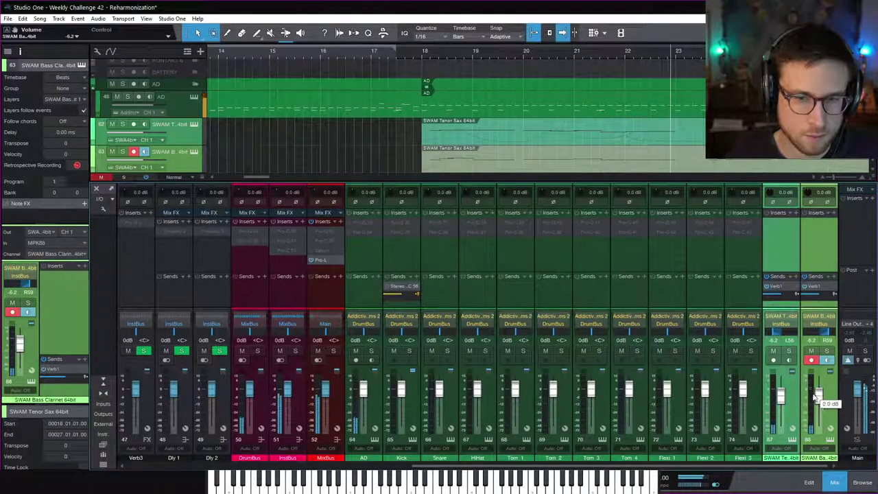
Close the mixer, shorten the bass clarinet's last F3 note to end at 26.4, and play from bar 26
key("F3")
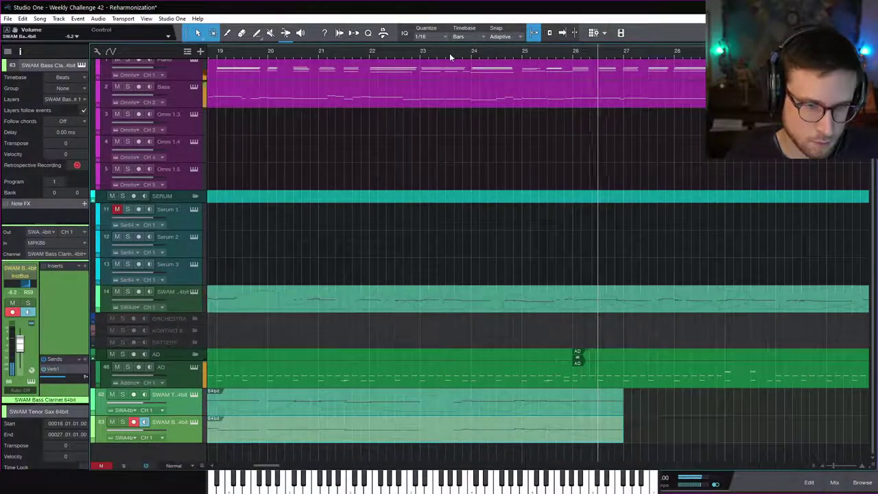
left_click(574, 61)
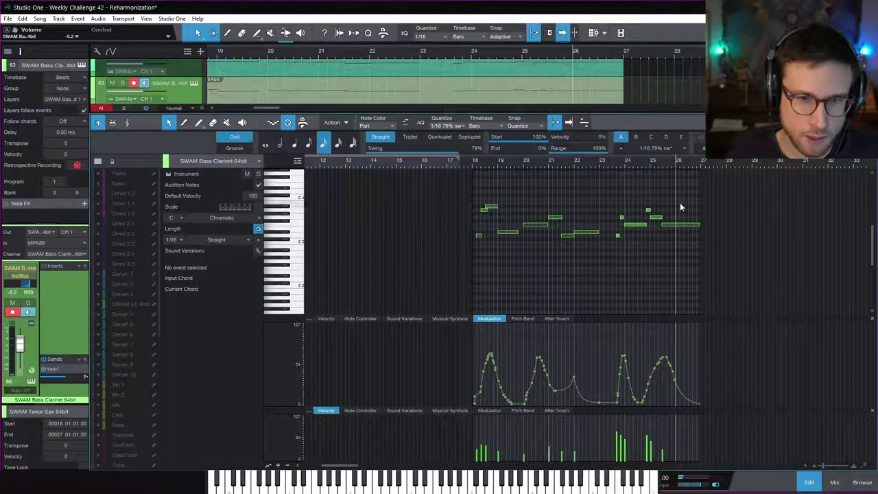
scroll(680, 205, "up", 5)
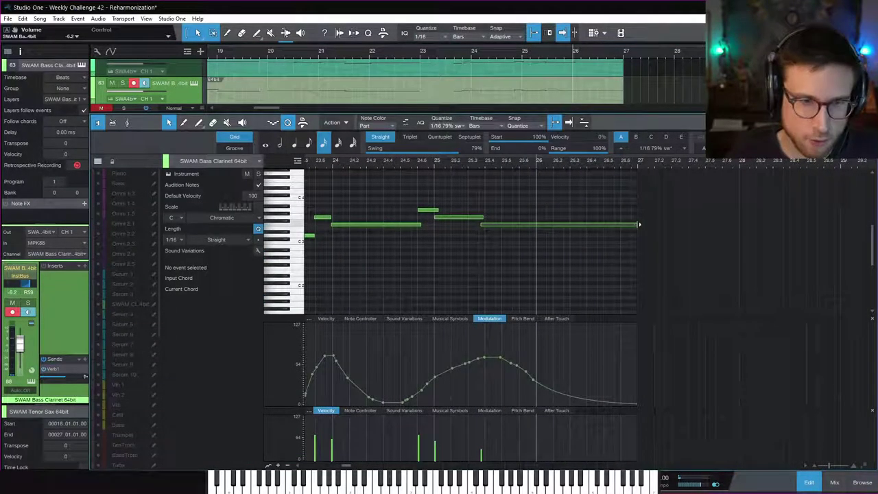
left_click_drag(638, 224, 590, 232)
key("space")
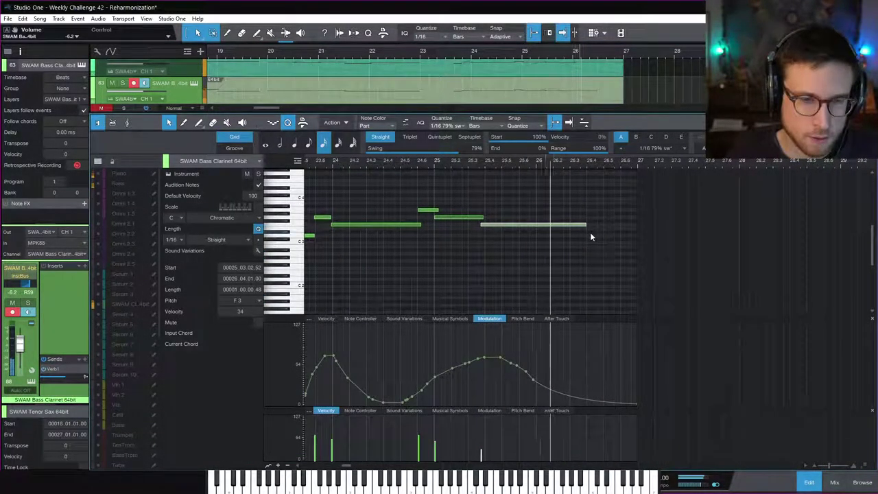
key("space")
Add a G3 note from 26.4 to slightly past bar 27 and an F3 note starting at bar 27, overlapping the joined notes
left_click(590, 232)
left_click(590, 231)
left_click_drag(594, 221, 613, 225)
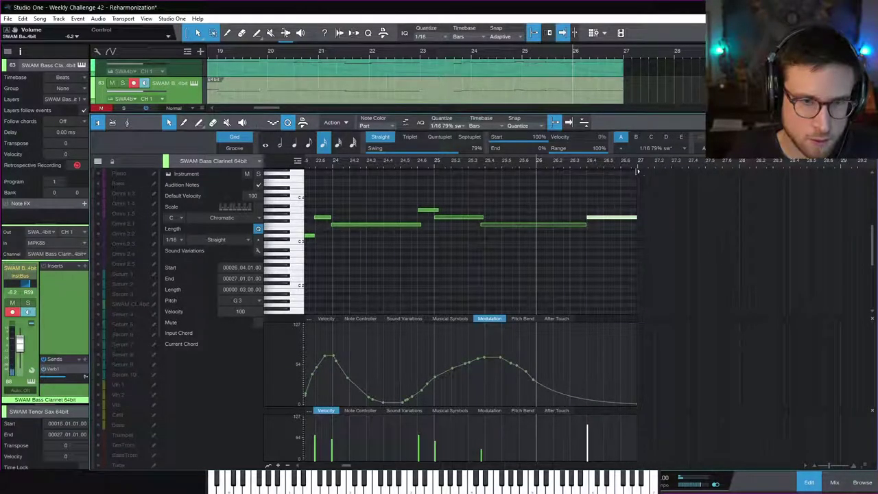
mouse_move(632, 219)
left_mouse_down()
mouse_move(678, 229)
mouse_move(596, 225)
mouse_move(641, 219)
left_mouse_up()
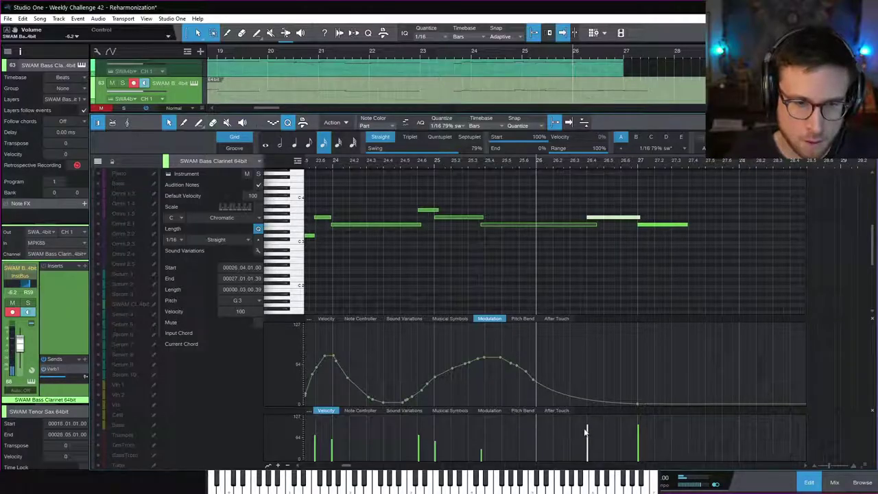
Reduce the velocity of the two added notes to 64 and audition the ending from bar 26
left_click(679, 436)
mouse_move(644, 426)
left_mouse_down()
mouse_move(588, 446)
mouse_move(637, 441)
left_mouse_up()
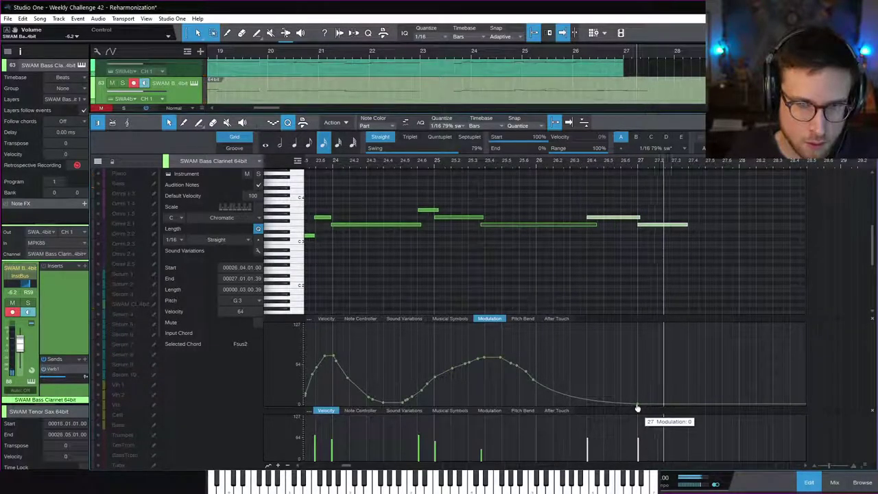
left_click(705, 243)
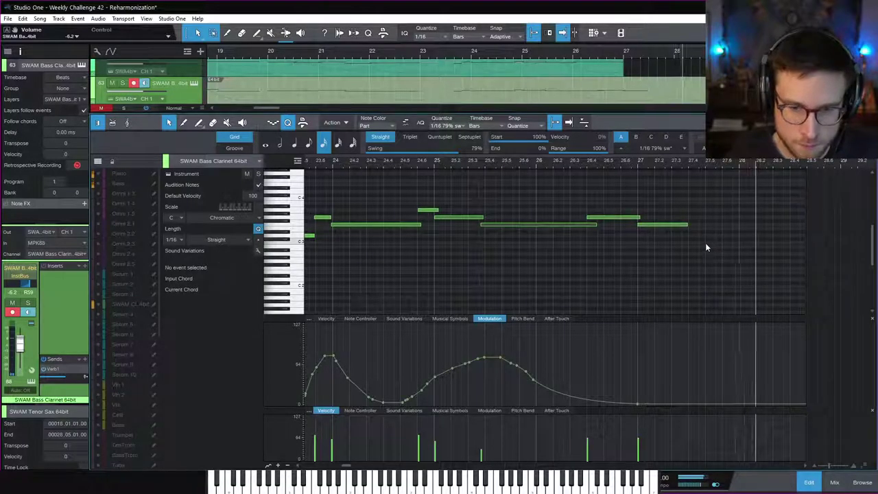
key("space")
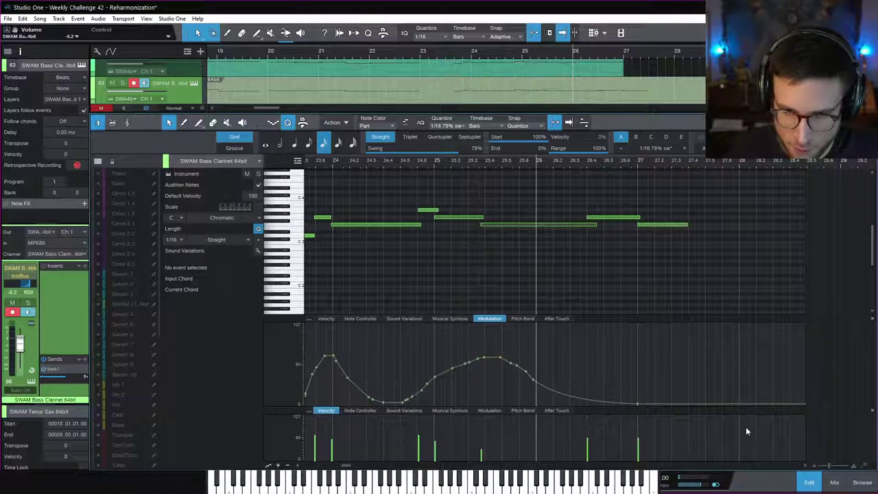
Close the note editor and play the whole arrangement from its beginning
left_click(794, 485)
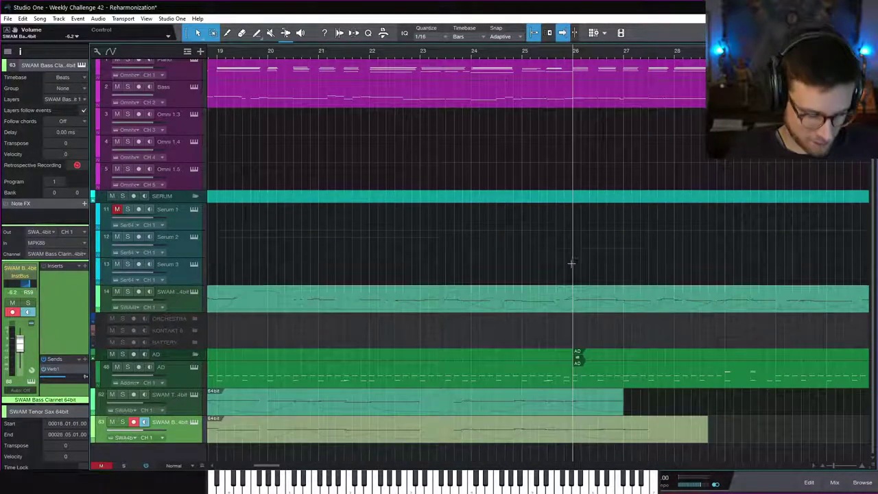
key("z")
left_click(211, 55)
key("space")
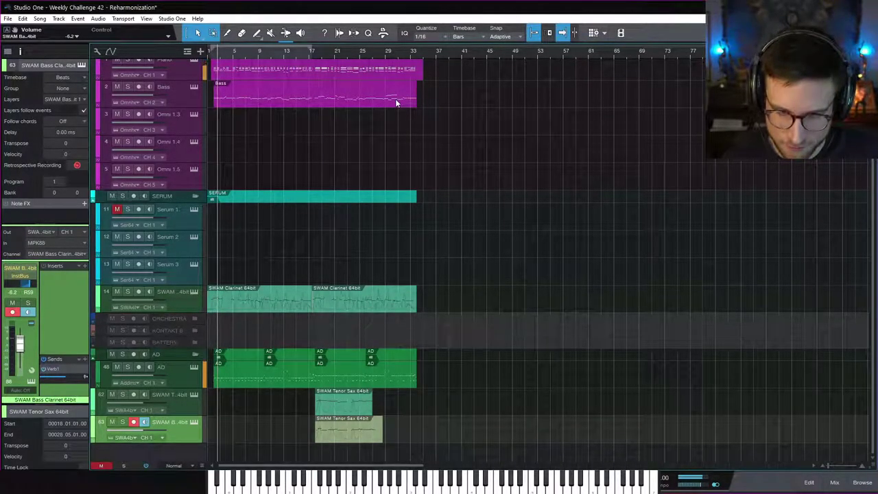
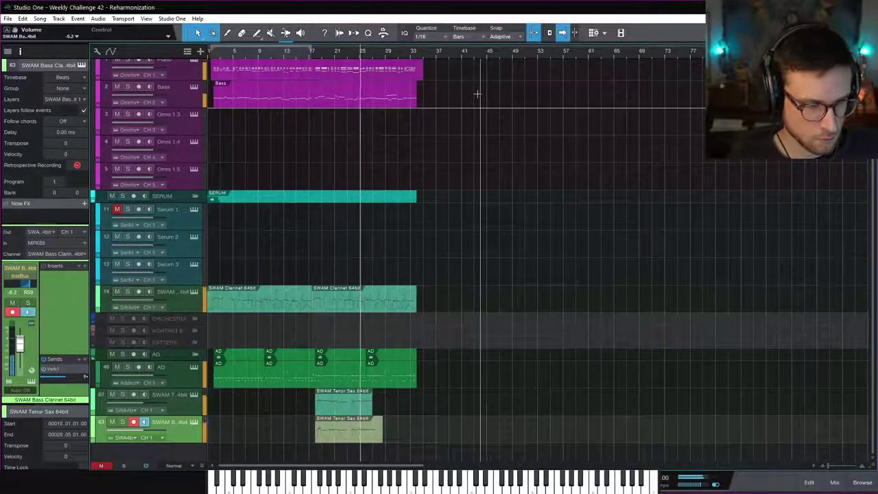
key("space")
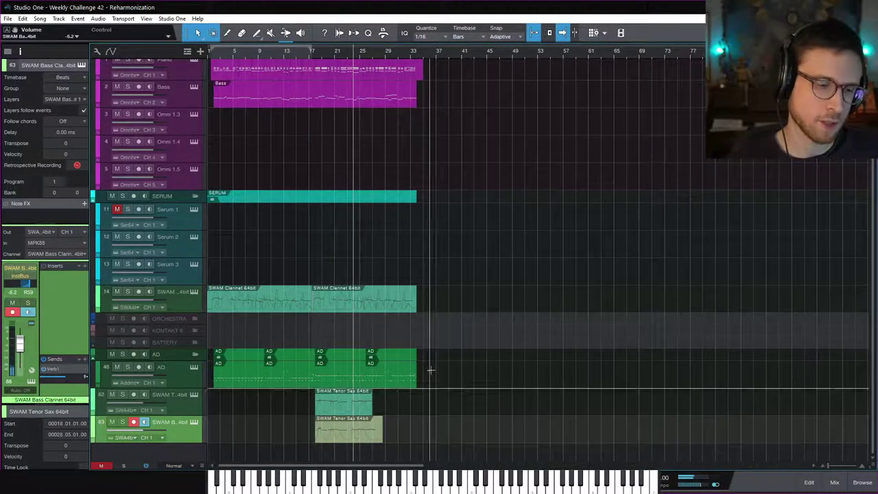
Open the tenor sax part and audition the phrase from bar 23 into bar 25, checking the C4 and A#3 notes
double_click(366, 405)
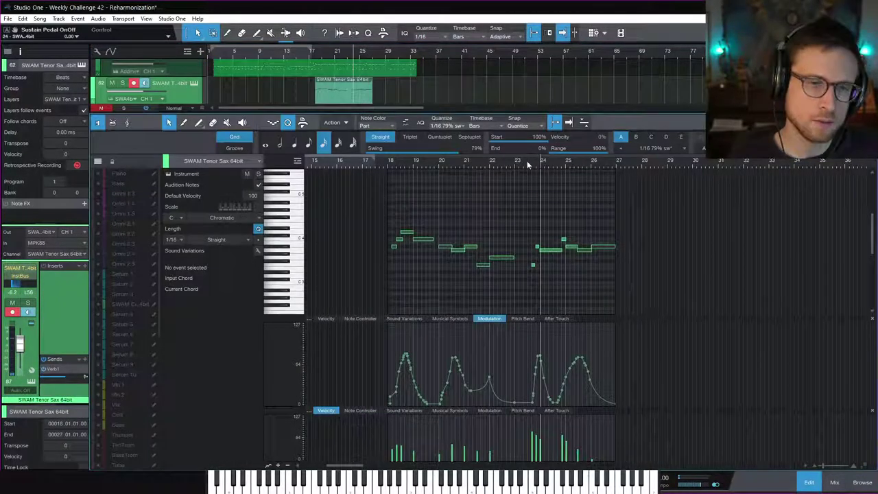
key("space")
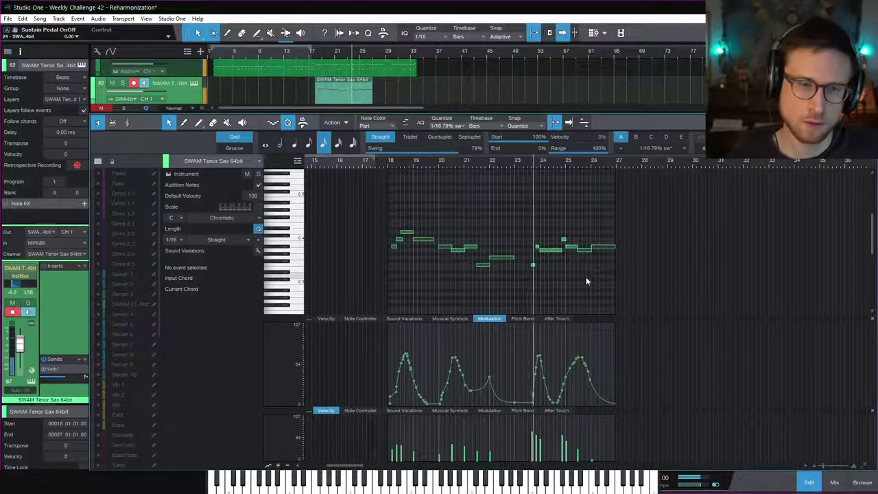
key("space")
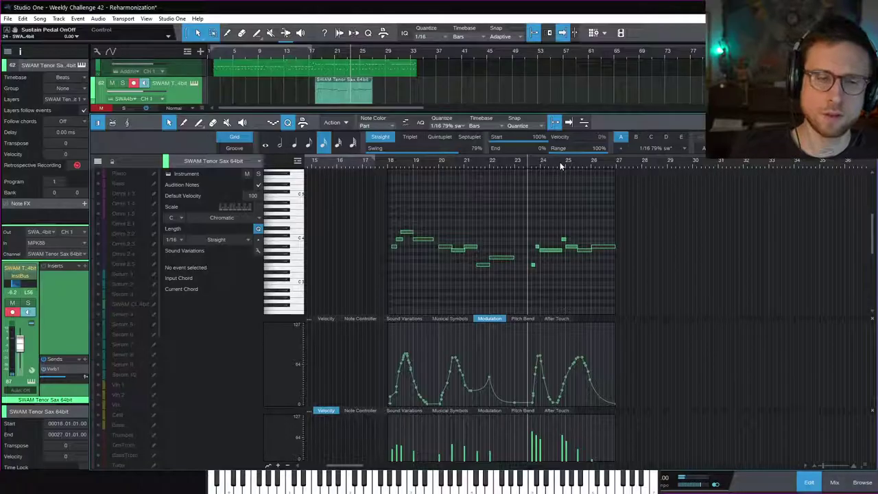
key("space")
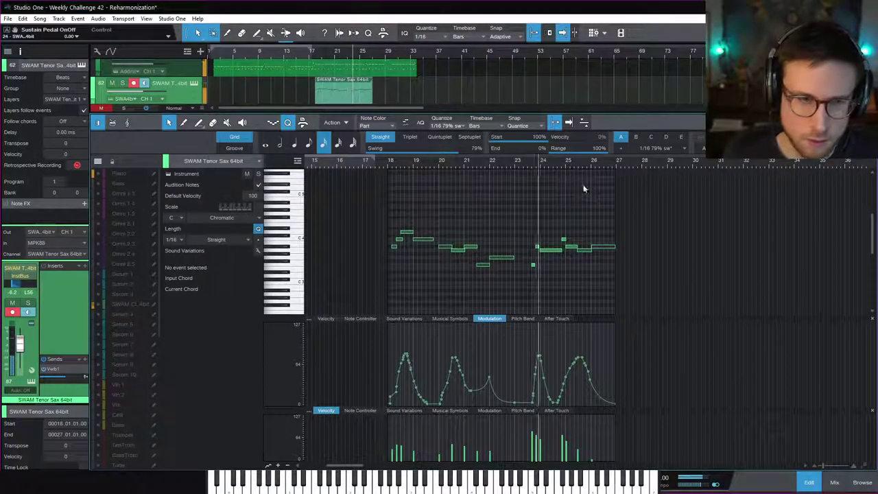
left_click(563, 239)
key("space")
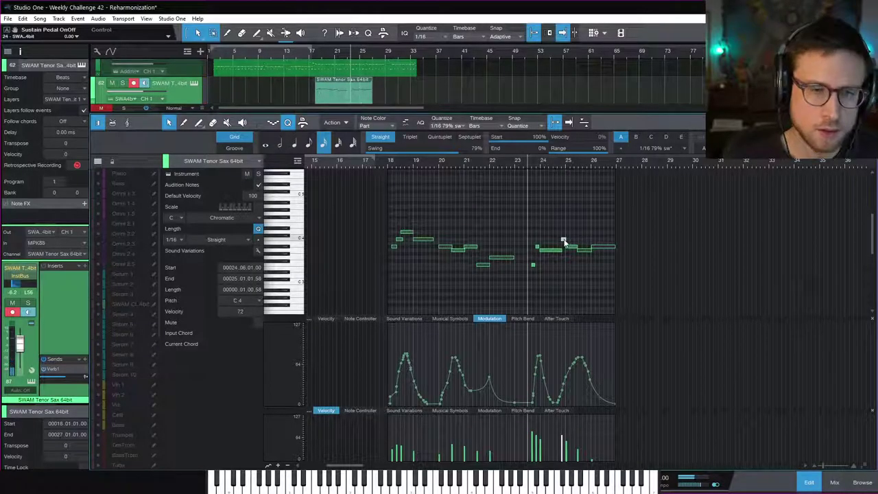
left_click(566, 247)
key("space")
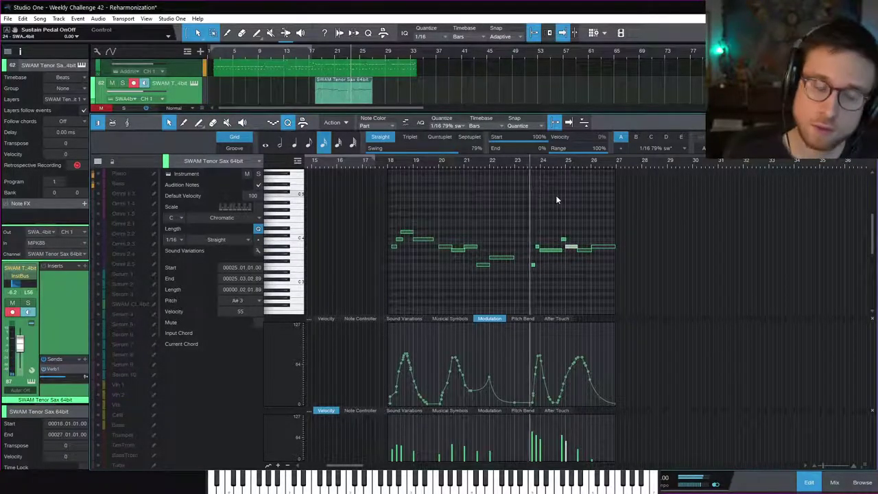
left_click(581, 262)
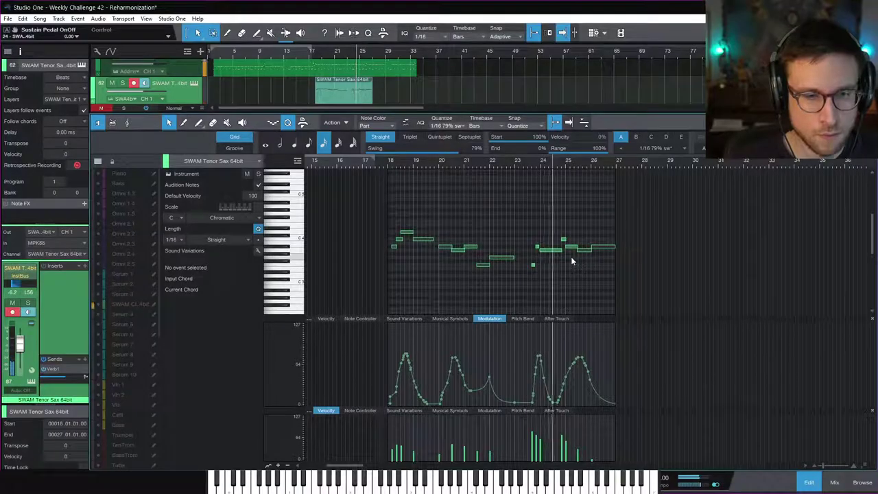
key("space")
Shorten the tenor sax's long A3 note at bar 24 to end just before 24.5 and add a short A3 at 24.5
key("e")
key("e")
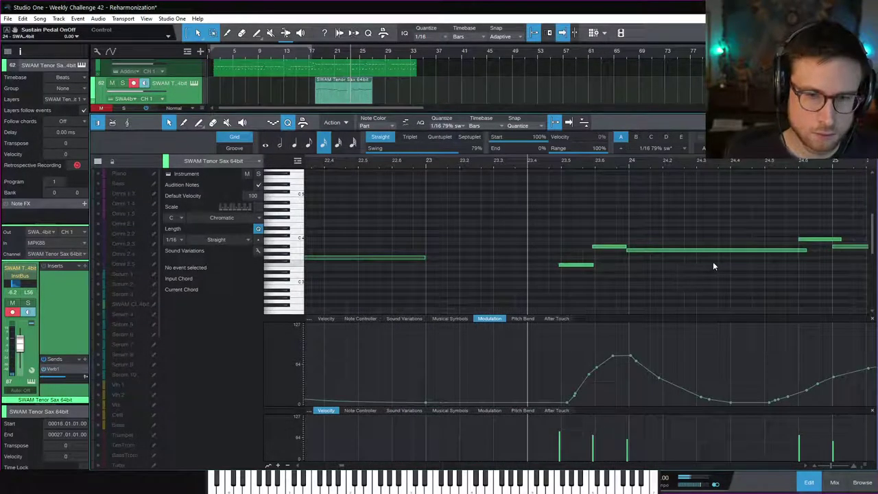
left_click_drag(808, 249, 763, 250)
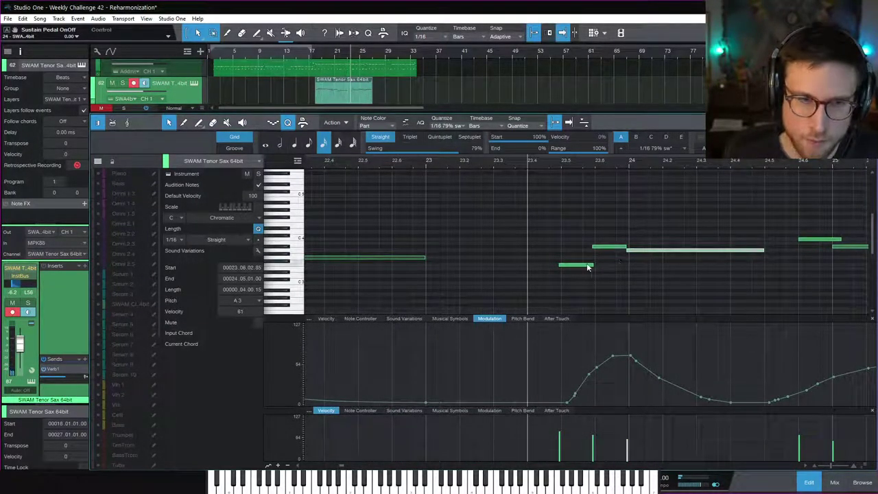
left_click(647, 250)
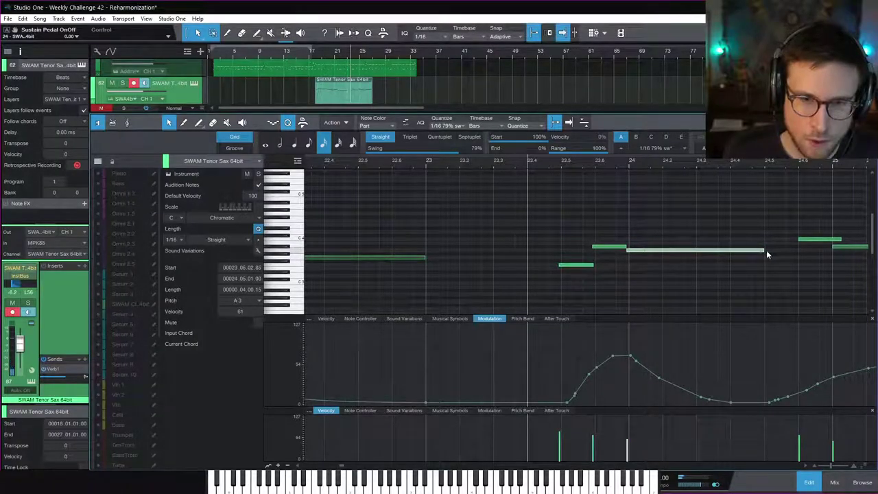
scroll(767, 252, "right", 3)
mouse_move(654, 249)
left_mouse_down()
mouse_move(685, 255)
mouse_move(646, 250)
left_mouse_up()
left_click(644, 251)
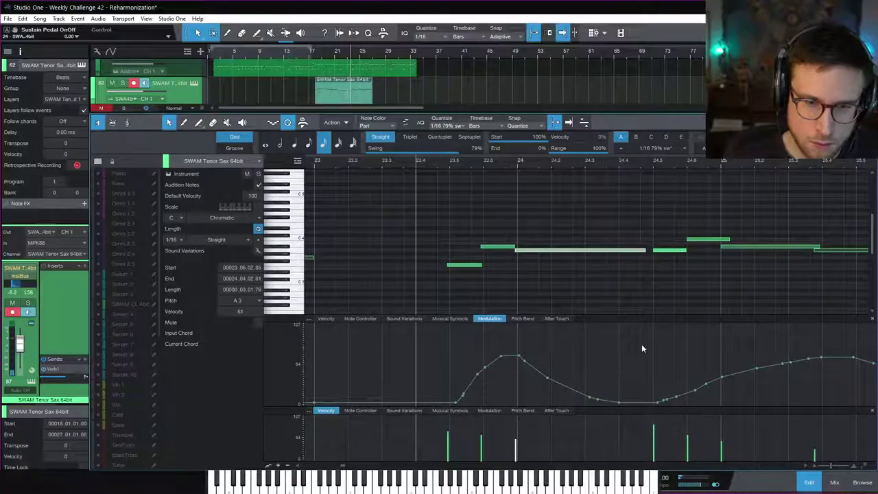
Redraw the tenor sax modulation as a straight rise from 24.5 to bar 25 and audition the passage
left_click_drag(658, 406, 721, 382)
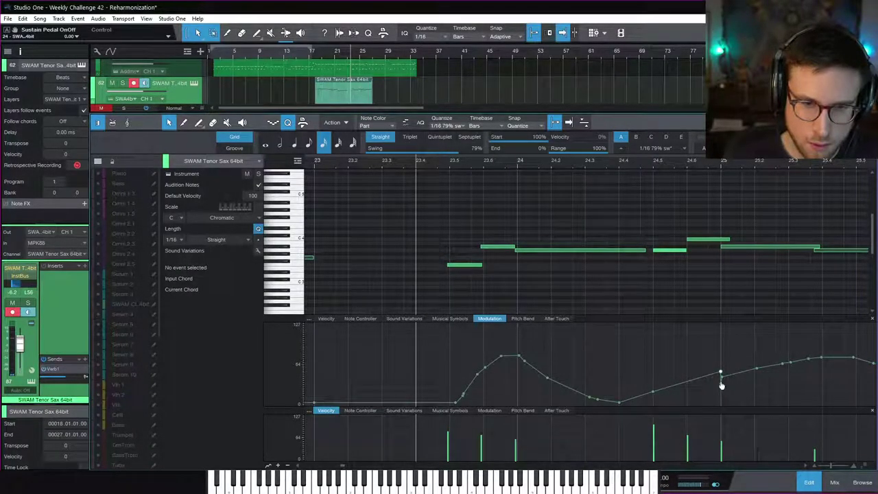
key("space")
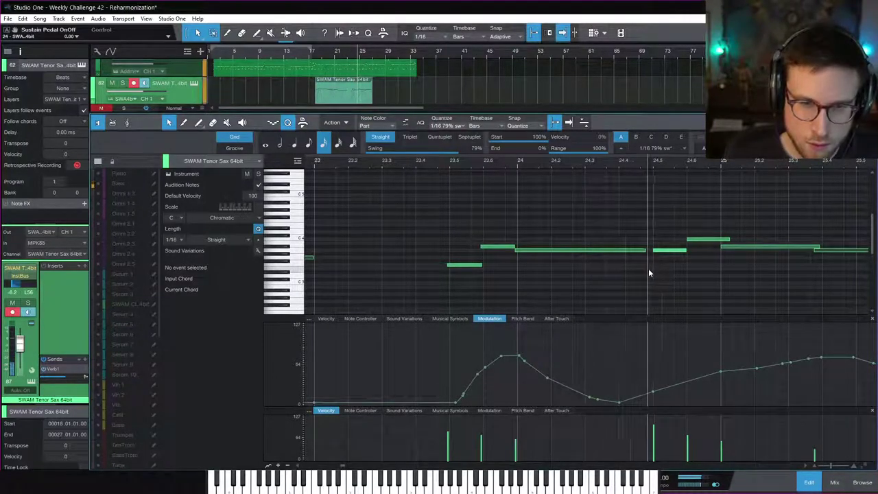
left_click(649, 162)
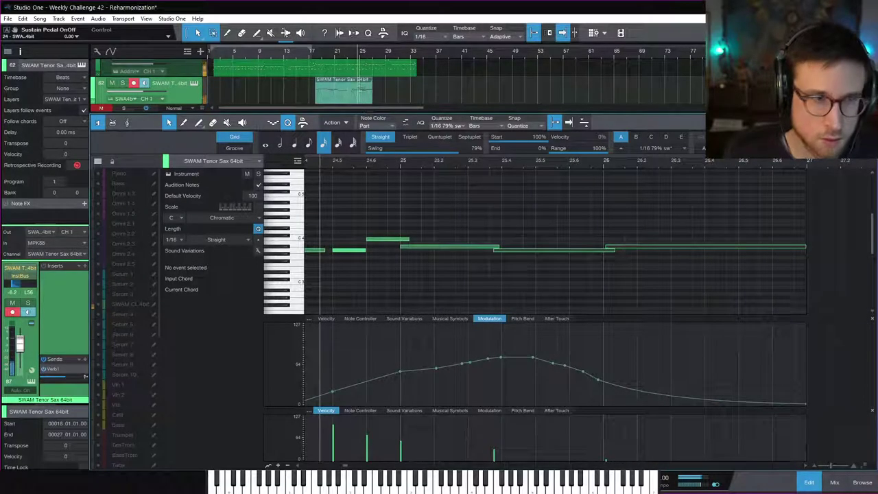
In the bass clarinet part, shorten the long F3 at bar 24 to end before 24.5 and add a short F3 at 24.5
scroll(361, 90, "down", 1)
left_click(363, 85)
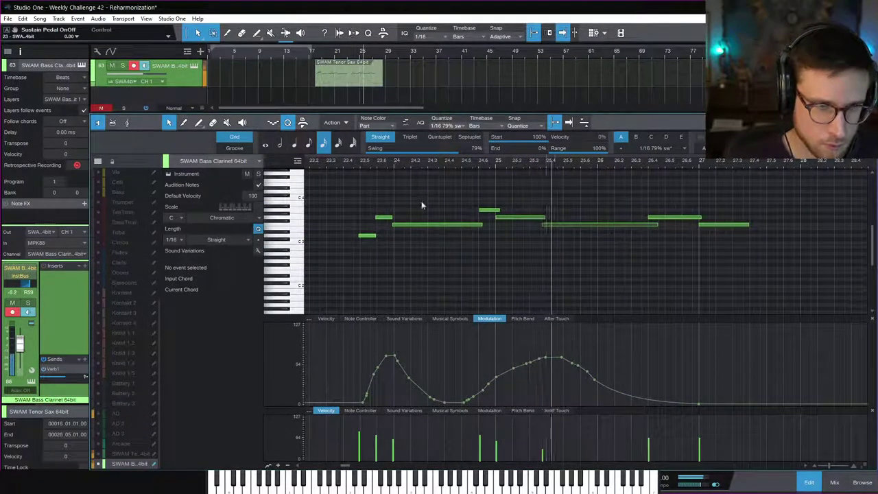
mouse_move(481, 225)
left_mouse_down()
mouse_move(457, 225)
mouse_move(481, 227)
left_mouse_up()
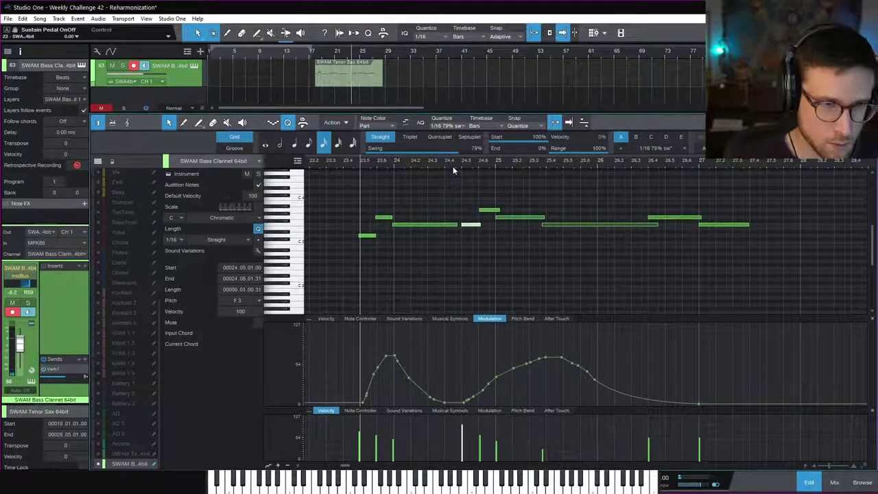
key("space")
Redraw the bass clarinet modulation as a straight rise from 24.5 to bar 25
left_click(463, 401)
left_click_drag(464, 393, 500, 377)
key("space")
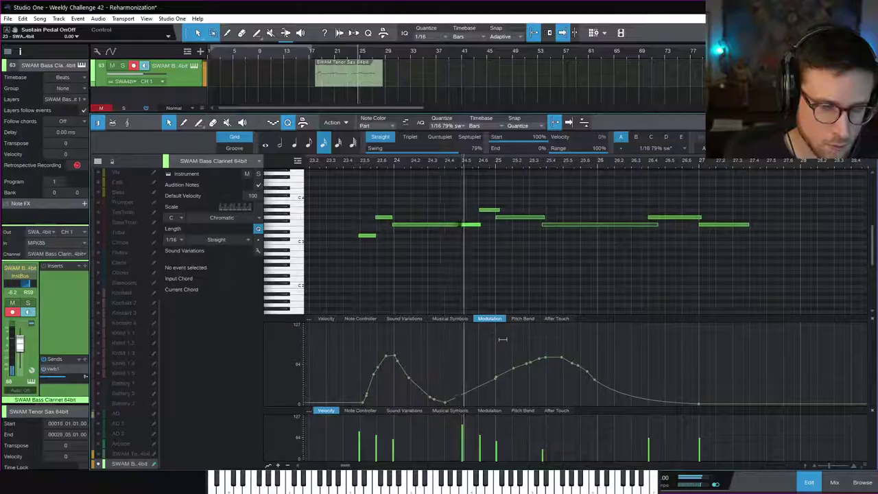
Audition the edited bass clarinet phrase from about 23.5 and again from just after 24.5
left_click(356, 172)
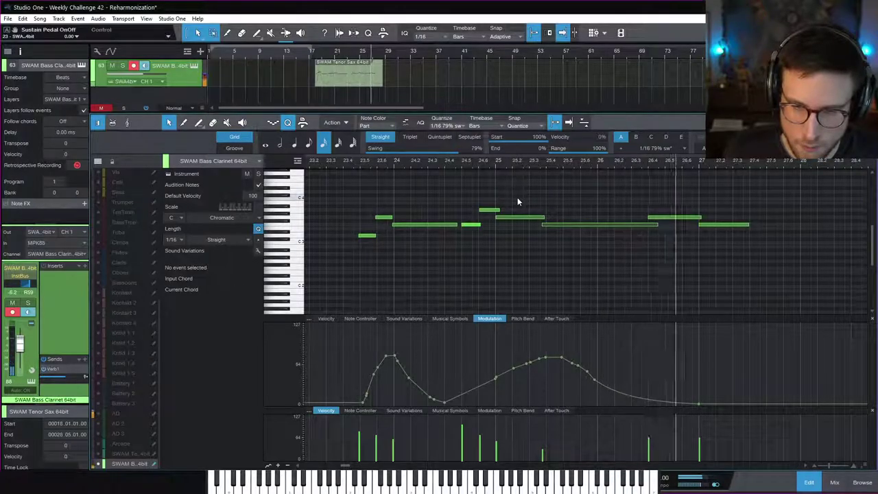
key("space")
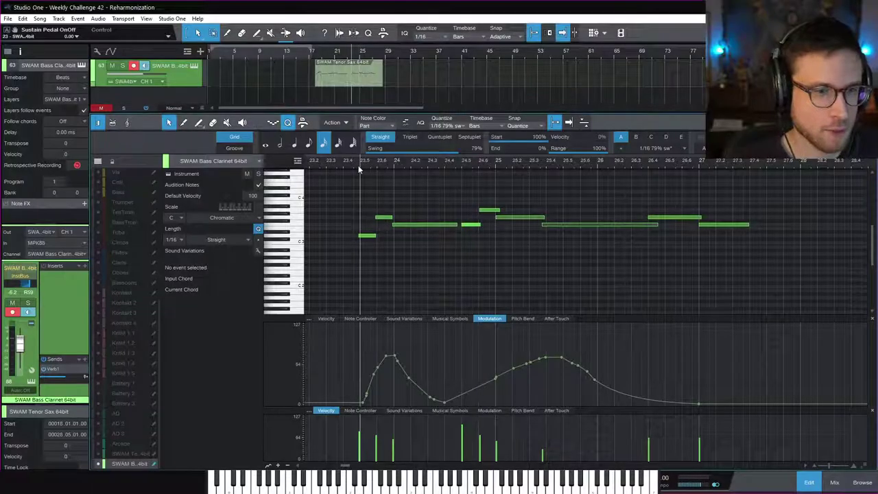
key("space")
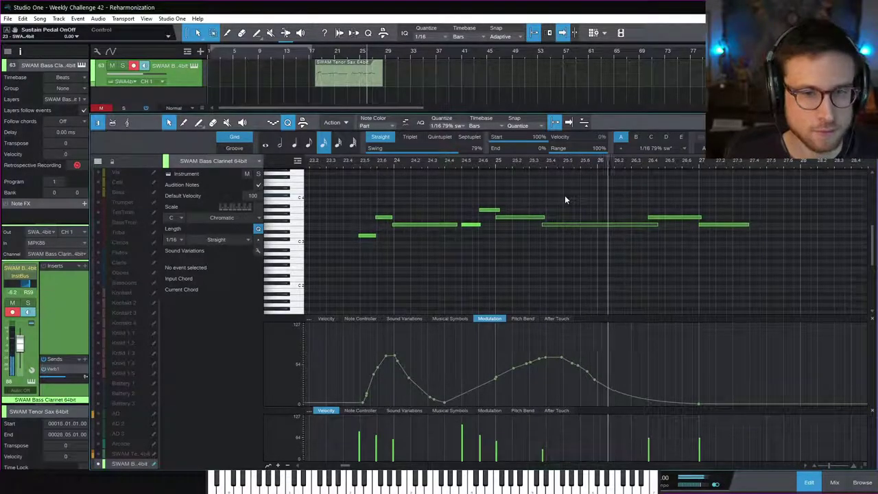
left_click(475, 164)
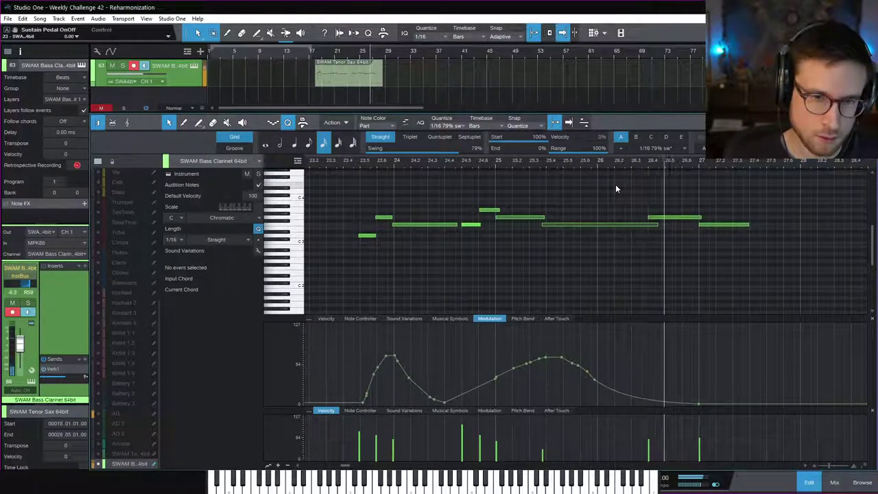
key("space")
Close the note editor and add SWAM Flute 64bit from the Audio Modeling instruments as a new track below the bass clarinet
left_click(809, 483)
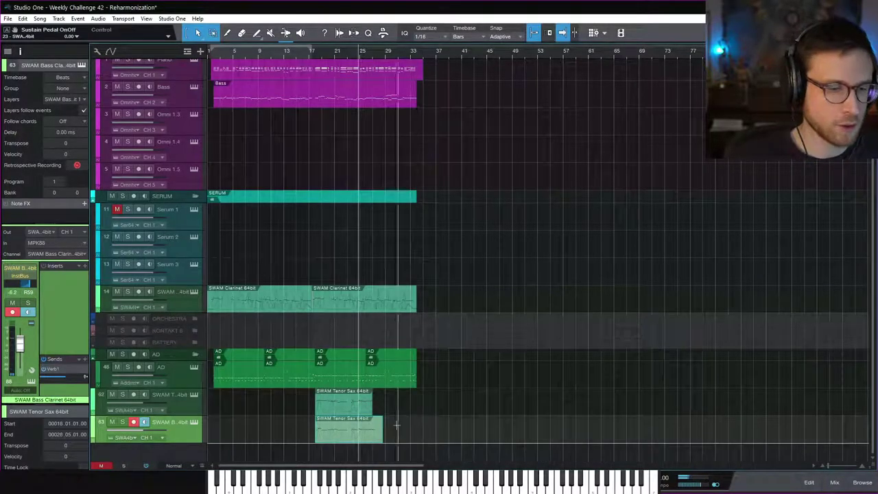
left_click(862, 483)
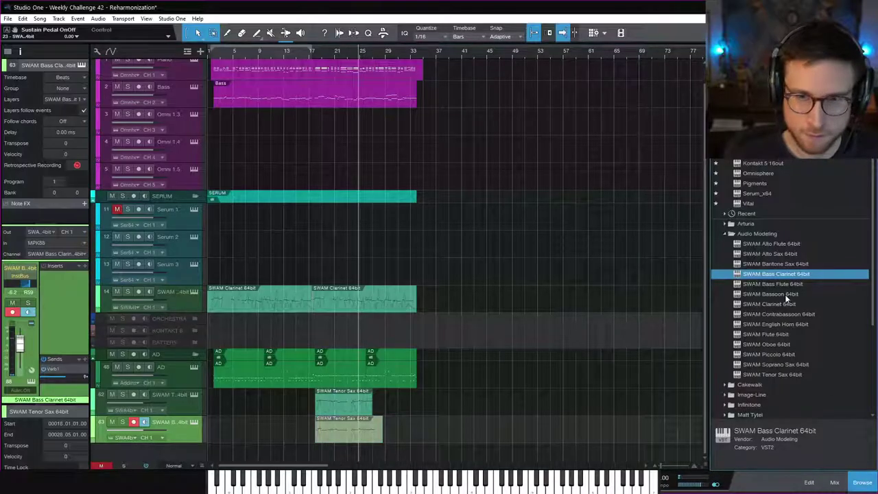
left_click(769, 254)
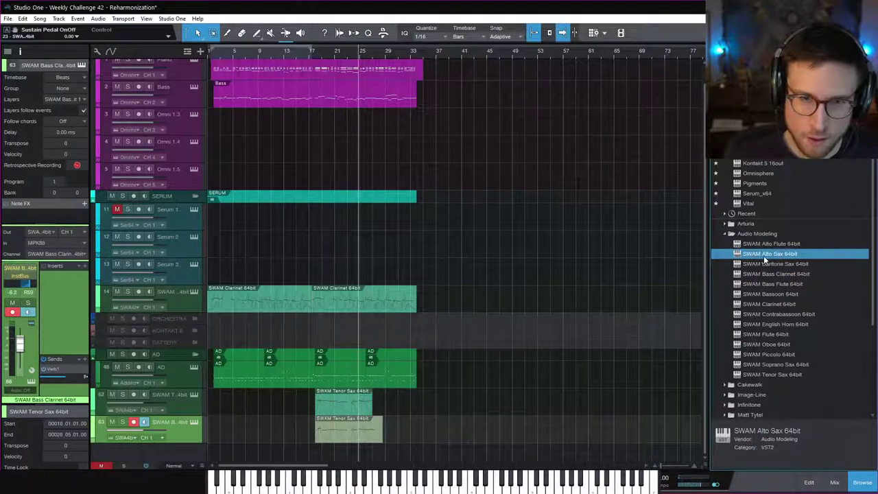
left_click(795, 343)
left_click(786, 336)
left_click_drag(788, 336, 336, 460)
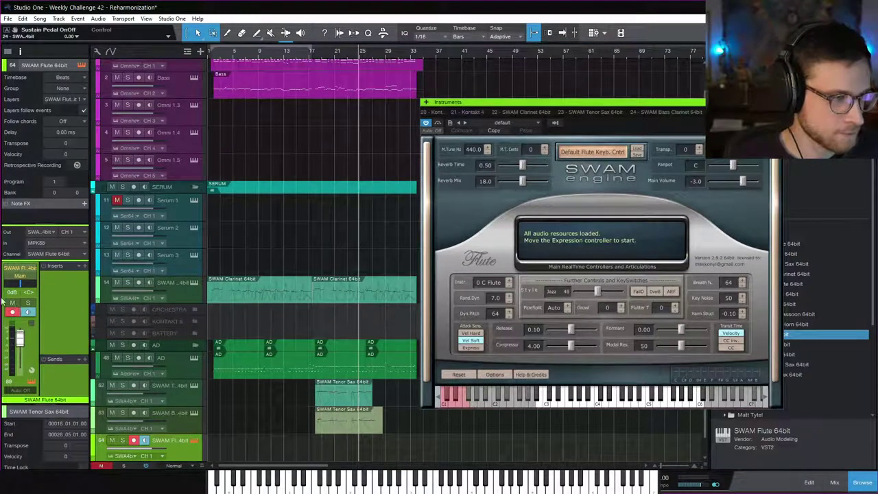
Route the flute channel's output to InstBus and add a send to Verb1
left_click(28, 280)
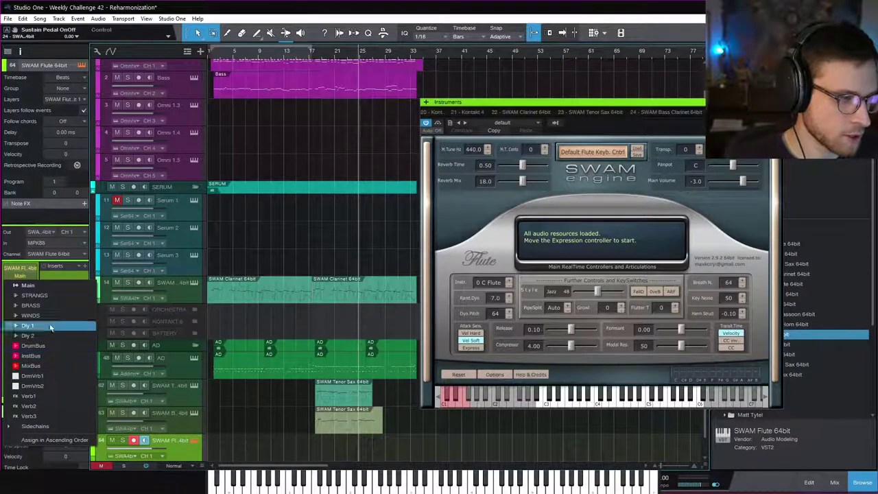
left_click(50, 279)
left_click(52, 279)
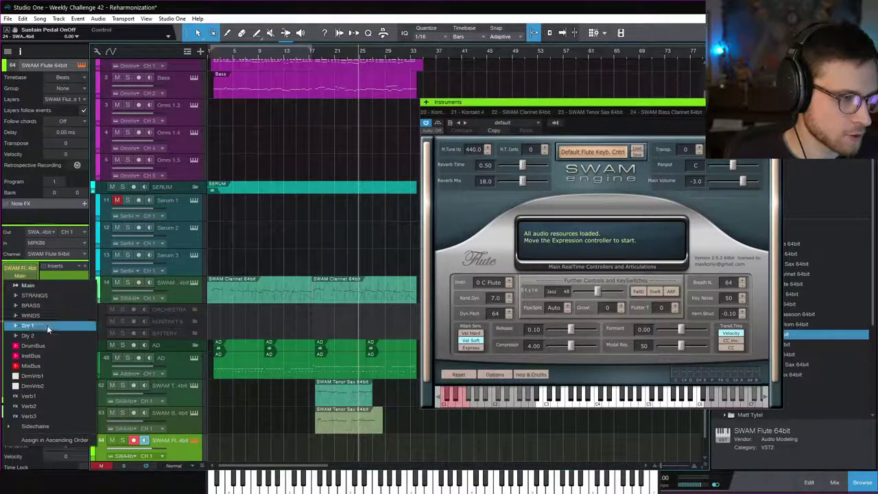
left_click(59, 354)
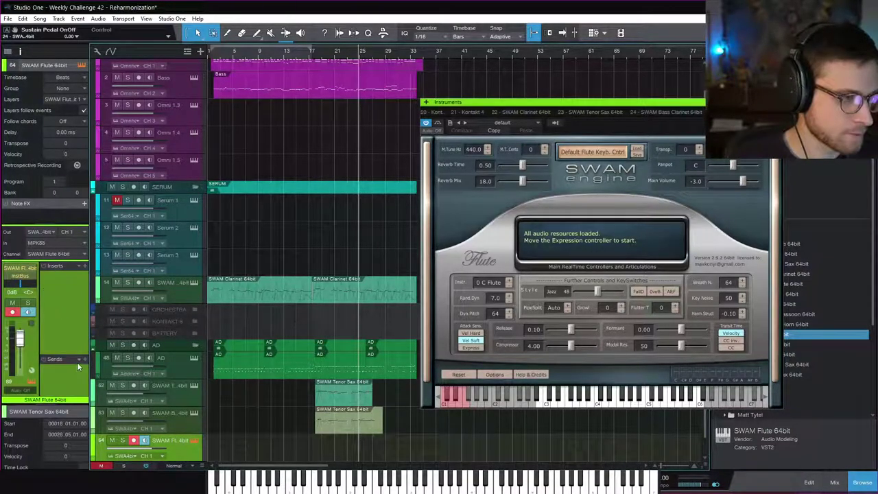
left_click(83, 361)
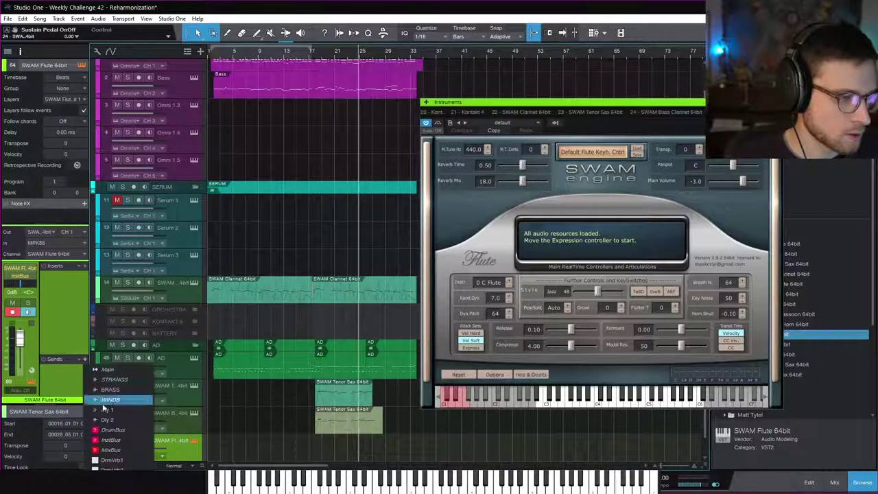
left_click(111, 460)
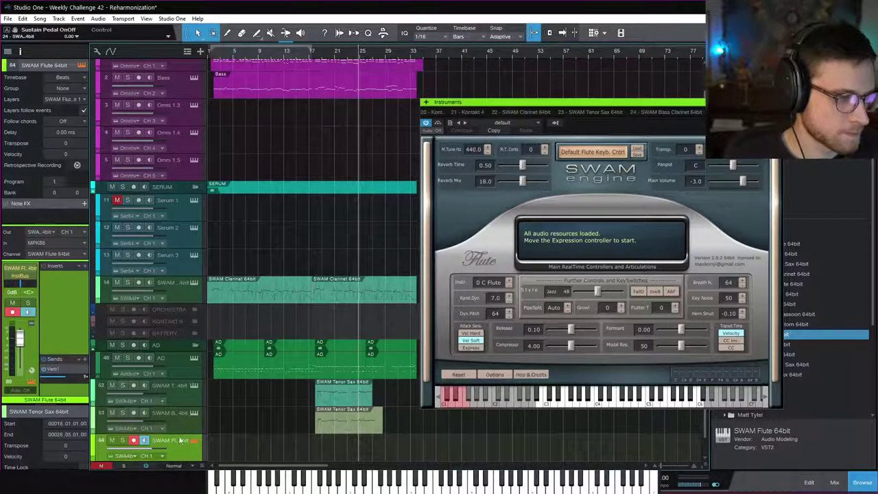
In the flute's MIDI mapping, assign Expression to CC 1 and Vibrato Depth to CC 11, and return to its main page
left_click(495, 375)
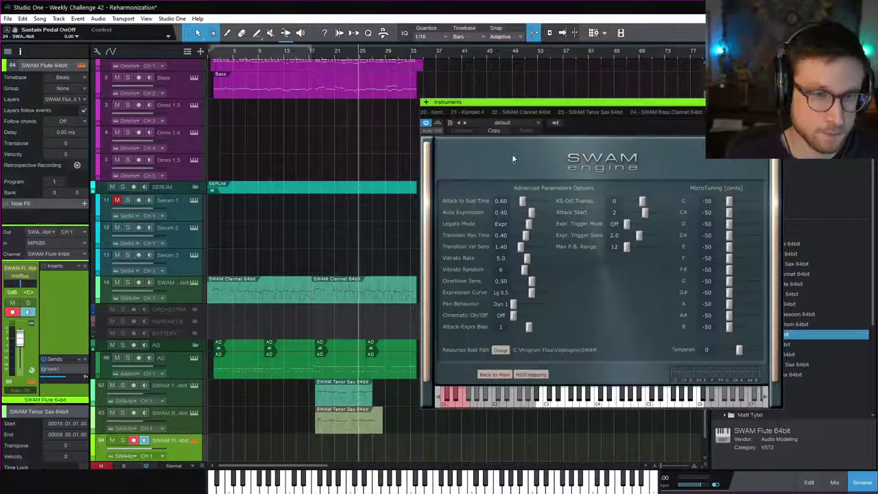
left_click(526, 375)
left_click(506, 205)
left_click(516, 194)
left_click(511, 214)
left_click(533, 302)
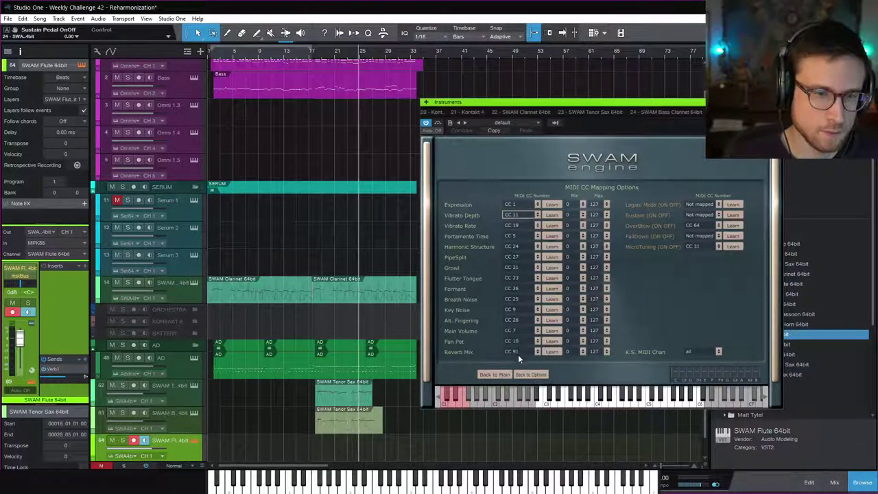
left_click(494, 374)
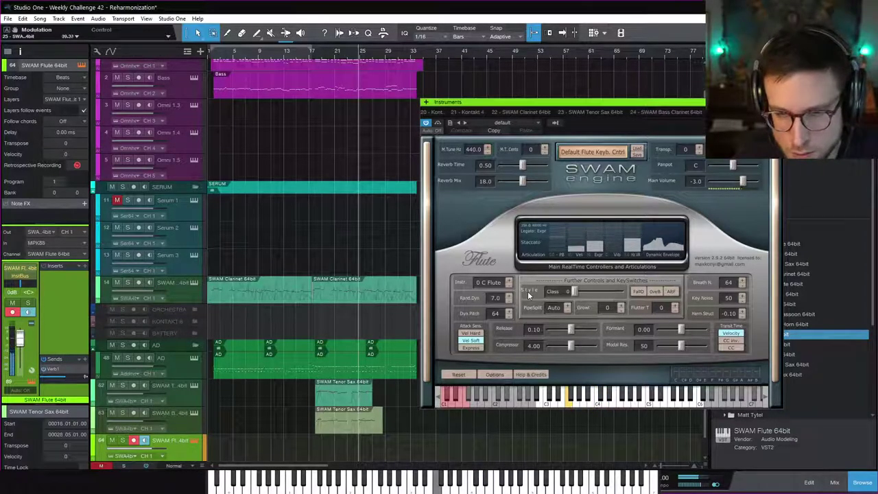
Try the flute's style at Ethnic 99 with overblow switched on and off, and return the style to Class 0
left_click_drag(577, 290, 621, 291)
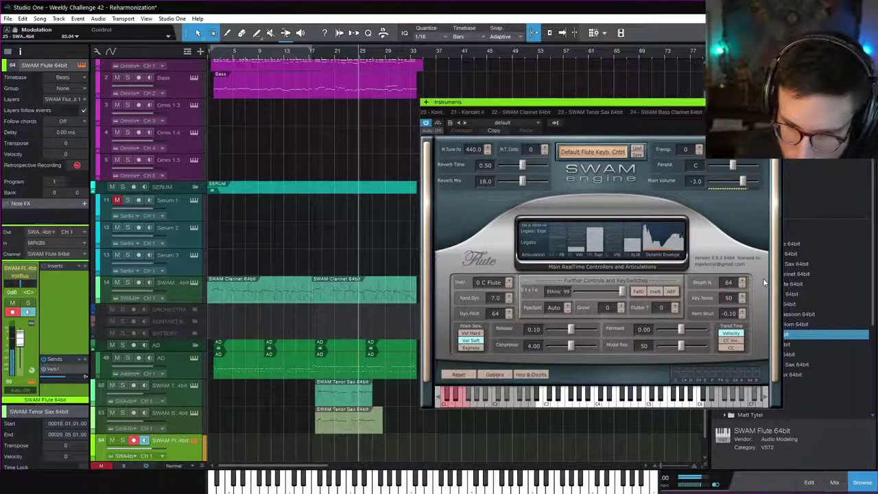
left_click(651, 292)
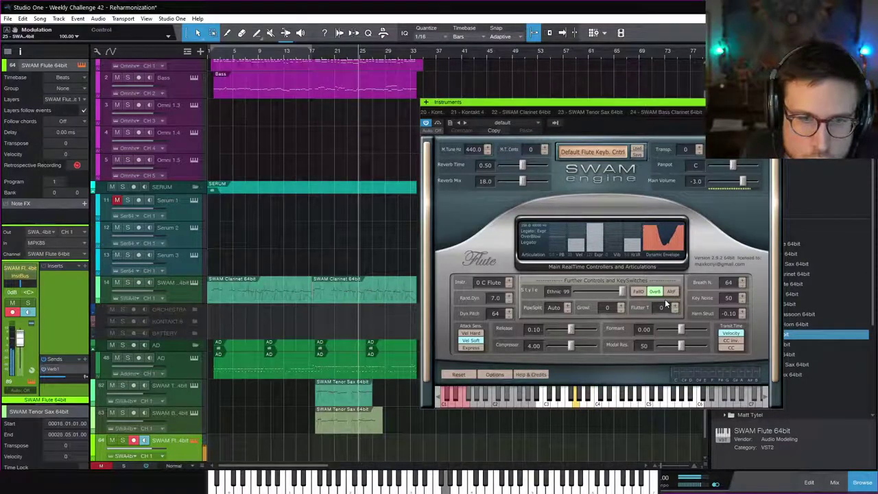
left_click(655, 292)
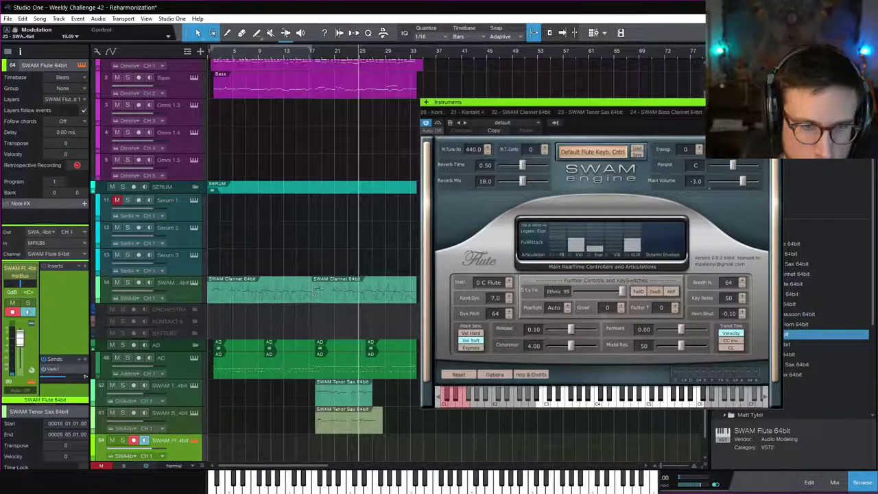
left_click_drag(622, 292, 429, 291)
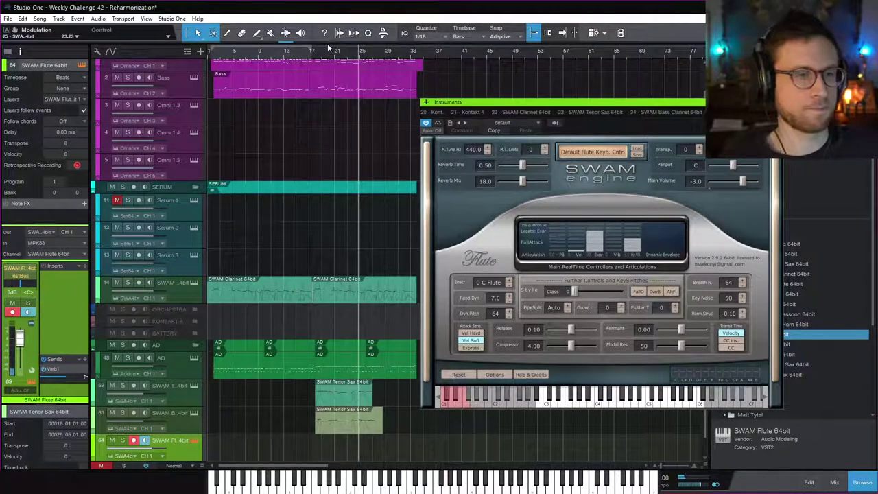
Play the arrangement from bar 17 to try out the flute and close the instrument window
left_click(310, 59)
key("f")
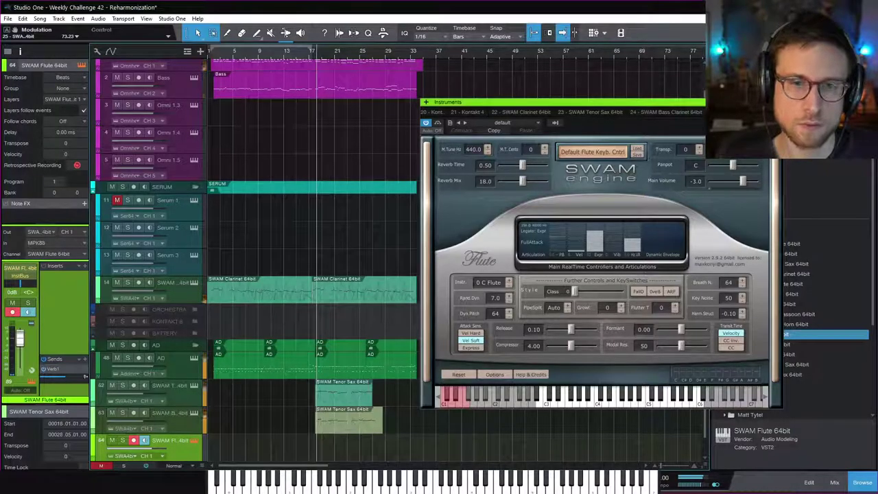
key("F11")
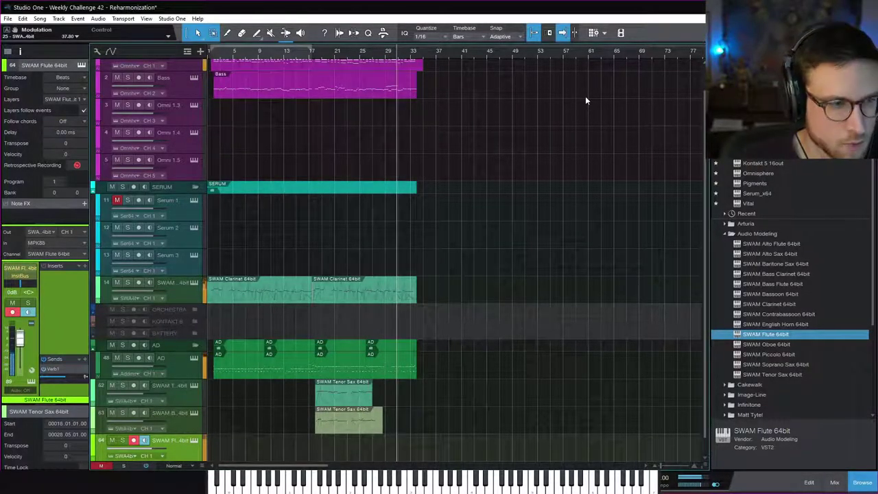
Play the arrangement repeatedly from about bar 23 while trying out flute lines over it
key("space")
left_click(352, 59)
key("space")
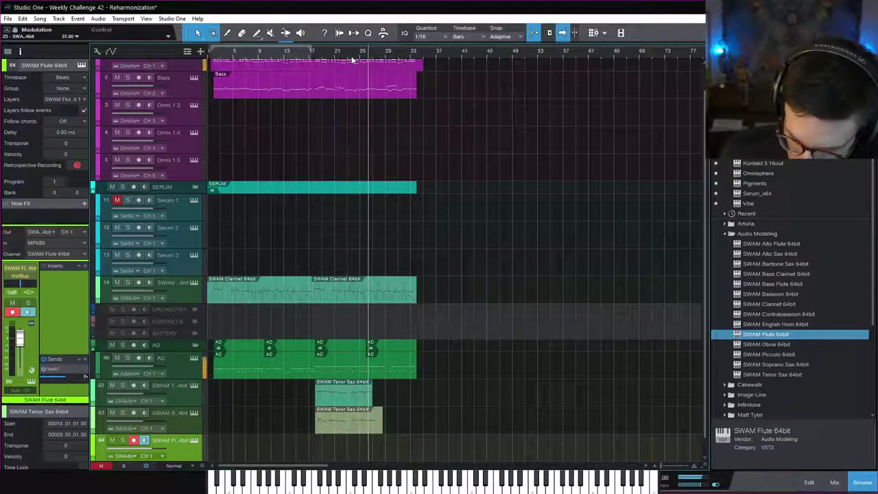
key("space")
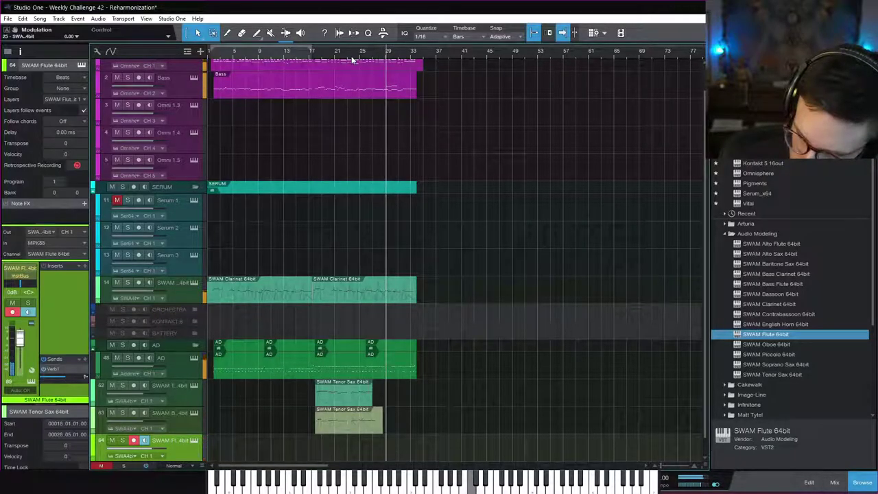
left_click(351, 59)
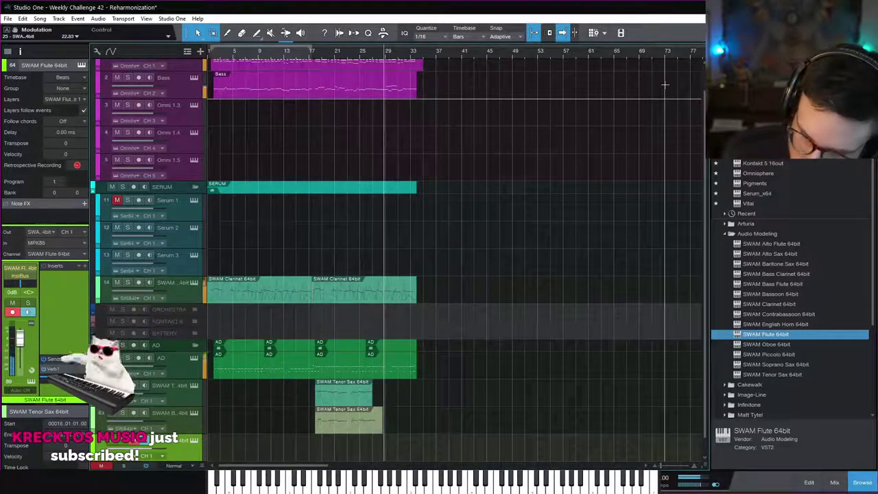
key("space")
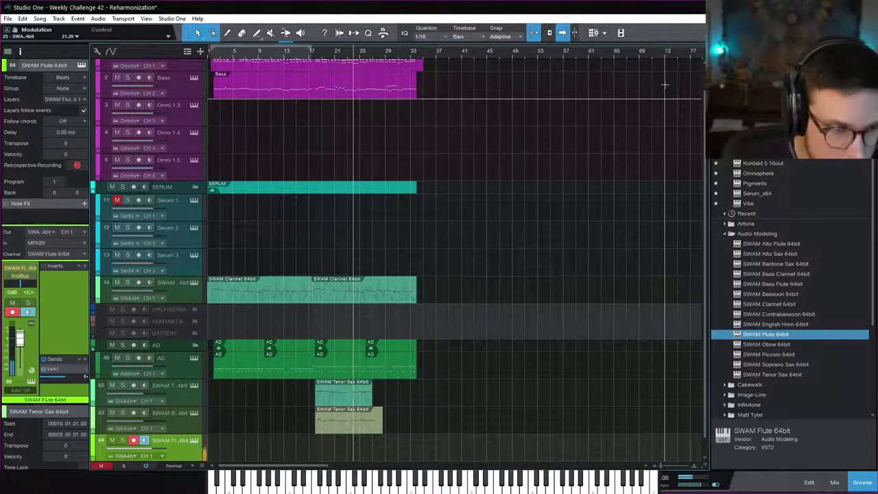
key("space")
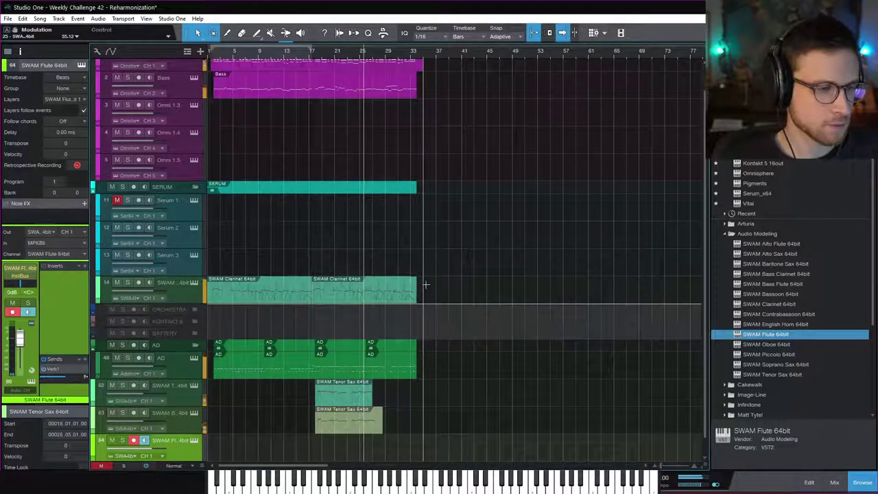
key("space")
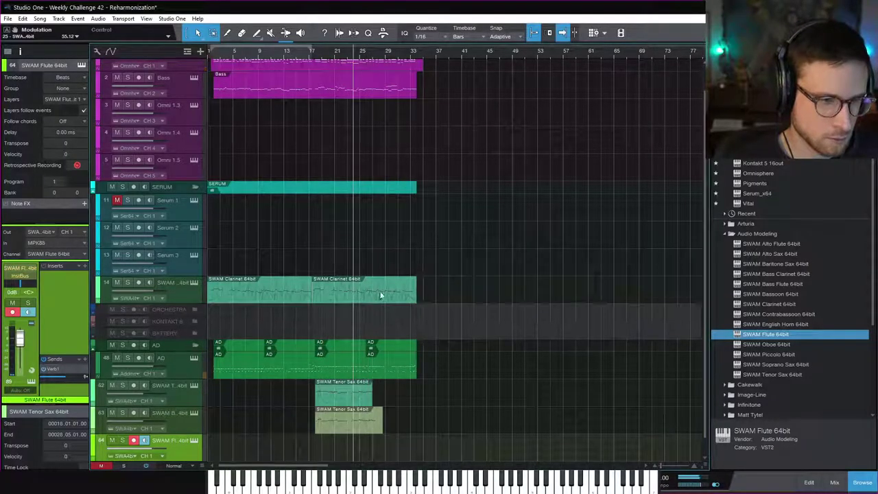
Copy the clarinet part from bar 25 to bar 34 onto the flute track and delete its opening notes in bar 25
left_click_drag(364, 285, 398, 439)
double_click(383, 451)
left_click_drag(490, 236, 544, 296)
key("Delete")
Audition the copied flute part from about 25.5 and transpose all its notes up one octave
left_click(544, 163)
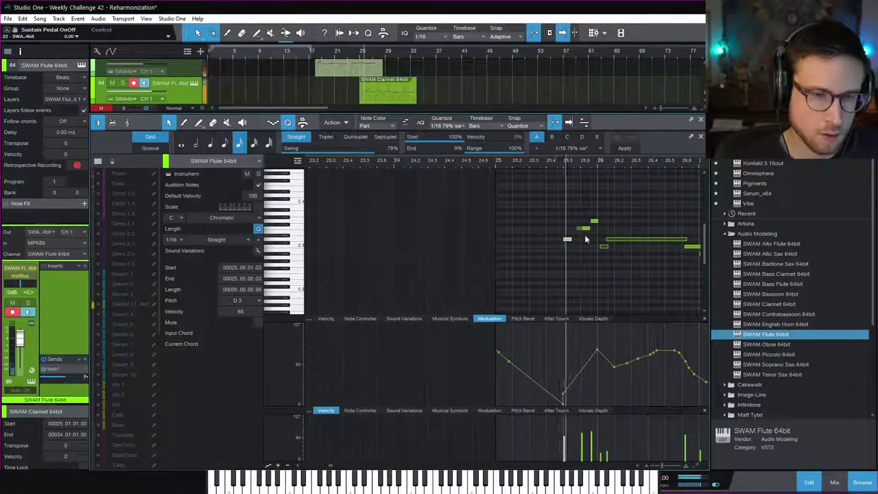
scroll(585, 237, "right", 3)
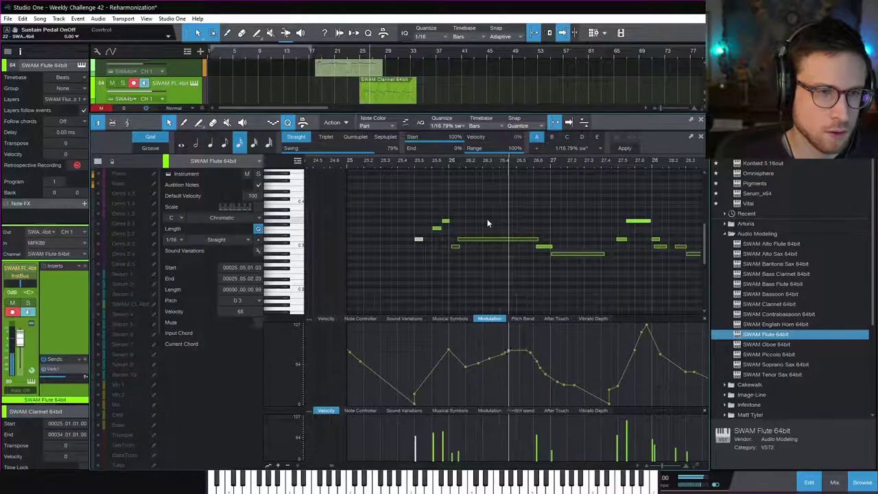
left_click(421, 201)
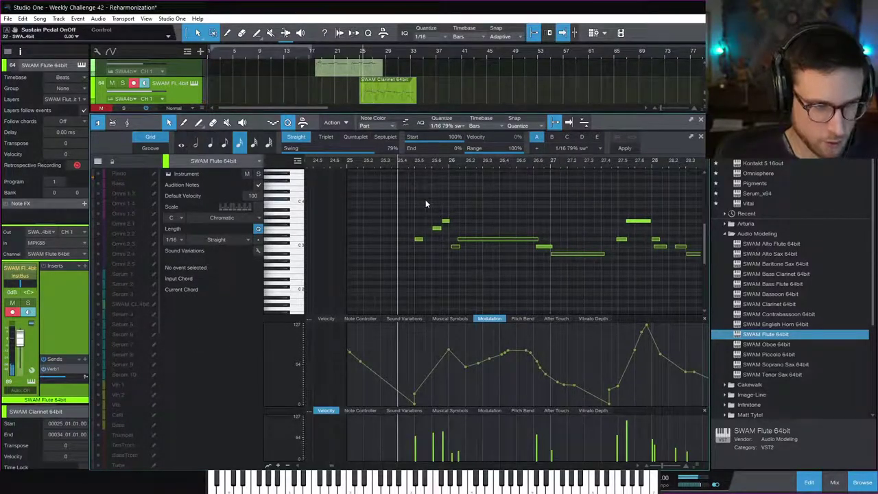
scroll(431, 200, "down", 2)
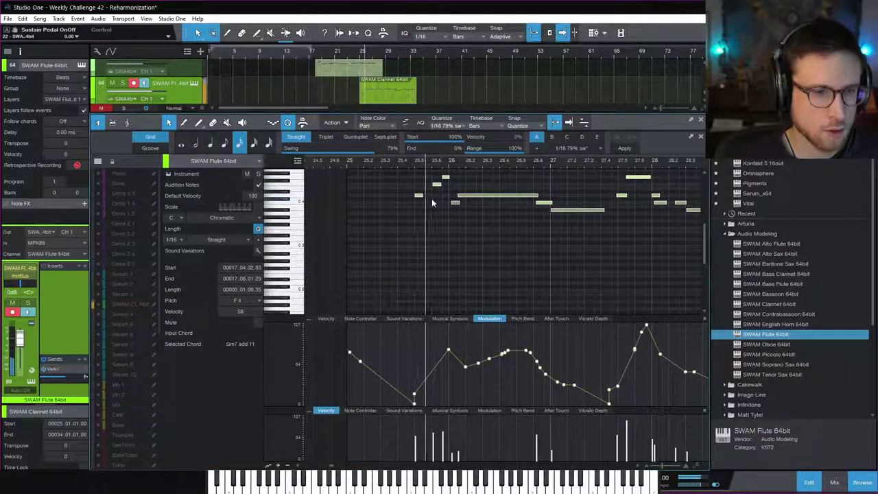
Examine the CPU load of each device in the performance monitor's device list, down to the SWAM instruments
scroll(527, 210, "right", 2)
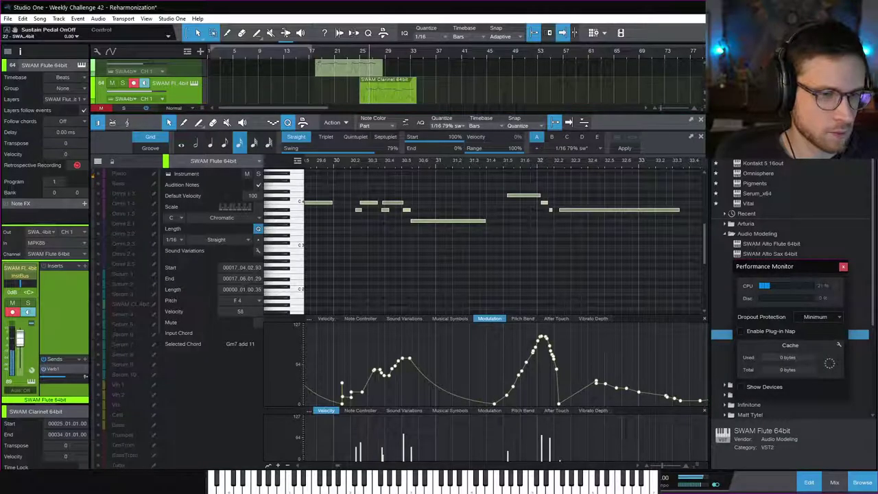
left_click_drag(797, 265, 470, 156)
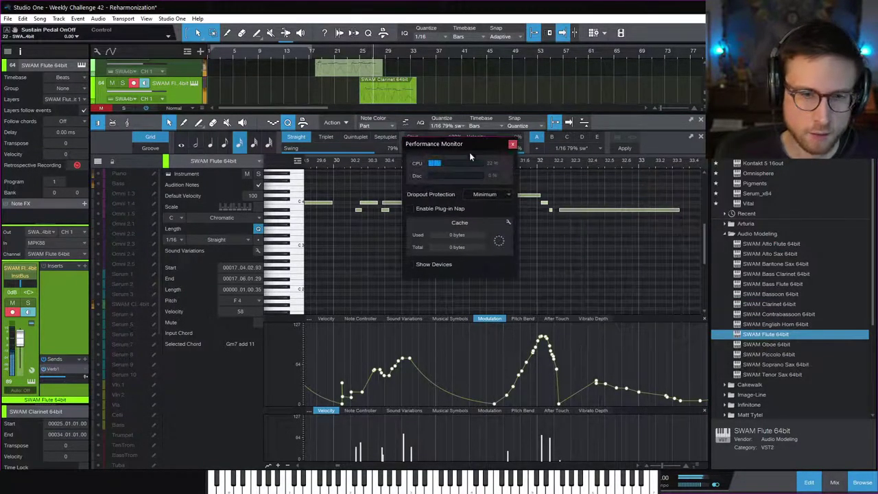
left_click(410, 264)
scroll(572, 295, "down", 3)
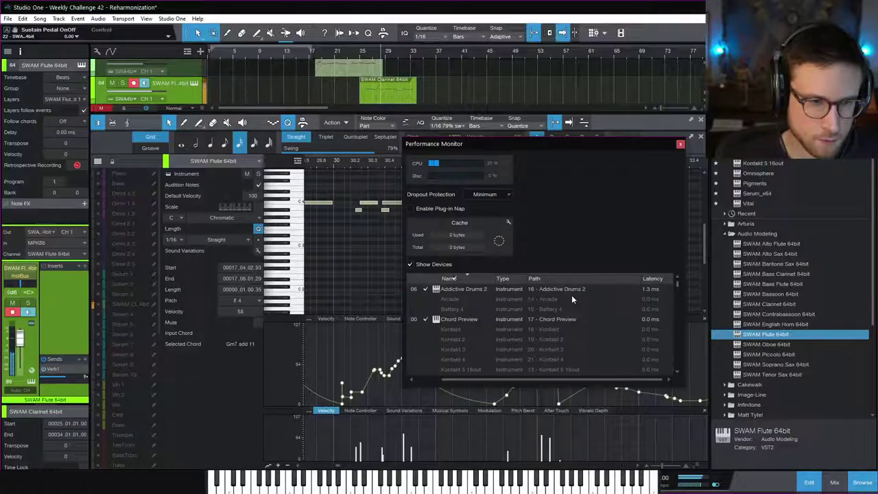
scroll(570, 296, "right", 2)
scroll(570, 296, "down", 5)
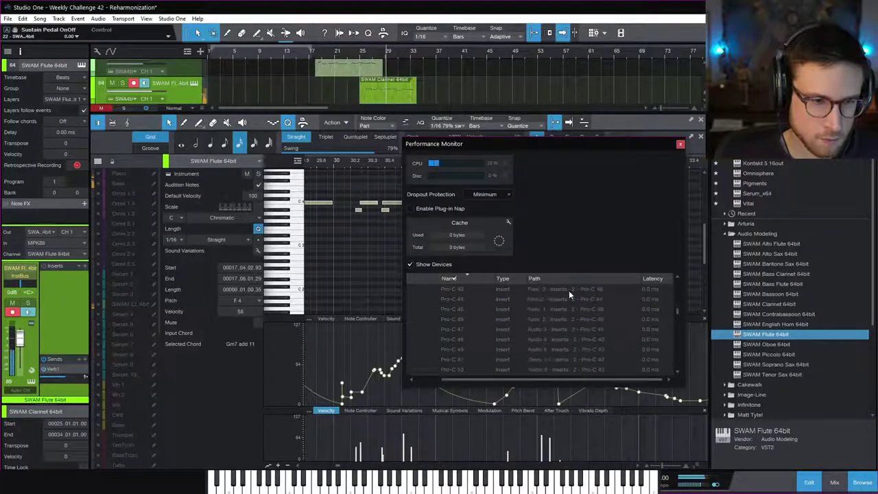
scroll(562, 316, "up", 2)
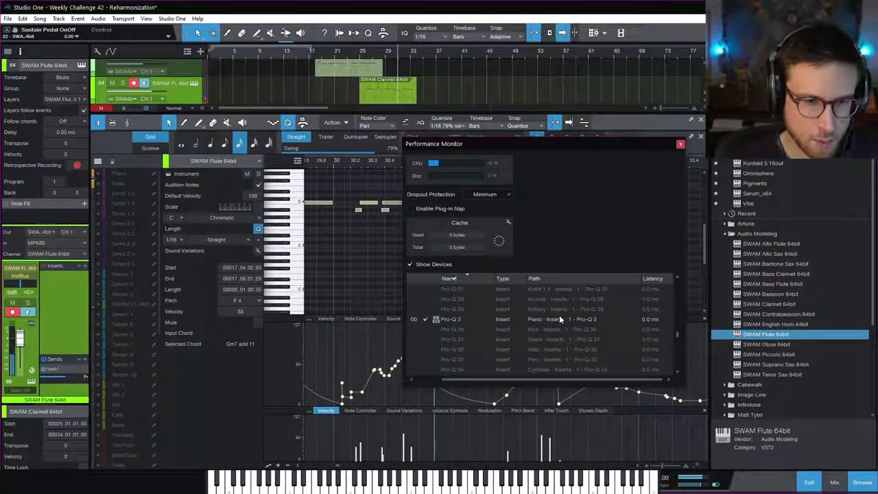
scroll(554, 317, "left", 2)
scroll(551, 315, "down", 5)
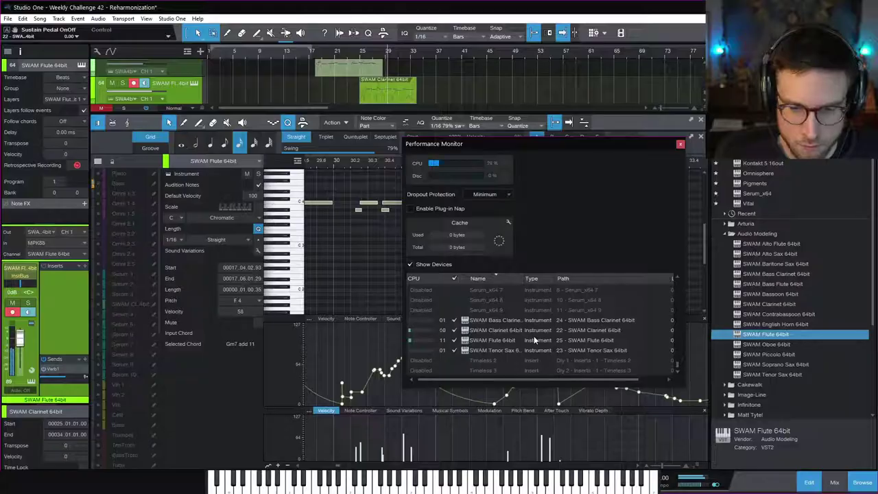
left_click(680, 143)
Stop playback, close the note editor and delete the copied clarinet part from the flute track
left_click(810, 483)
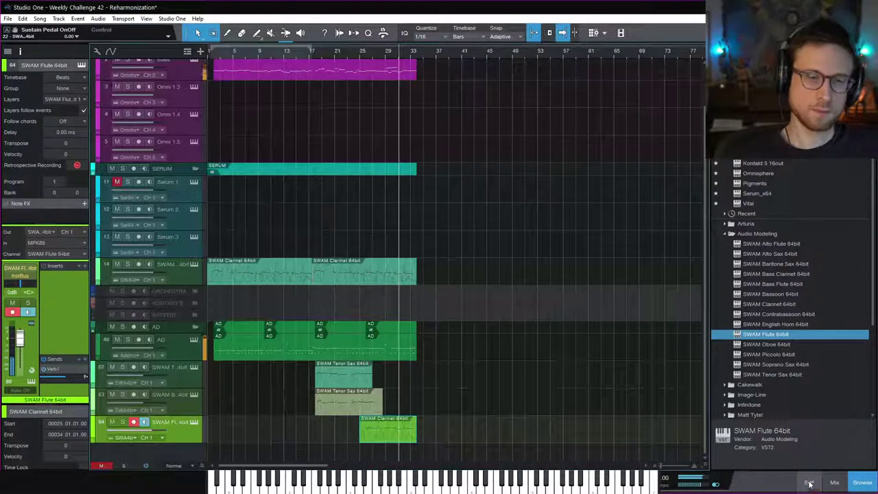
key("space")
key("Delete")
Play the arrangement repeatedly from bar 25 while trying out new flute lines over it
left_click(360, 55)
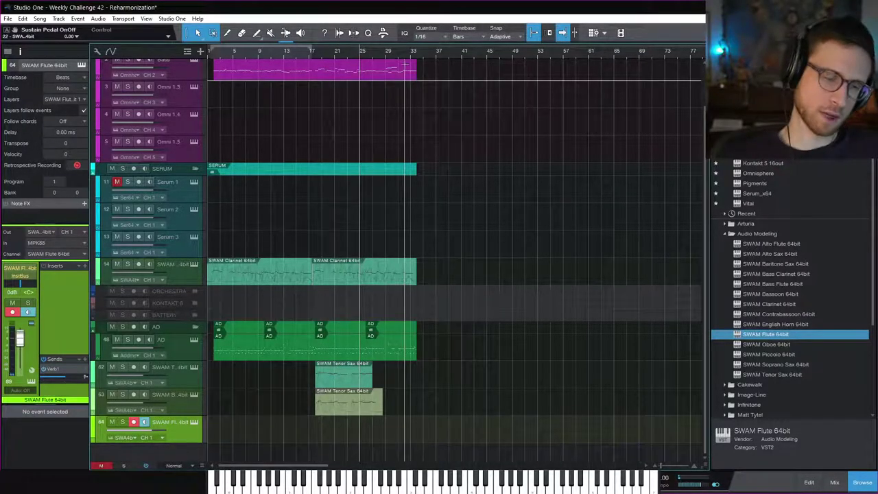
key("space")
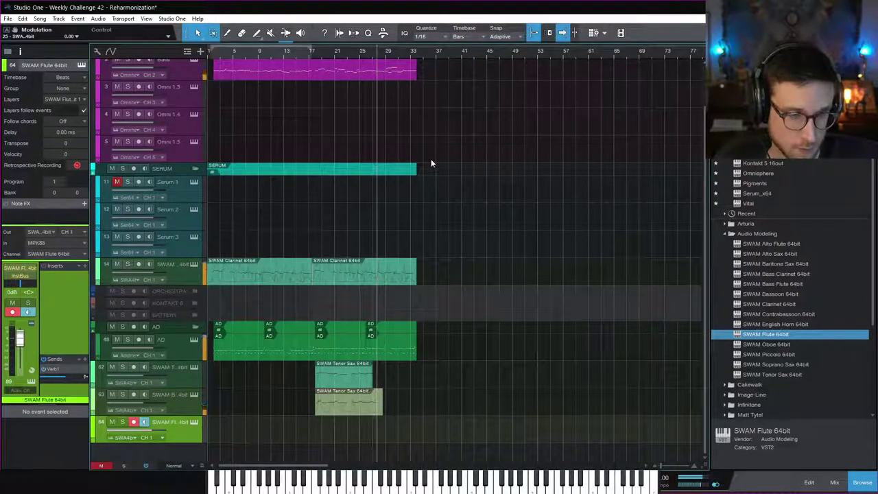
left_click(371, 54)
left_click(363, 53)
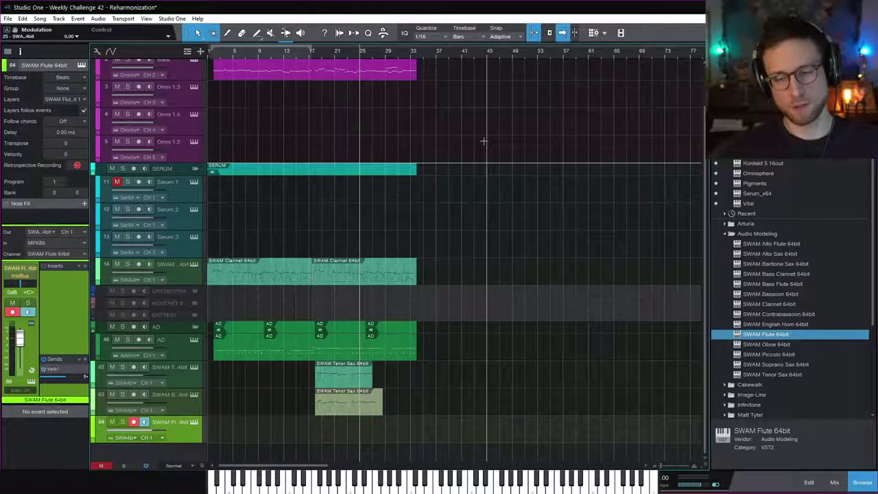
key("space")
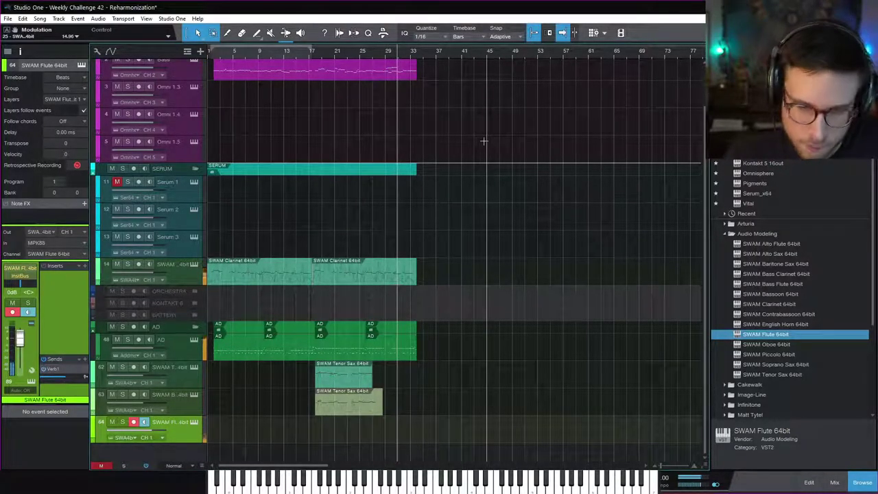
key("space")
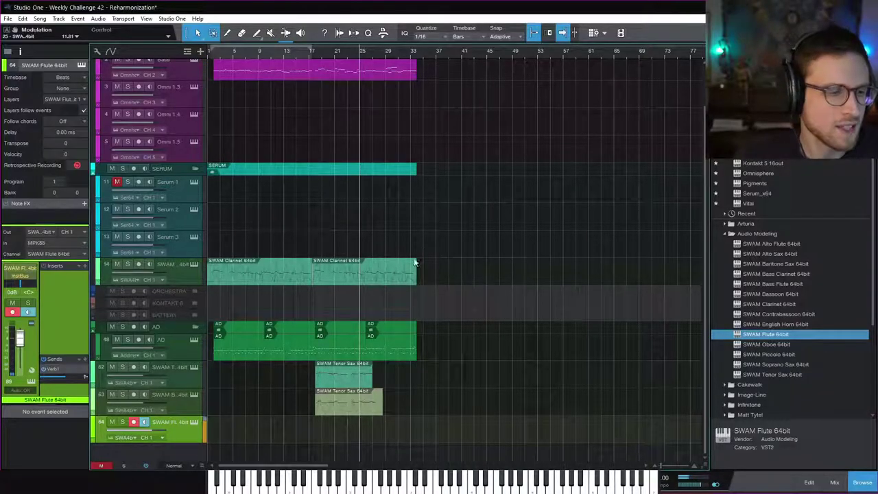
Expand the ORCHESTRA and STRANGS folders and enable the disabled Vln 1 track
left_click(194, 291)
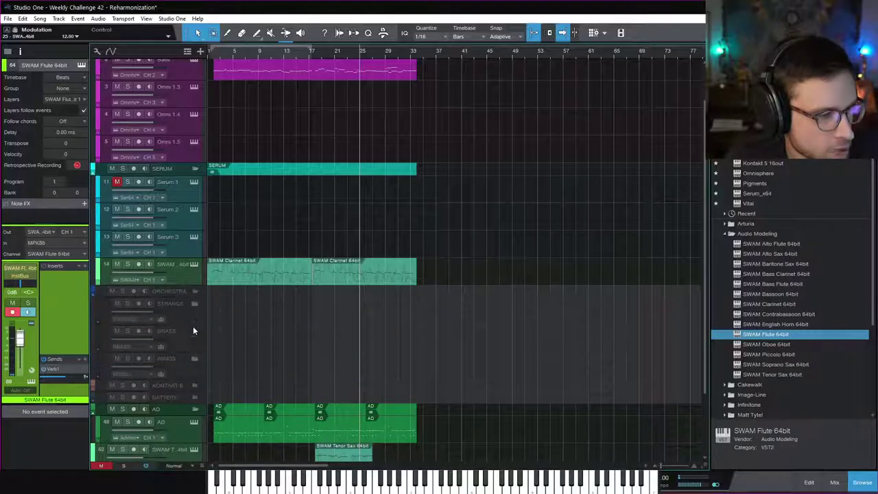
left_click(194, 304)
left_click(188, 343)
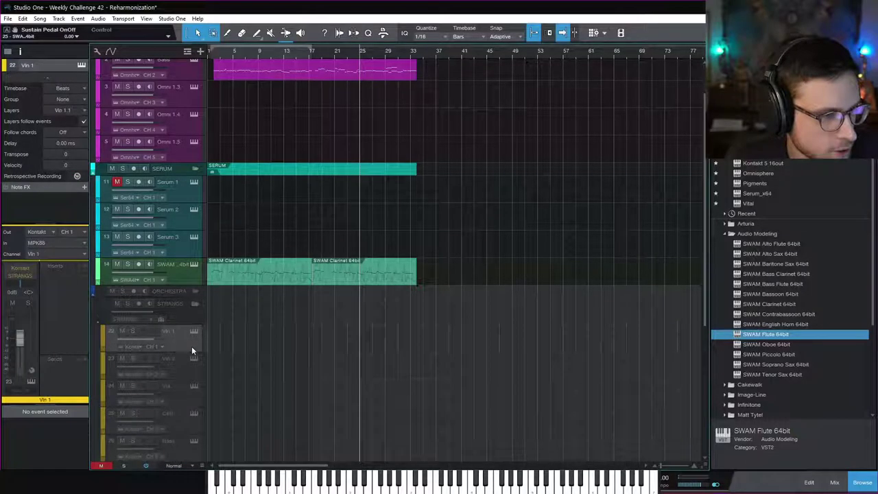
right_click(189, 342)
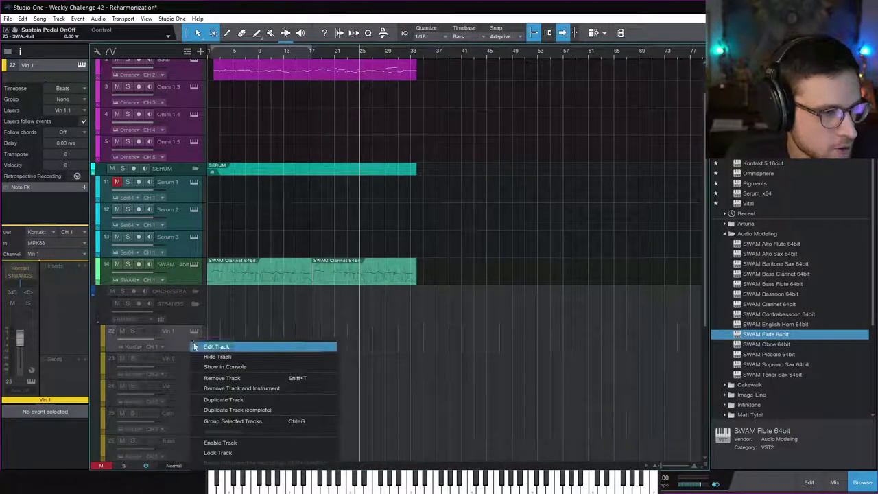
left_click(240, 443)
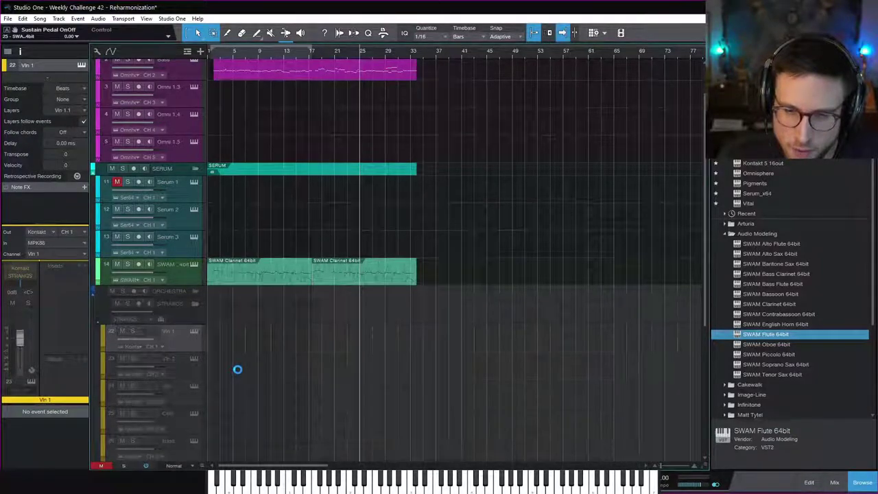
Open the Vln 1 track's Kontakt instrument, set the Violins 1 mic mix distance to 100%, and close the instrument window
left_click(194, 330)
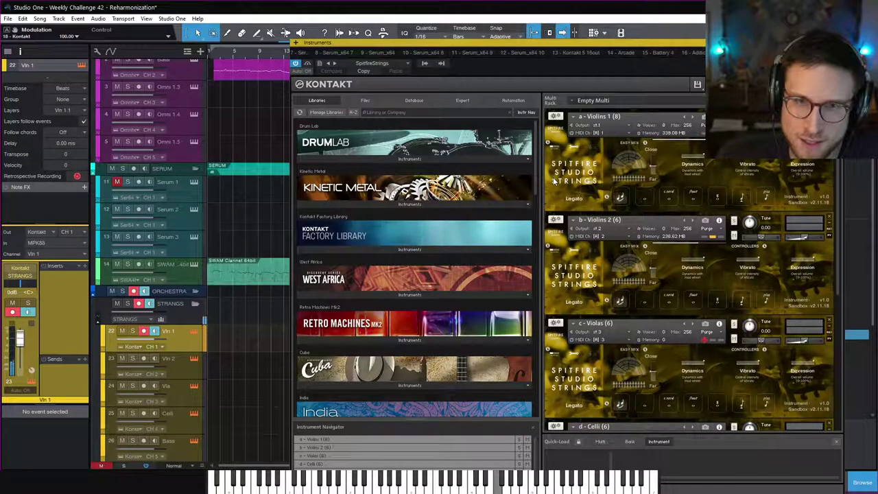
left_click(655, 168)
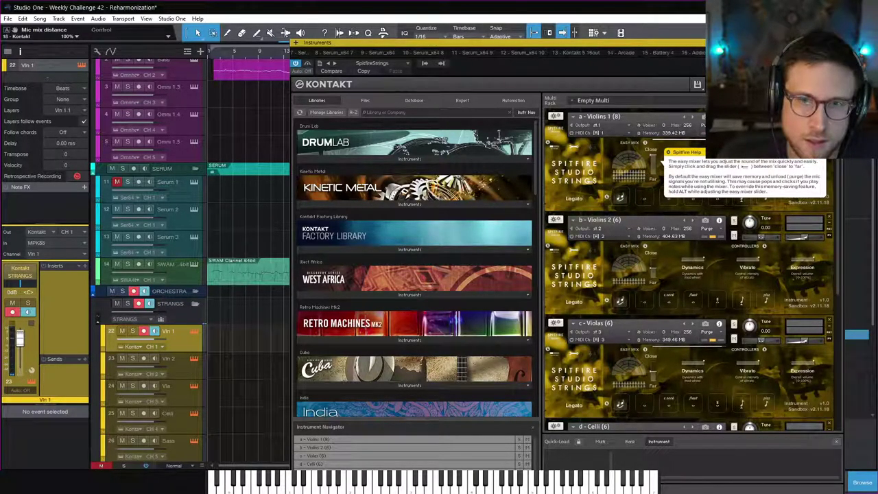
key("Escape")
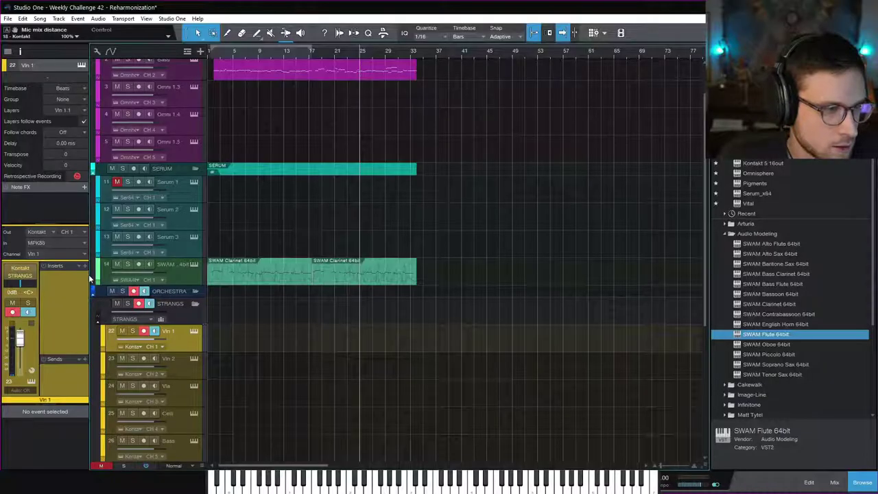
Add a send to the Verb1 reverb on the Vln 1 channel
left_click(85, 265)
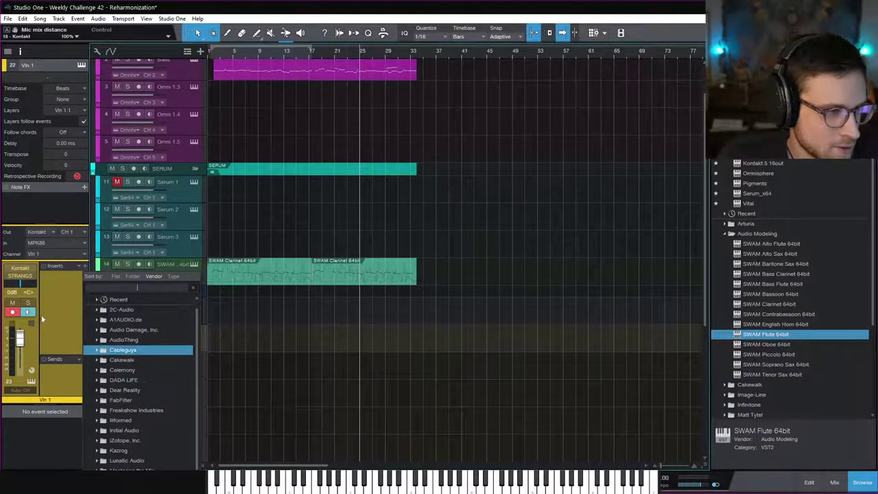
left_click(71, 340)
left_click(84, 358)
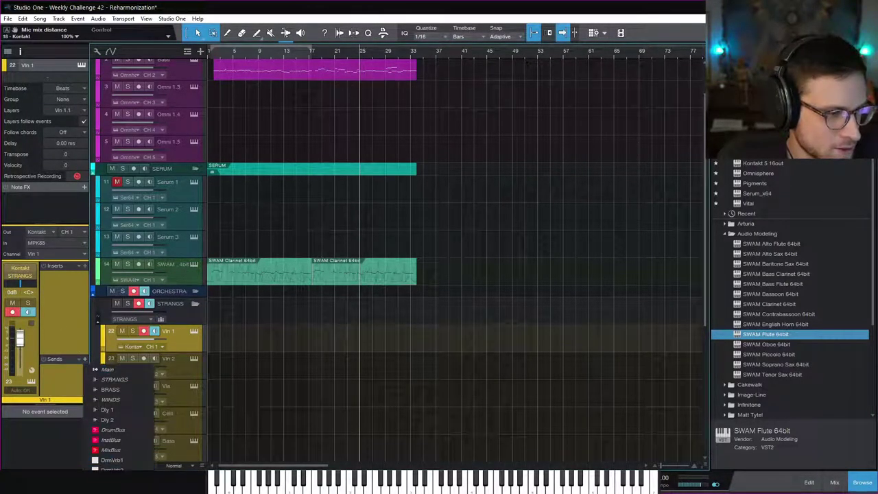
left_click(131, 460)
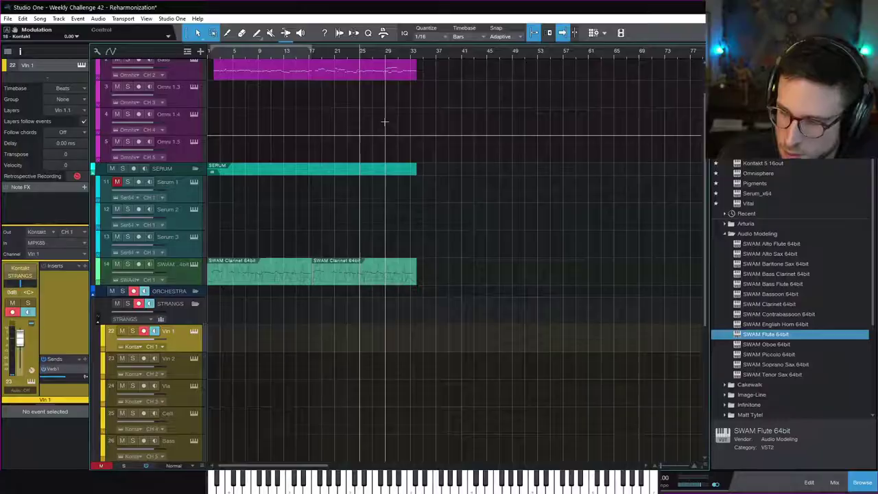
Try a first recorded violin take on the Vln 1 track from bar 25 and discard it
key("KP_Multiply")
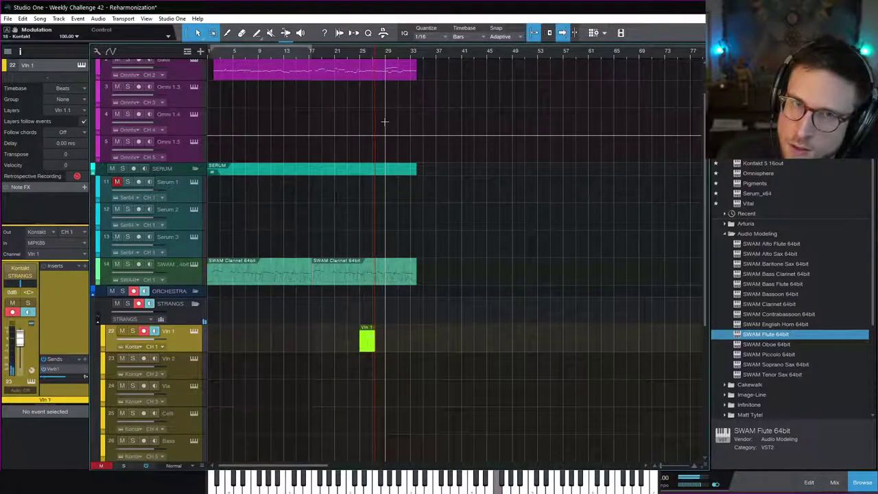
key("space")
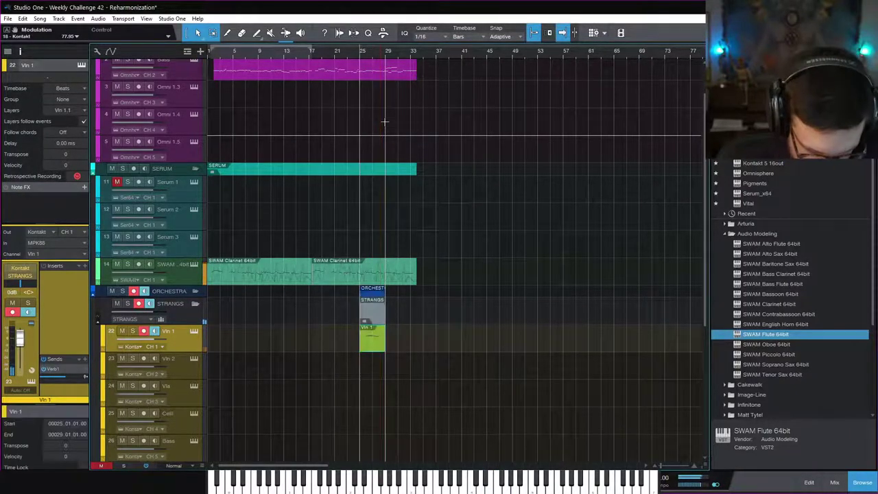
key("ctrl+z")
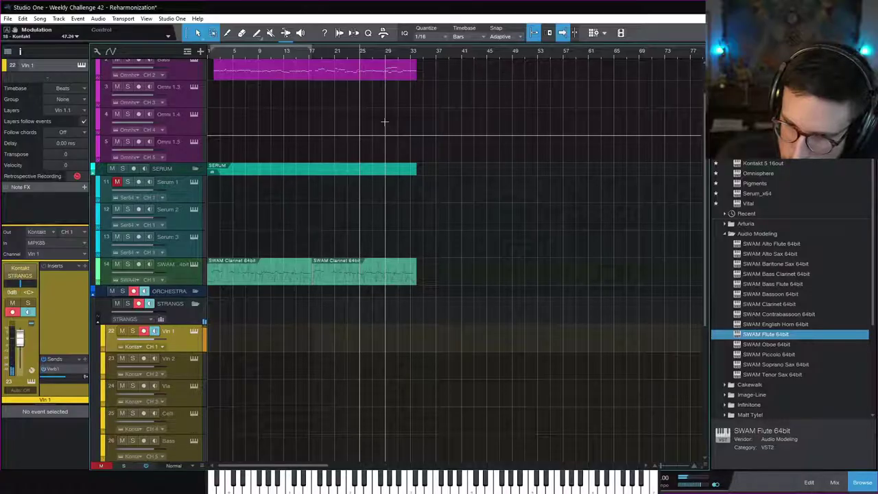
Record violin lines from bar 25 to bar 29 on the Vln 1 track and on the Vln 2 track
key("KP_Multiply")
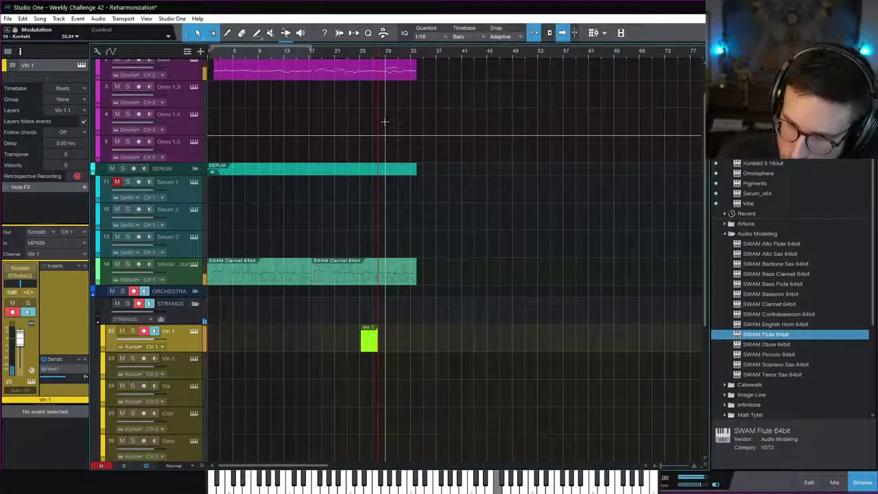
key("space")
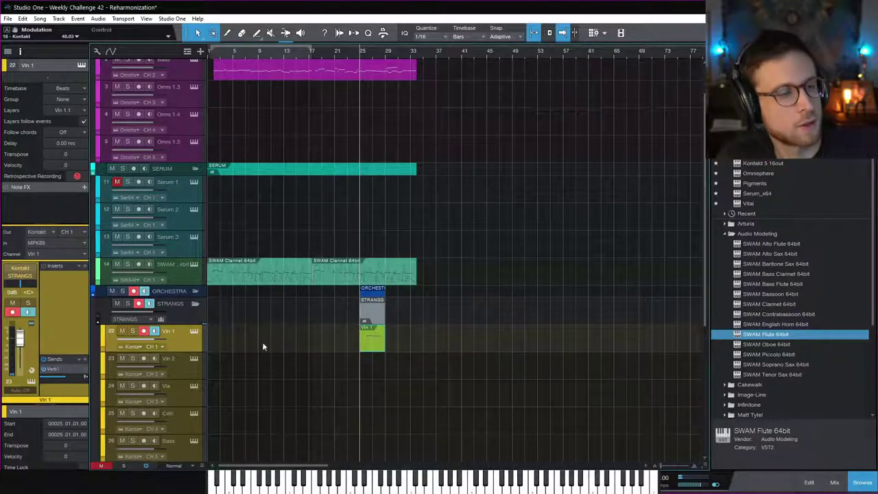
left_click(189, 372)
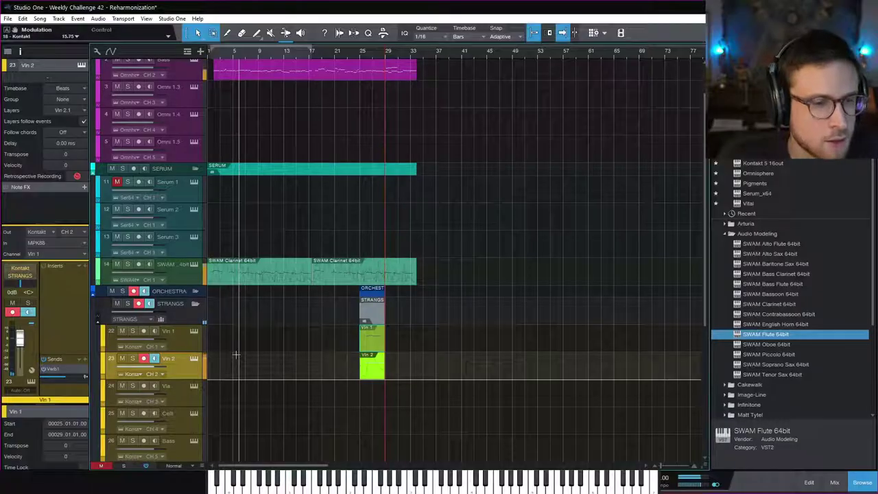
key("space")
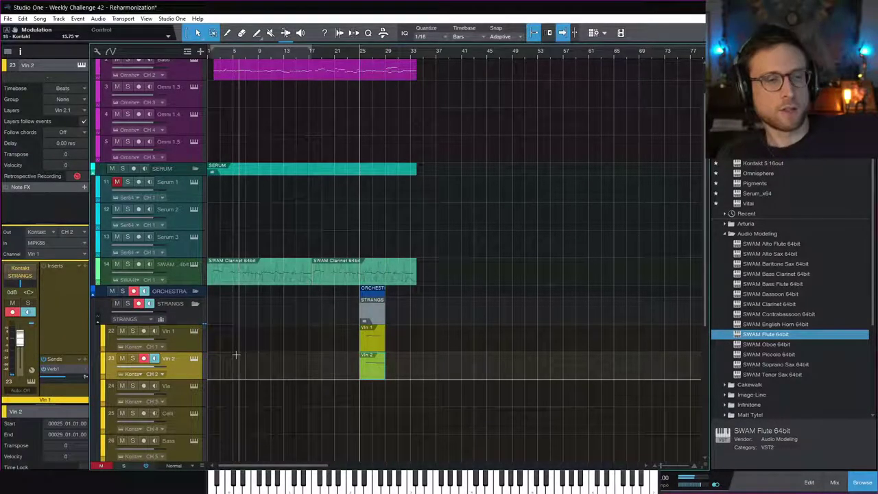
Play the arrangement from bar 25 with both violin parts, and undo the Vln 1 and Vln 2 recordings
scroll(465, 345, "down", 1)
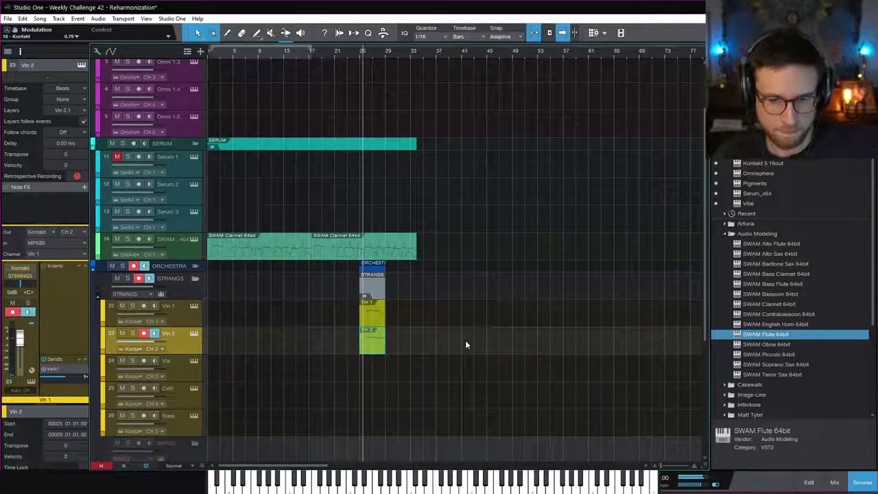
scroll(465, 341, "down", 3)
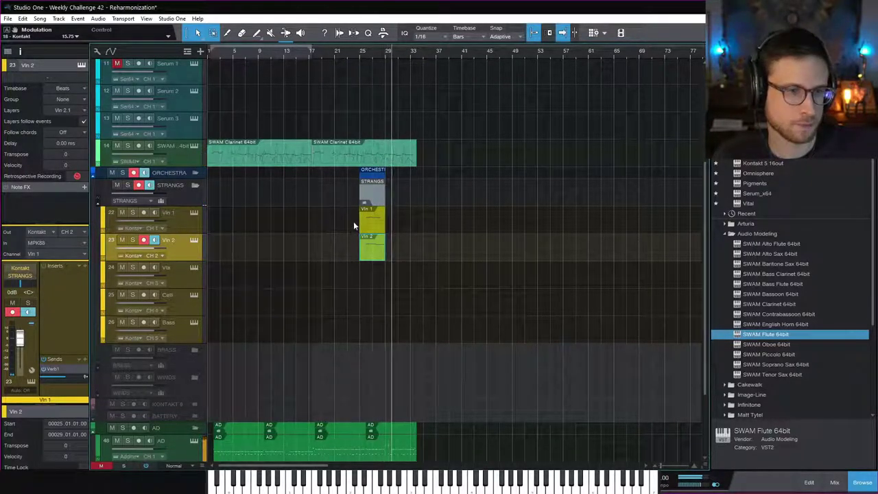
key("space")
key("ctrl+z")
Play the arrangement from about bar 23 and around bar 26 to hear where the tenor sax and bass clarinet parts end
scroll(449, 274, "down", 3)
left_click(350, 54)
key("space")
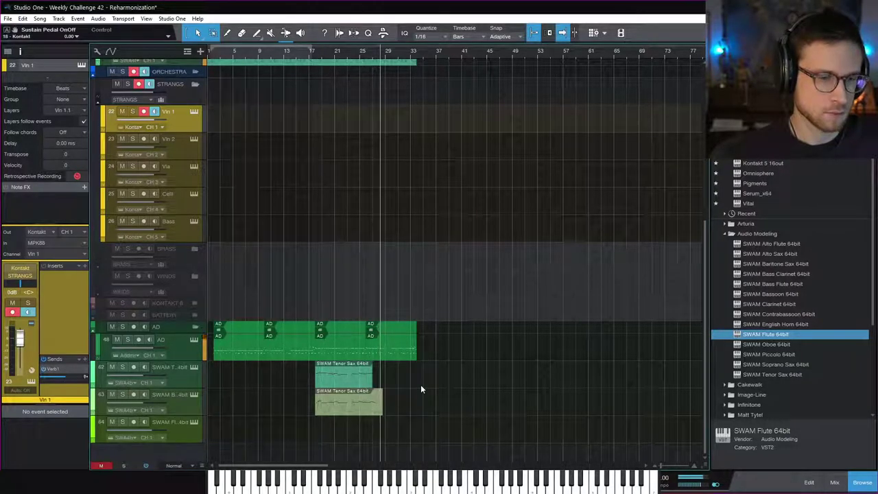
left_click(379, 58)
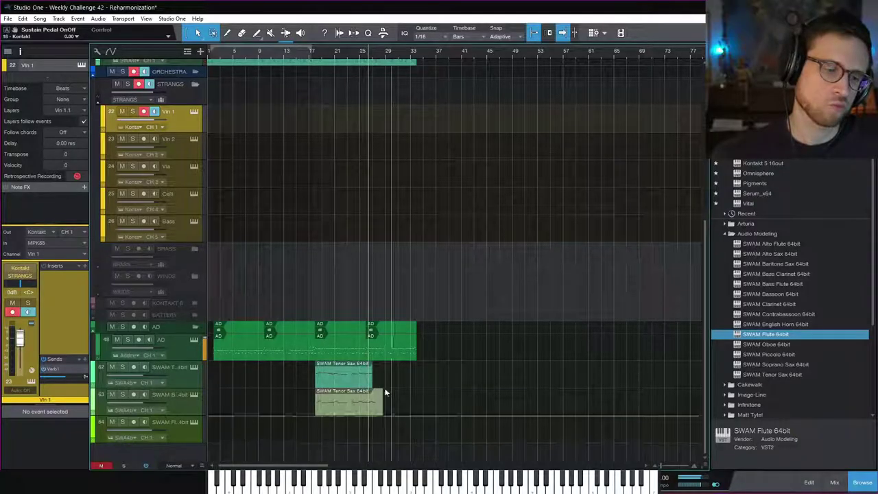
Open the tenor sax part in the note editor, show bars 23 to 27, and move the playhead to about 23.5
left_click(332, 384)
double_click(332, 384)
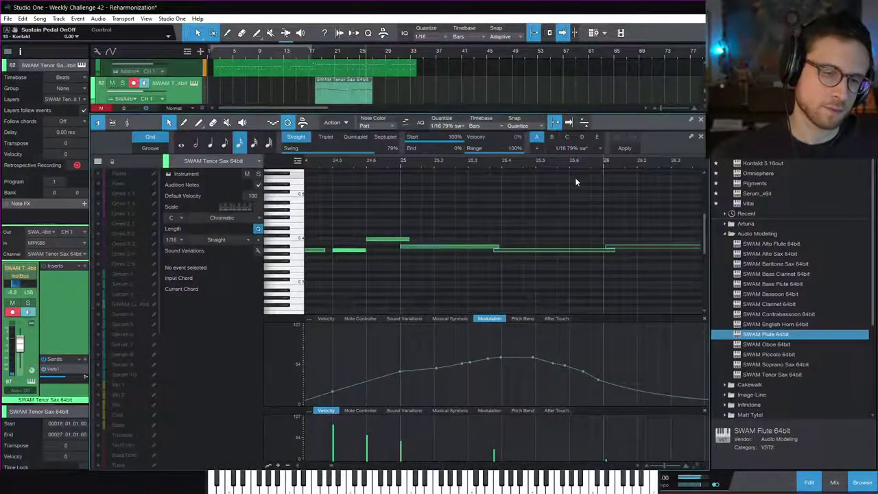
scroll(569, 206, "down", 3)
left_click(360, 162)
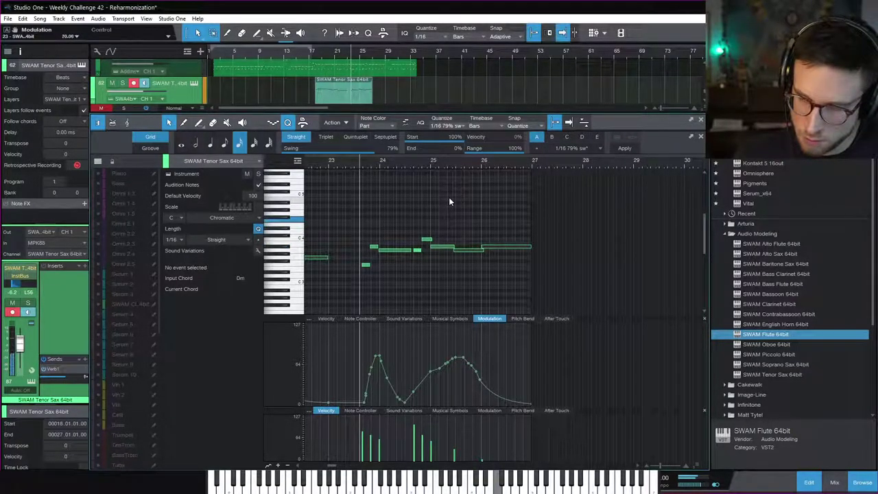
Play from about 23.5 and record a tenor sax line from about bar 26 to bar 30
key("space")
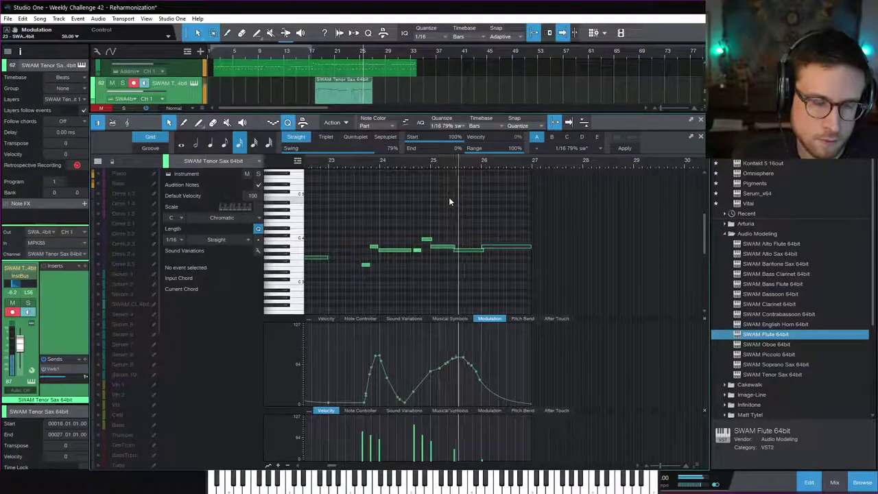
key("KP_Multiply")
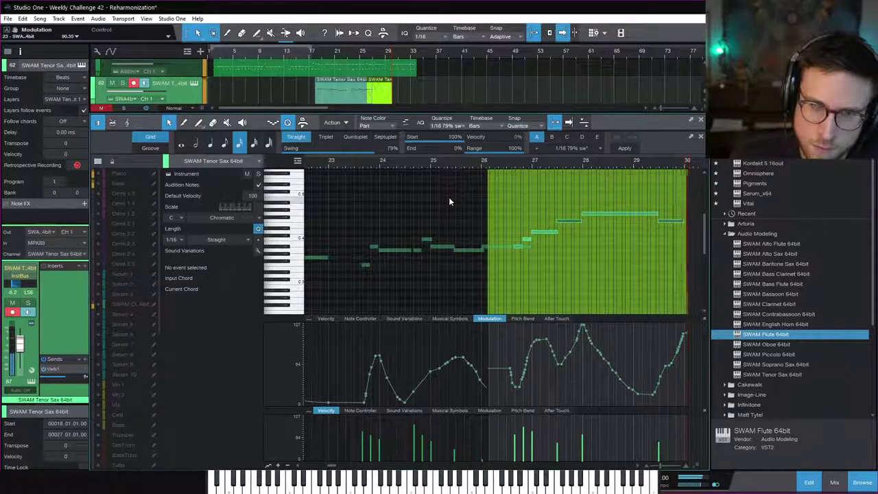
key("space")
Shorten the long A#3 note at bar 26 to end at 26.04.02.04, clearing the overlap with the next note, and play the passage
key("space")
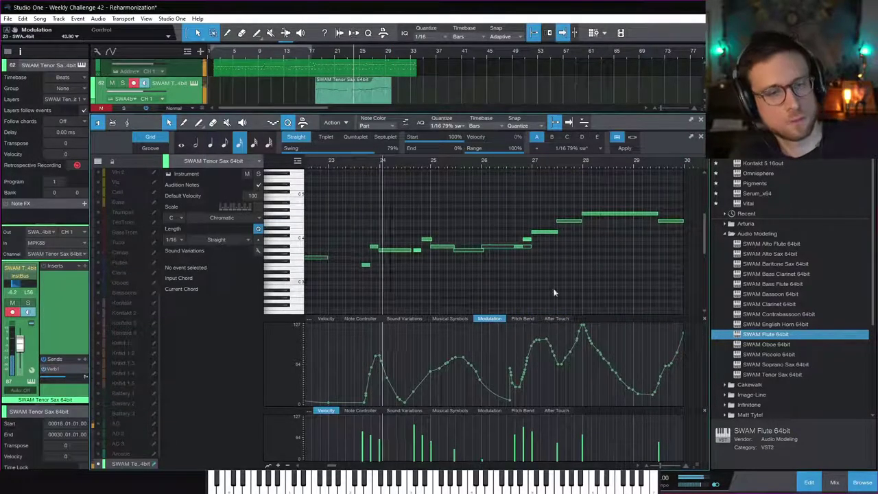
left_click(515, 247)
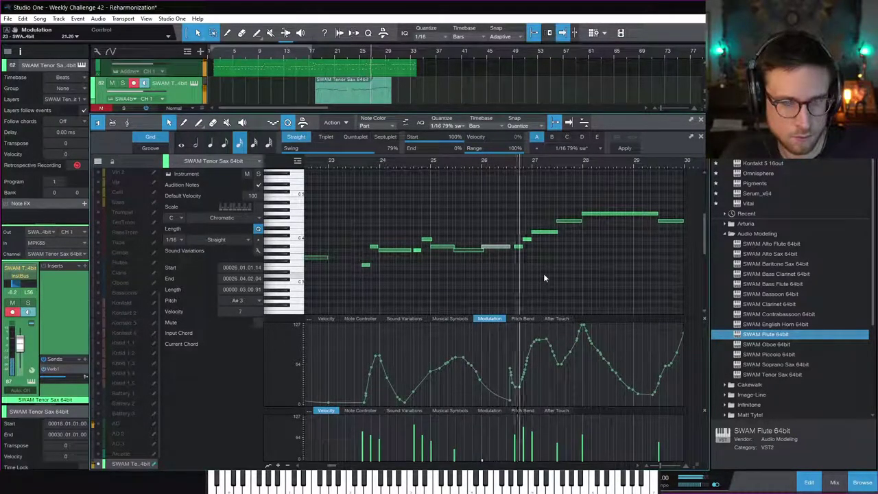
left_click(539, 272)
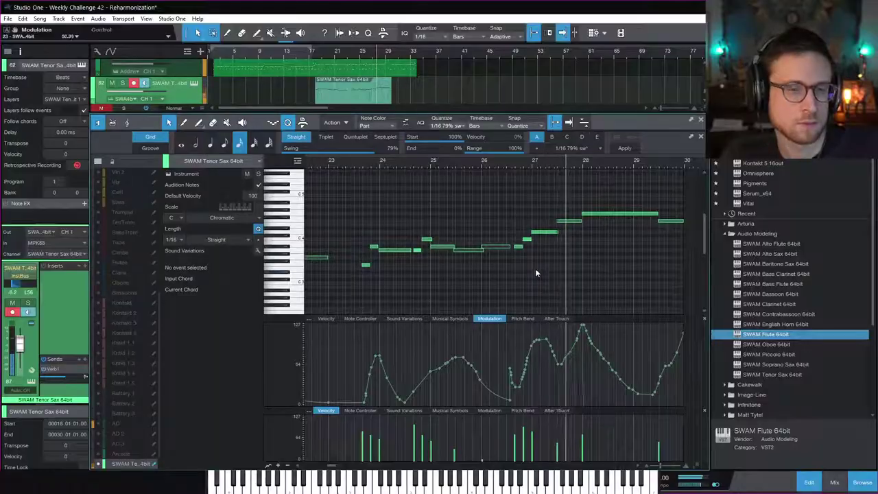
Try lowering the long G4 note at bar 28 to D#4 and play the tenor sax line with it
scroll(469, 204, "right", 2)
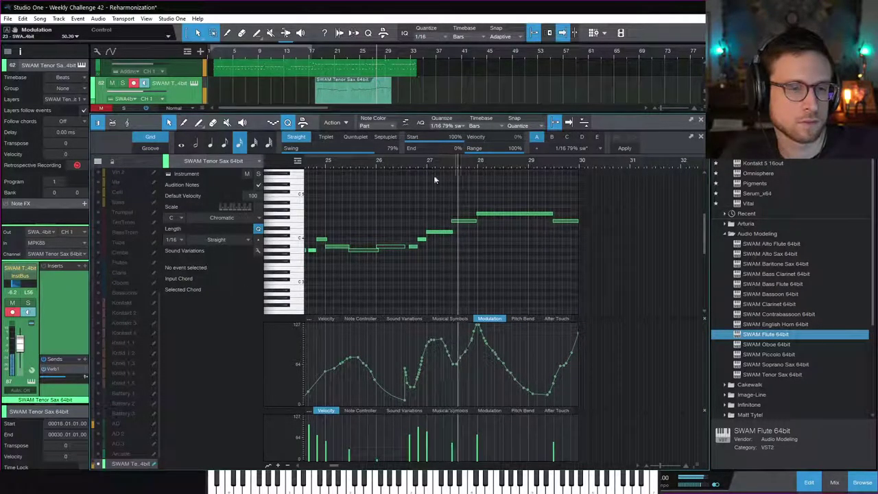
key("space")
left_click(494, 215)
key("Down")
key("Down")
key("Down")
key("Down")
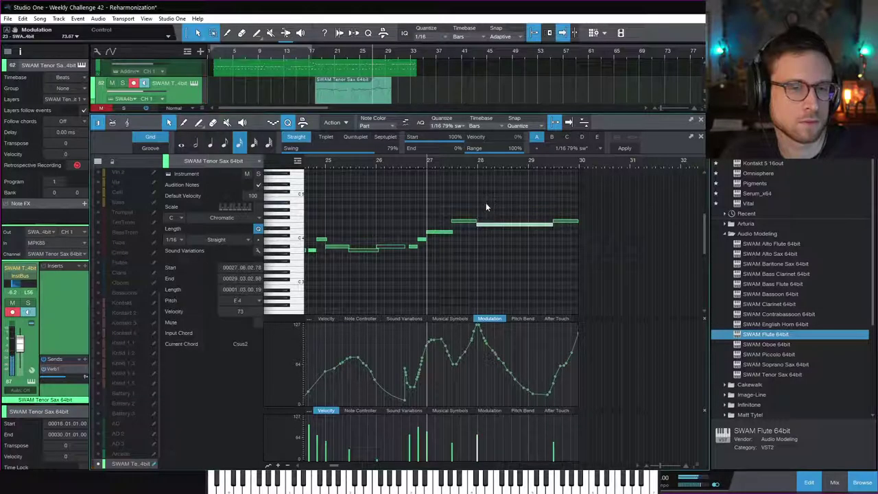
key("space")
left_click(492, 201)
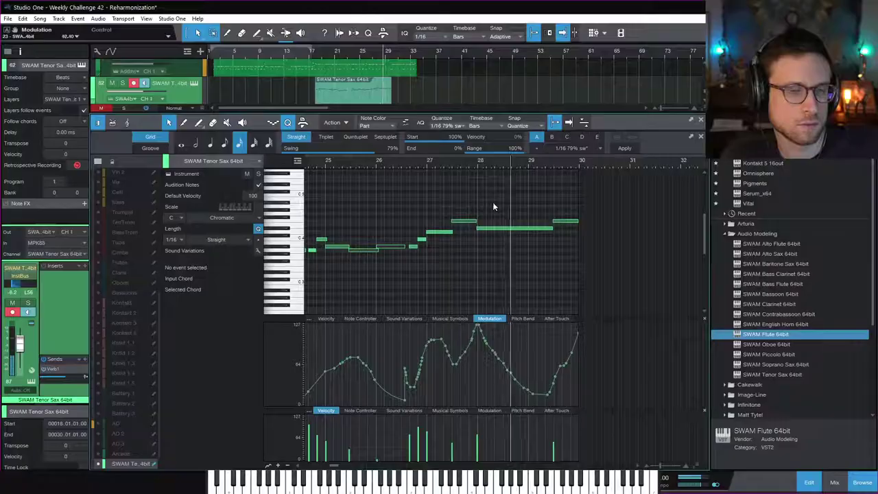
Extend the F4 note before bar 28 to end at 28.01.01.65 and play the line
key("space")
left_click(472, 221)
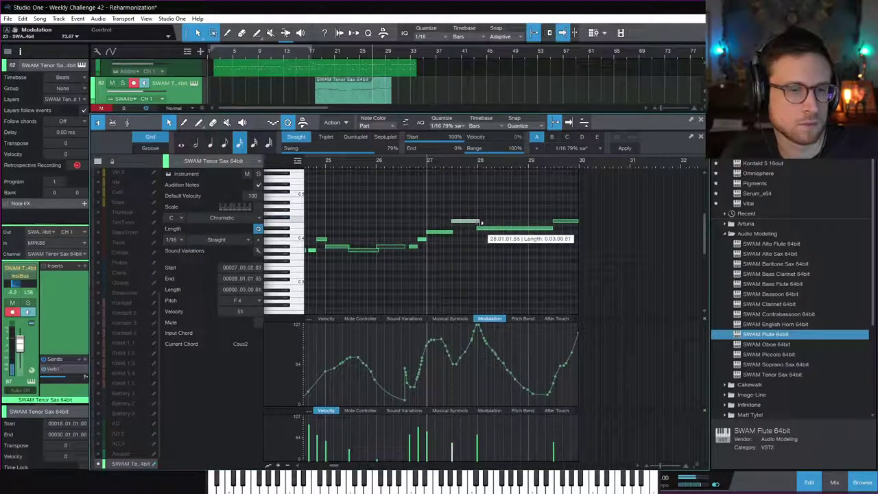
key("space")
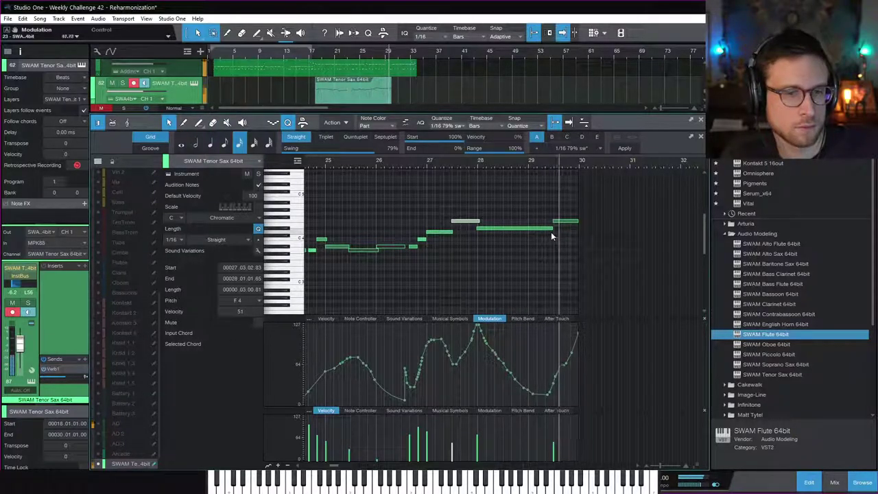
Add a G4 note at bar 30 and extend the F4 note before it to end at 30.01.01.33
scroll(562, 206, "right", 3)
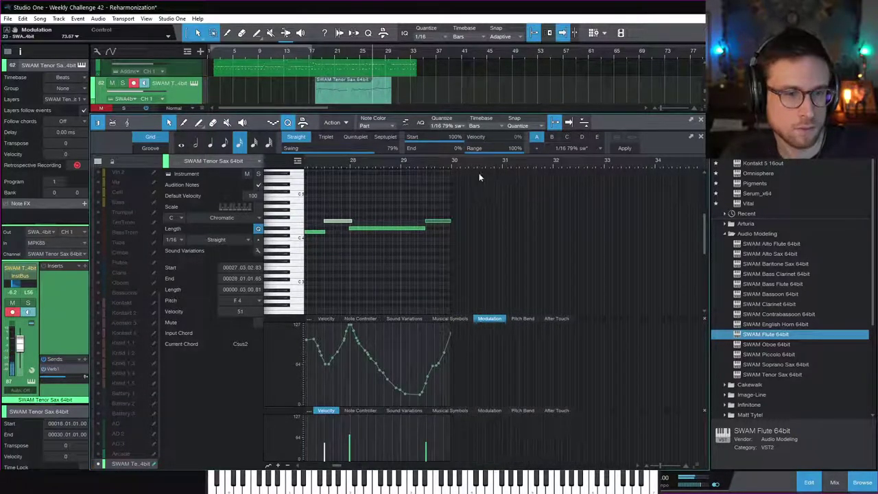
left_click_drag(439, 221, 457, 222)
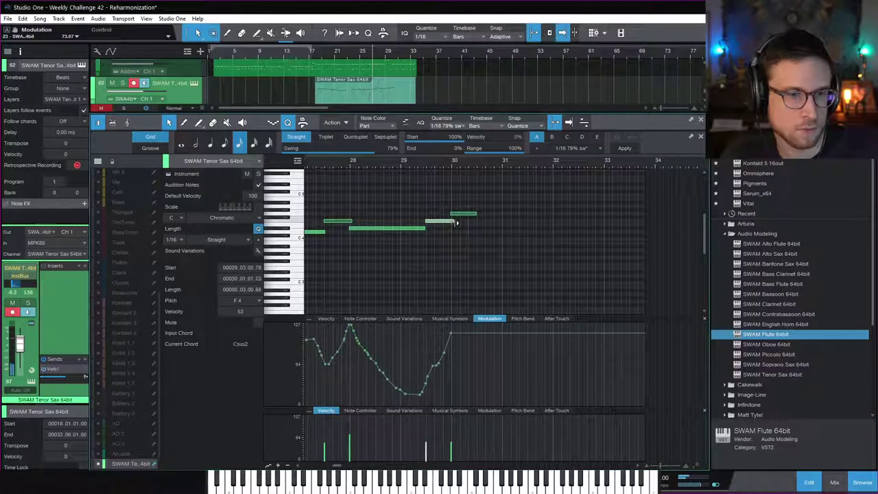
left_click(492, 239)
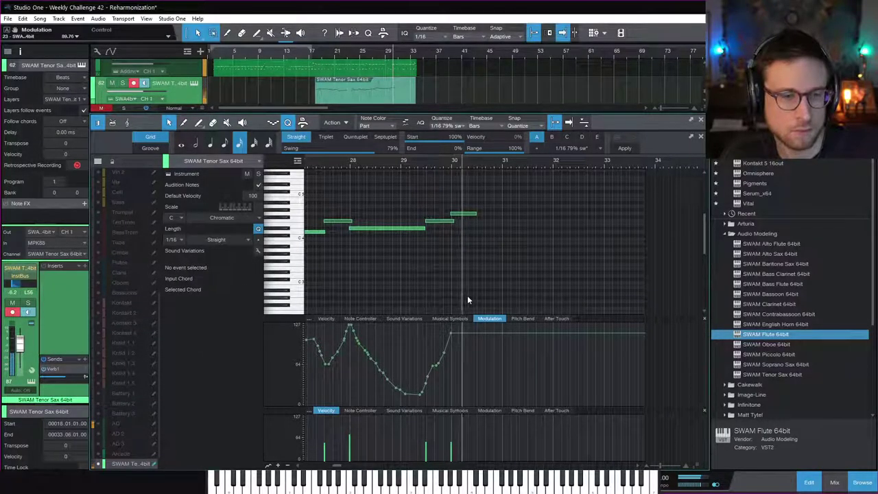
Curve the modulation down from bar 30 to near zero at bar 31, lengthen the last G4 note to 31.01.01.00, and play it
mouse_move(450, 347)
left_mouse_down()
mouse_move(496, 372)
mouse_move(498, 398)
left_mouse_up()
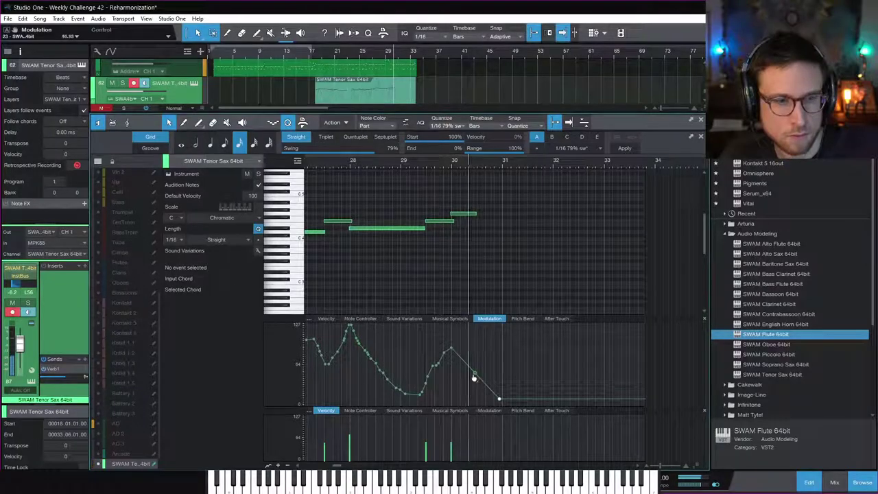
key("space")
left_click_drag(475, 214, 500, 224)
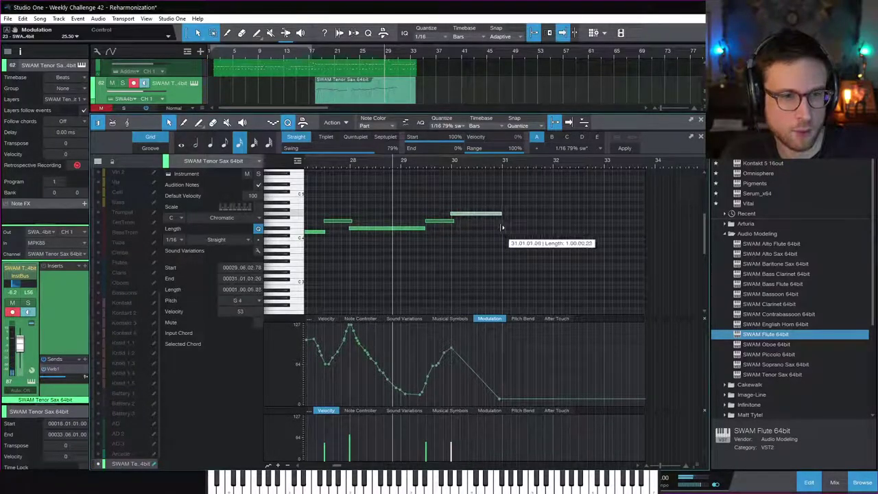
key("space")
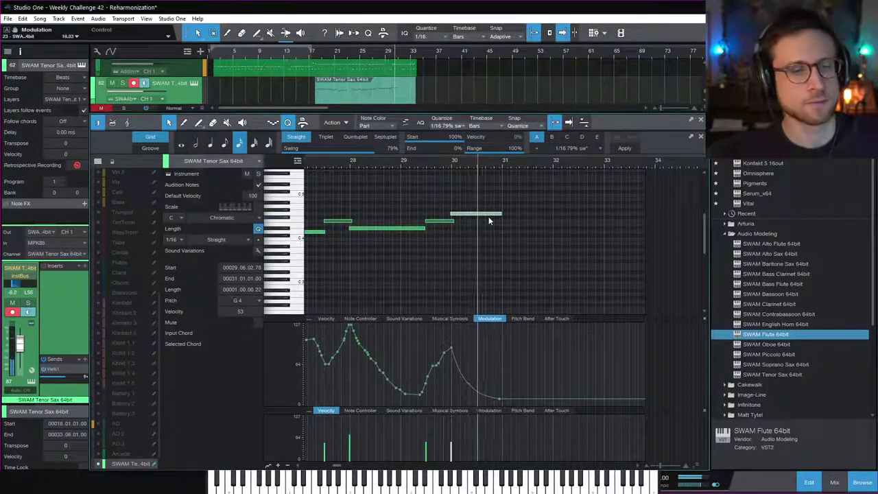
key("space")
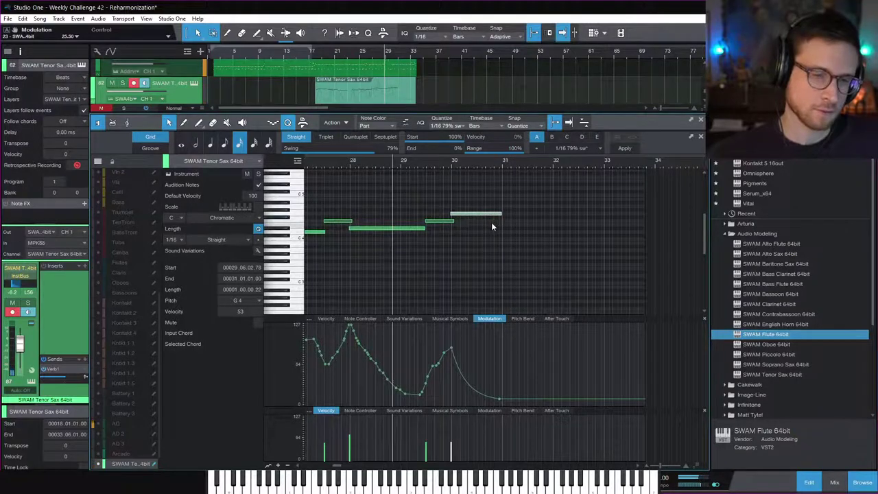
Play the tenor sax line through bars 27 to 31 to judge the pitch of the long note at bar 28
scroll(457, 246, "left", 3)
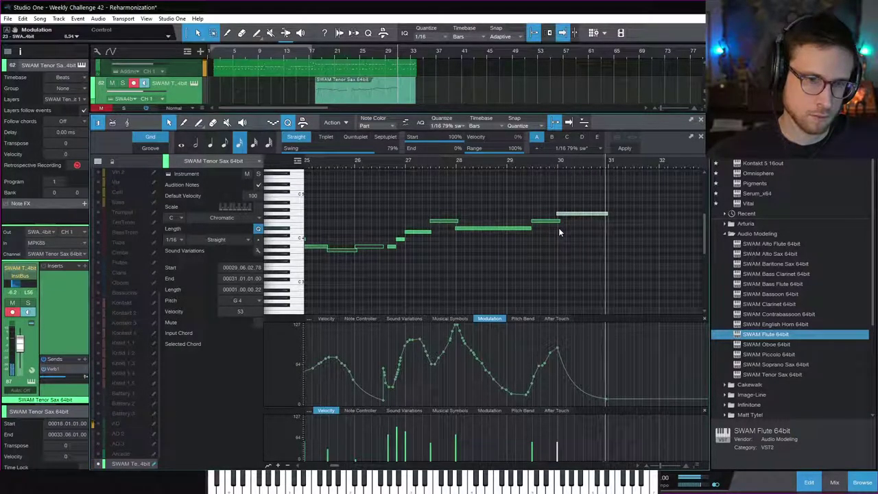
key("space")
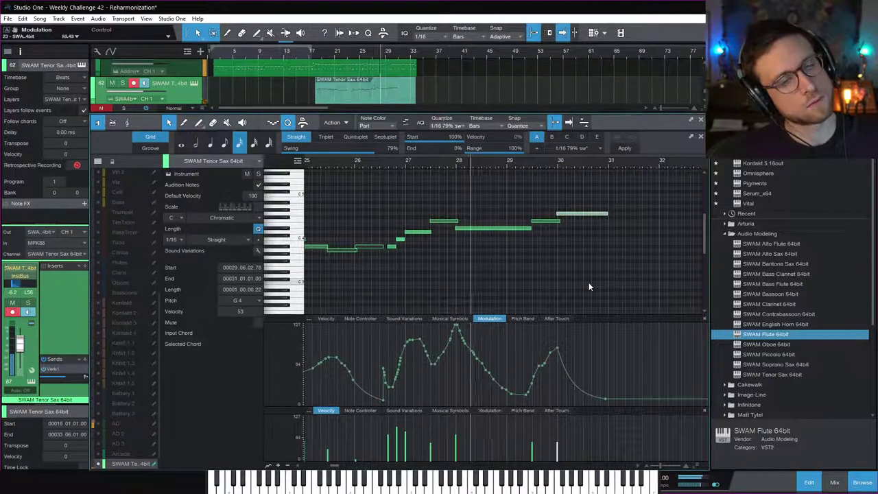
key("space")
key("space")
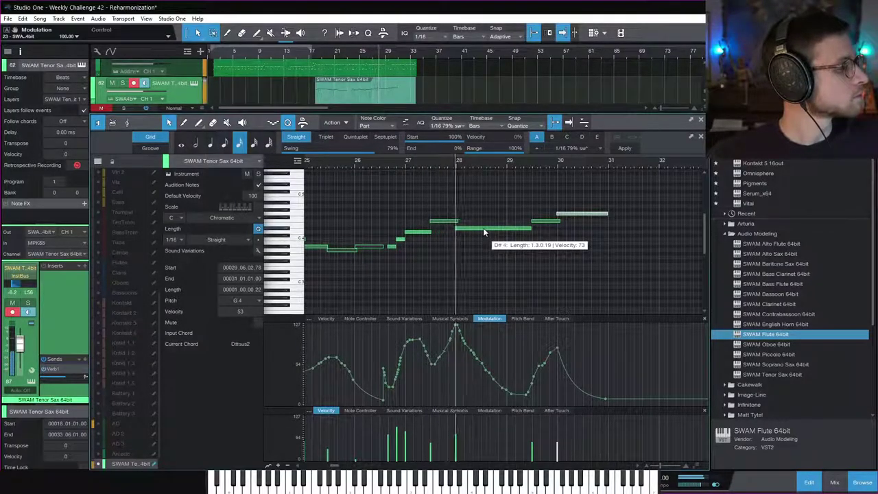
Raise the long D#4 note at bar 28 back to G4 and play the line
key("space")
left_click(480, 228)
key("Up")
key("Up")
key("Up")
key("Up")
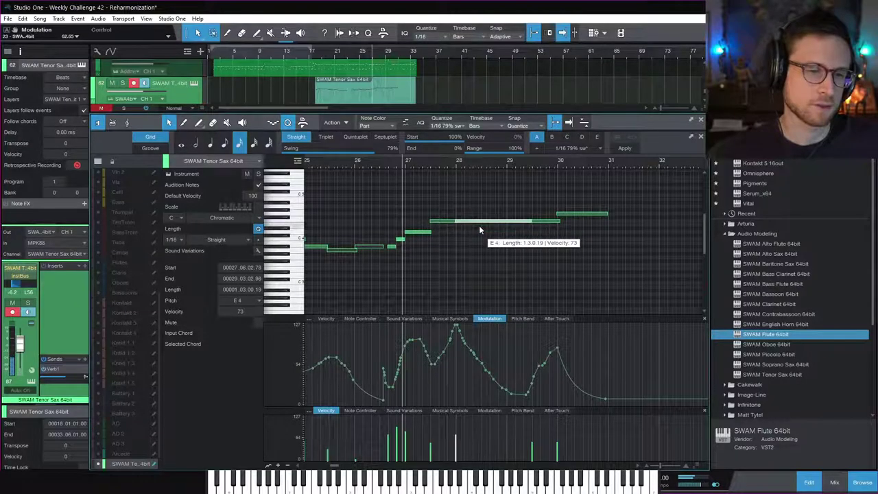
left_click(478, 184)
key("space")
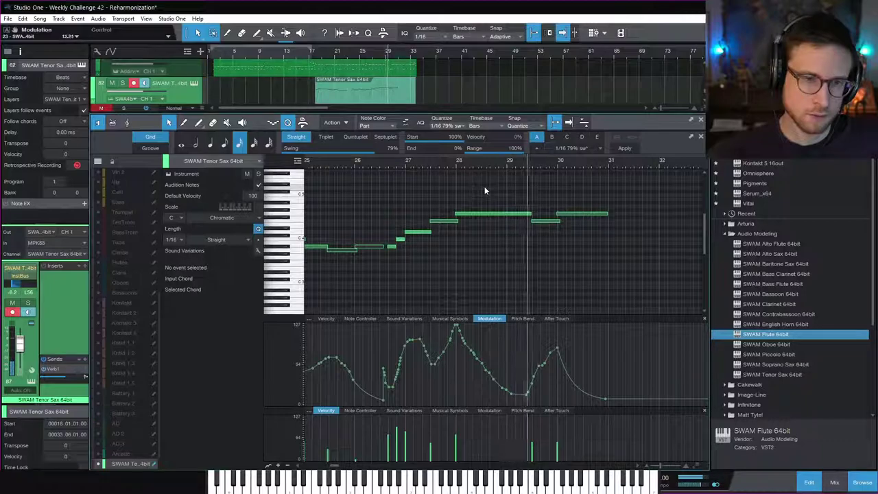
Lower the last note at bar 30 from G4 to D4 and play the ending from about bar 29
key("space")
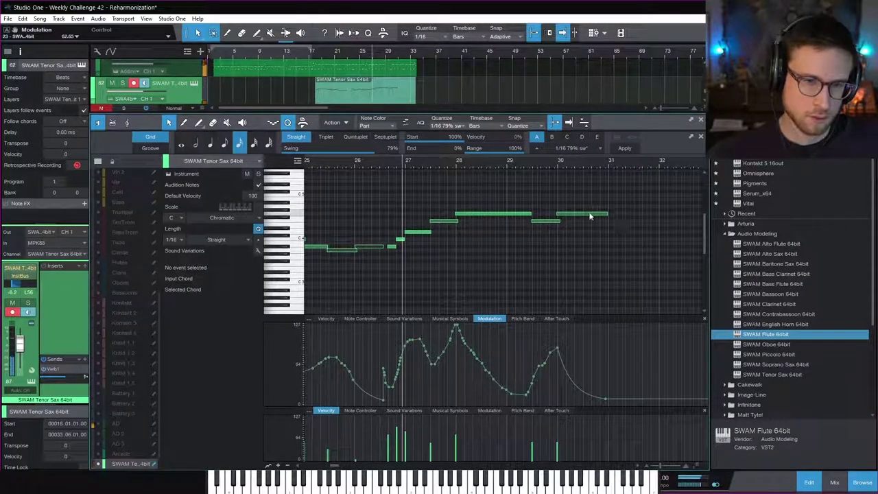
left_click(581, 214)
key("Down")
key("Down")
key("Down")
key("Down")
key("Down")
left_click(514, 160)
key("space")
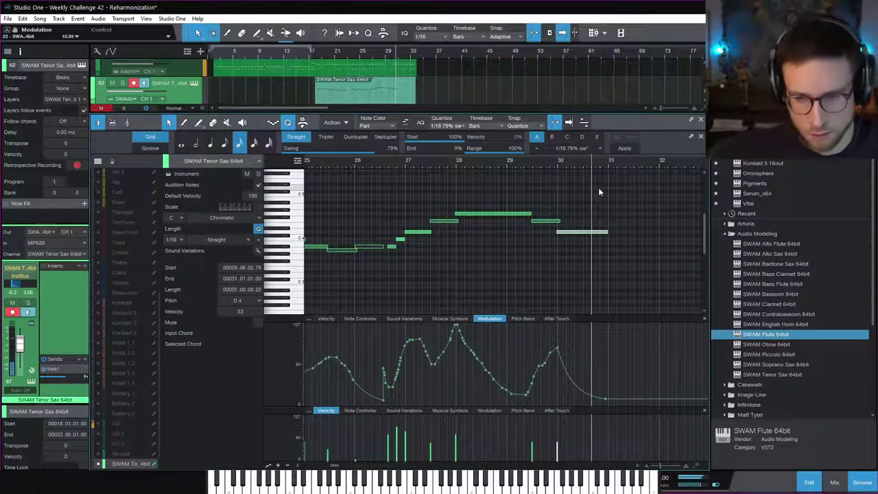
key("space")
key("space")
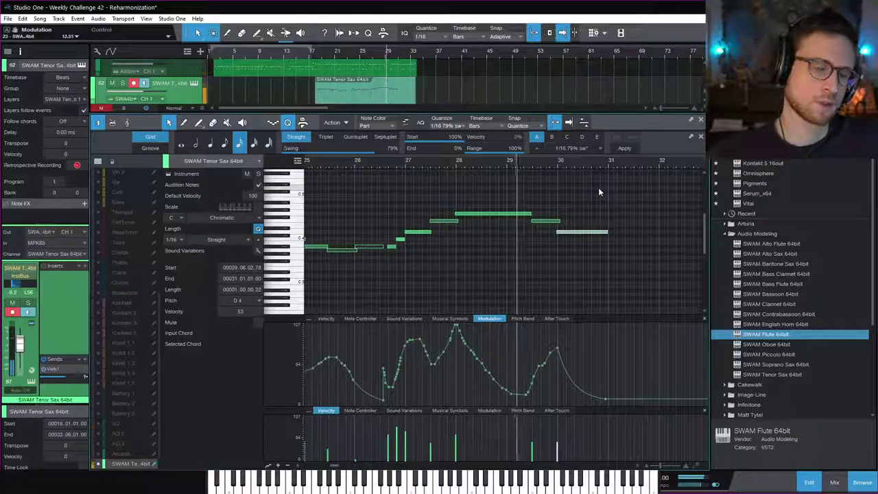
key("space")
key("space")
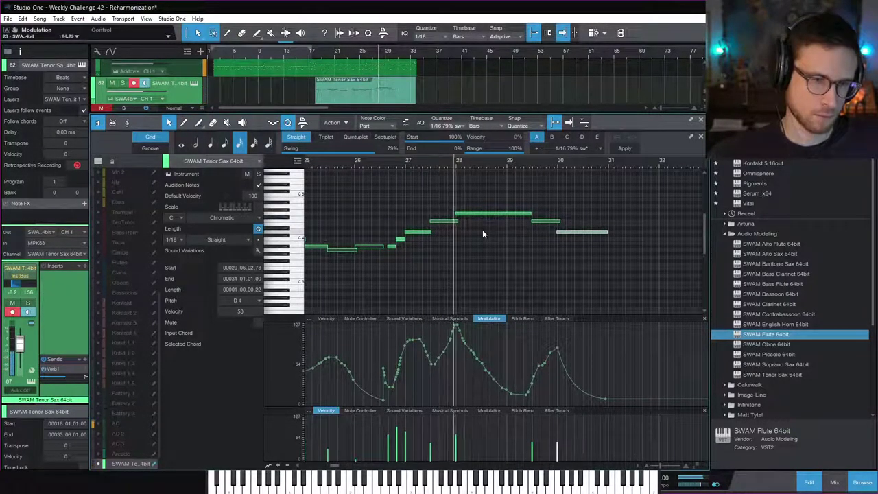
Lower the modulation peak at bar 28 slightly and replace the points after it with one smooth curve falling to bar 29
key("space")
left_click(460, 335)
left_click_drag(457, 334, 456, 329)
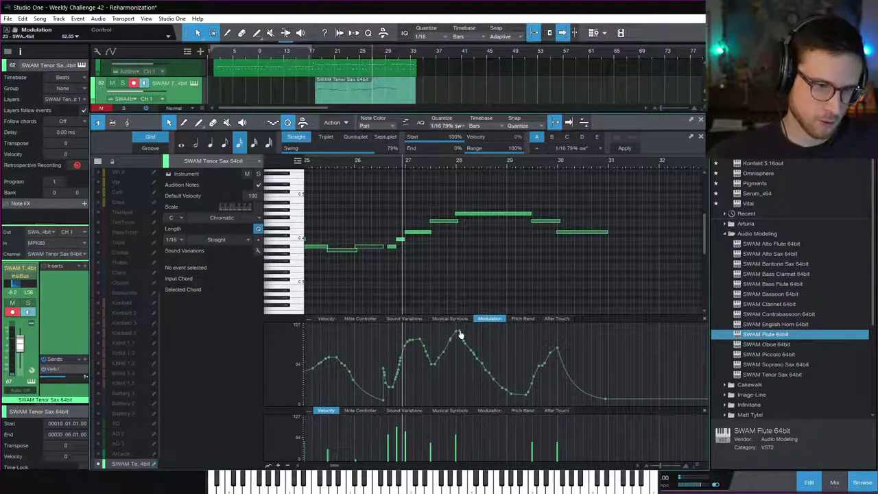
key("space")
mouse_move(461, 341)
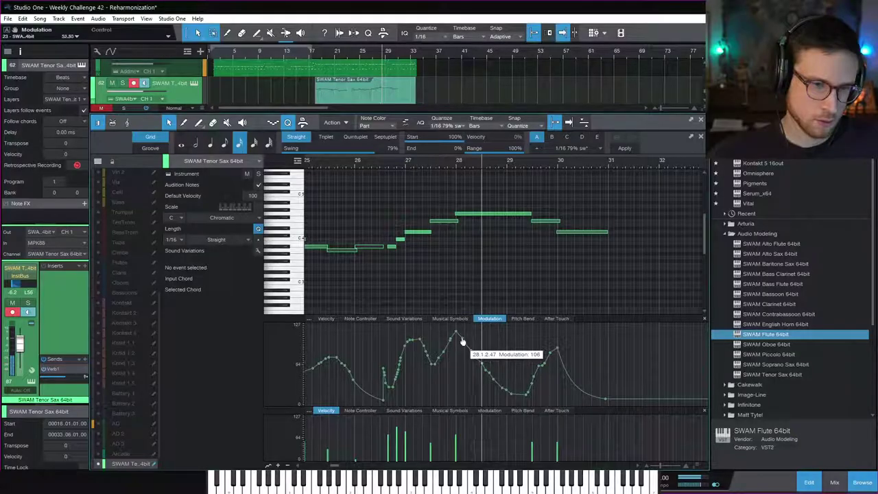
left_click_drag(462, 341, 508, 397)
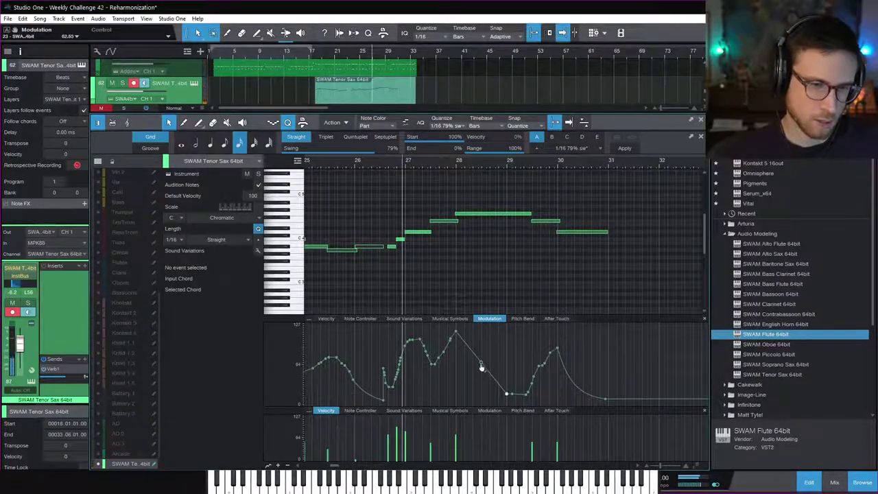
left_click_drag(479, 376, 482, 374)
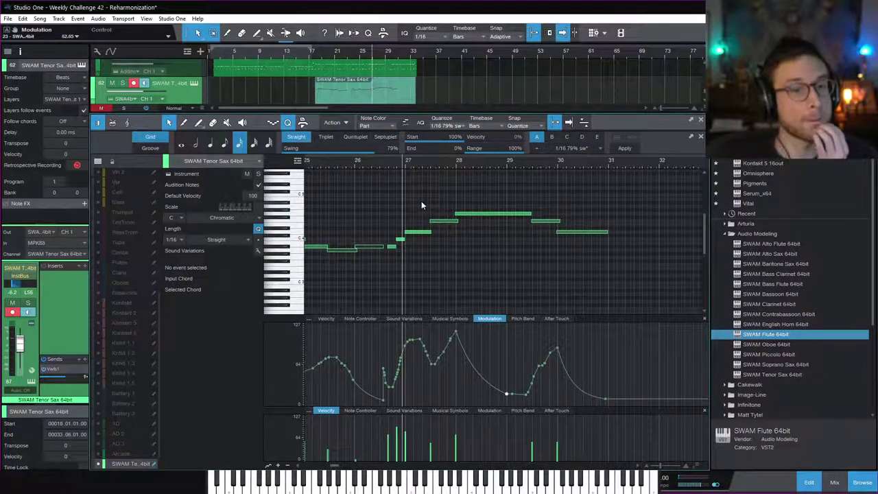
Replace the bass clarinet part from bar 26 onward with a copy of the tenor sax part up to about 31.3, and open it in the note editor
left_click_drag(389, 203, 627, 296)
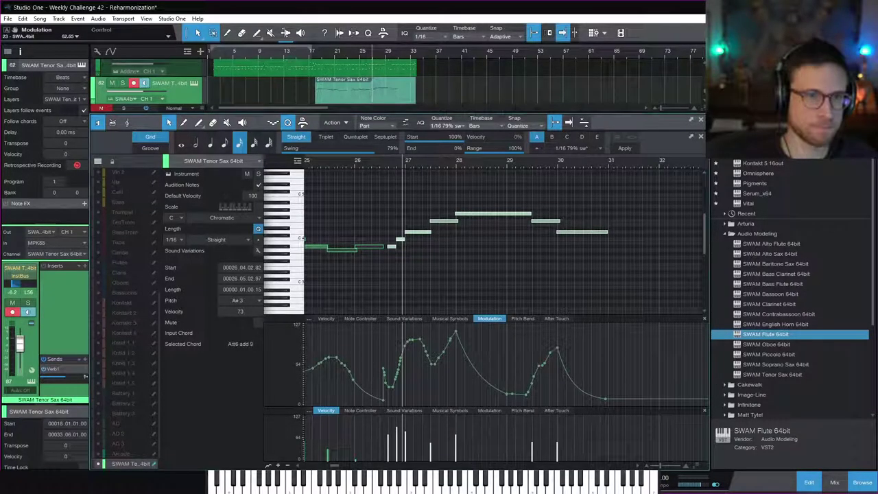
left_click(355, 161)
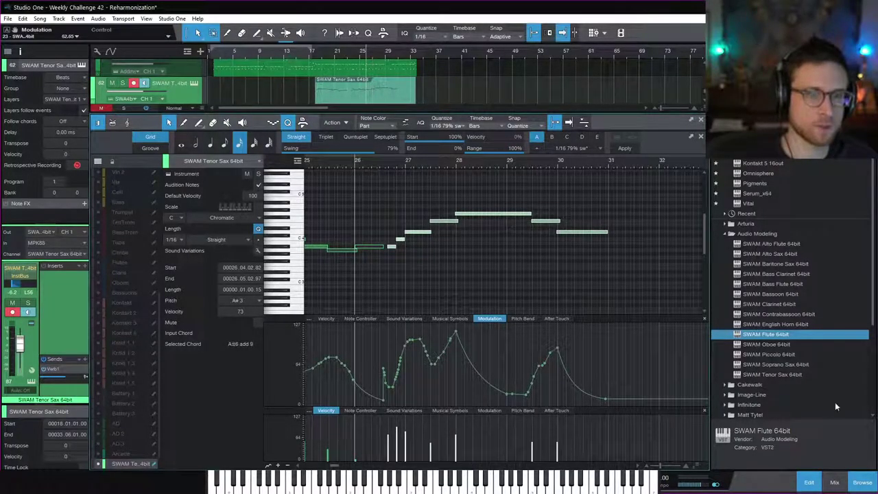
left_click(810, 484)
key("e")
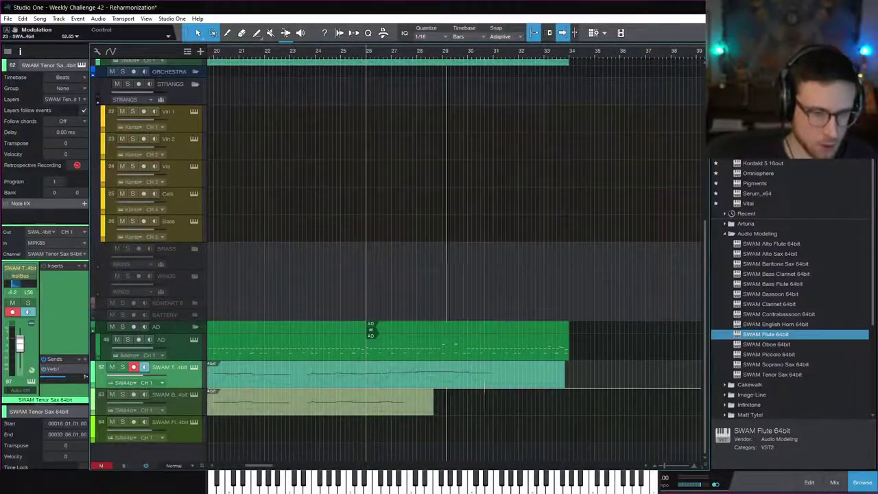
key("Down")
key("alt+x")
key("Delete")
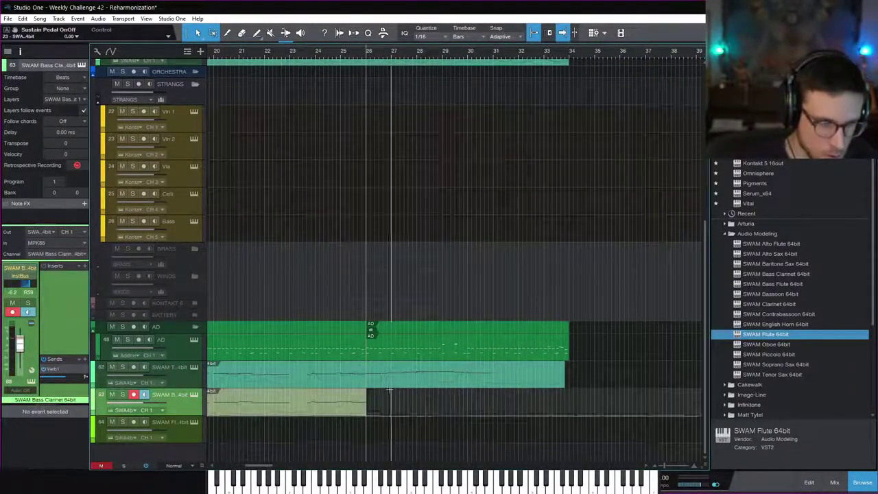
left_click_drag(367, 374, 441, 403)
double_click(441, 403)
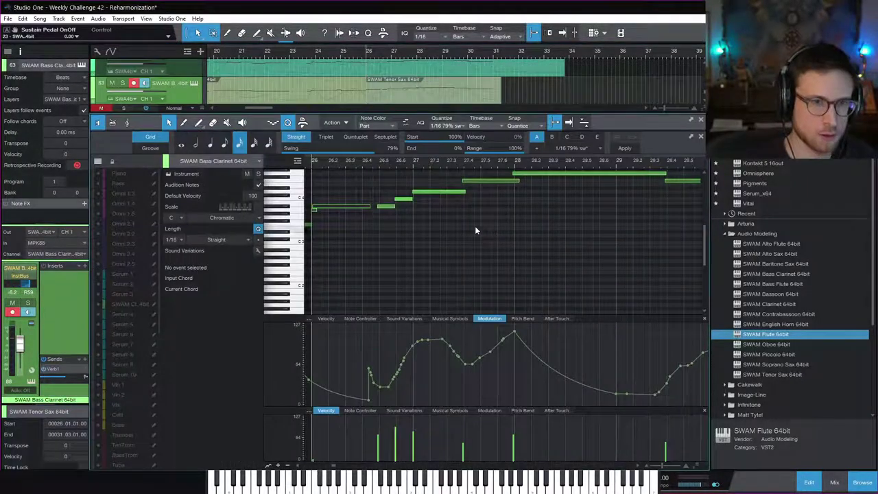
scroll(484, 233, "up", 2)
key("w")
left_click_drag(350, 198, 556, 275)
scroll(499, 241, "left", 3)
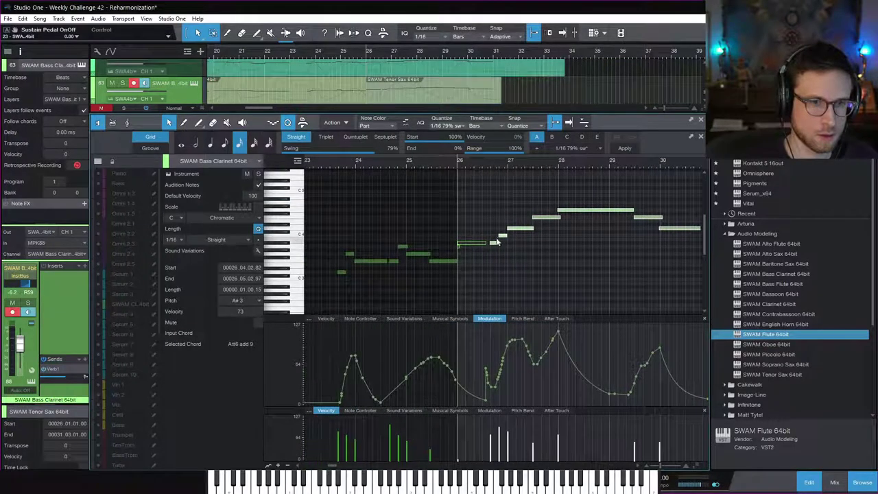
left_click(462, 240)
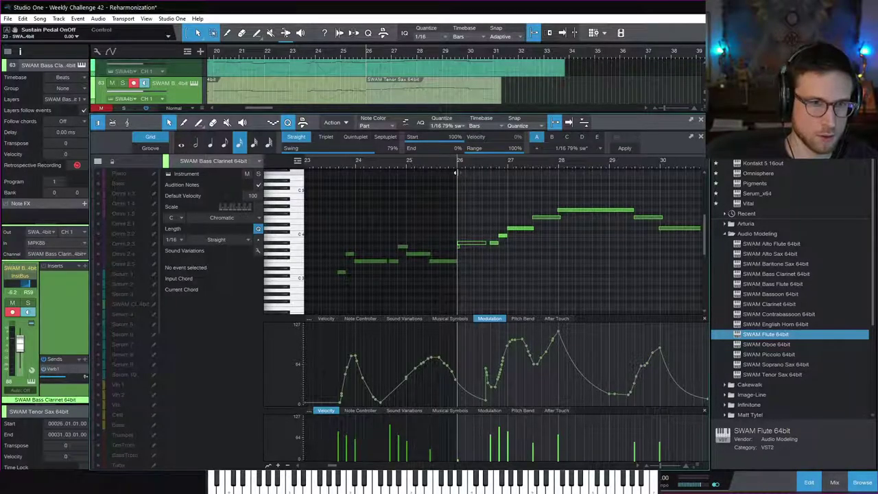
Trim the start of the copied tenor sax clip on the bass clarinet track to 26.05.01.00 and open it in the note editor
left_click(806, 483)
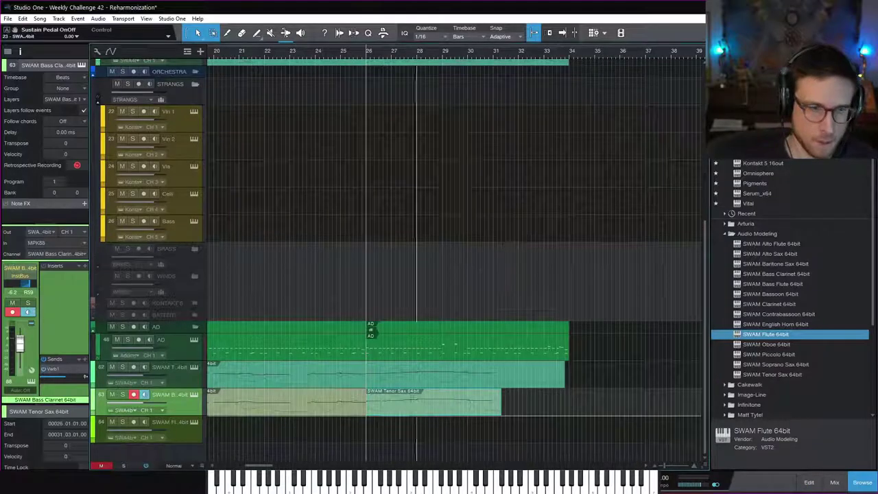
left_click_drag(366, 396, 384, 414)
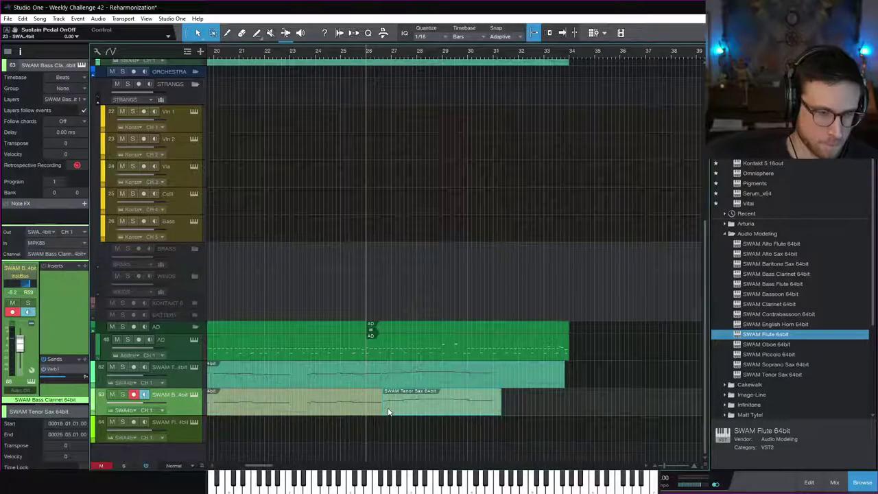
double_click(388, 411)
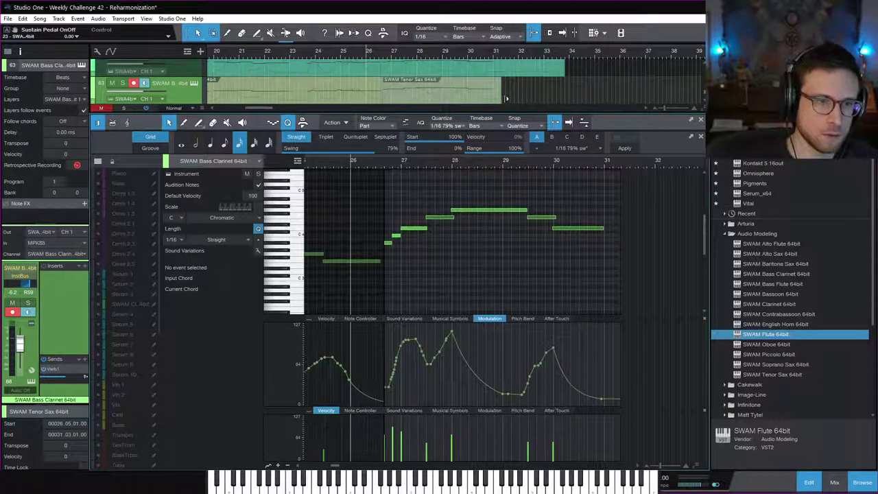
Merge the two bass clarinet clips into one ending at bar 32 and play it from bar 26
left_click(302, 92)
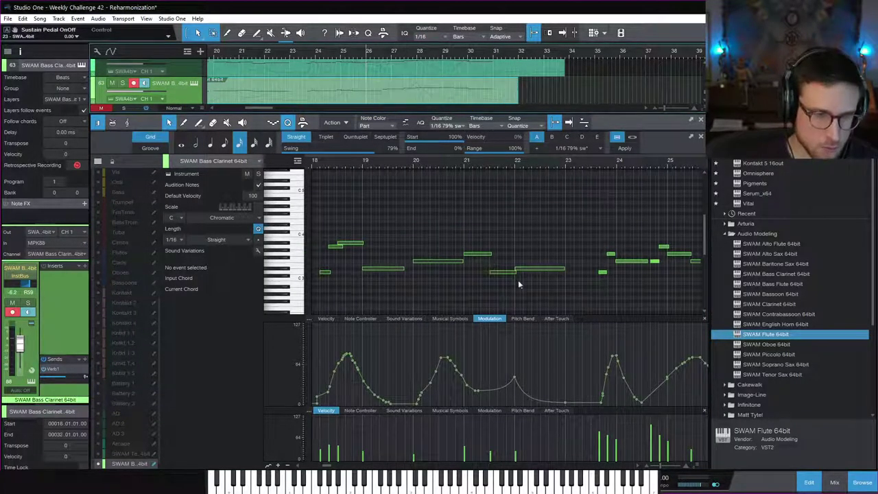
scroll(467, 233, "right", 6)
key("space")
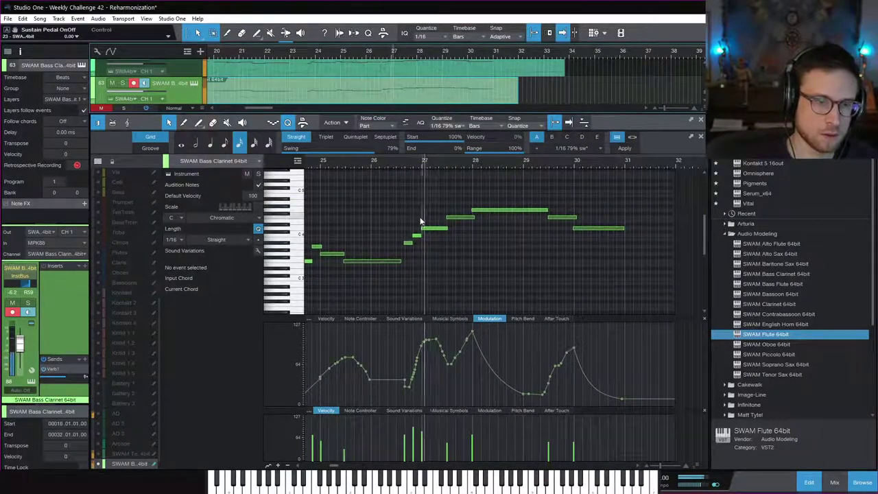
key("space")
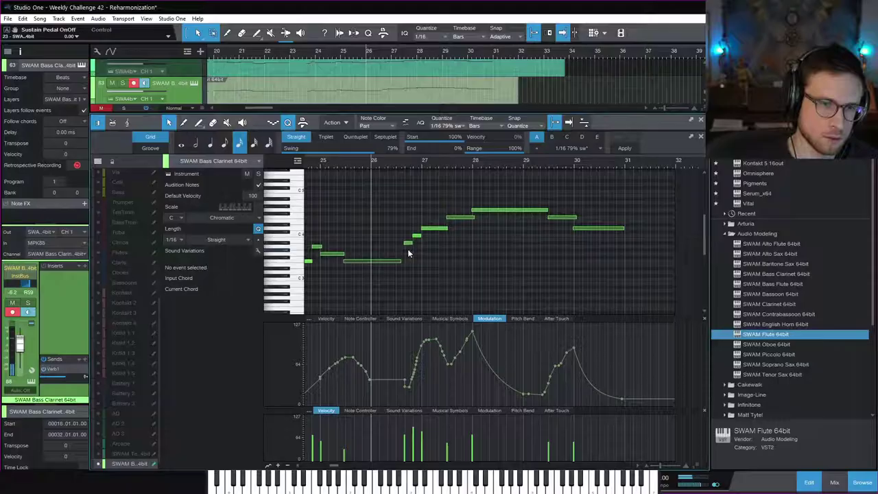
Lower the first three notes of the rising run before and at bar 27 to F3, A3 and A#3
left_click_drag(438, 223, 408, 261)
left_click(416, 236)
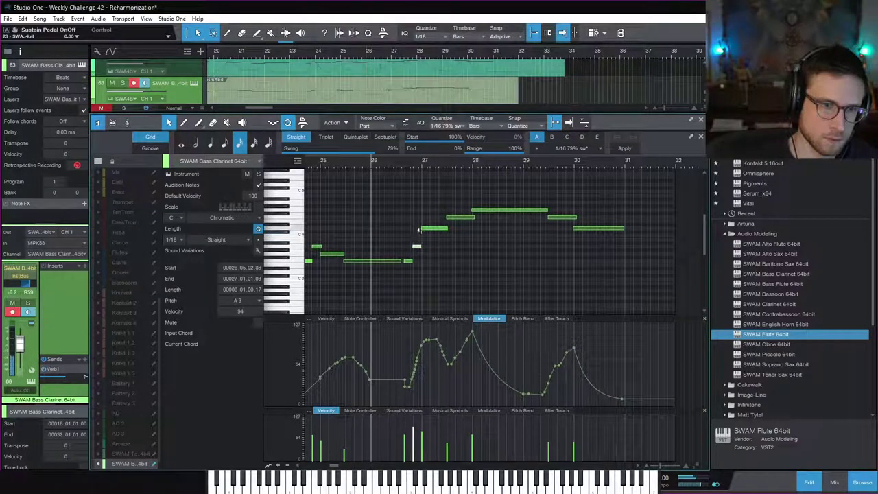
key("Down")
key("Down")
key("Down")
key("Down")
left_click(445, 229)
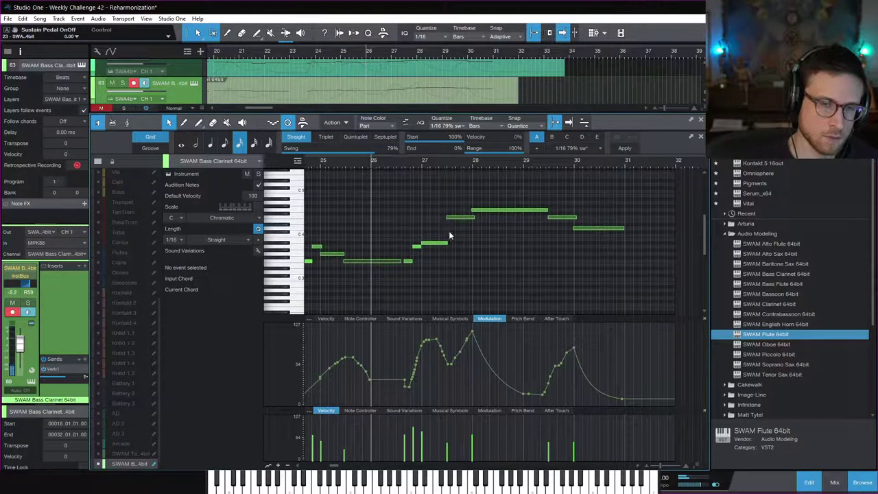
Play the bass clarinet line repeatedly around the F4 note before bar 28 to judge its harmony
left_click(434, 244)
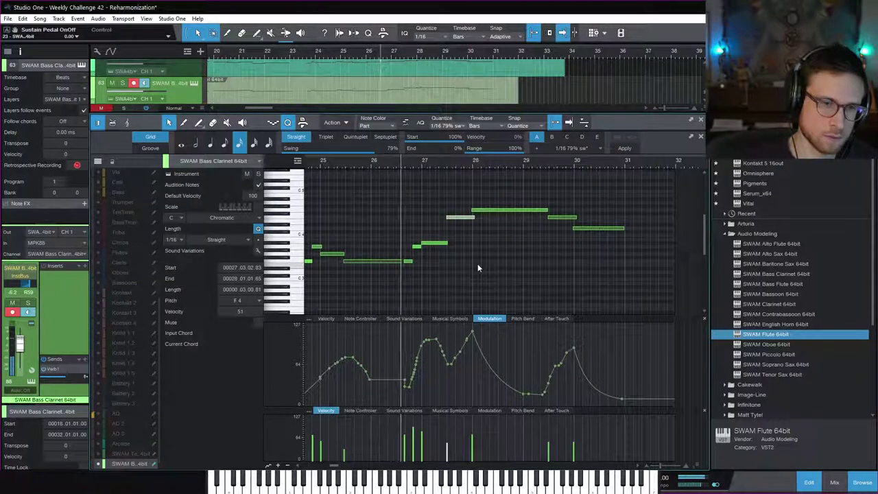
key("space")
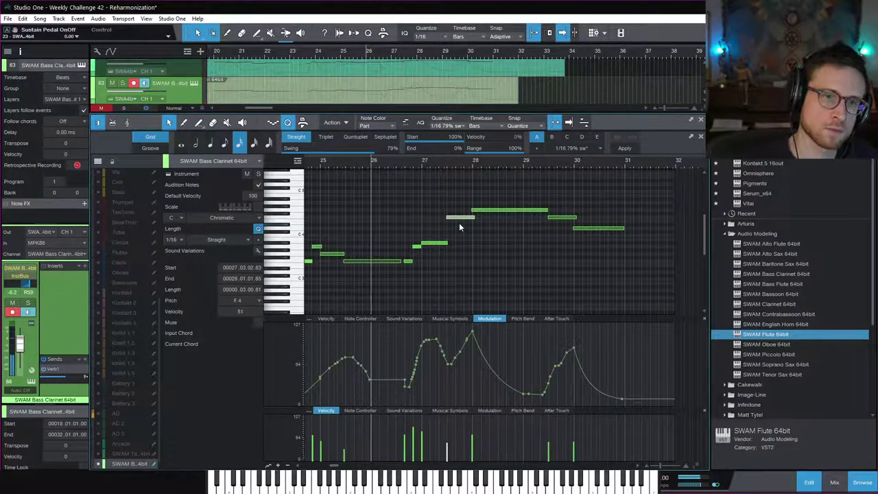
left_click(440, 163)
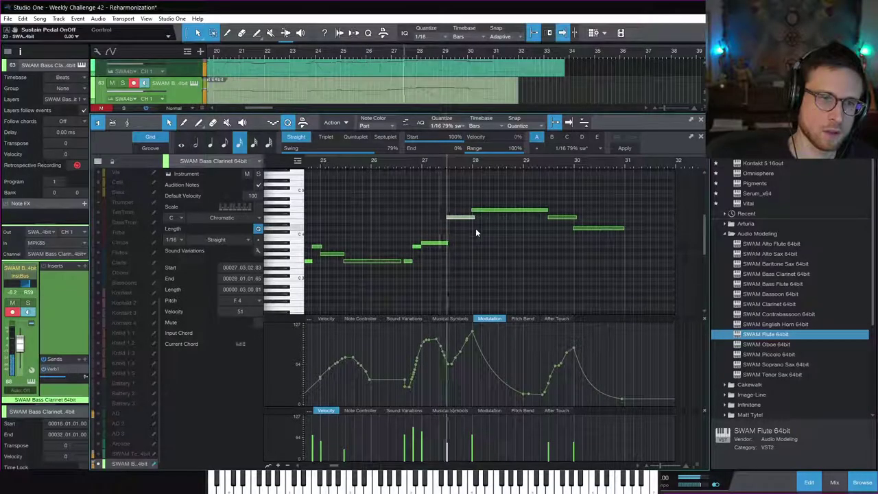
key("space")
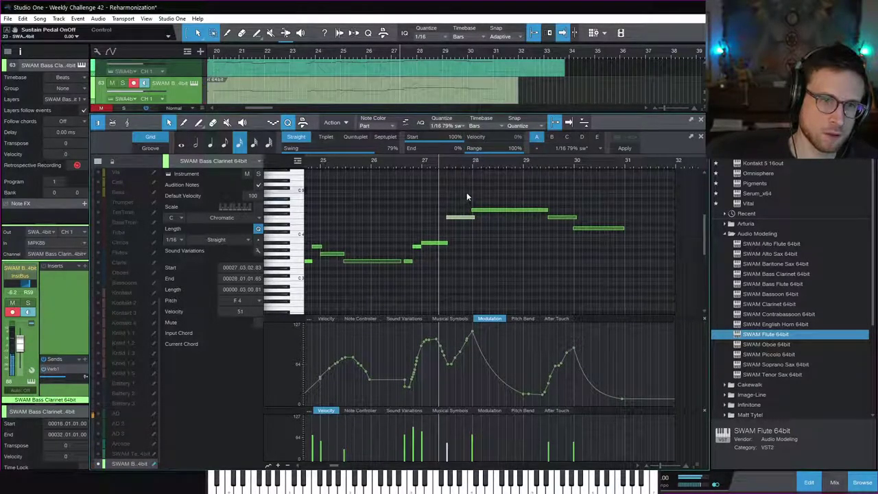
key("space")
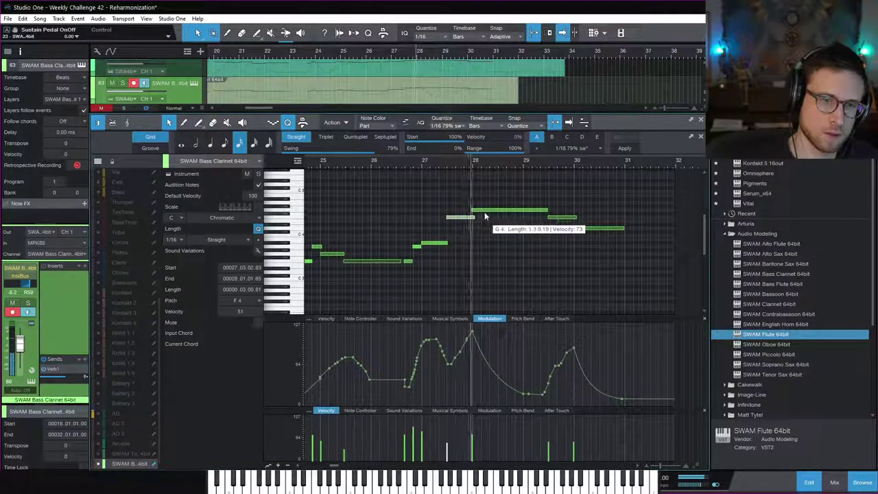
key("space")
key("space")
key("space")
key("space")
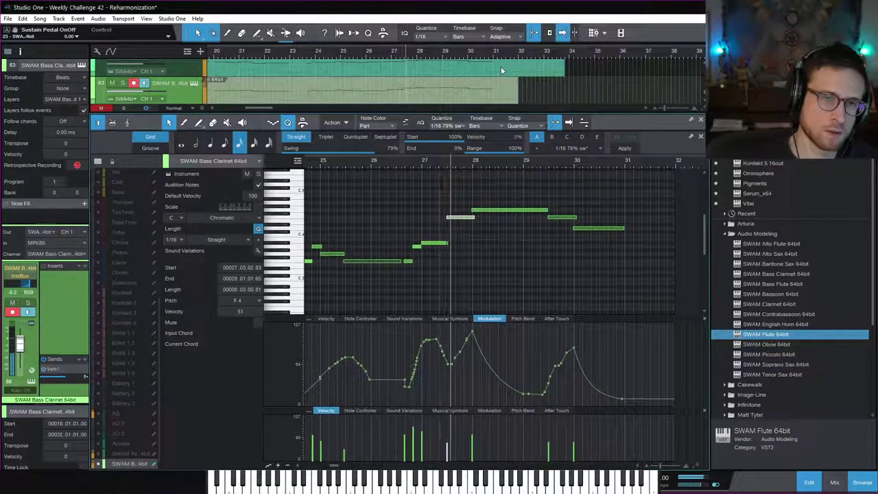
key("space")
Open the piano part in the note editor and examine its chords around bars 27 and 28
scroll(501, 68, "up", 5)
scroll(497, 91, "up", 3)
left_click(439, 90)
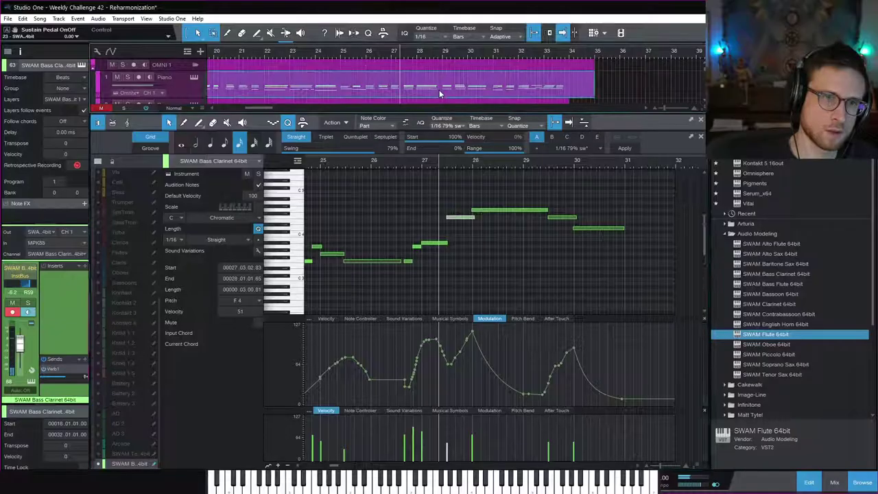
key("space")
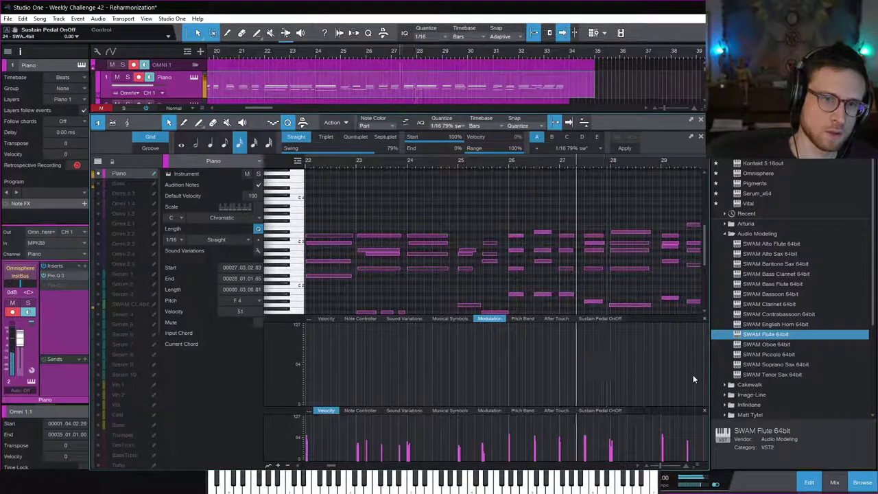
Reopen the bass clarinet part and try the F4 note just before bar 28 at D4 and C4
left_click(808, 482)
scroll(539, 239, "down", 5)
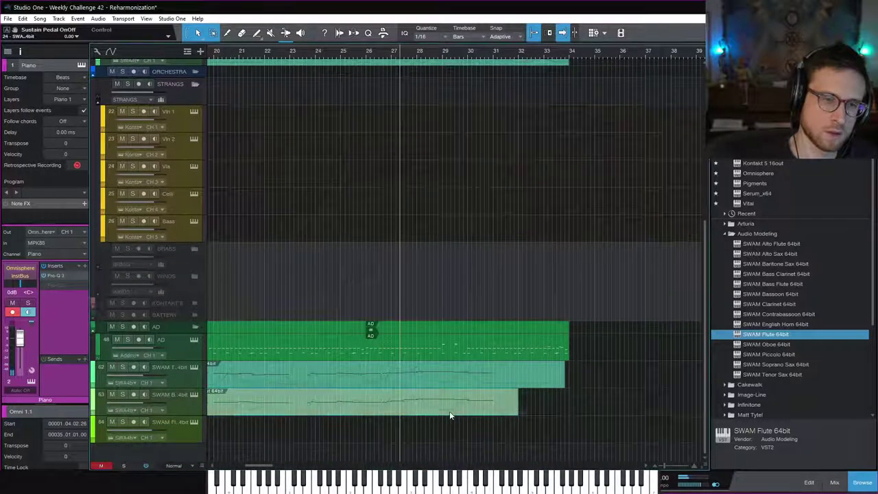
double_click(449, 411)
left_click(461, 219)
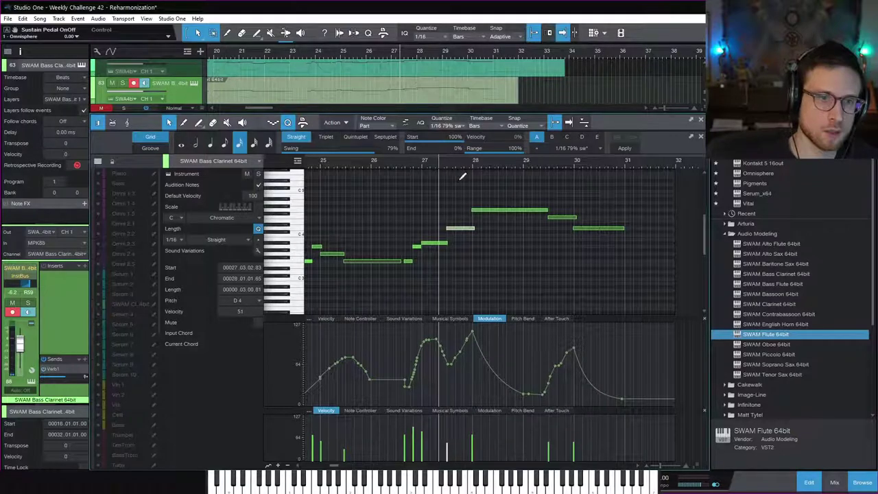
left_click(468, 228)
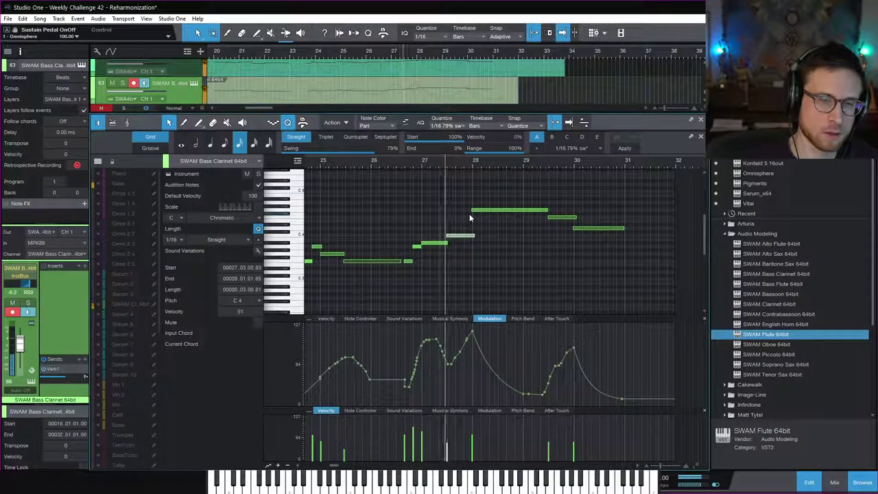
key("Down")
Try the long G4 note at bar 28 at B3, D4 and D#4 while playing the line
left_click(484, 211)
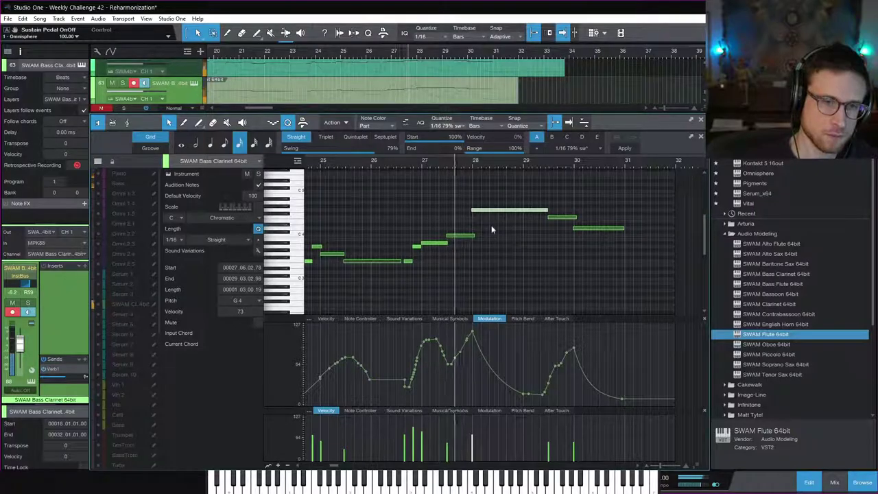
key("Down")
key("Down")
key("Down")
key("Down")
key("Down")
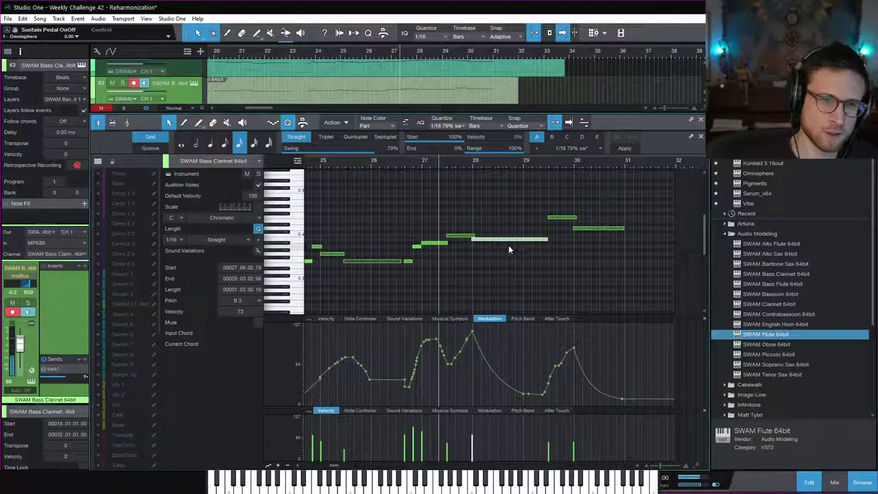
key("Up")
key("Up")
key("Up")
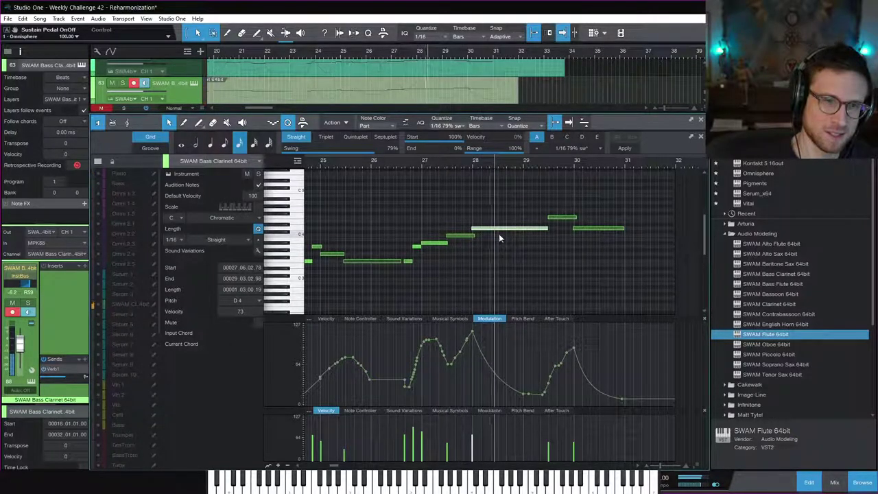
key("Up")
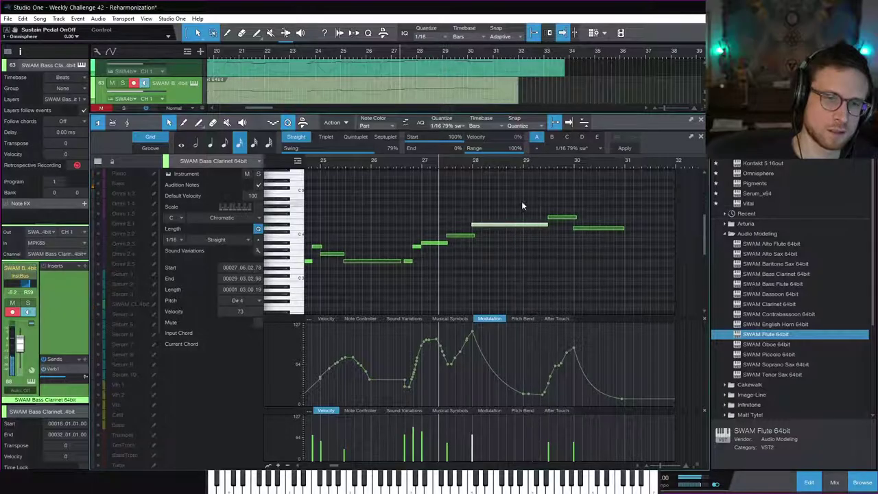
Raise the C4 note before bar 28 to D4, lower the long note at bar 28 to C4, and play the passage
left_click(459, 236)
left_click(488, 225)
key("Down")
key("Down")
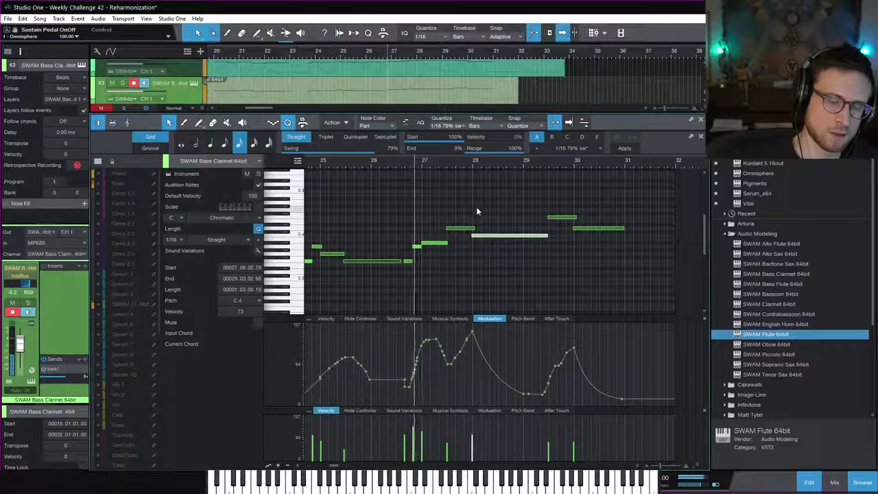
left_click(482, 206)
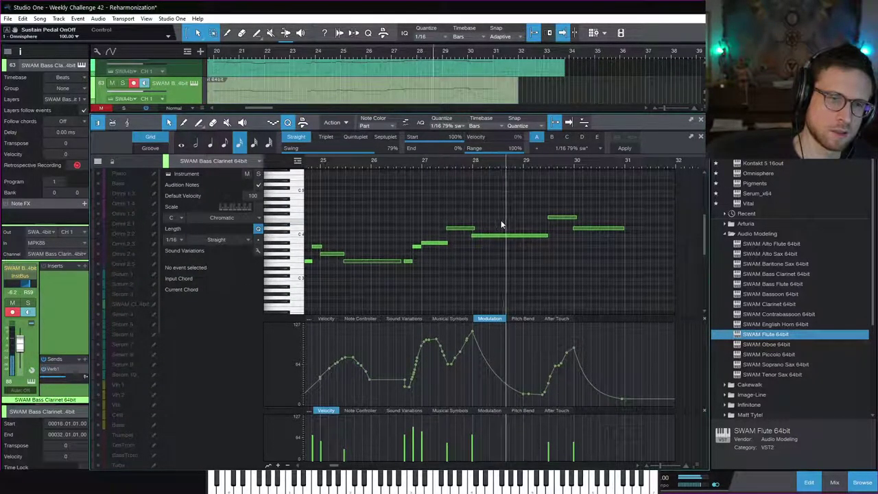
key("space")
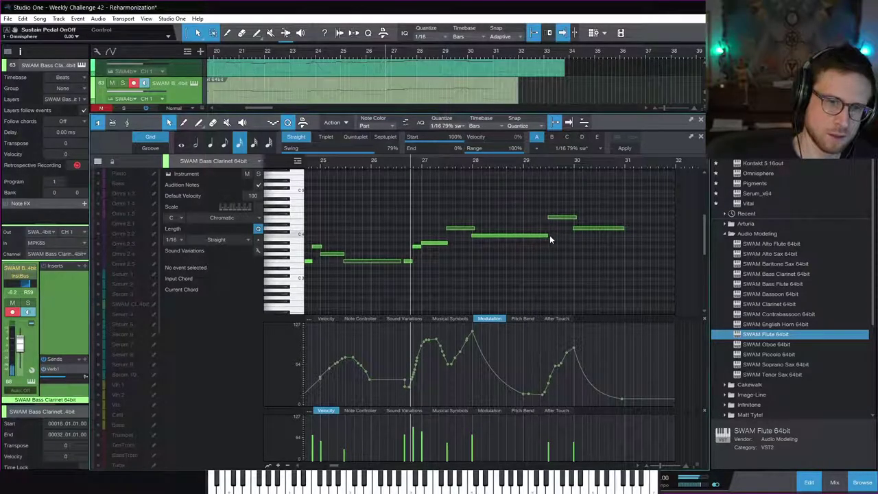
Shorten the long C4 note to end just after bar 29 and add a B3 note from 29.01.01.06 to 29.04.02.01
mouse_move(550, 236)
left_mouse_down()
mouse_move(526, 241)
mouse_move(540, 244)
left_mouse_up()
left_click(522, 236)
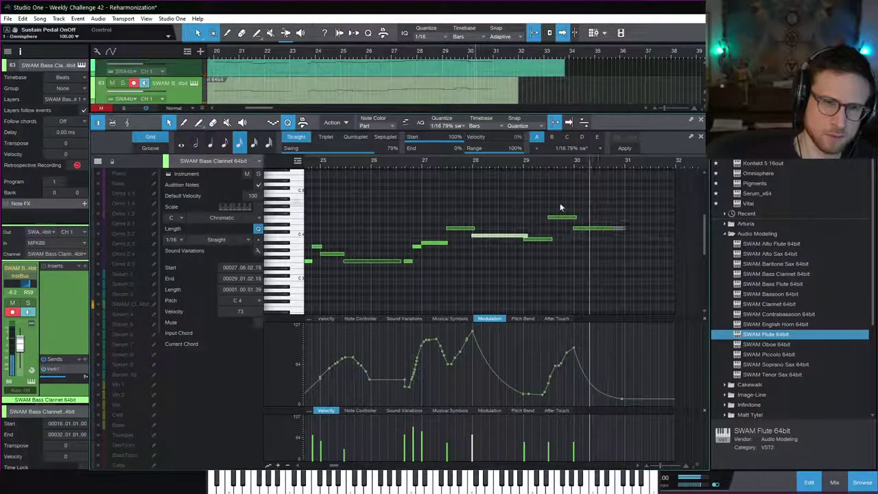
left_click(526, 164)
left_click(539, 240)
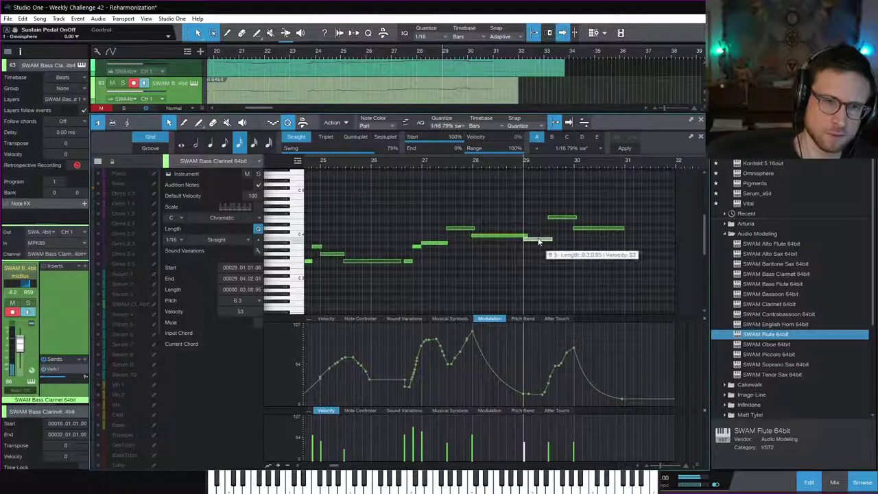
left_click(539, 239)
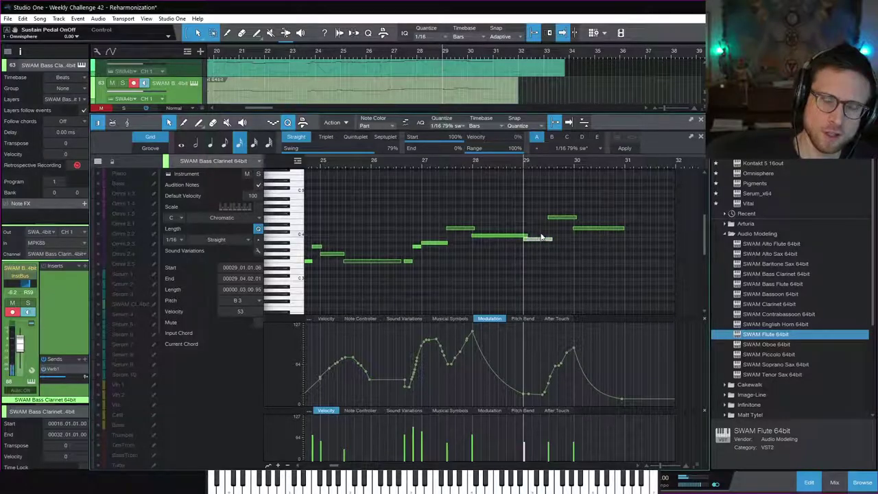
Lower the F4 note between bars 29 and 30 to A#3
left_click(566, 223)
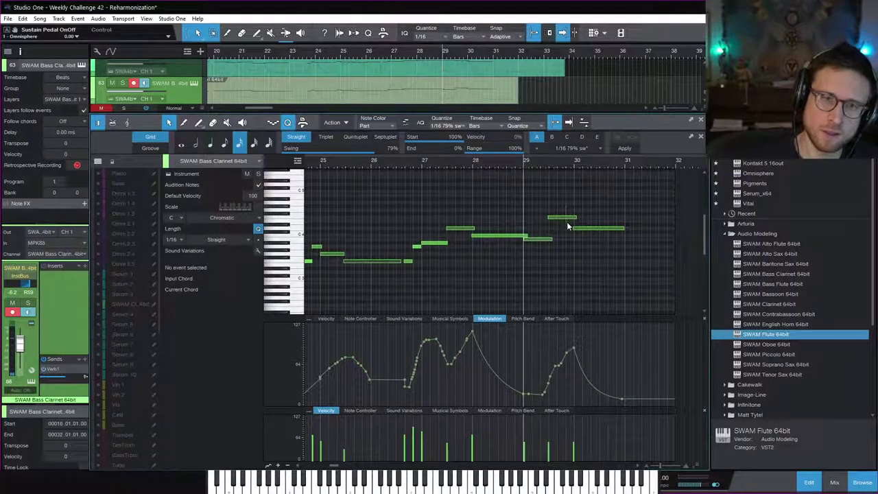
key("Down")
key("Down")
key("Down")
key("Down")
key("Down")
key("Down")
Lower the final D4 note starting near bar 30 to A3
left_click(610, 229)
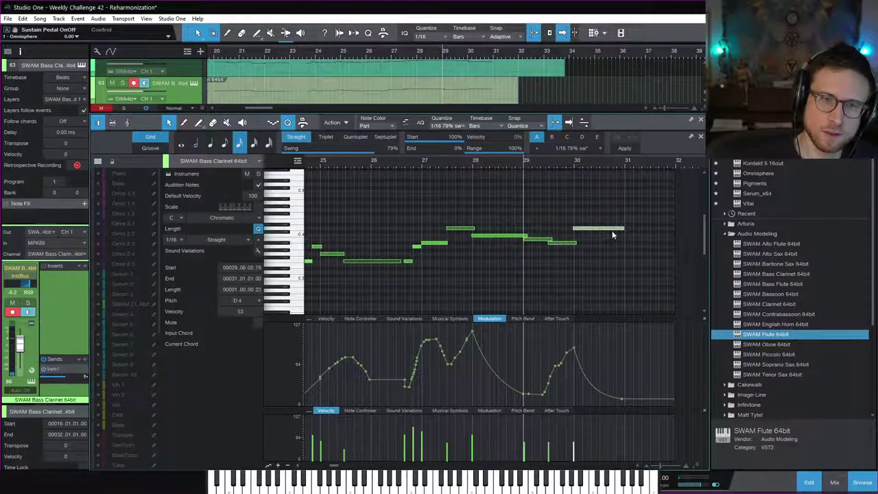
key("Down")
key("Down")
key("Down")
key("Down")
key("Down")
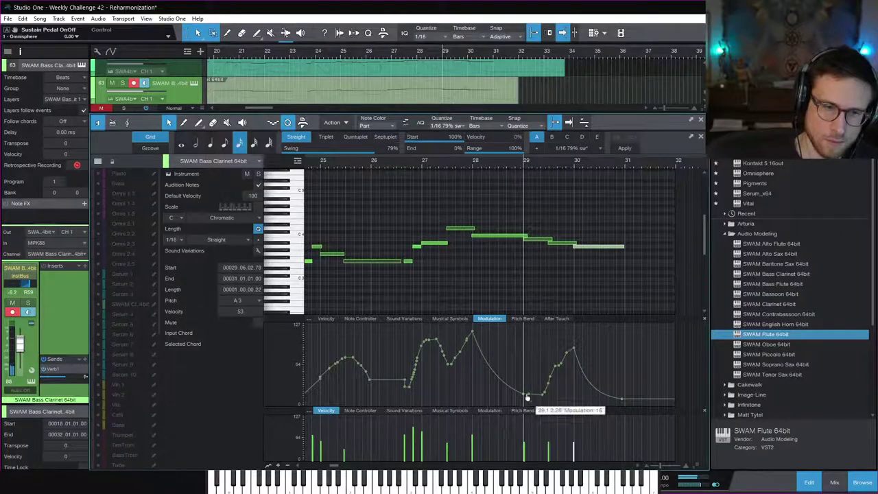
Replace the modulation points between bar 29 and the bar 30 peak with one straight rise, and play the ending
left_click_drag(529, 398, 573, 350)
key("space")
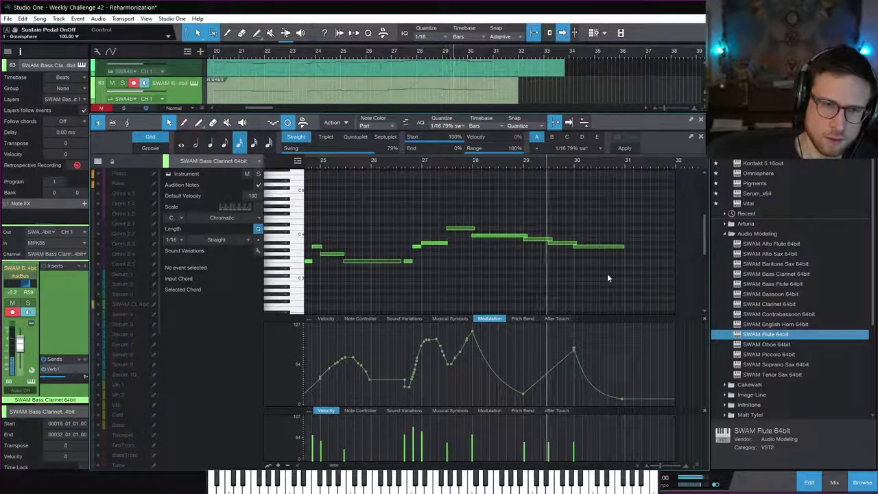
Shorten the final A3 note to end at 30.04.01.78, add a G3 note up to bar 31, and play it back
mouse_move(623, 247)
left_mouse_down()
mouse_move(601, 252)
mouse_move(620, 259)
left_mouse_up()
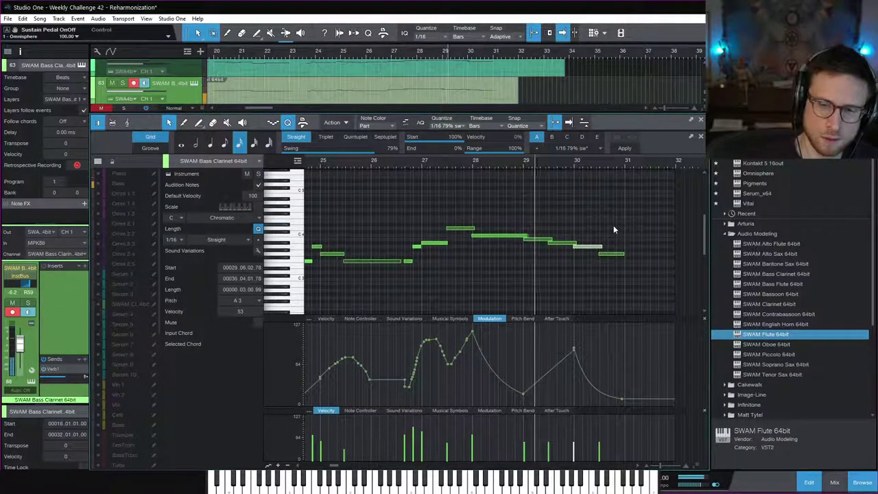
left_click(614, 230)
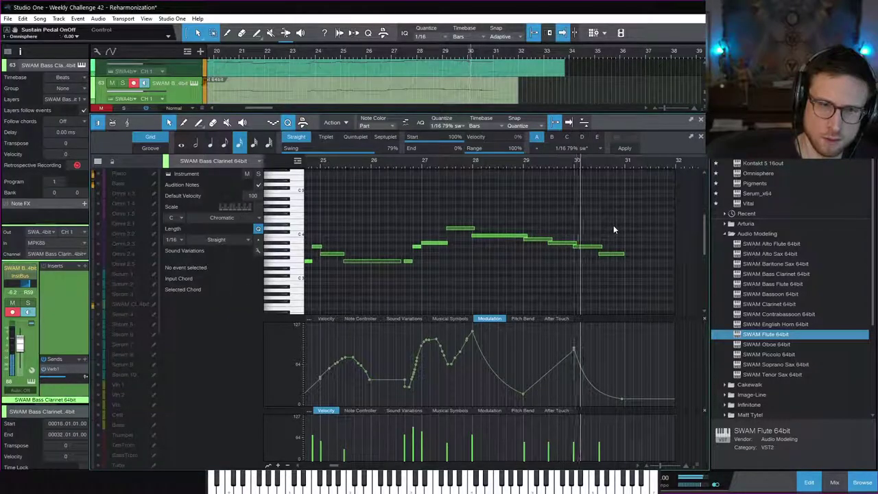
key("space")
scroll(630, 254, "right", 3)
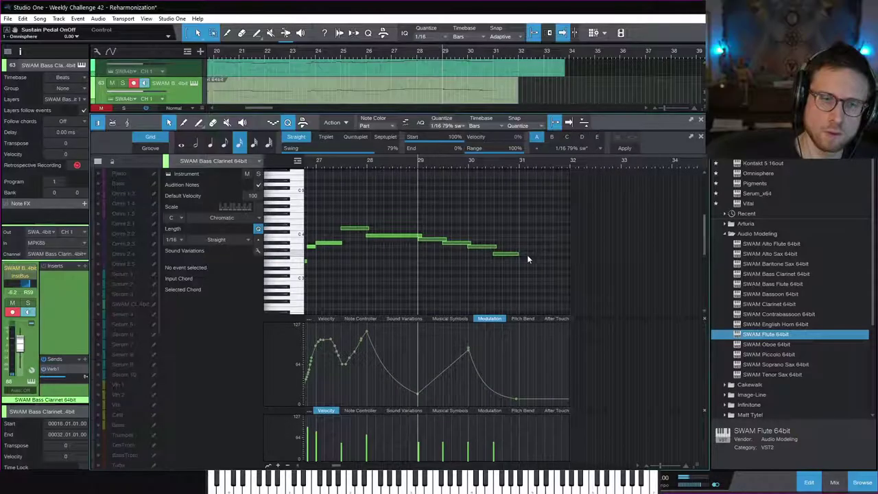
Add an F3 note from 30.06.02.78 to 31.04.01.00 after the G3 note and play the ending
left_click_drag(518, 260, 542, 260)
left_click(492, 162)
key("space")
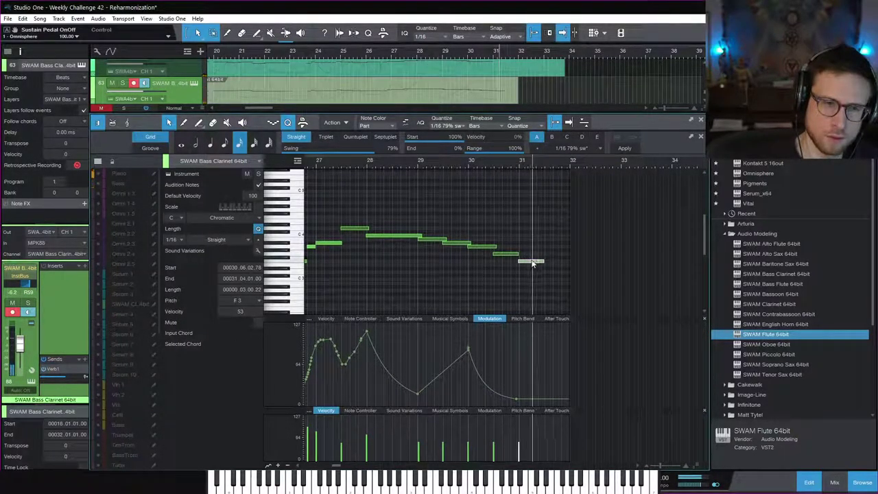
key("space")
left_click(547, 262)
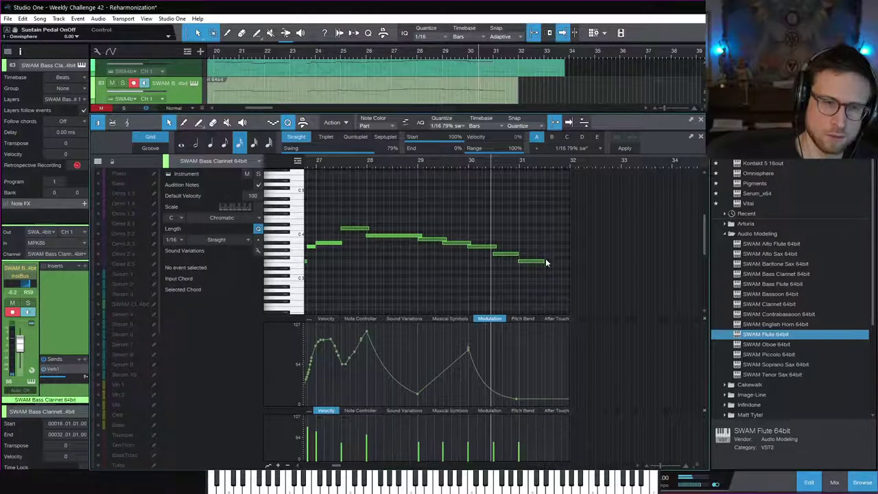
Raise the modulation from its low point near bar 31 in a straight line to mid level at the F3 note's end
left_click_drag(522, 400, 545, 375)
key("space")
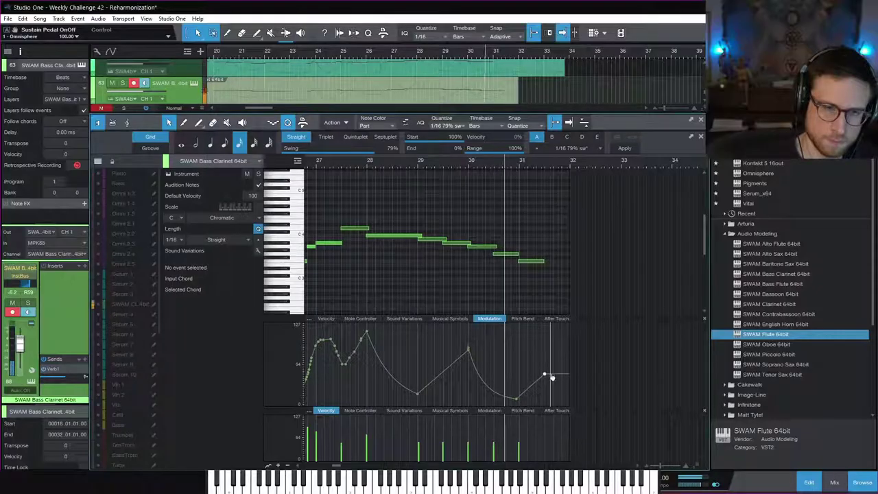
key("space")
Shorten the F3 note to end at 31.02.01.56 and copy it to G3 at 31.02.01.21
left_click_drag(547, 262, 537, 262)
key("e")
key("space")
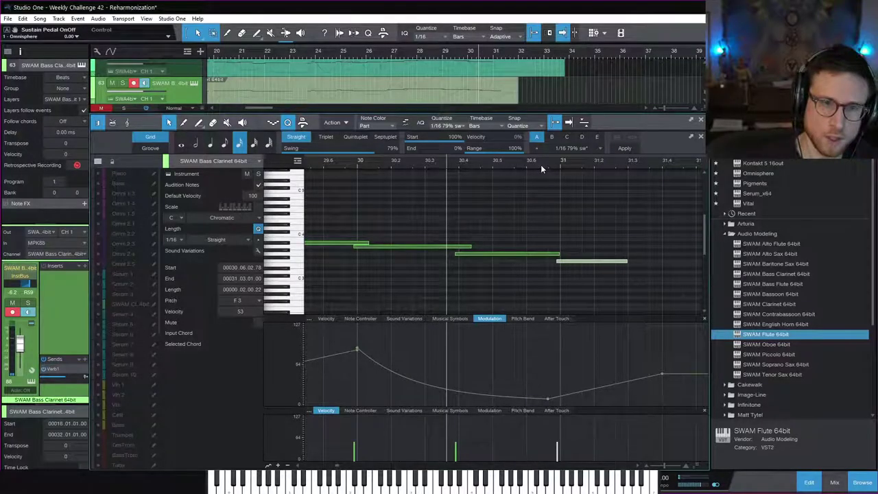
key("space")
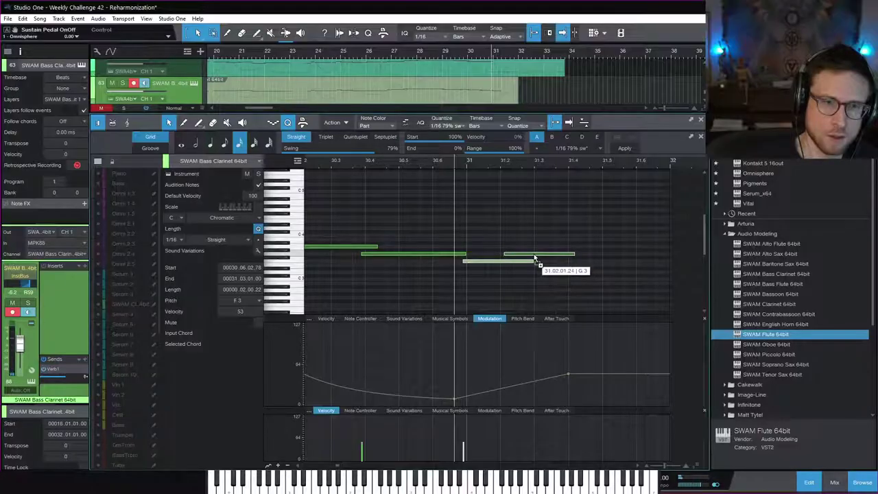
left_click_drag(532, 261, 508, 265)
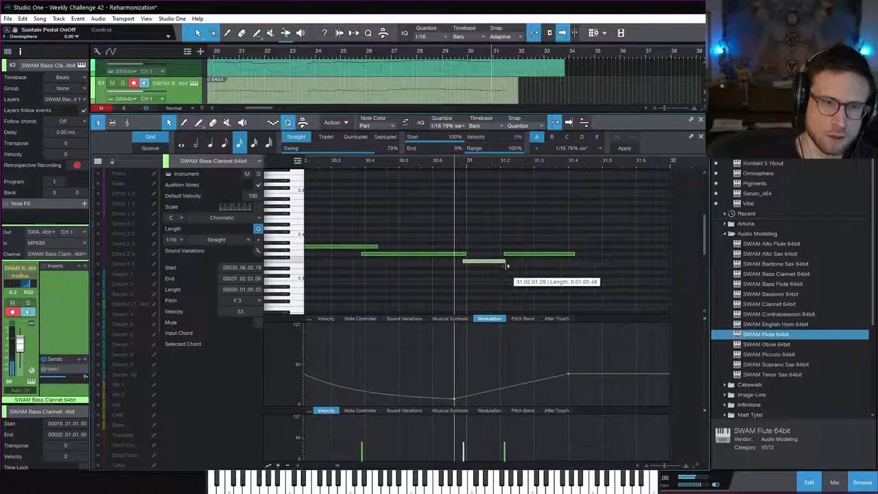
key("space")
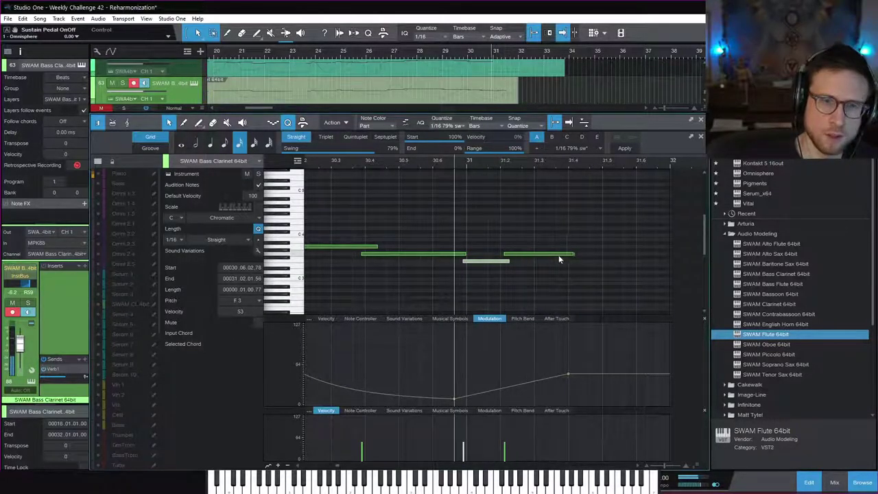
Add an A#3 note at 31.04.01.21 and an A3 note at 31.05.01.02, extending the bass clarinet event to 33.02.02.26
left_click(564, 238)
left_click_drag(542, 256, 602, 249)
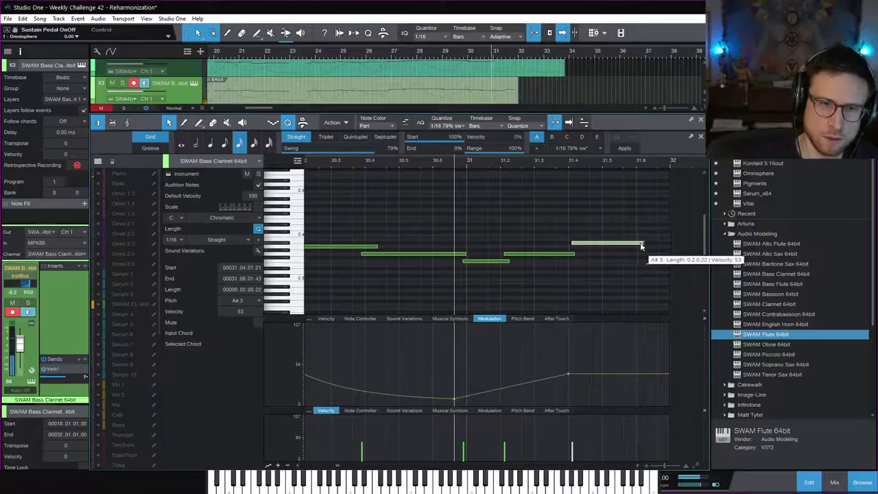
mouse_move(645, 243)
left_mouse_down()
mouse_move(604, 246)
mouse_move(629, 249)
left_mouse_up()
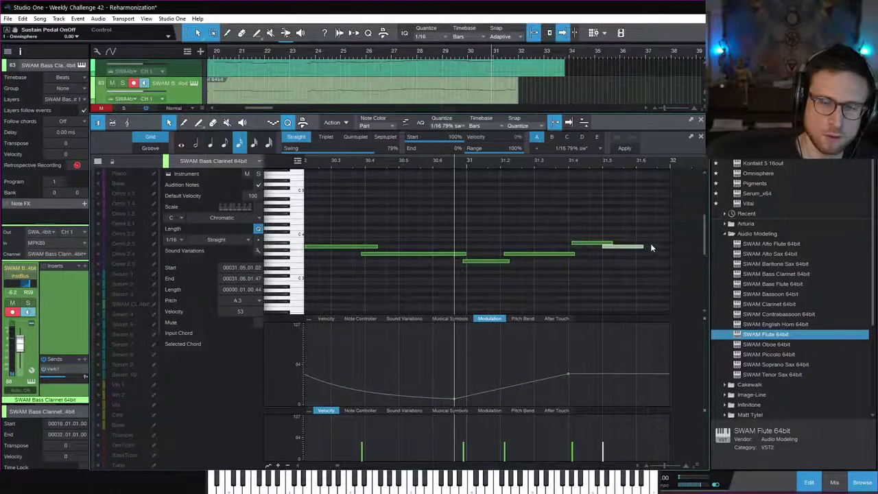
scroll(602, 176, "right", 3)
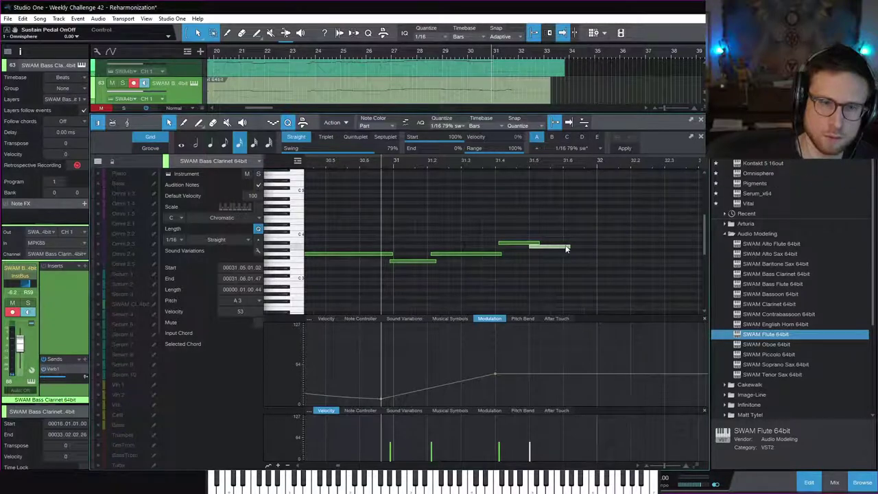
Extend the A3 note to 32.01.01.00 and add an A#3 note from 32.01.01.02 to 33.01.01.00
left_click_drag(635, 243, 645, 247)
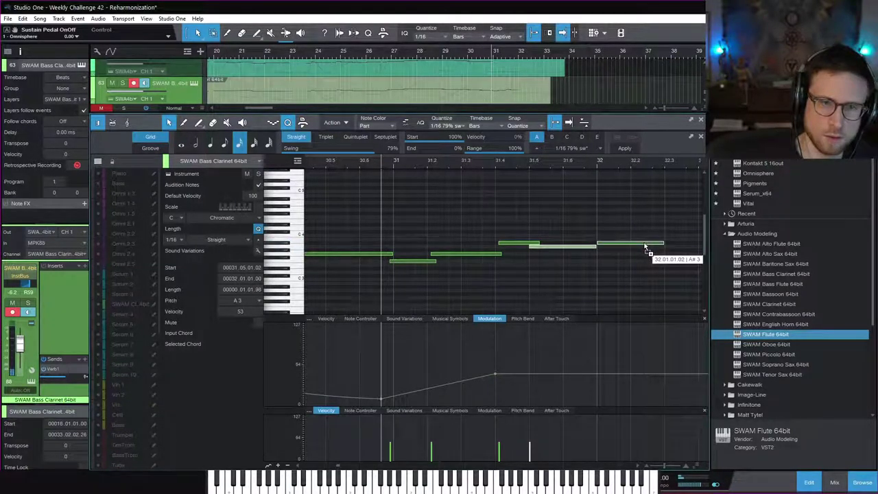
key("w")
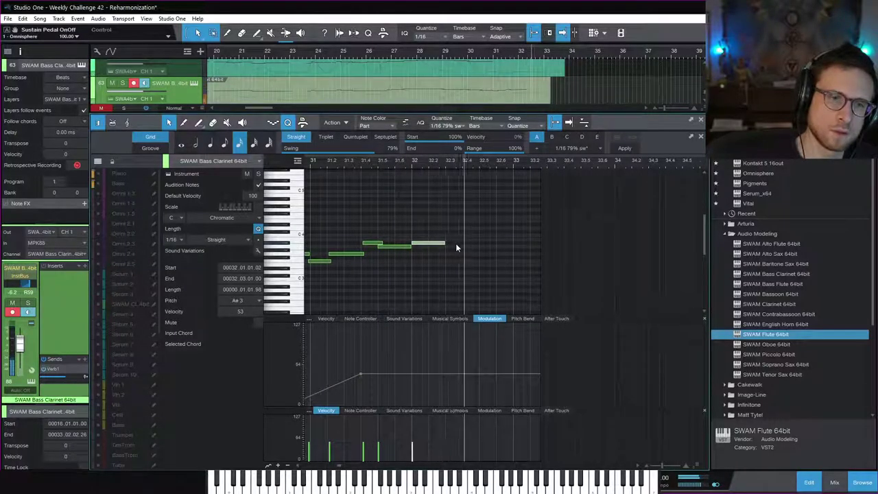
key("space")
left_click_drag(444, 243, 517, 254)
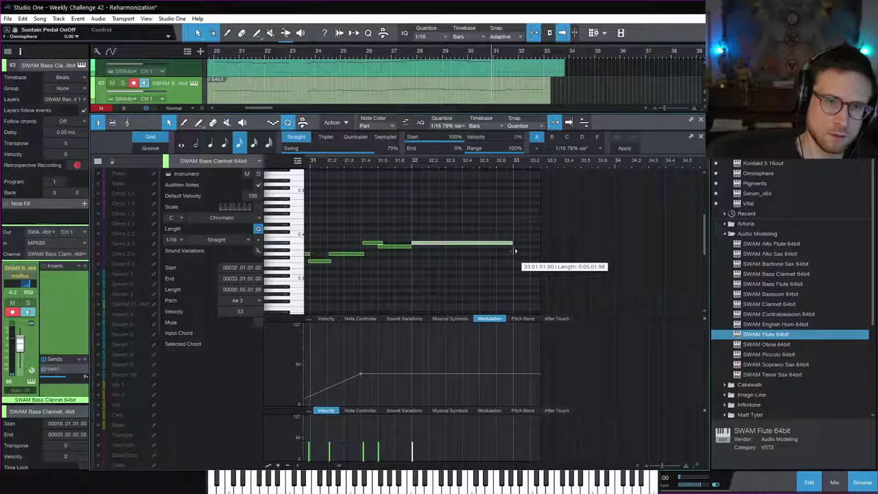
Fade the bass clarinet's modulation from bar 32 to zero at bar 33 and open the tenor sax part
mouse_move(411, 376)
left_mouse_down()
mouse_move(435, 374)
mouse_move(509, 410)
left_mouse_up()
key("space")
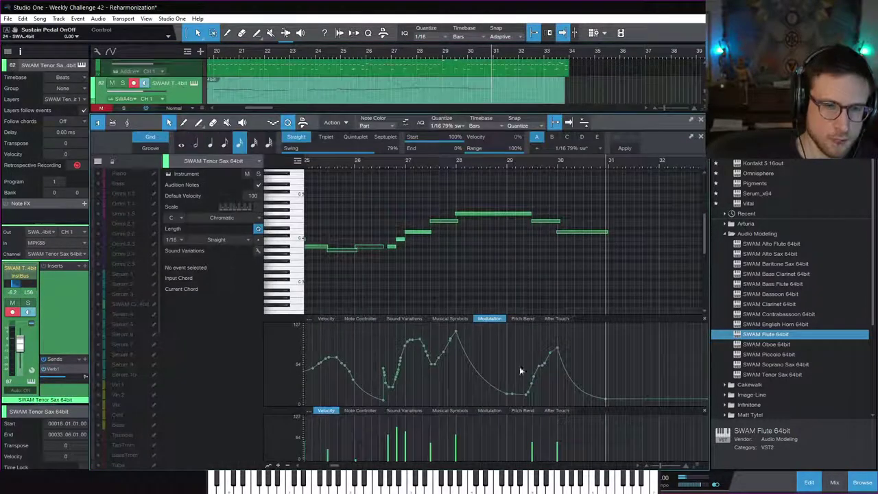
Play the tenor sax part from about bar 27 and again from bar 30 to examine its ending
left_click(425, 164)
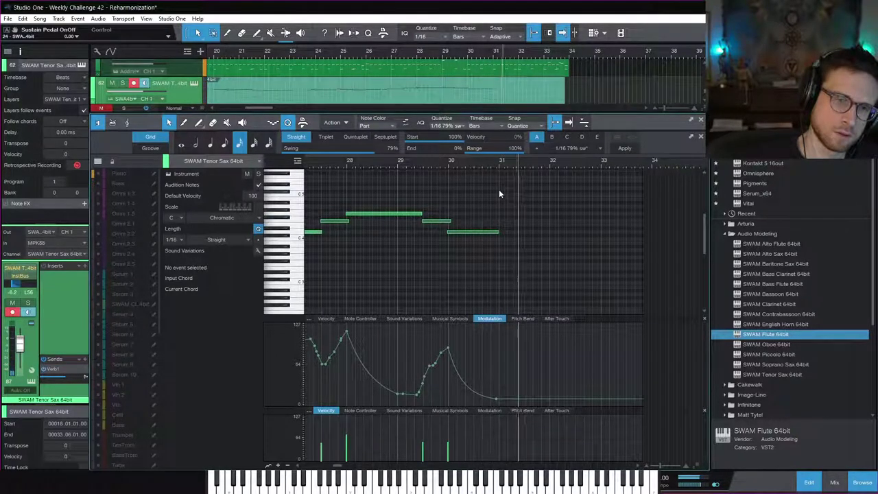
left_click(450, 162)
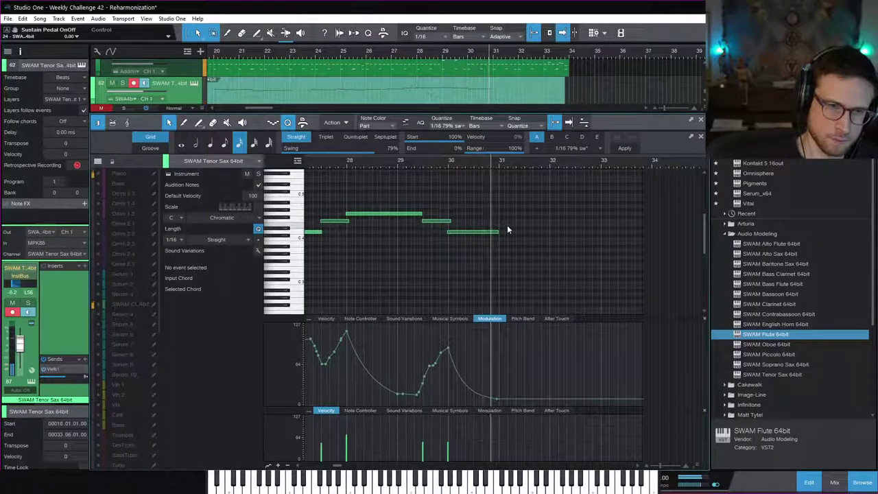
key("space")
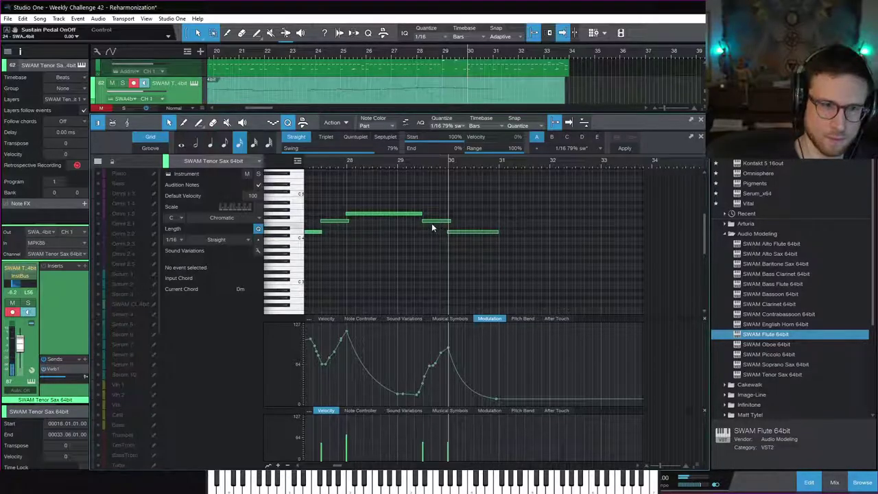
Copy the tenor sax's final D4 note to D#4 from bar 31 to bar 32 and play it
left_click(465, 234)
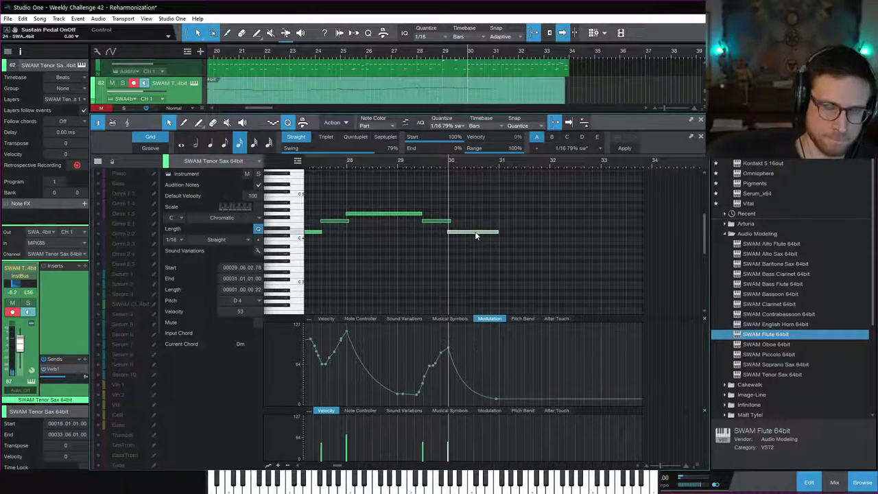
scroll(475, 232, "right", 3)
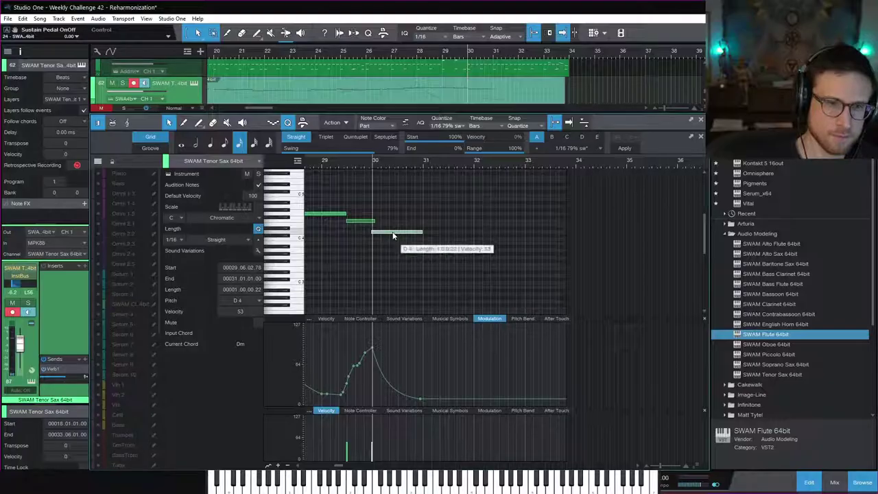
left_click_drag(395, 235, 447, 235)
key("space")
left_click(433, 306)
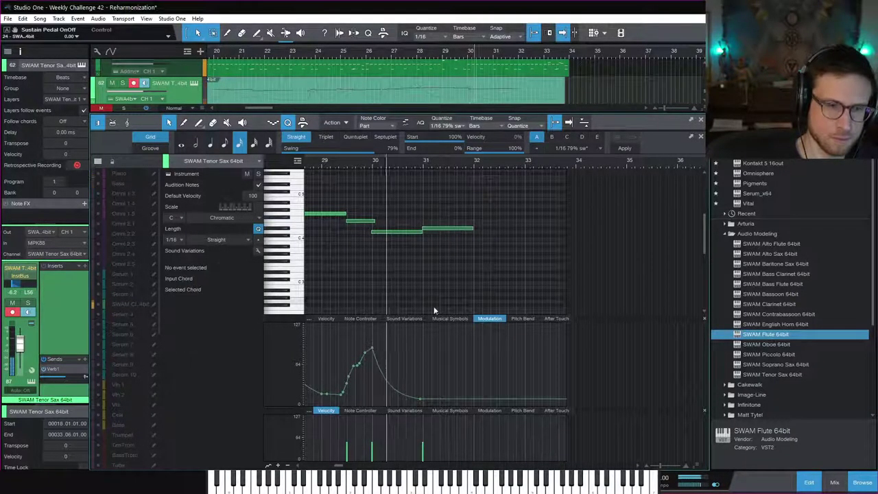
Raise the tenor sax modulation in a straight line from its low point near bar 31 to mid level at bar 32
left_click(456, 393)
left_click_drag(466, 396, 482, 375)
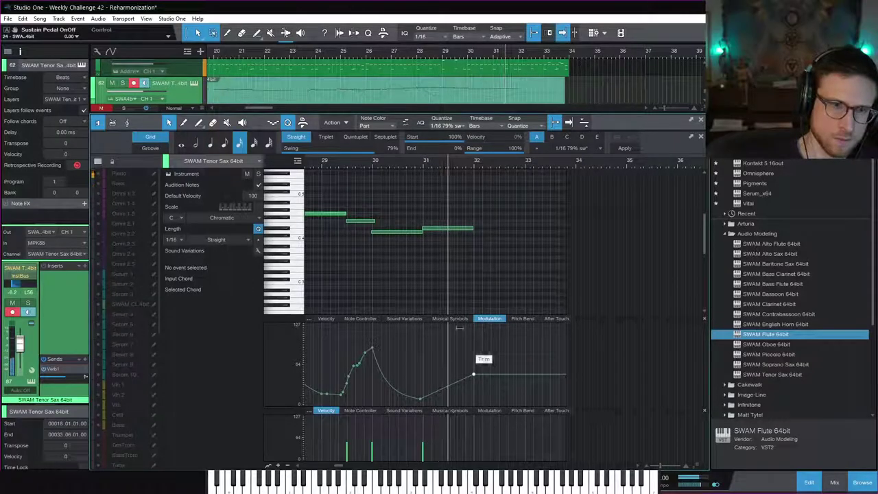
Lower the D#4 note to D4 and join it with the previous note into one D4 ending at 32.01.01.00
left_click_drag(442, 235, 445, 233)
left_click(446, 207)
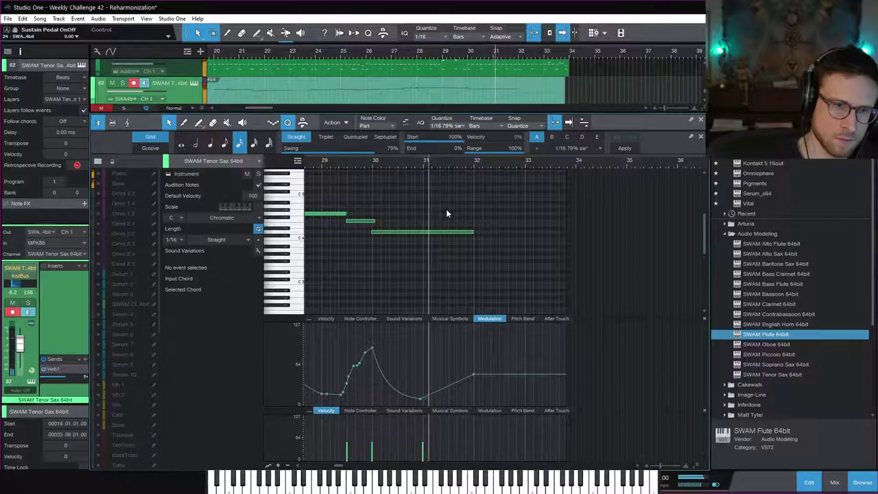
mouse_move(472, 232)
left_mouse_down()
mouse_move(420, 234)
mouse_move(476, 234)
left_mouse_up()
key("space")
left_click(478, 240)
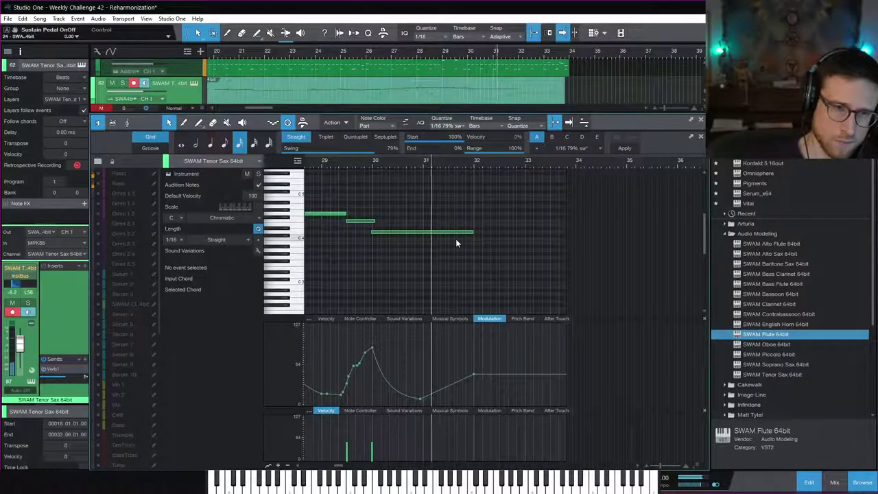
Shorten the long D4 note to end at 31.04.02.15 and add an overlapping C4 note up to bar 32
left_click(475, 233)
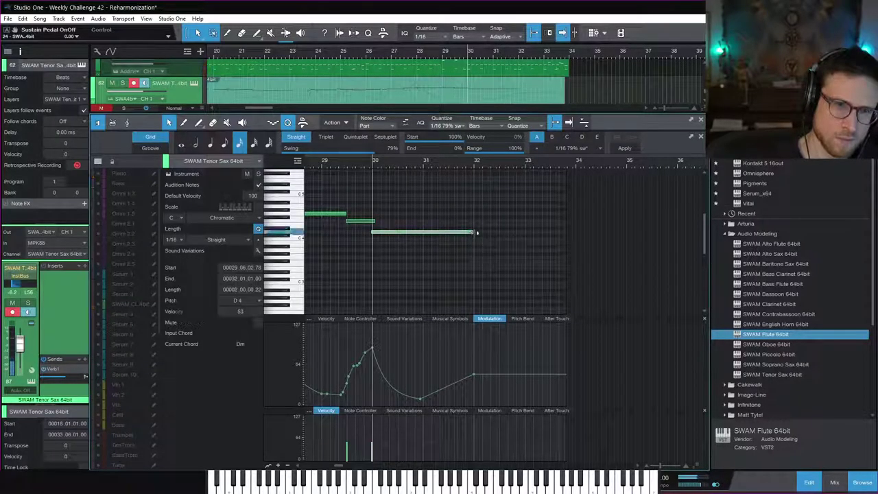
mouse_move(451, 239)
left_mouse_down()
mouse_move(413, 240)
mouse_move(463, 251)
left_mouse_up()
scroll(487, 237, "up", 2)
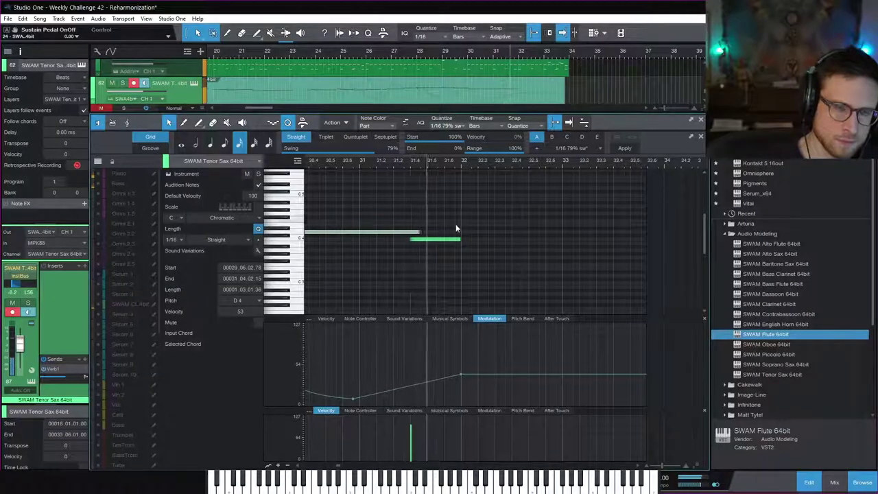
Add a D4 note from bar 32 to bar 33 and curve the modulation down to zero at bar 33
left_click_drag(456, 233, 567, 238)
key("space")
left_click_drag(557, 379, 563, 404)
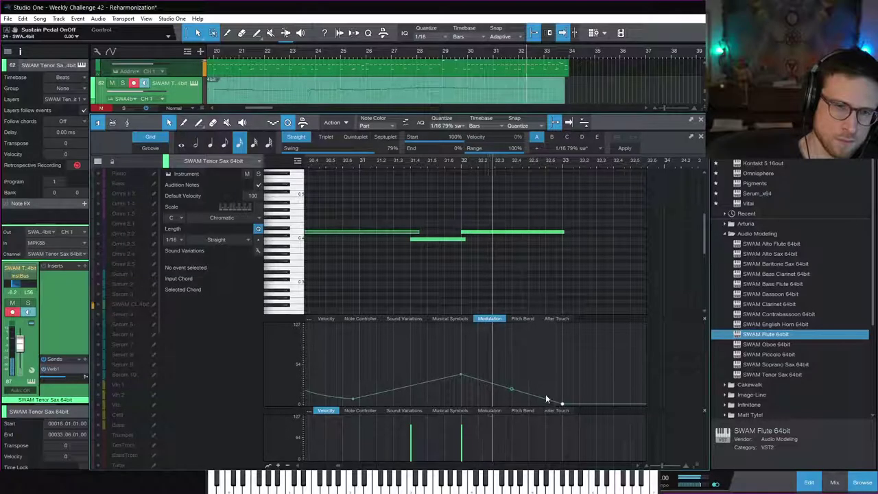
left_click_drag(511, 392, 512, 398)
Close the note editor and play the whole arrangement from the start to review all the parts
left_click(812, 485)
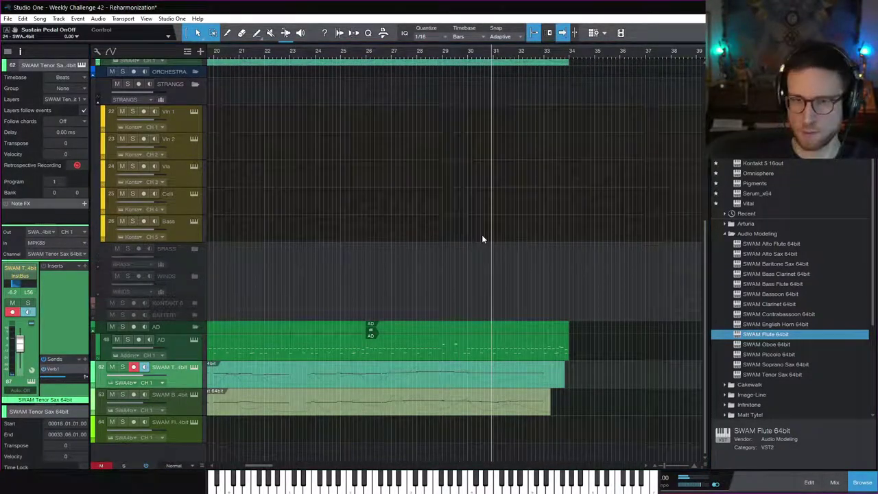
scroll(483, 239, "down", 5)
scroll(452, 211, "up", 10)
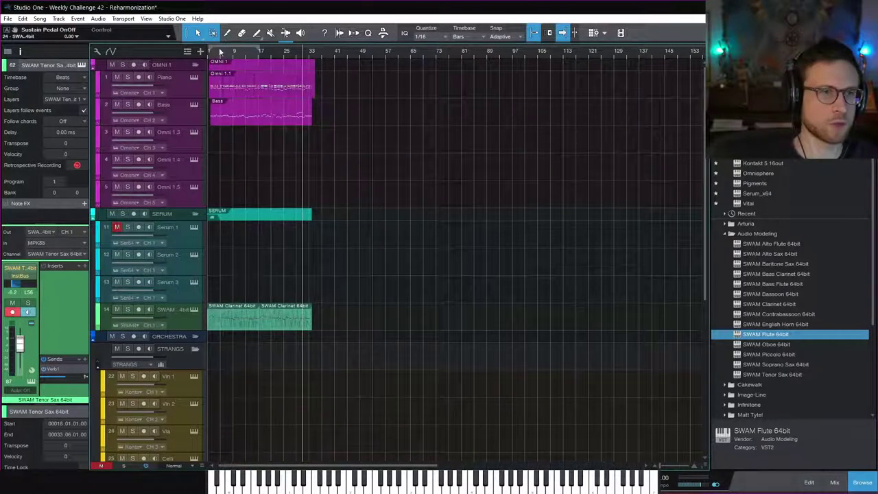
scroll(210, 59, "up", 5)
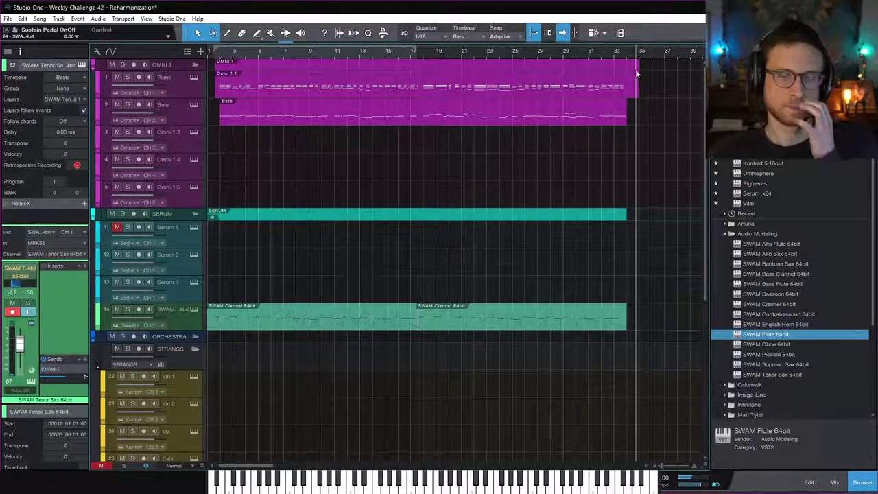
Set the tenor sax event's transpose value to 2
left_click_drag(652, 69, 275, 439)
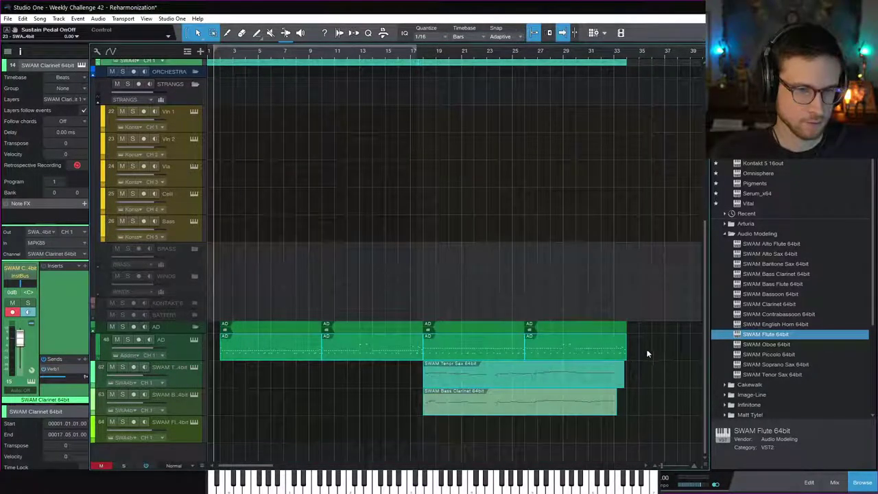
left_click(377, 348)
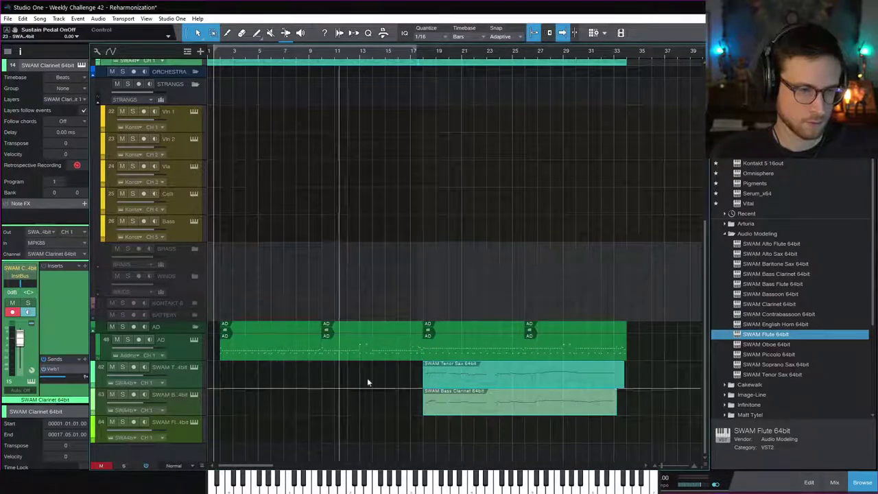
right_click(459, 382)
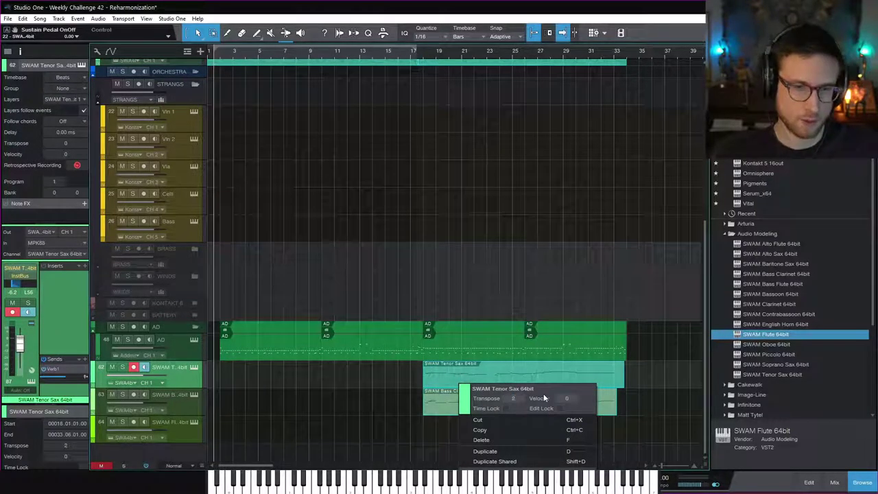
Play the arrangement through the tenor sax and bass clarinet section to hear the transposed sax
left_click(410, 313)
key("space")
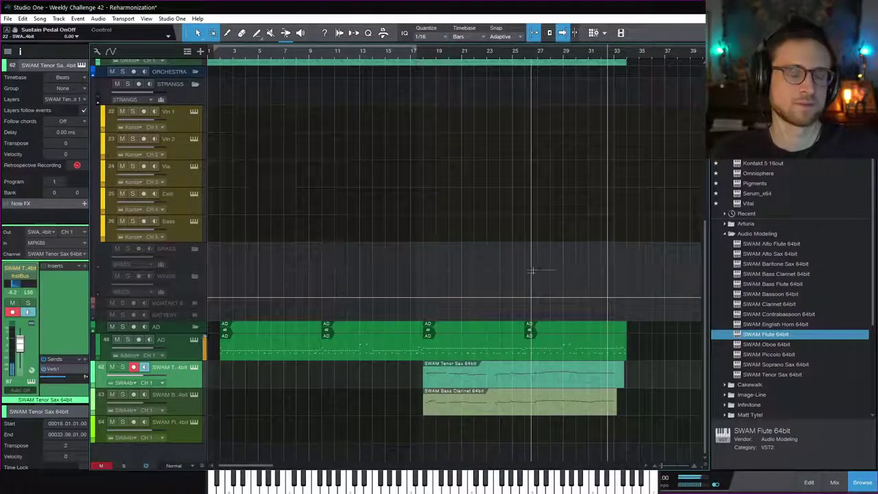
key("space")
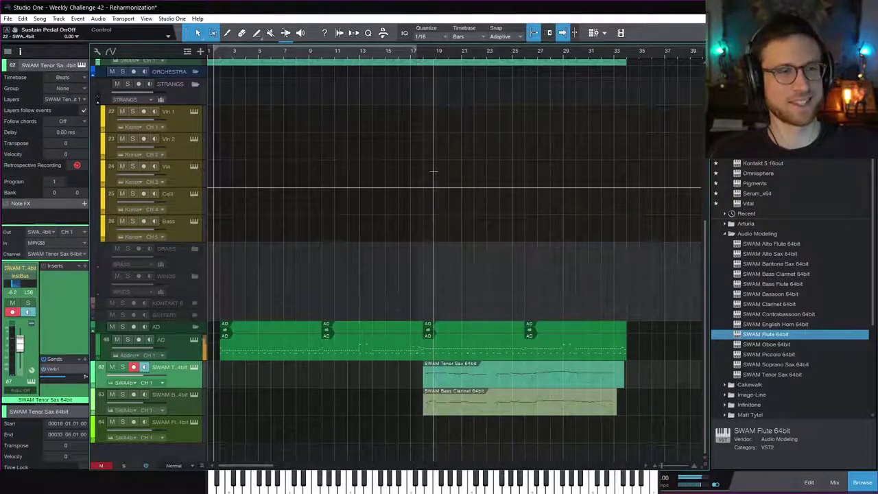
Select the Piano track so it is armed for trying out chords around the transition near bar 17
scroll(441, 175, "up", 1)
scroll(441, 177, "up", 4)
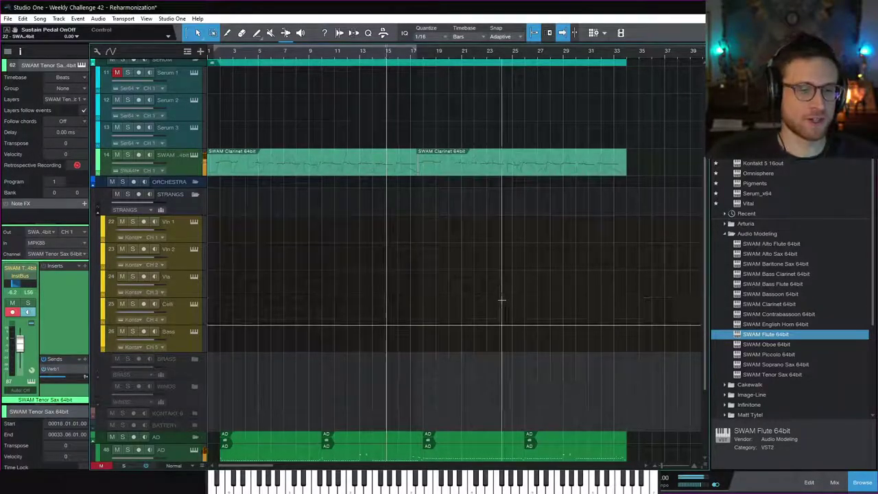
scroll(501, 308, "down", 4)
key("e")
key("e")
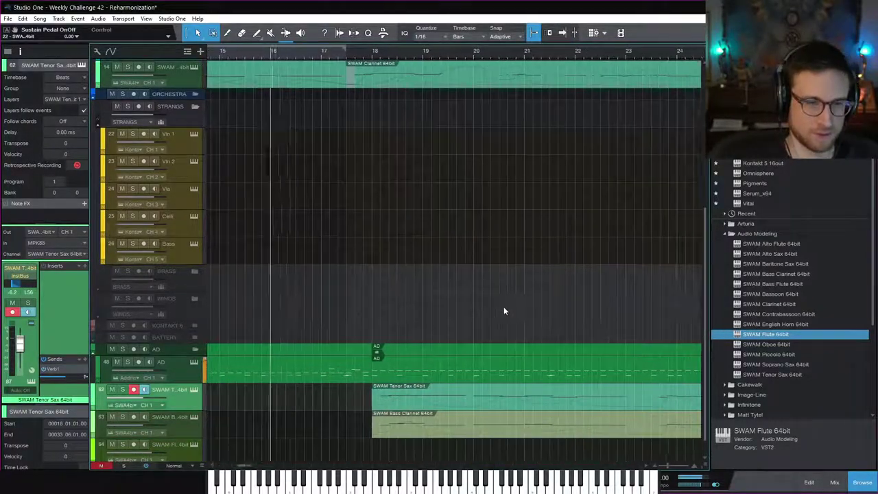
key("f")
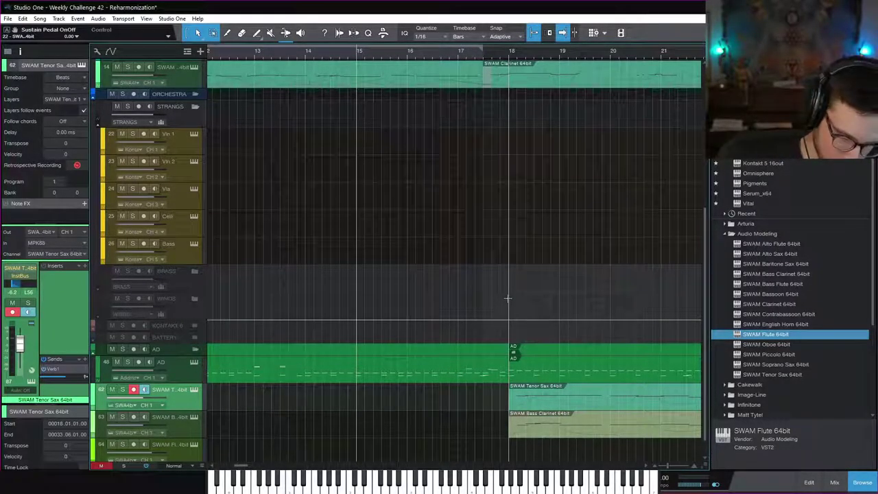
scroll(508, 298, "up", 10)
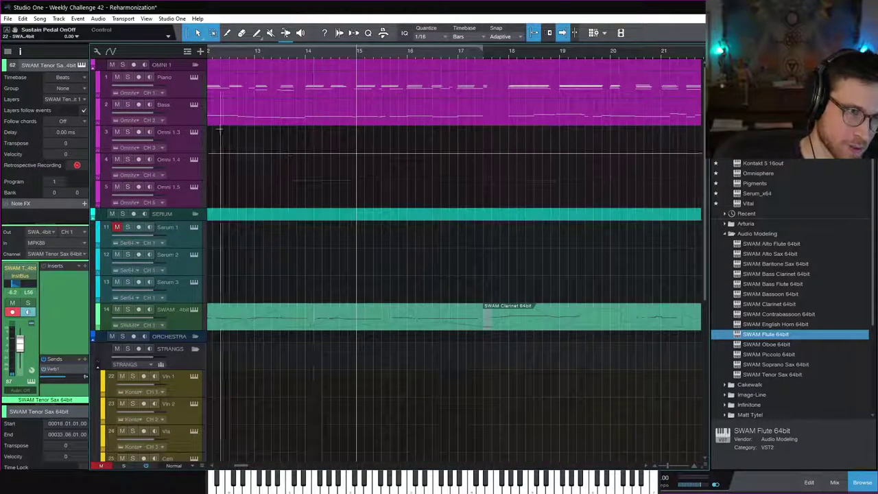
left_click(187, 90)
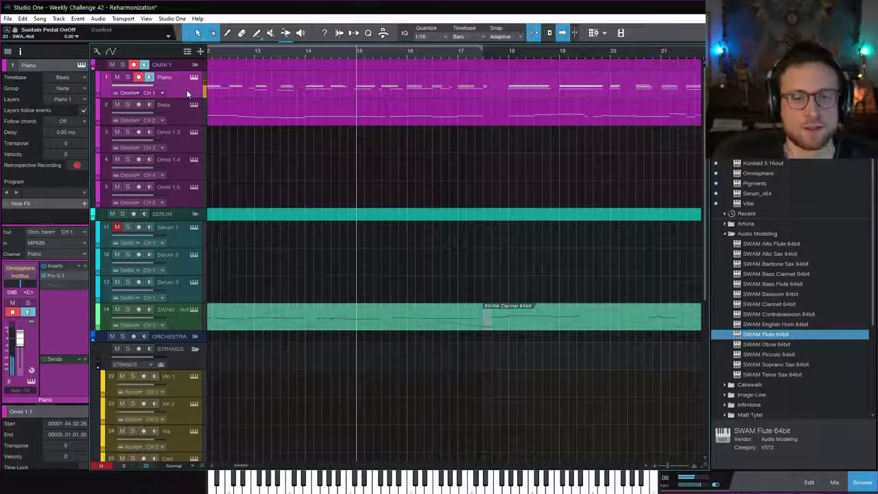
Place the playback position at bar 17 and set the second clarinet event's transpose value to 2
left_click(461, 52)
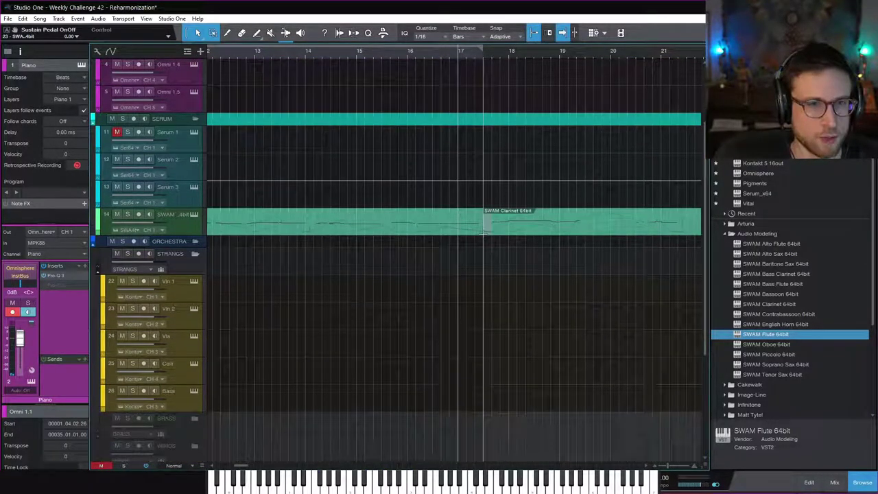
scroll(483, 323, "down", 5)
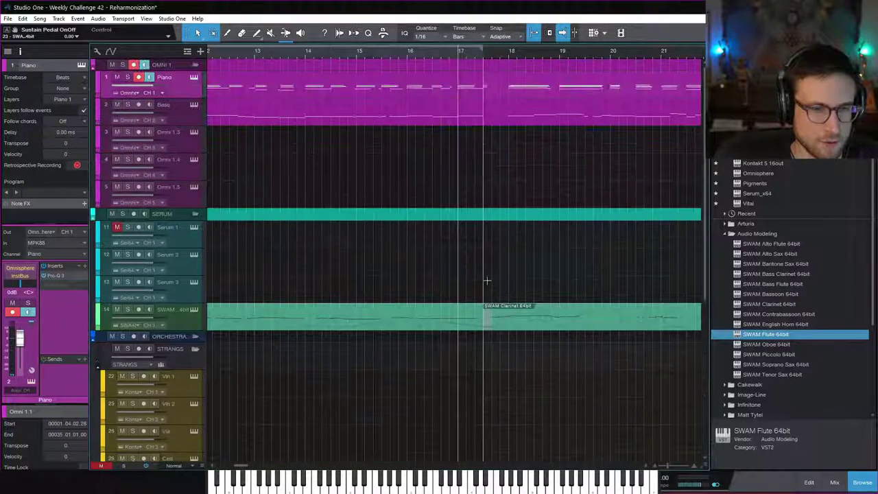
scroll(486, 280, "down", 1)
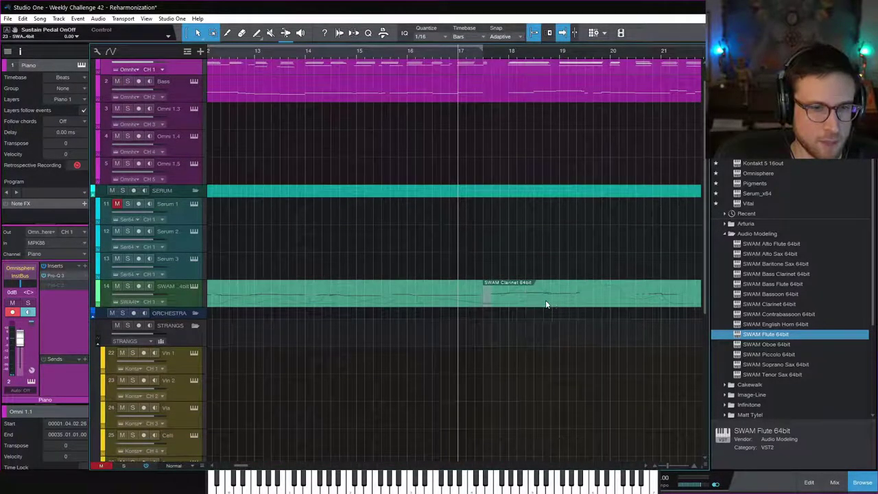
left_click(568, 302)
right_click(569, 302)
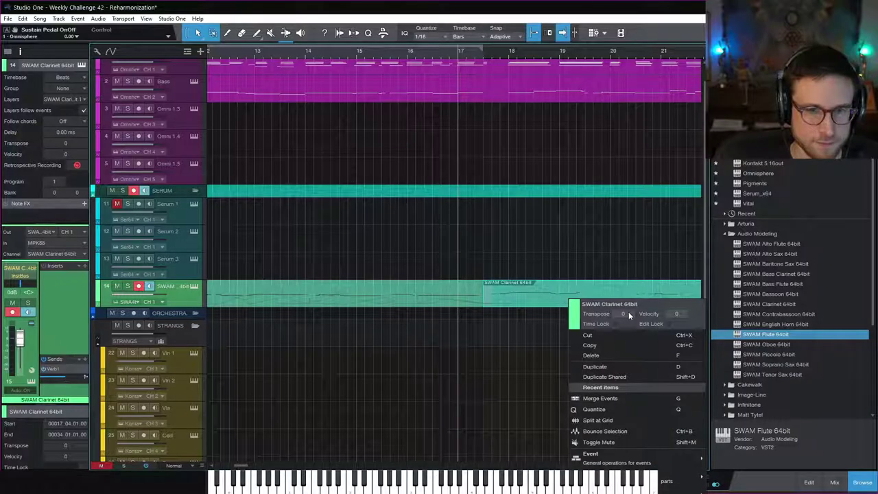
type("2")
key("Return")
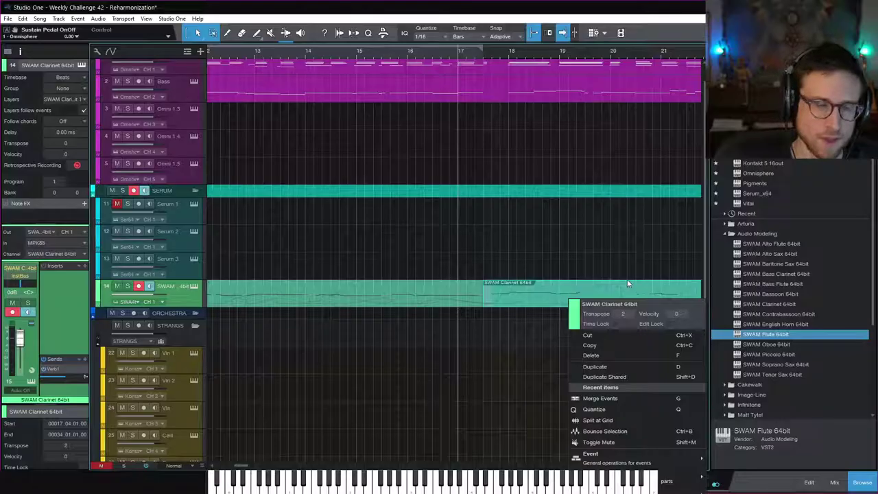
key("Escape")
Raise all piano notes from bar 18 to the end by two semitones and close the note editor
scroll(579, 225, "up", 1)
double_click(523, 85)
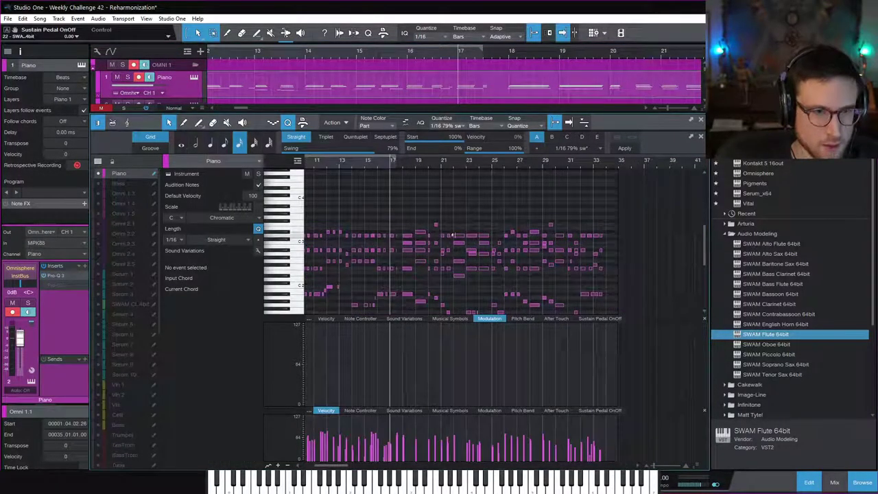
scroll(453, 230, "down", 2)
scroll(449, 229, "down", 2)
scroll(450, 226, "down", 2)
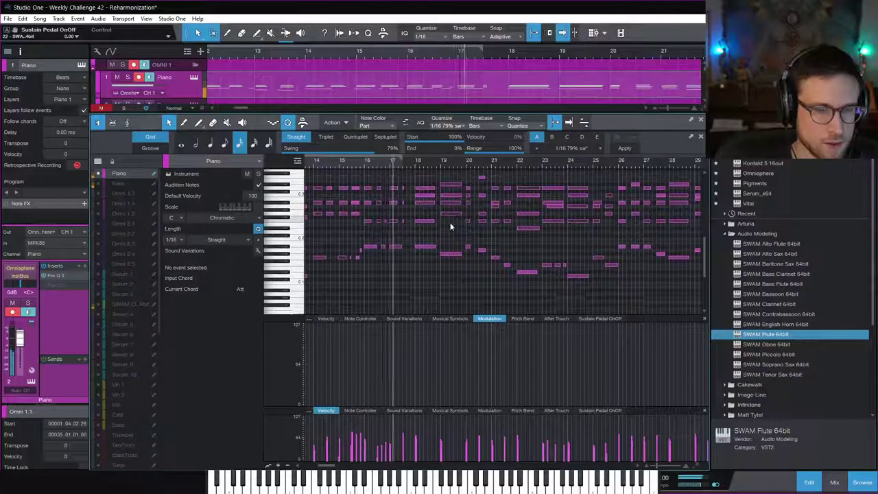
key("space")
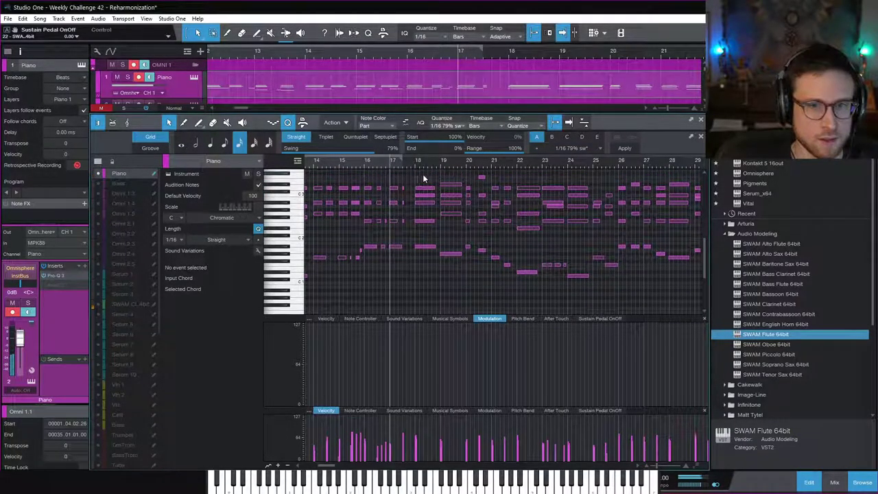
left_click_drag(421, 174, 693, 312)
scroll(634, 267, "right", 5)
scroll(635, 266, "left", 1)
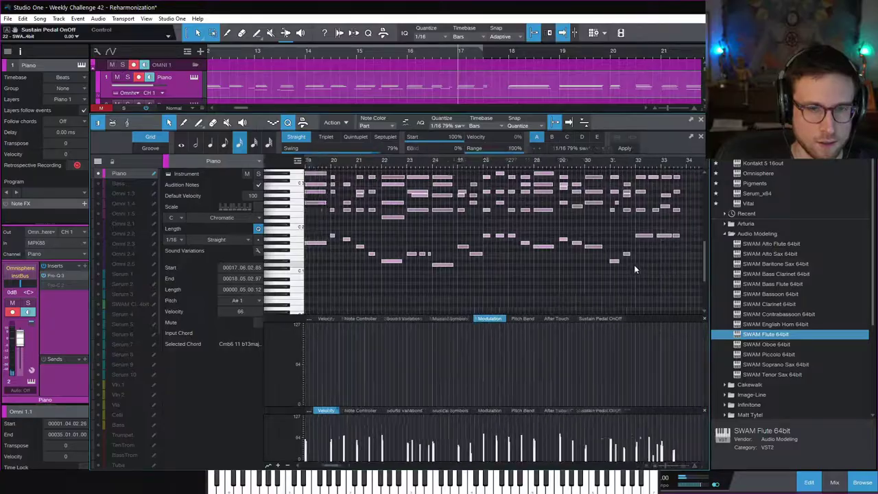
key("Up")
key("Up")
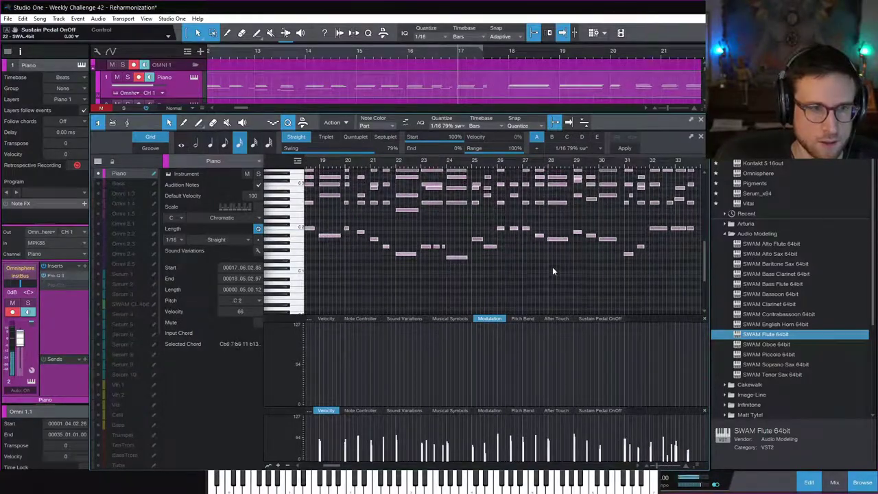
left_click(809, 483)
Raise all notes of the Omnisphere bass part from bar 17 to the end by two semitones and close the note editor
double_click(487, 120)
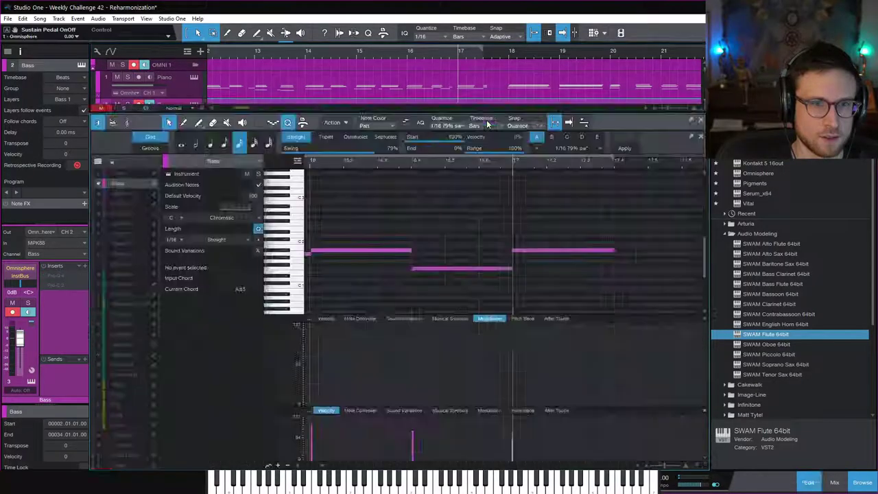
key("shift+z")
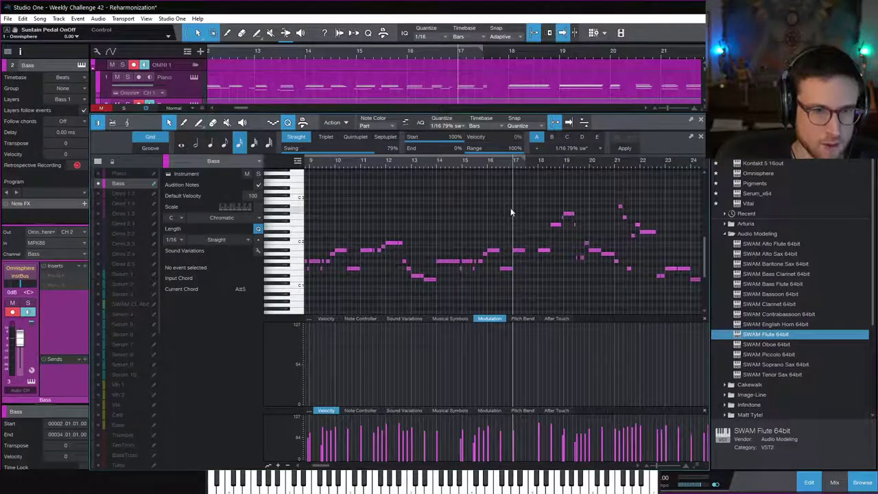
key("w")
left_click_drag(408, 194, 541, 276)
key("Up")
key("Up")
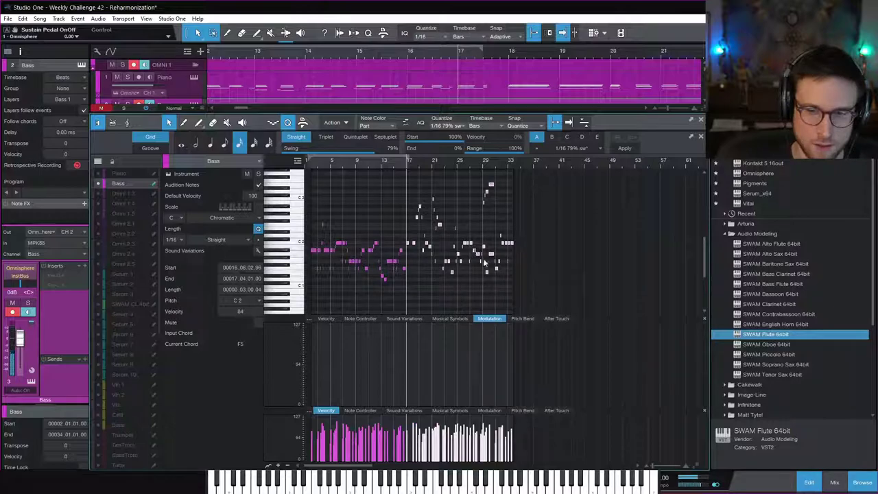
left_click(807, 483)
Select the tenor sax and bass clarinet events and set their transpose value to 2
scroll(502, 302, "down", 10)
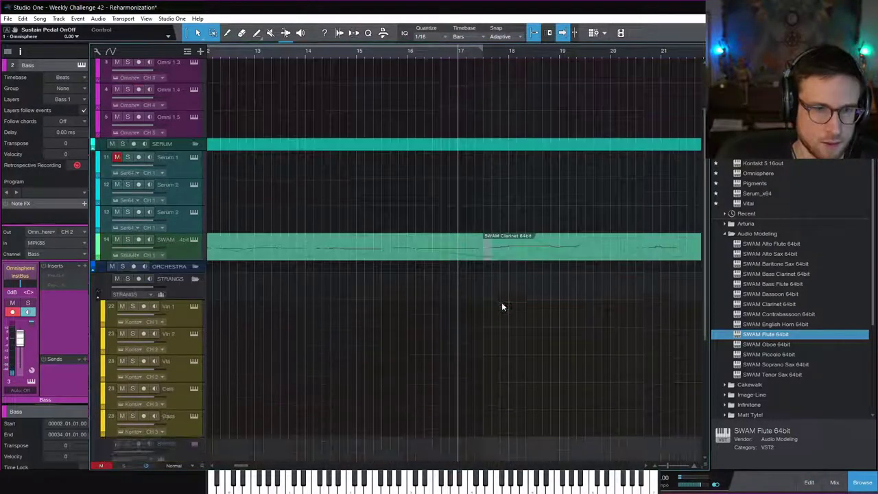
scroll(549, 352, "right", 4)
left_click_drag(433, 445, 357, 384)
right_click(412, 413)
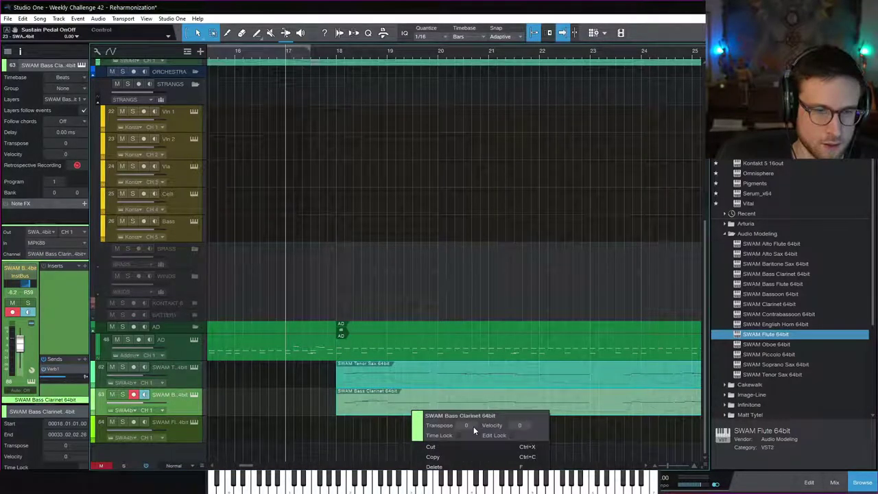
left_click_drag(474, 426, 472, 349)
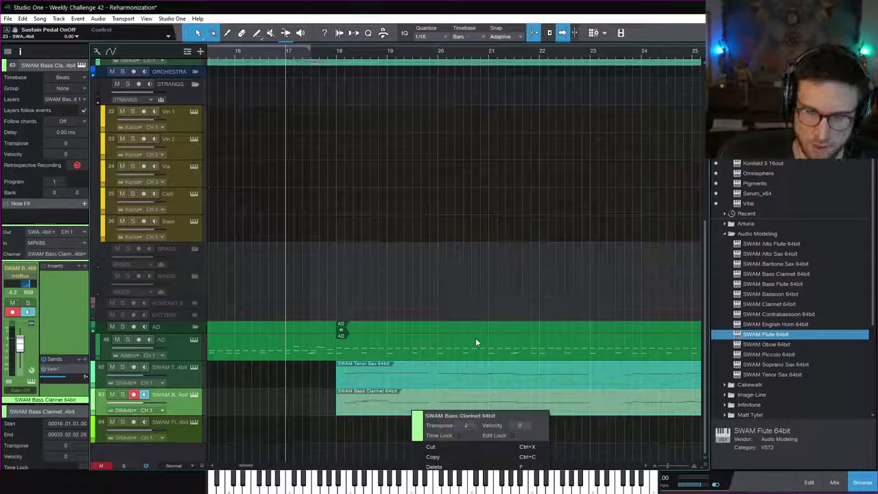
left_click(461, 280)
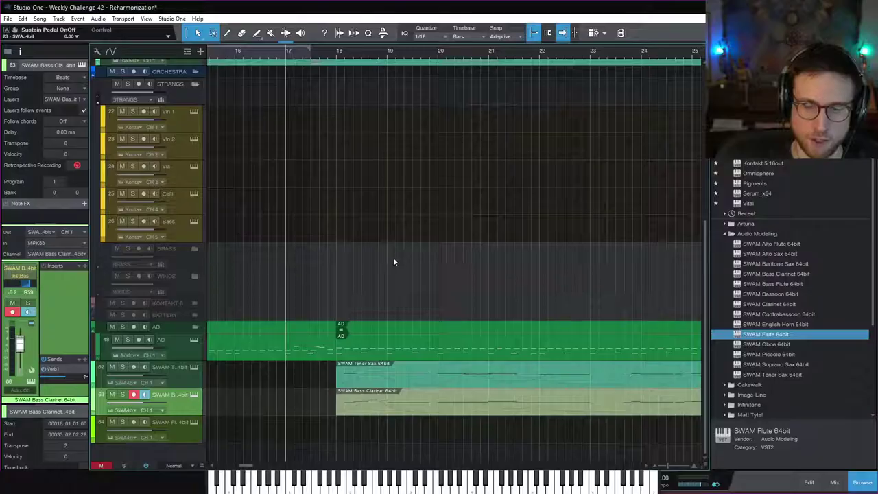
Play the transition into the transposed section and check the piano part's notes against it
key("space")
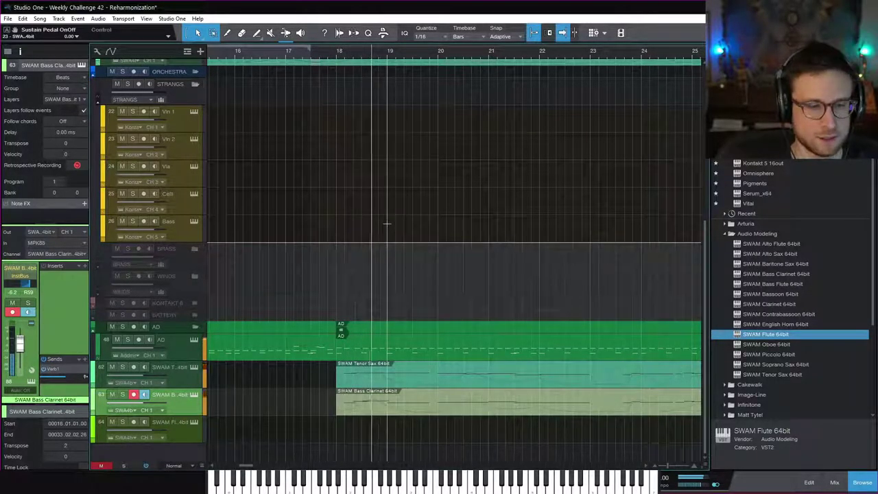
key("space")
scroll(366, 186, "up", 5)
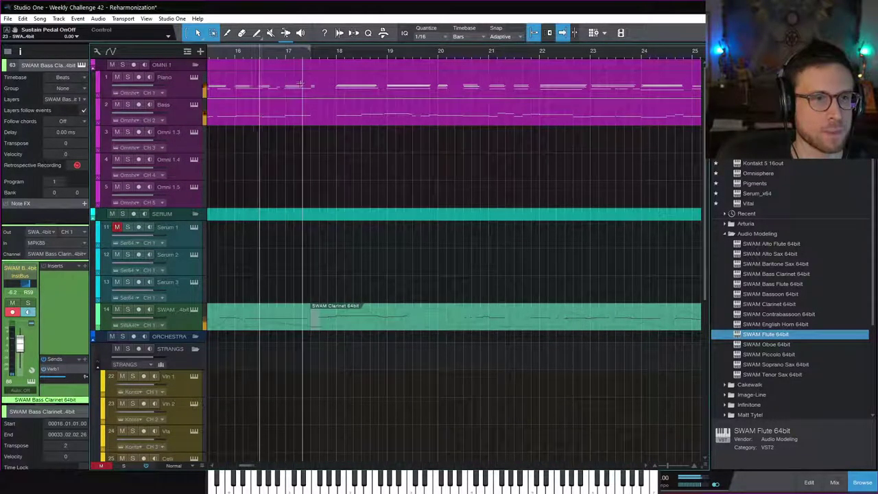
double_click(298, 87)
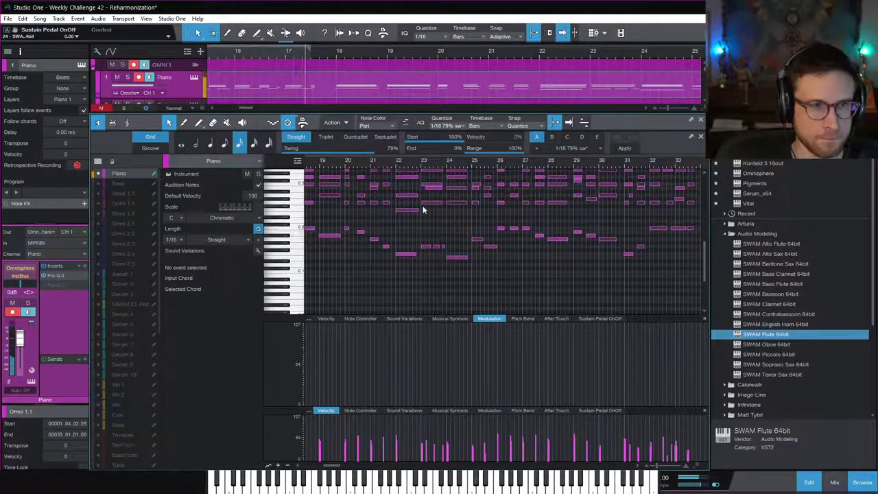
scroll(302, 73, "down", 3)
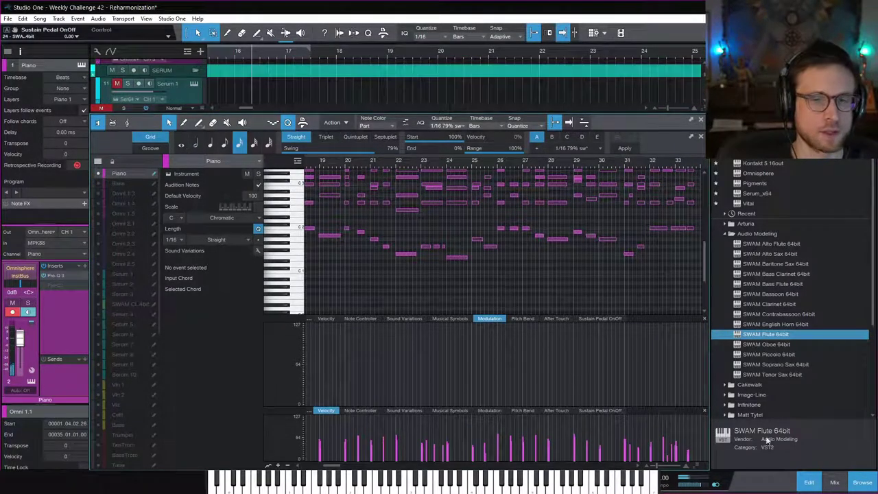
left_click(808, 483)
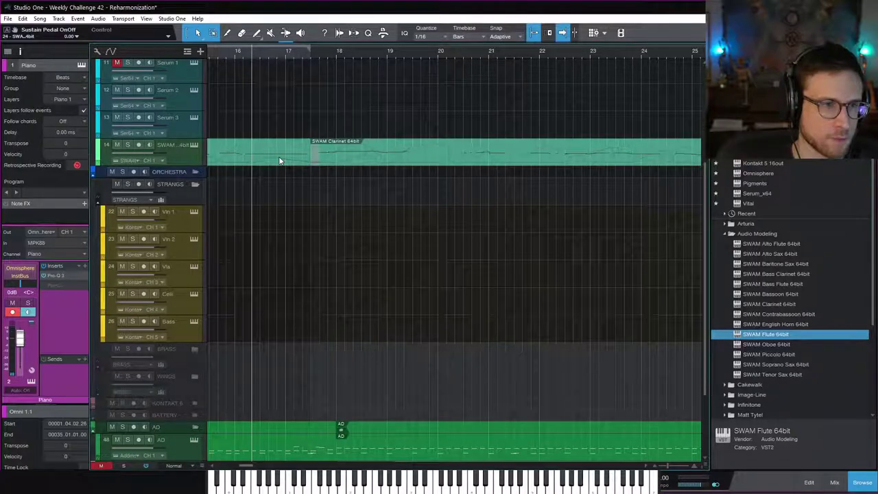
Lower the Omnisphere bass note at bar 17 to A#1 and close the note editor
scroll(279, 160, "up", 3)
left_click(290, 119)
double_click(290, 122)
scroll(459, 264, "up", 5)
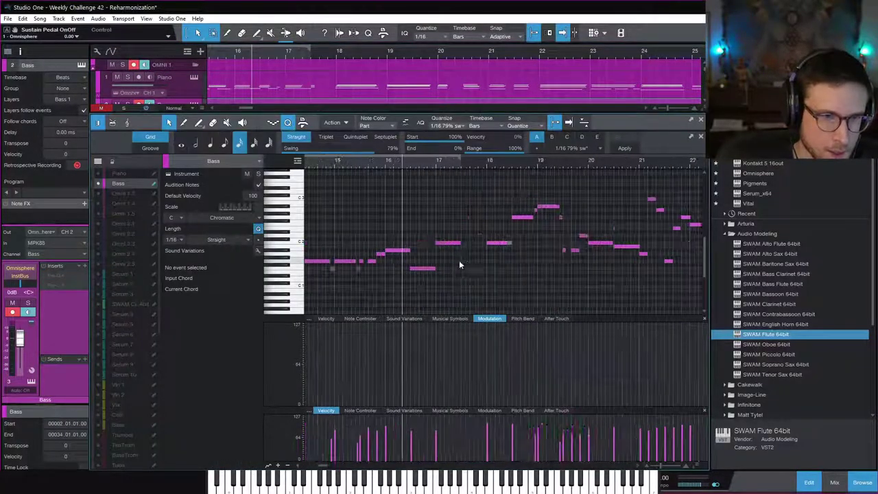
left_click(448, 242)
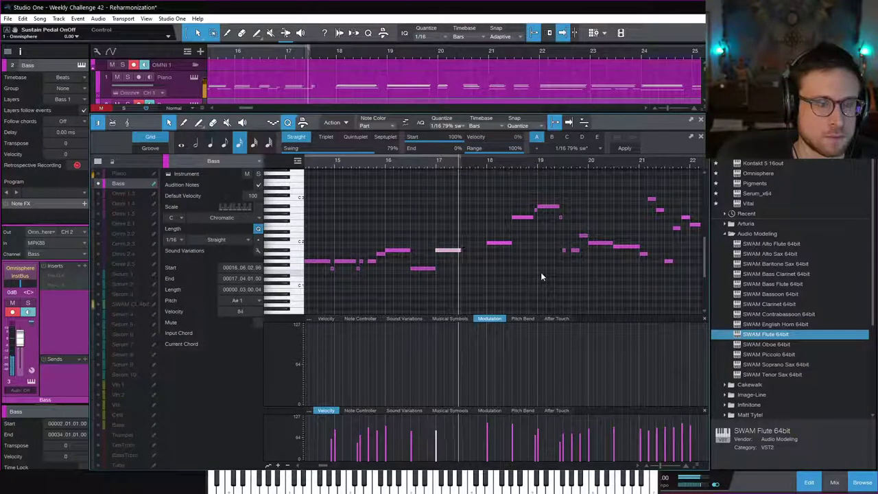
left_click(810, 484)
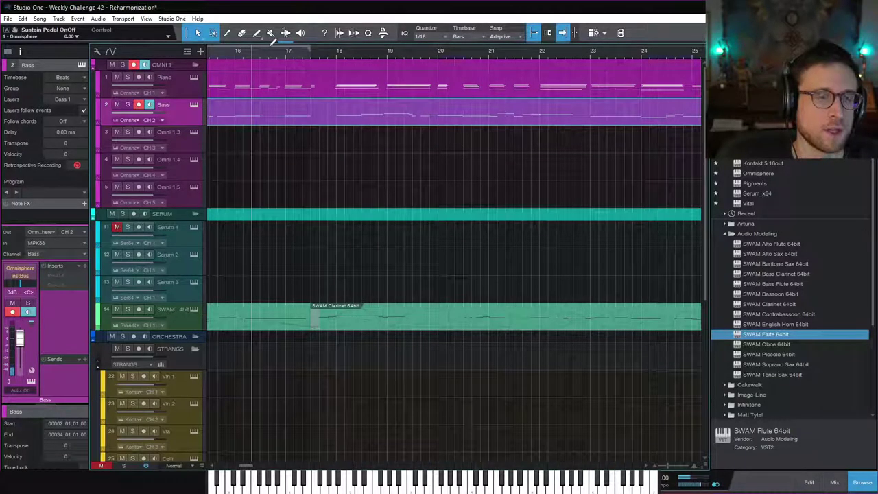
Open the piano part's notes and play the passage leading into bar 18
double_click(284, 85)
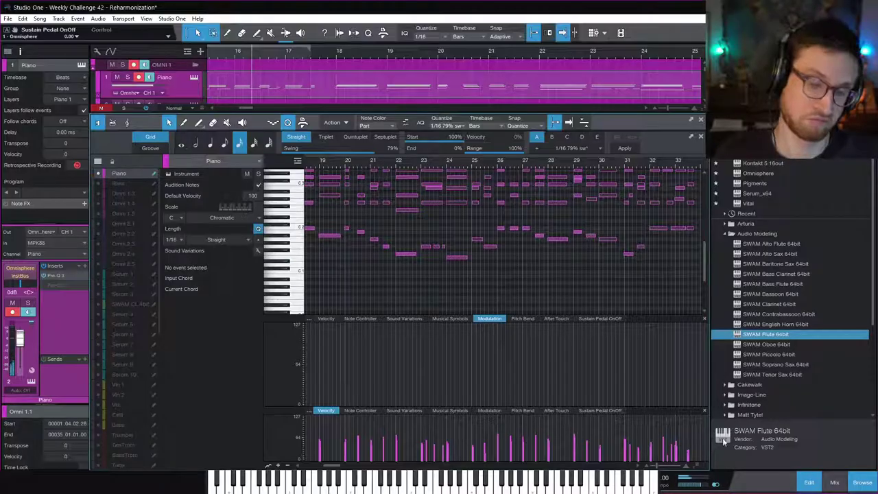
key("space")
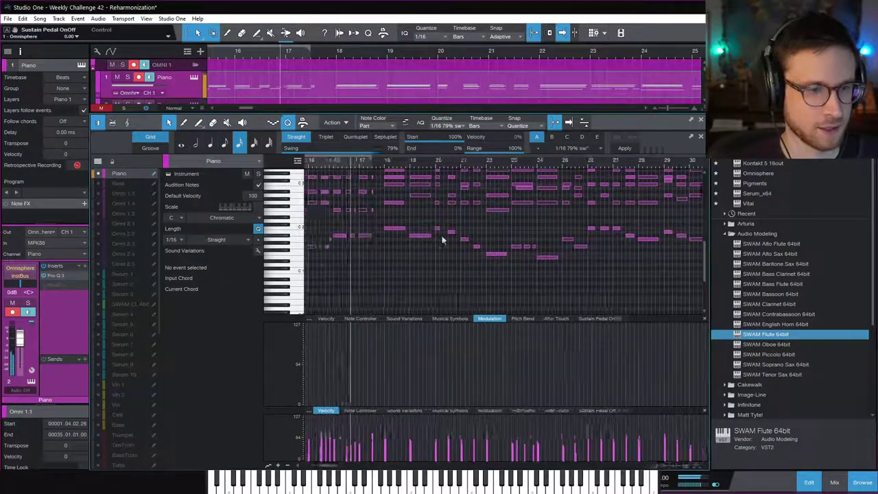
key("space")
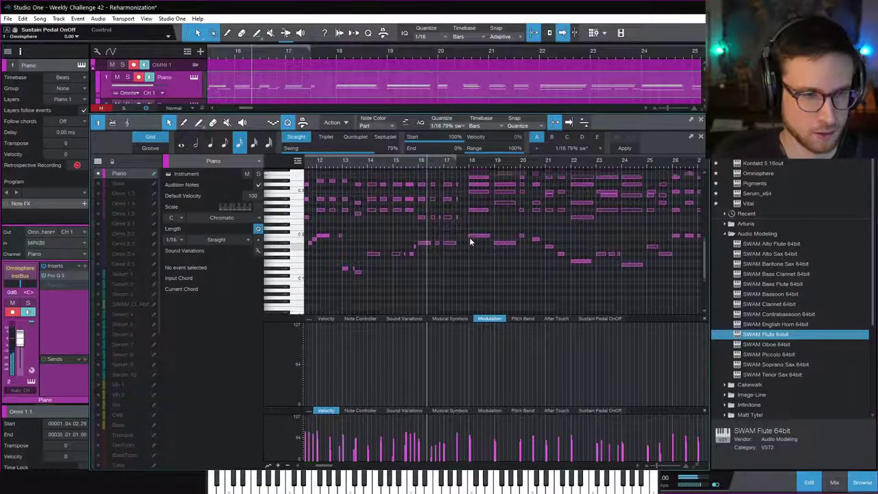
Revoice the piano chord at 17.4 as G1, F2, A2, C3 and E3, adding the G1 bass note beneath it
scroll(467, 236, "up", 1)
scroll(444, 167, "up", 4)
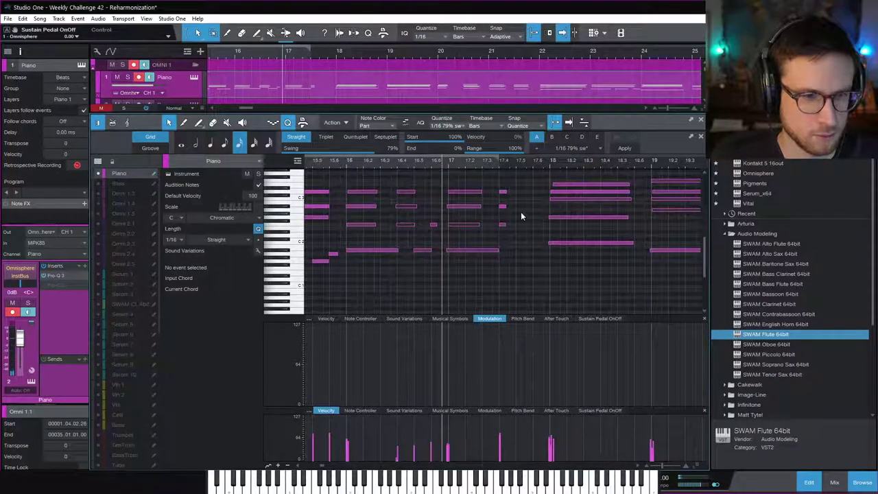
left_click_drag(496, 184, 500, 230)
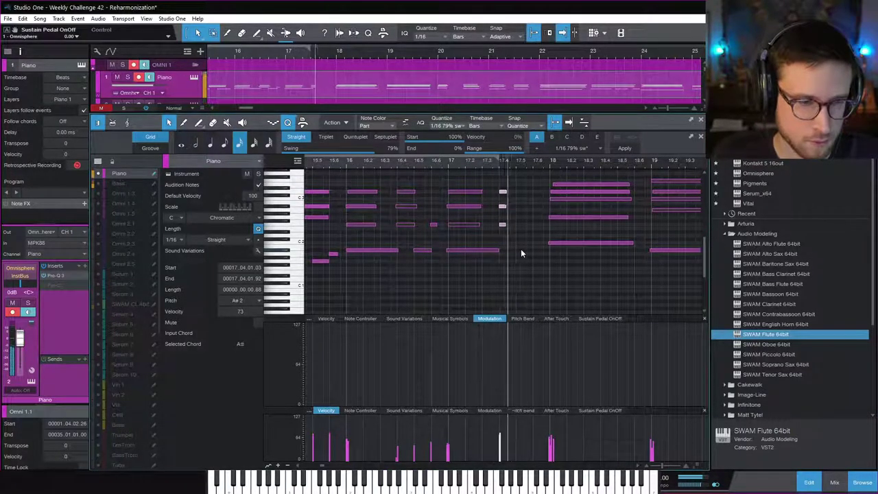
key("space")
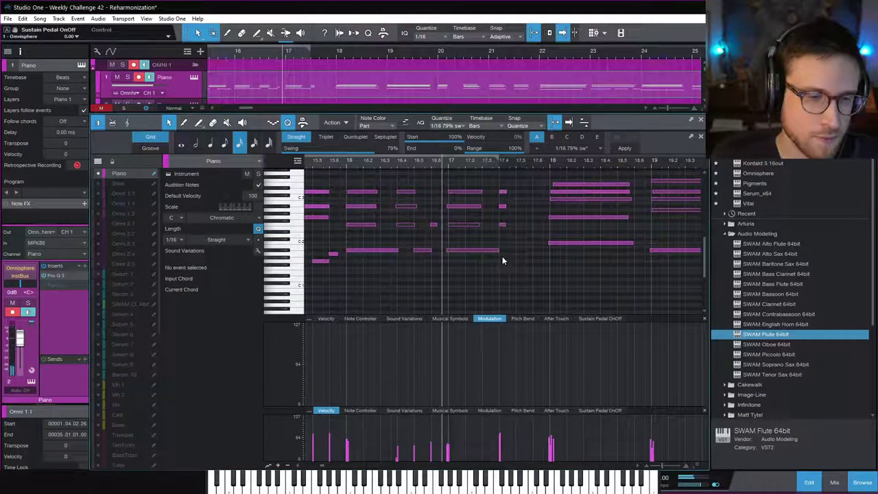
double_click(504, 261)
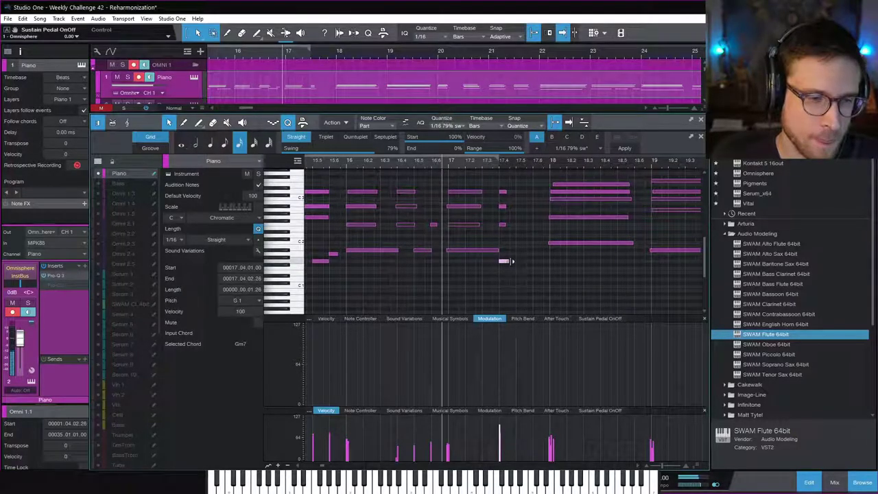
double_click(503, 201)
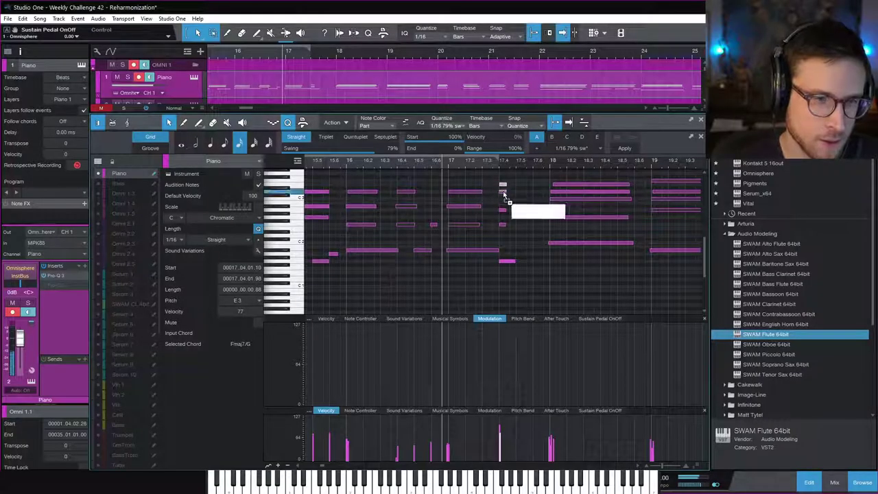
Shift the piano's sustain pedal change near 17.4 slightly past the new chord's onset and play the passage
left_click(575, 410)
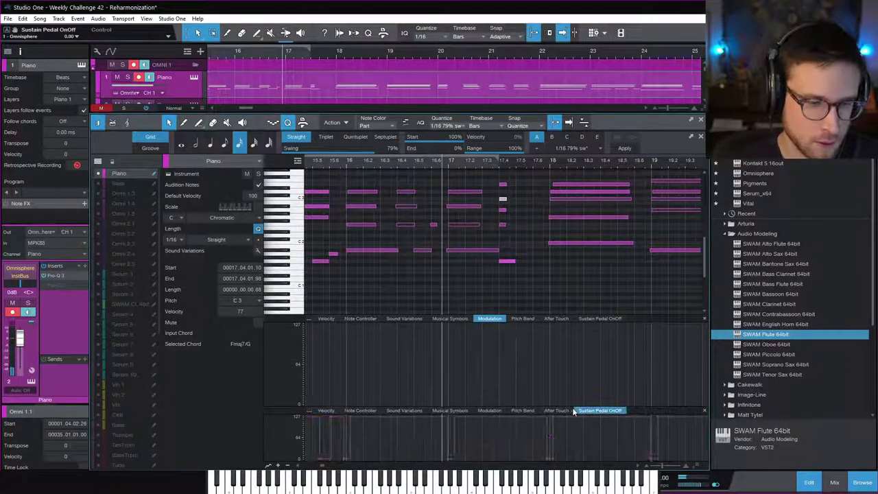
left_click(485, 419)
left_click_drag(482, 421, 501, 417)
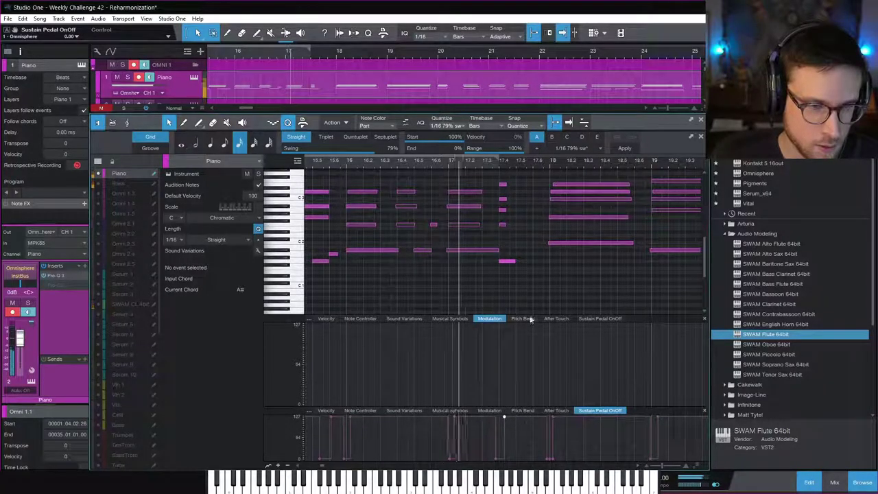
key("space")
Stagger the upper notes of the piano chord at 17.4 and set its G1 note's velocity to 44
key("e")
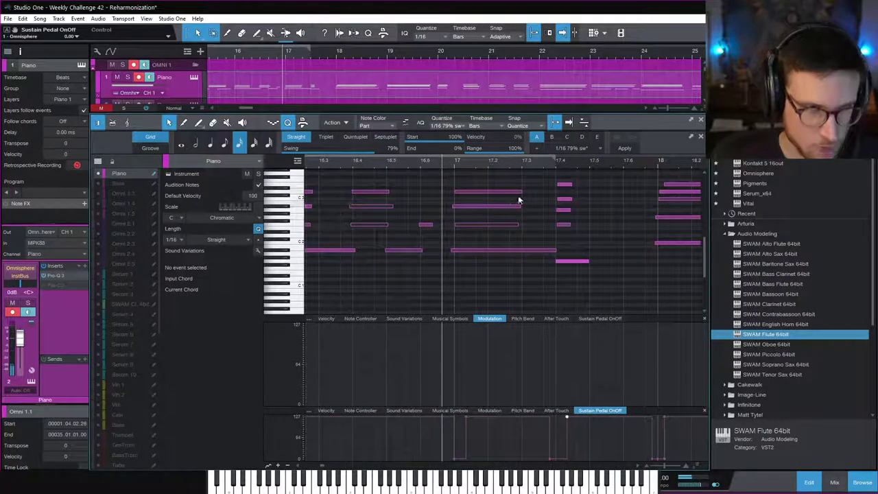
left_click_drag(557, 172, 604, 282)
left_click(335, 318)
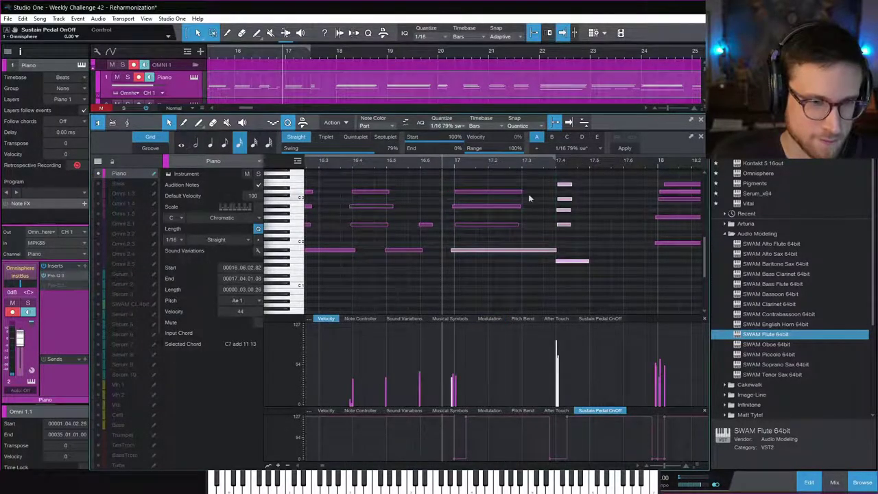
left_click_drag(564, 178, 554, 254)
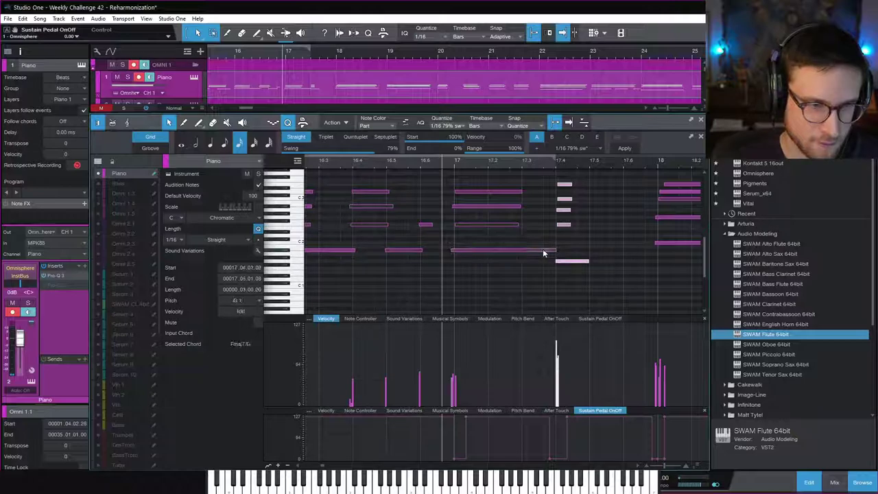
left_click(616, 258)
left_click(567, 185)
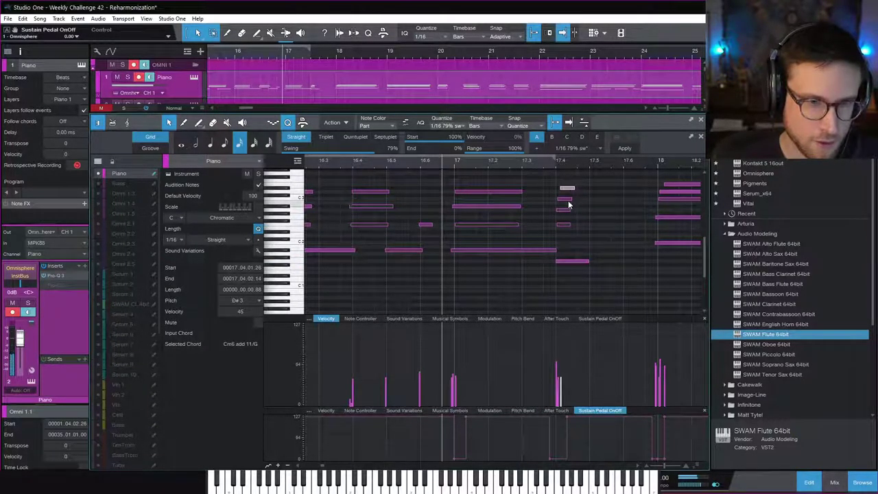
left_click_drag(568, 188, 568, 186)
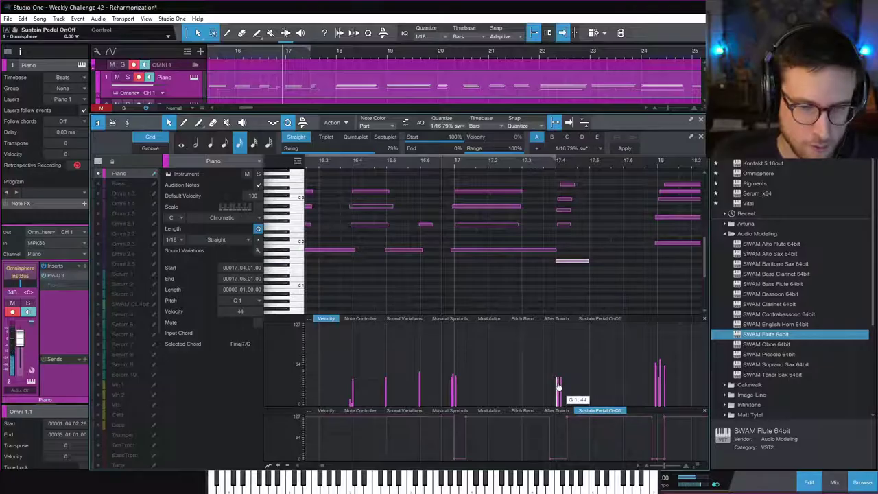
Copy the bass note at bar 17 to the second half of the bar at G1 and play the passage
left_click(804, 486)
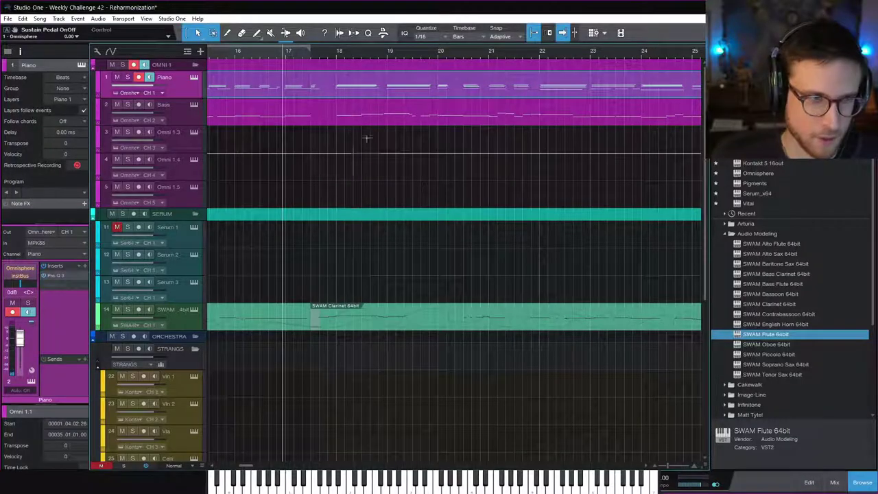
double_click(328, 114)
left_click(453, 254)
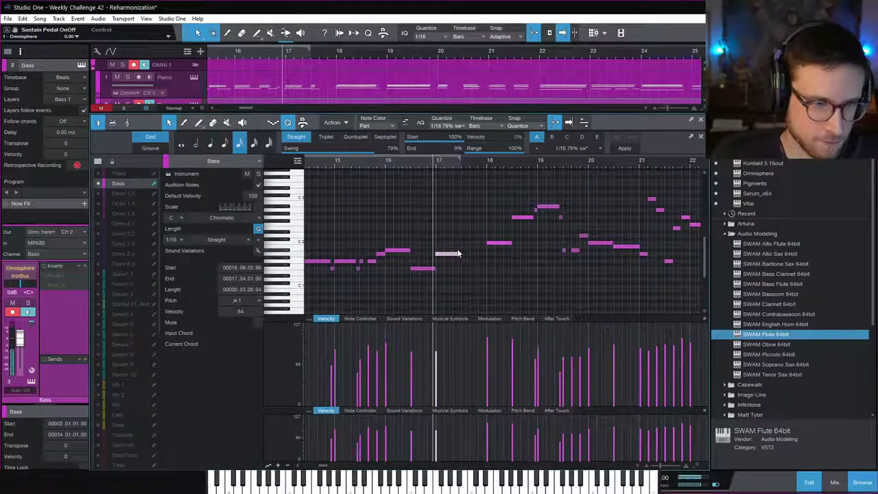
left_click_drag(457, 254, 481, 268)
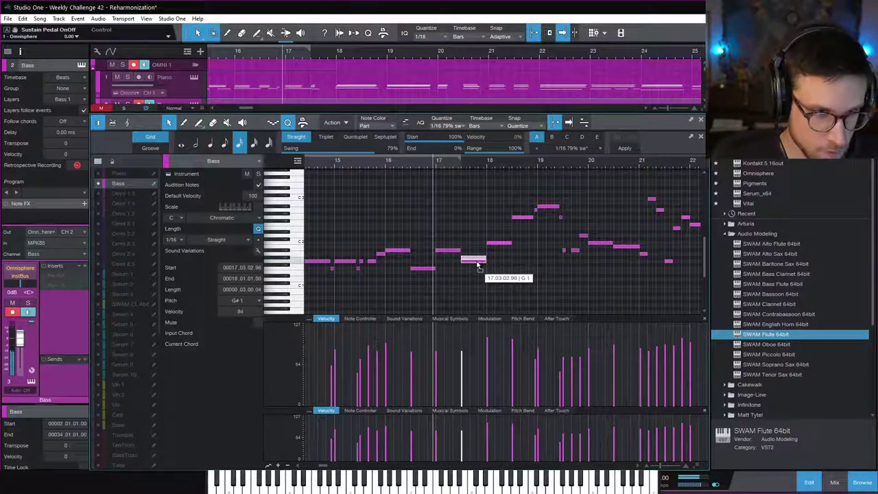
left_click(490, 251)
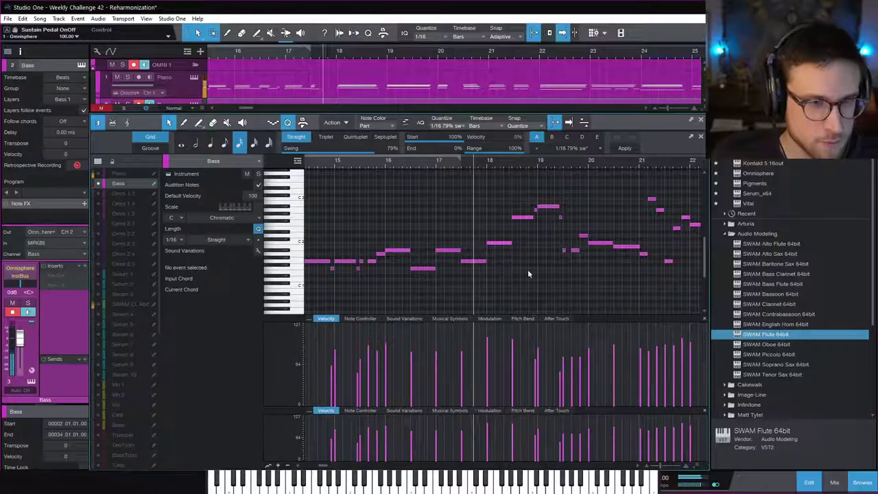
key("space")
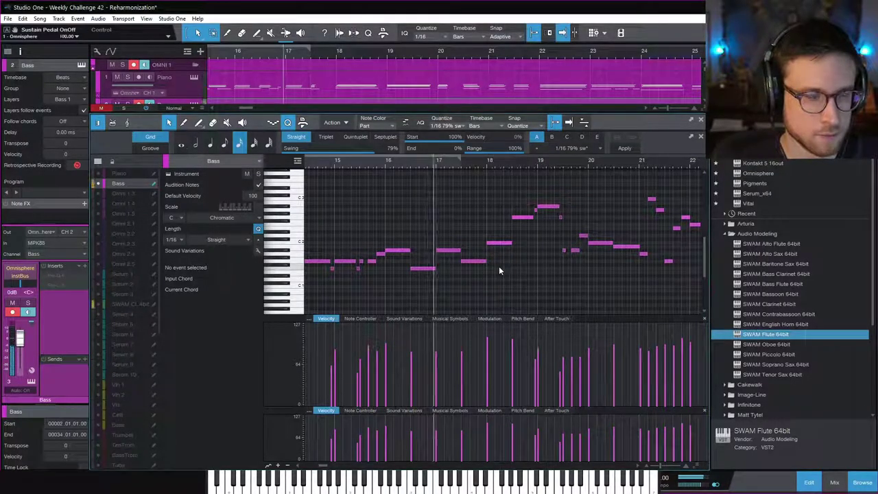
Close the note editor, show the whole arrangement and play it from the beginning
left_click(812, 484)
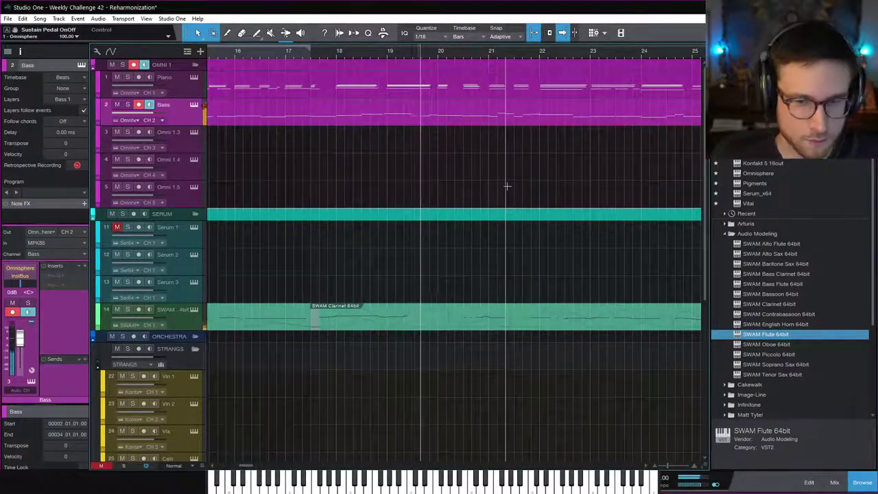
key("z")
left_click(217, 56)
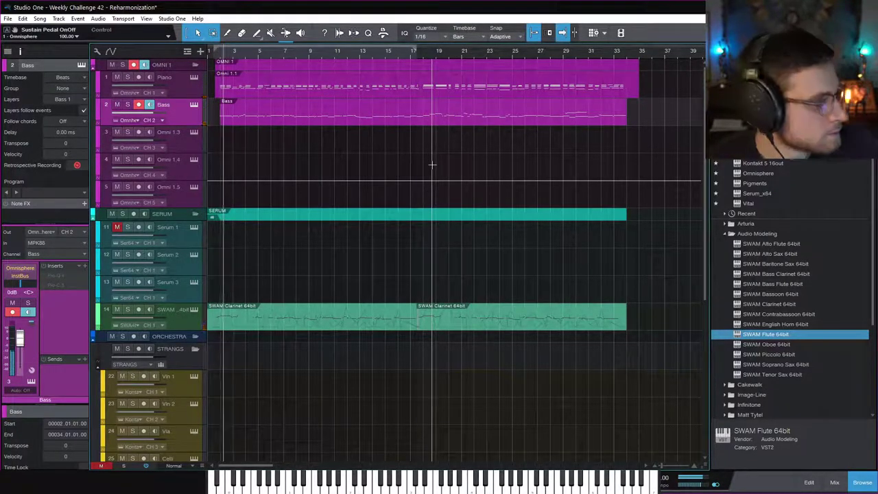
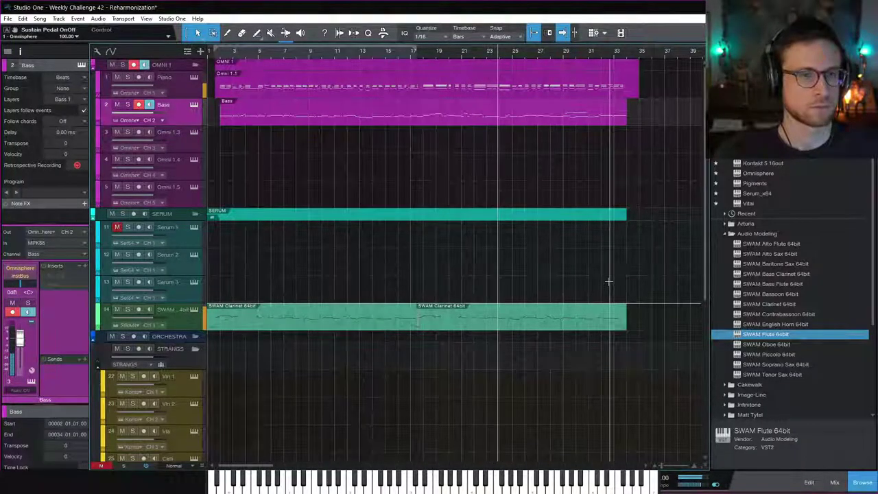
Open the last AD drum event and remove the hits after 33.4
scroll(639, 284, "down", 2)
scroll(640, 280, "right", 3)
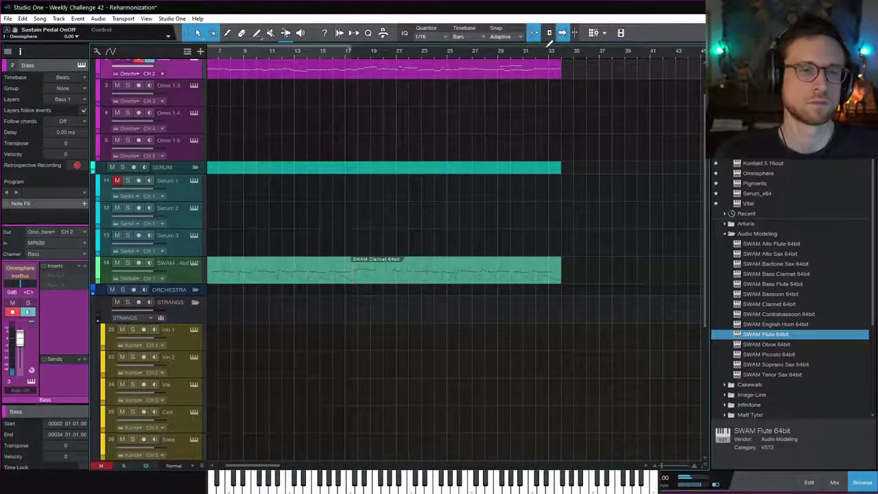
scroll(588, 323, "down", 5)
double_click(550, 355)
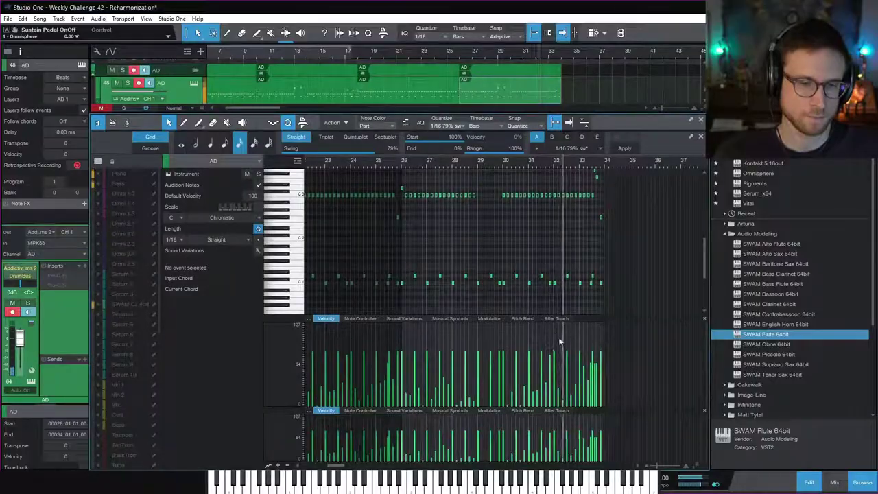
scroll(527, 262, "up", 3)
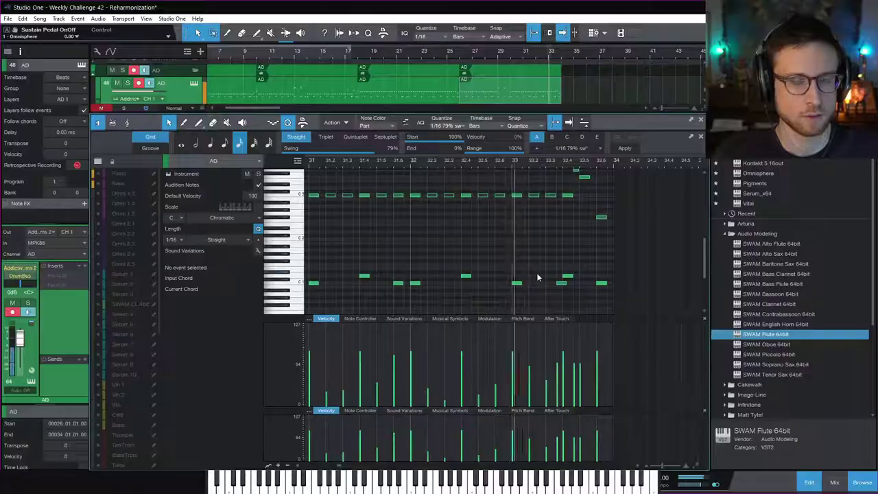
scroll(563, 275, "up", 1)
key("ctrl+z")
Replace the C3 drum hit at 33.4 with accents on G4 and F4, play the ending and close the editor
scroll(600, 196, "up", 2)
scroll(596, 241, "up", 2)
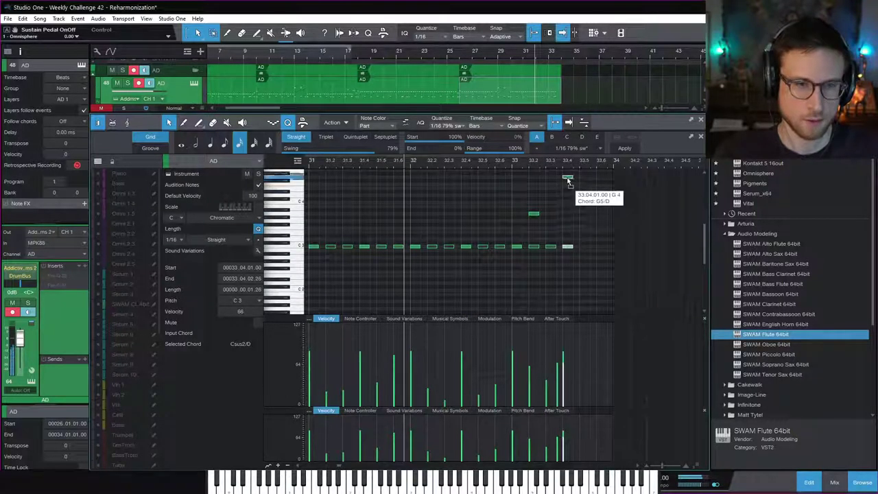
scroll(568, 185, "up", 1)
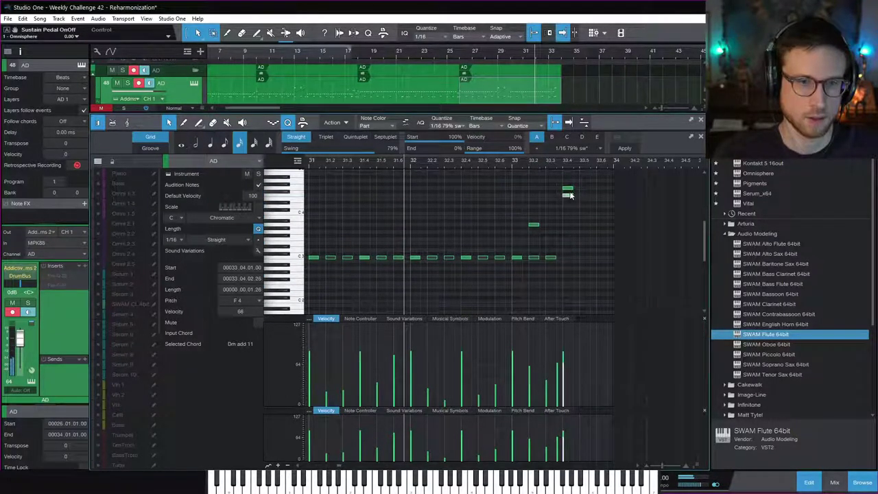
left_click(597, 195)
key("space")
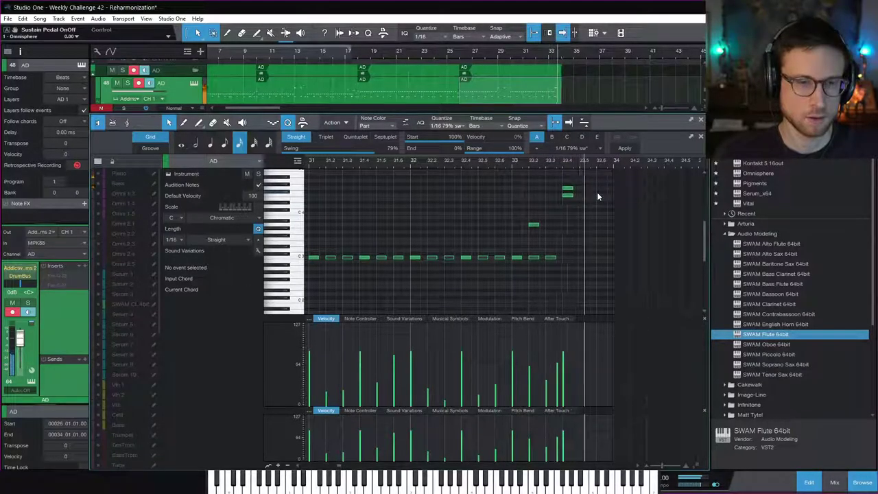
key("F2")
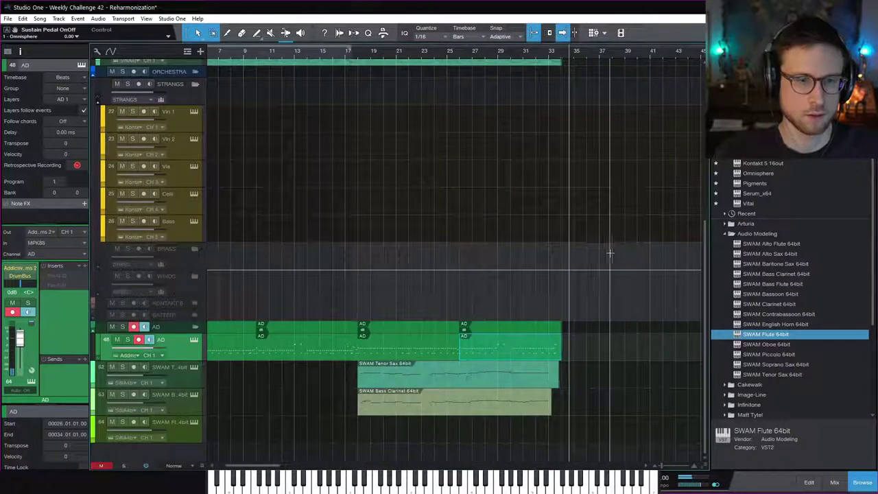
Open the piano part's notes and examine the ending around bars 31 to 33
scroll(606, 240, "up", 5)
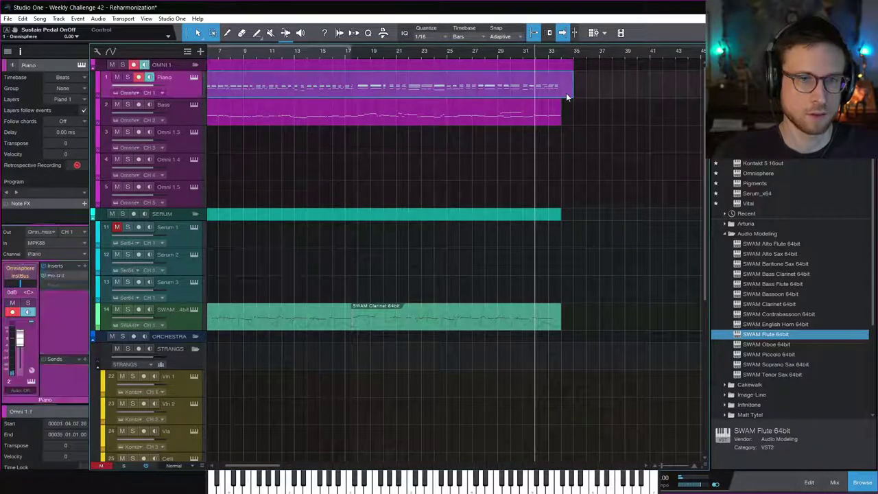
key("F2")
scroll(606, 260, "right", 8)
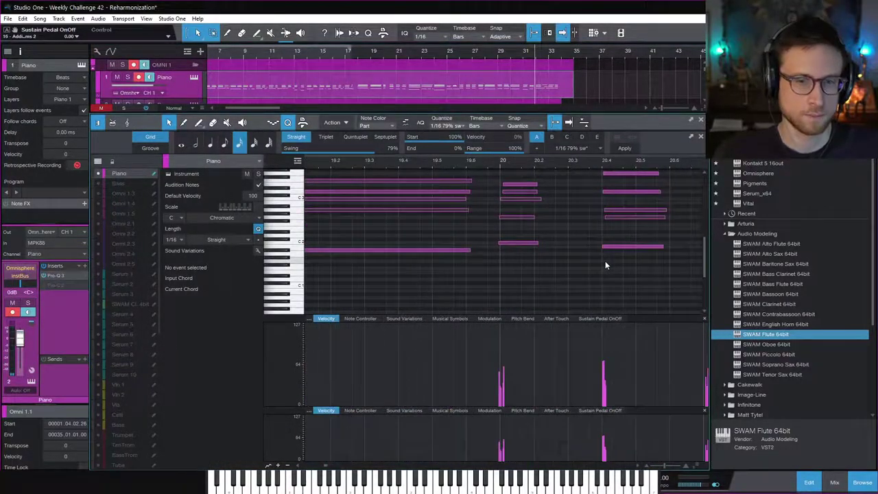
scroll(603, 261, "down", 5)
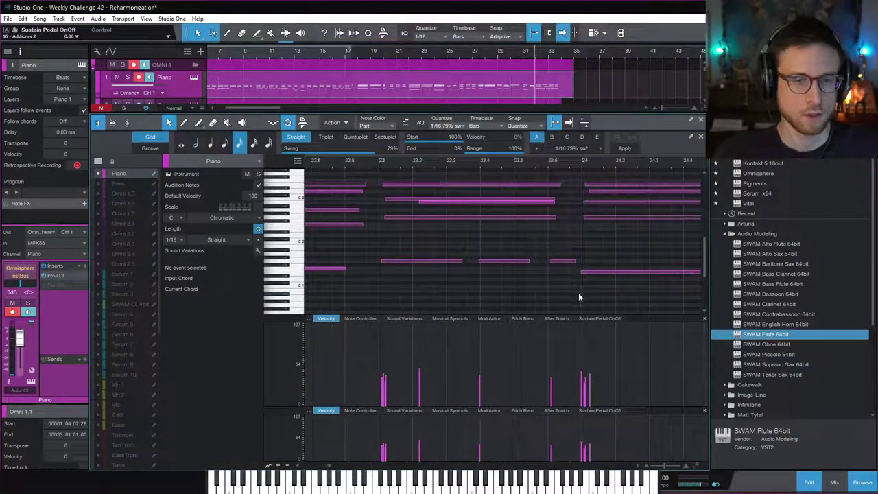
scroll(577, 291, "right", 10)
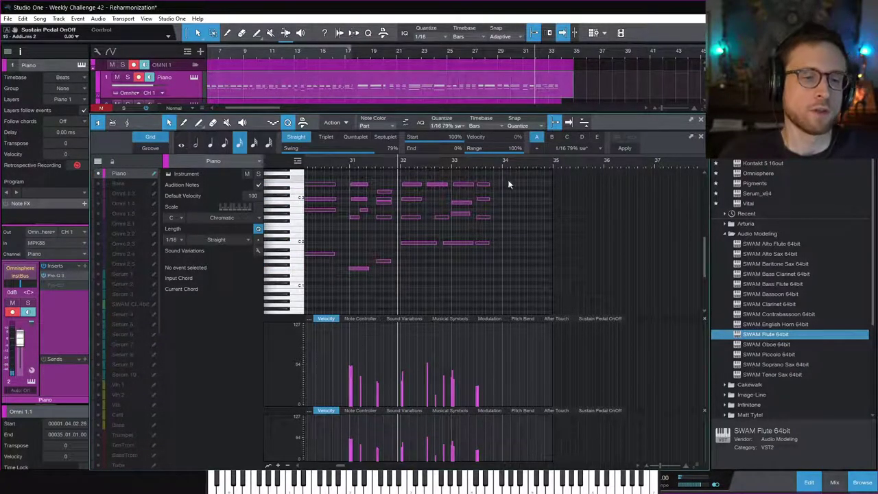
Extend the bass event and its final note at 33.4 to bar 35, lower that note to C1 and play the ending
scroll(588, 75, "down", 1)
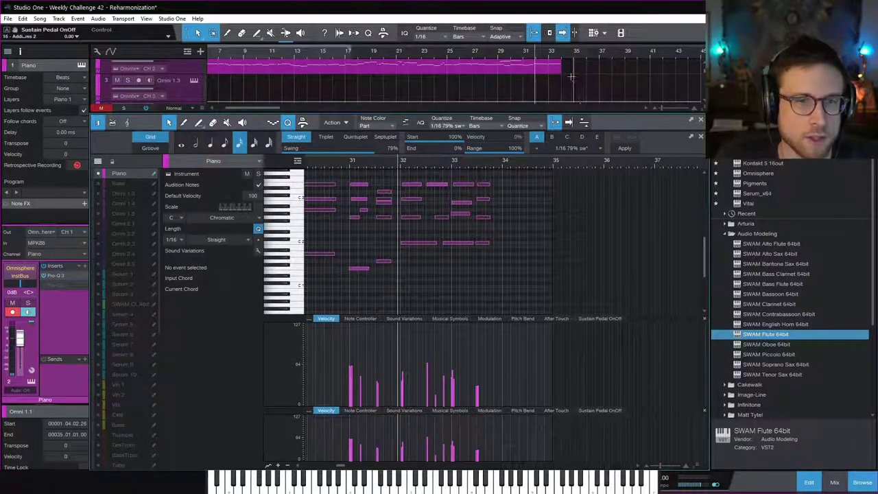
left_click(580, 71)
scroll(597, 253, "right", 10)
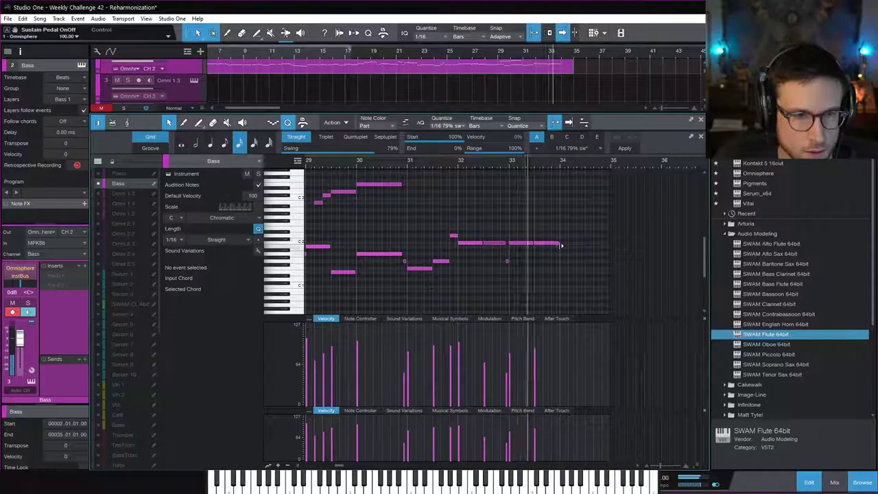
left_click_drag(561, 244, 609, 243)
left_click(527, 162)
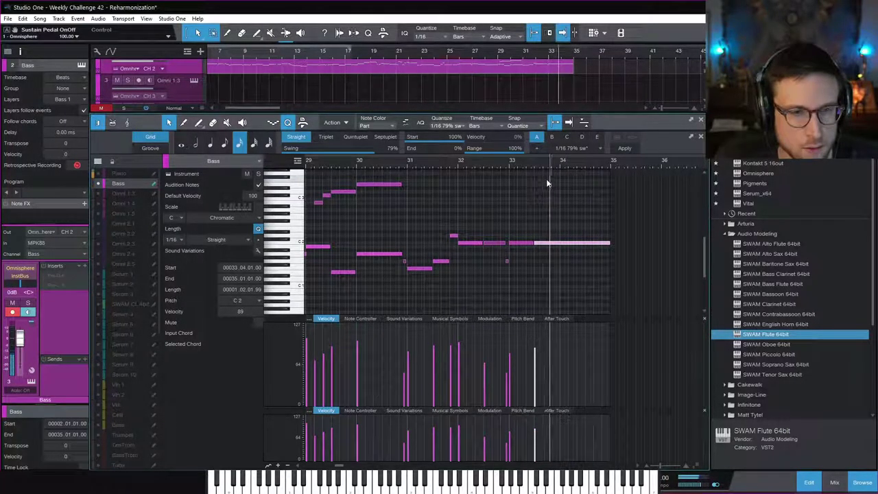
key("space")
key("space")
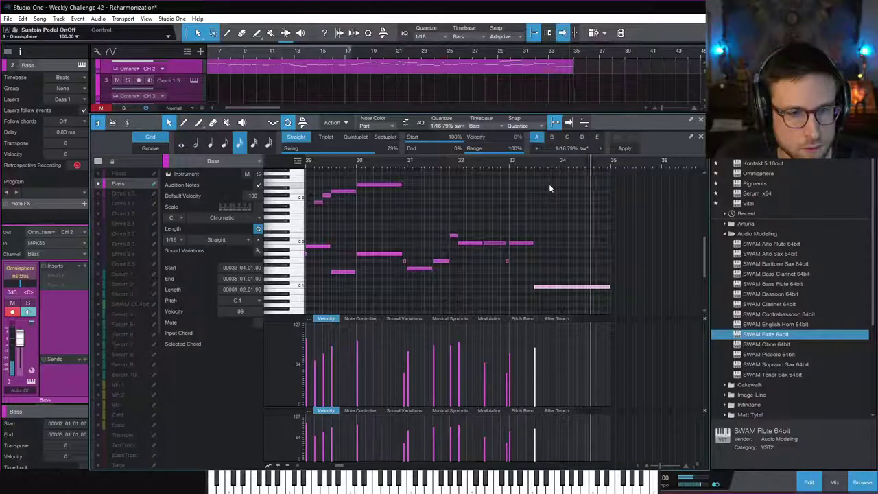
Stop playback, close the bass note editor and the browser, and show the mixer's bus channels
key("space")
left_click(809, 483)
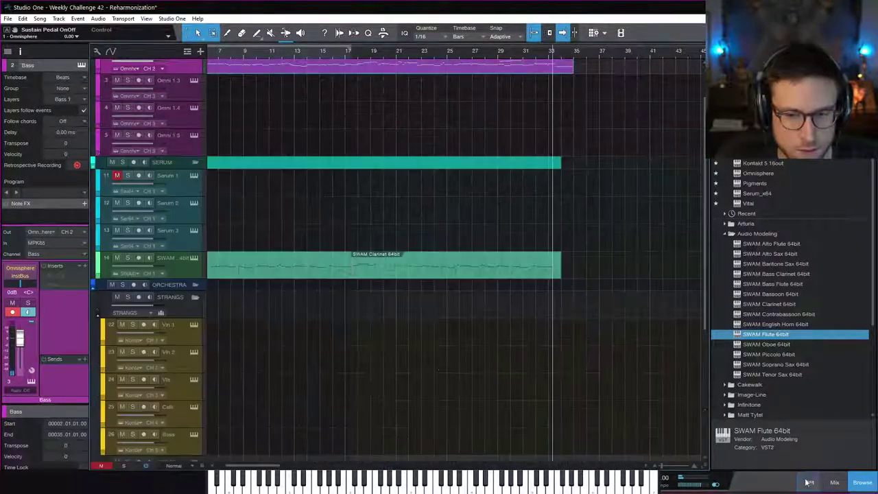
scroll(556, 202, "down", 5)
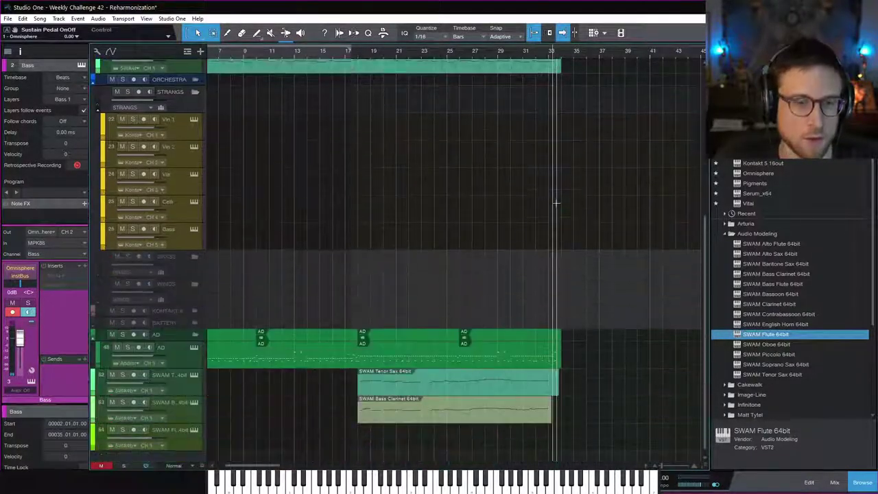
left_click(862, 482)
left_click(834, 482)
scroll(771, 204, "right", 12)
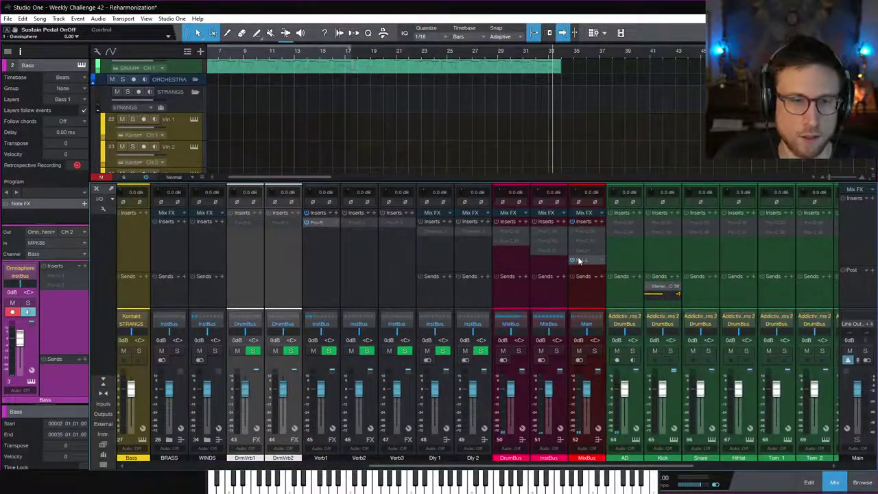
Open the Pro-L limiter on MixBus, play from about bar 8 and look through its Pop and Rock presets
left_click(579, 261)
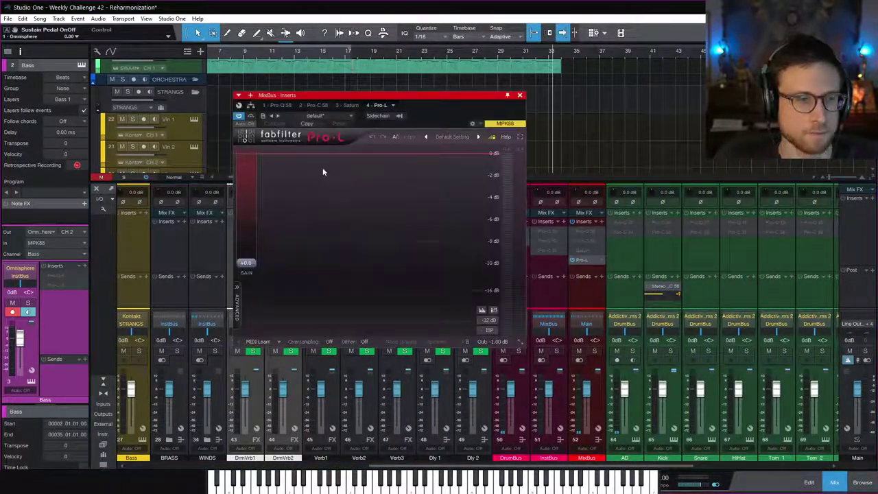
left_click(232, 54)
key("space")
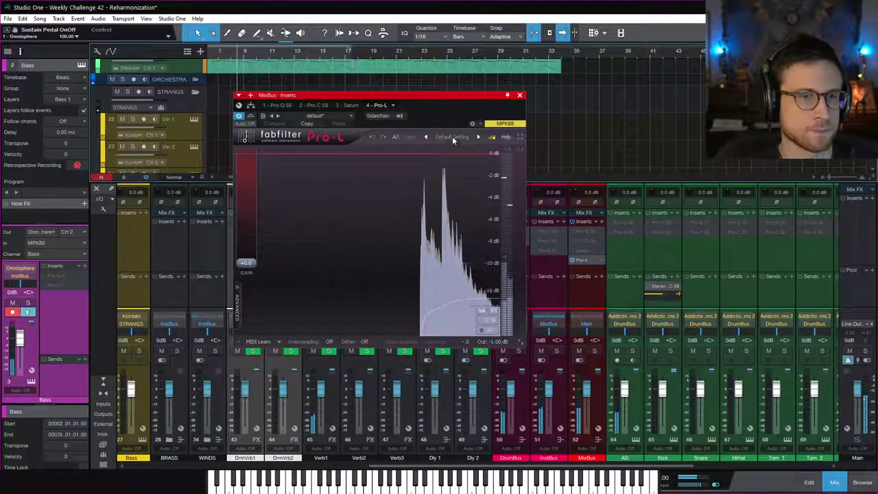
left_click(452, 137)
mouse_move(474, 177)
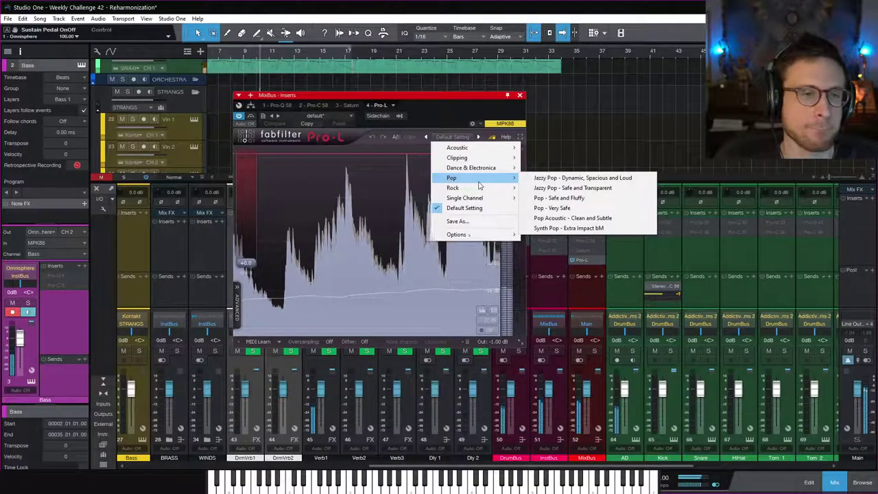
mouse_move(492, 150)
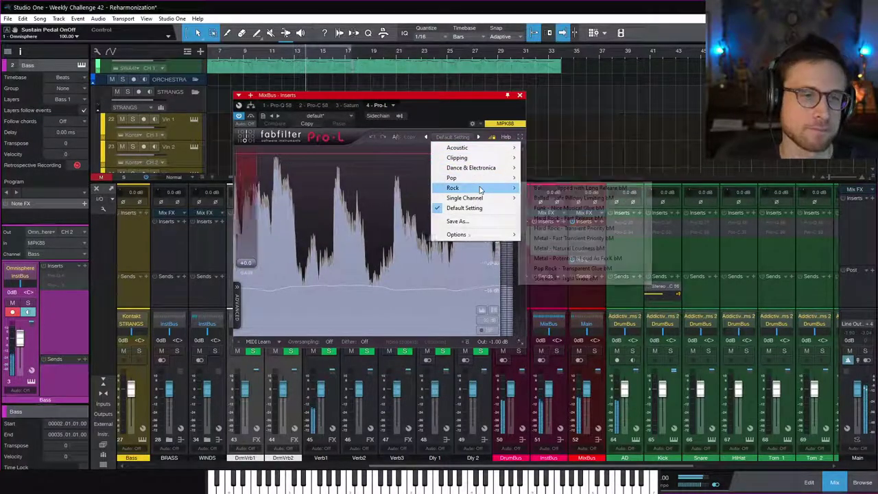
left_click(446, 113)
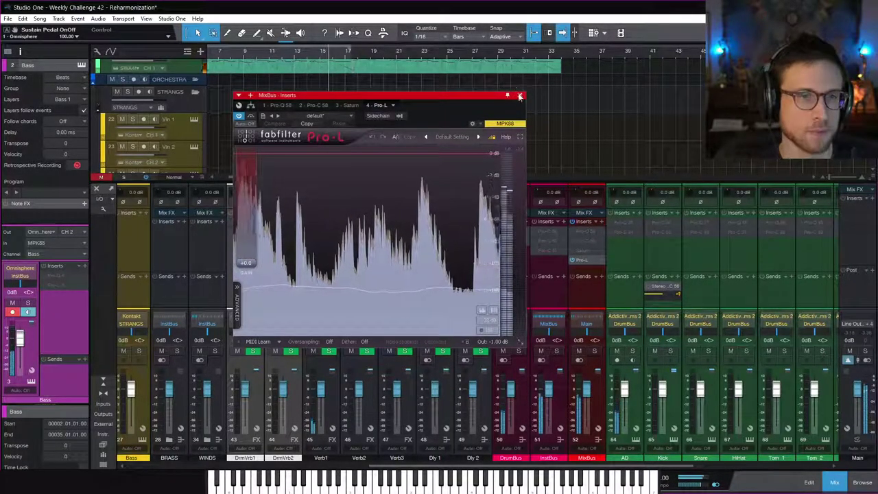
Add the favorite FabFilter Pro-L 2 to the MixBus inserts and remove the old Pro-L
left_click(601, 222)
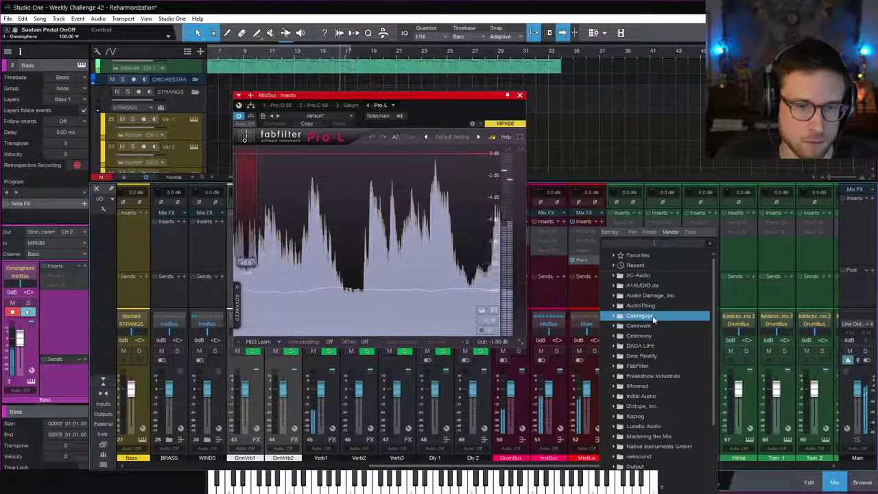
left_click(636, 255)
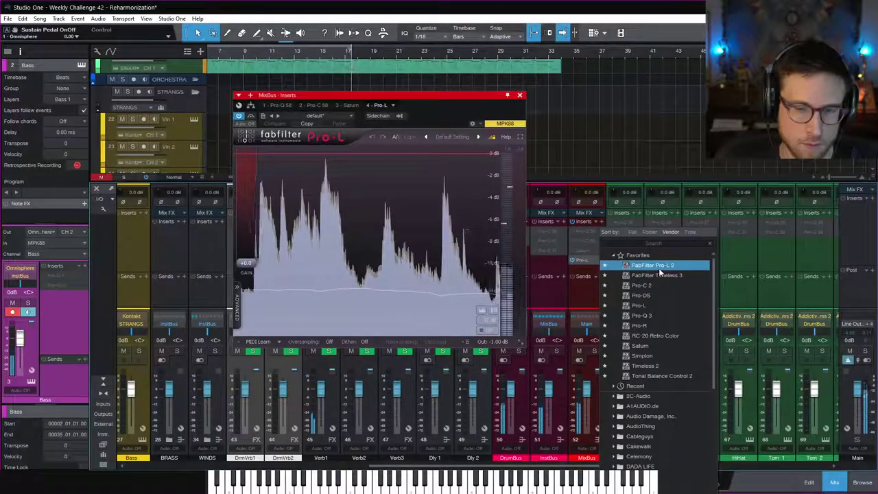
left_click(658, 267)
left_click_drag(569, 98, 438, 200)
left_click(598, 260)
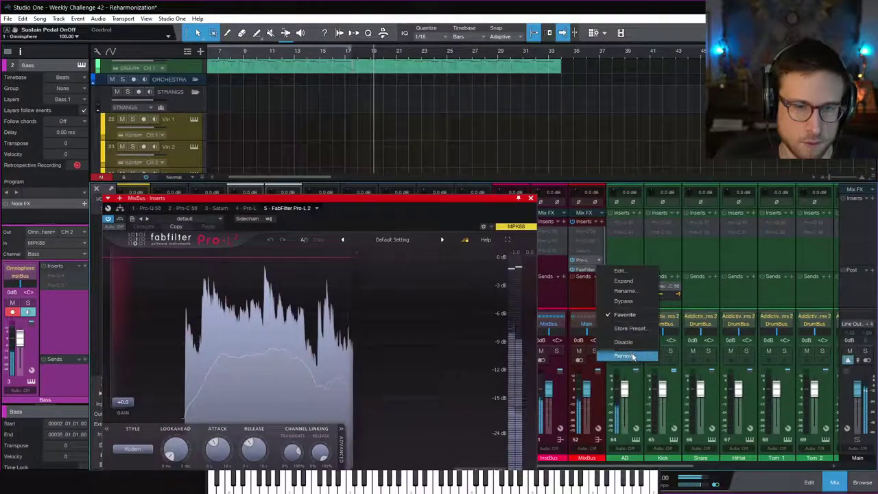
left_click(633, 356)
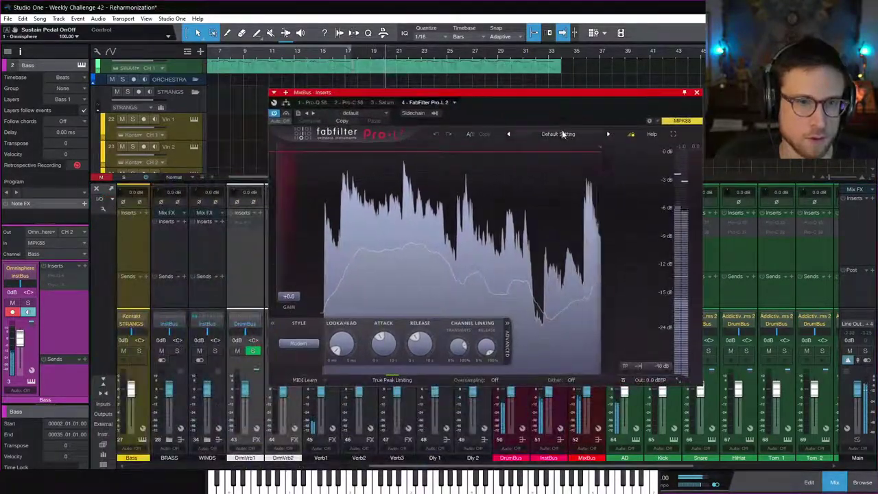
Load the Safe preset Final Few dB in Pro-L 2, raise its gain to +1.23 dB and close the limiter
left_click(562, 134)
mouse_move(559, 176)
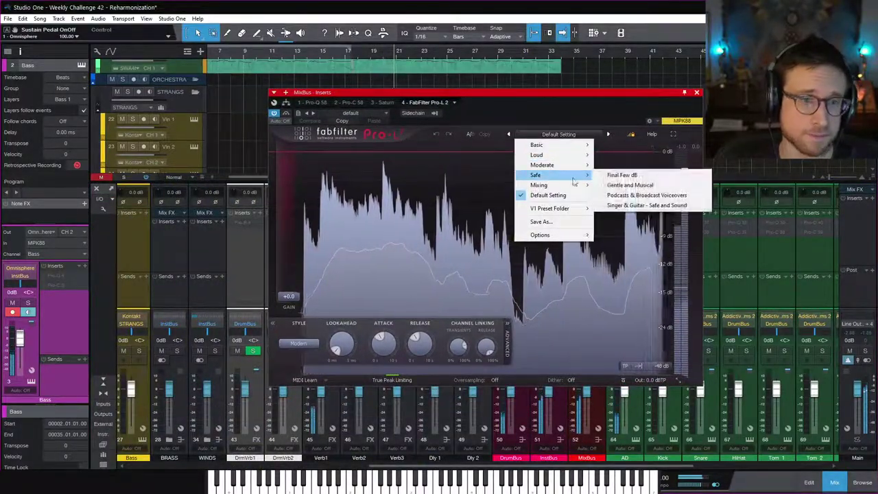
left_click(642, 176)
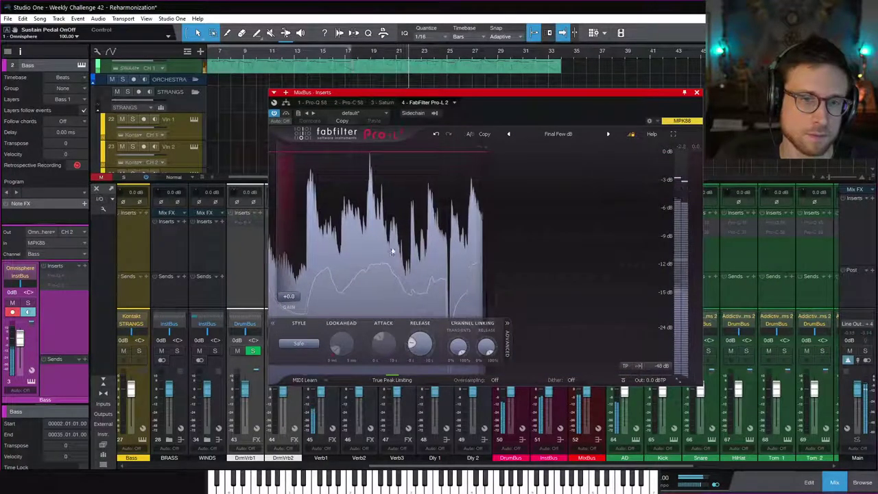
left_click_drag(289, 296, 292, 289)
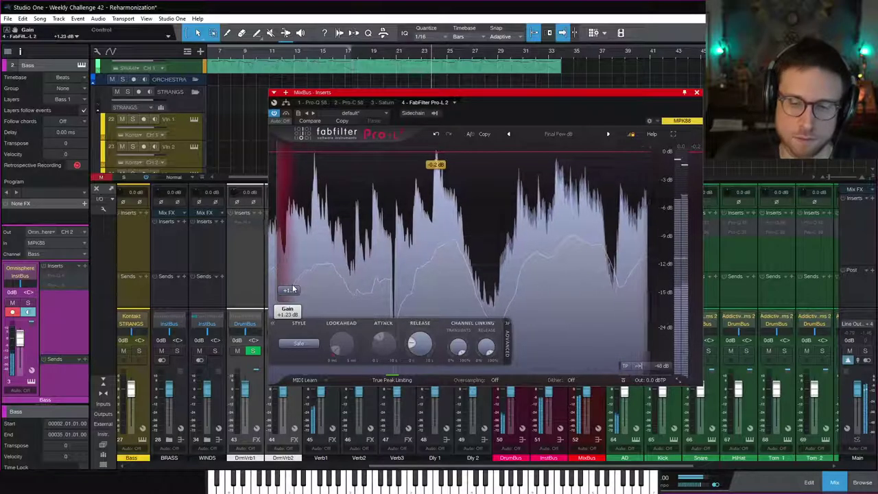
key("space")
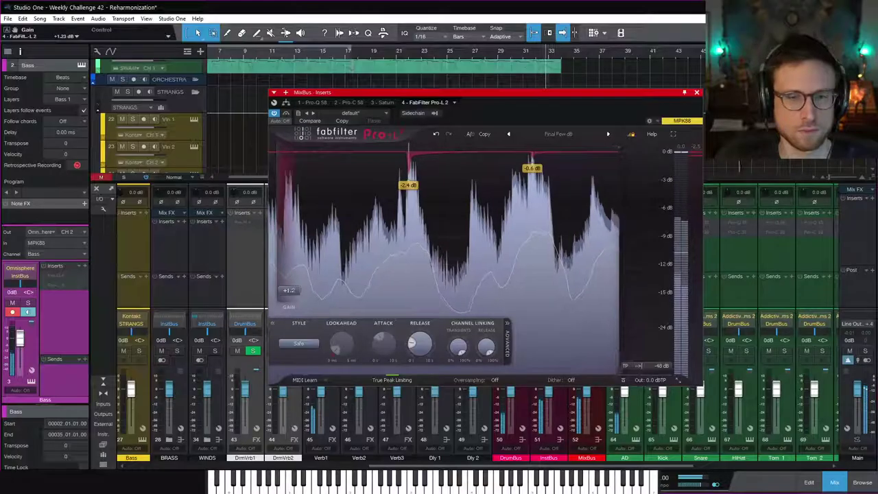
left_click(696, 92)
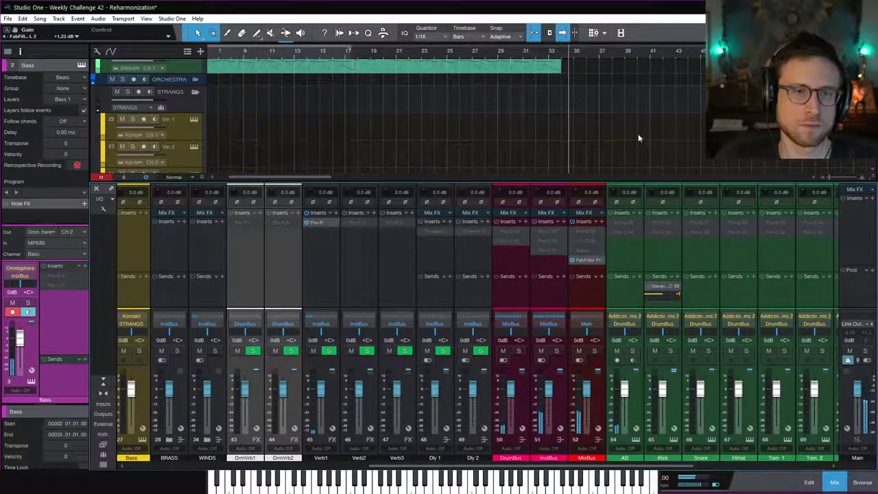
Hide the mixer and save the song
key("space")
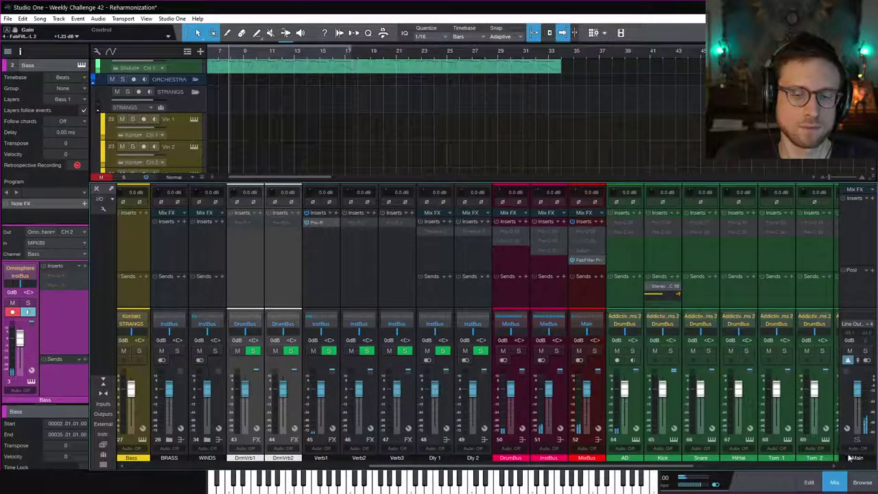
key("F3")
key("ctrl+s")
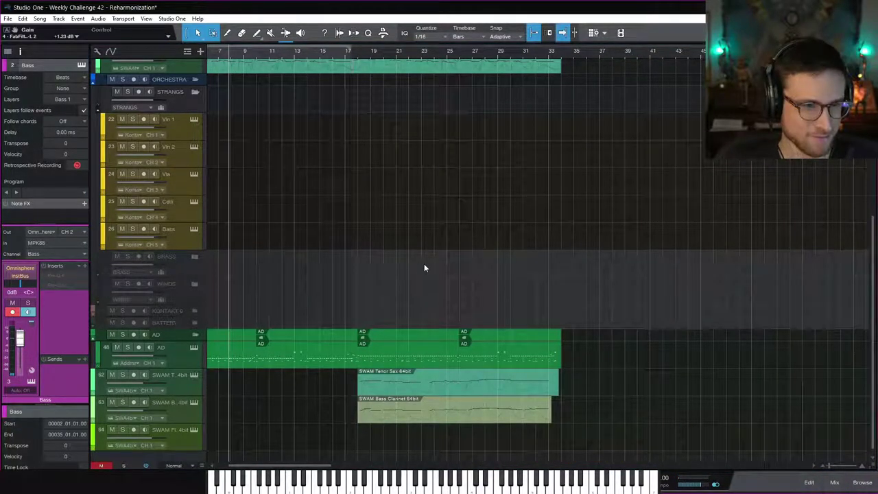
scroll(430, 267, "left", 2)
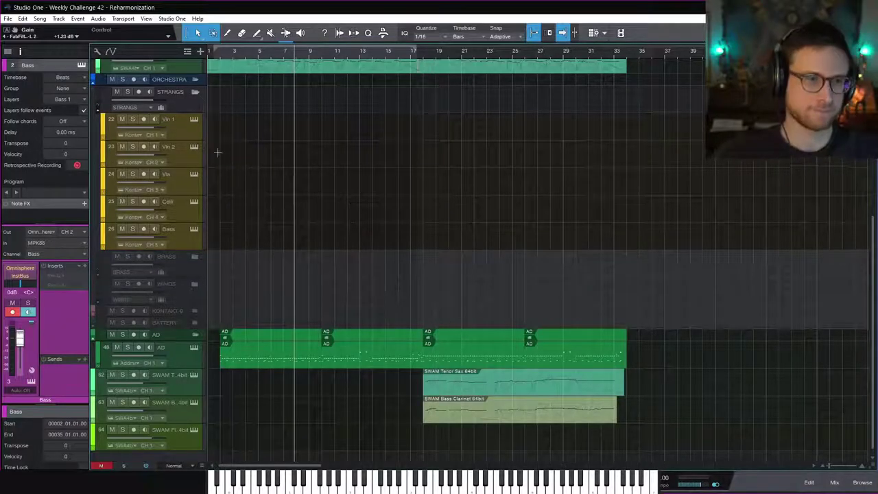
scroll(229, 133, "up", 3)
scroll(234, 134, "up", 4)
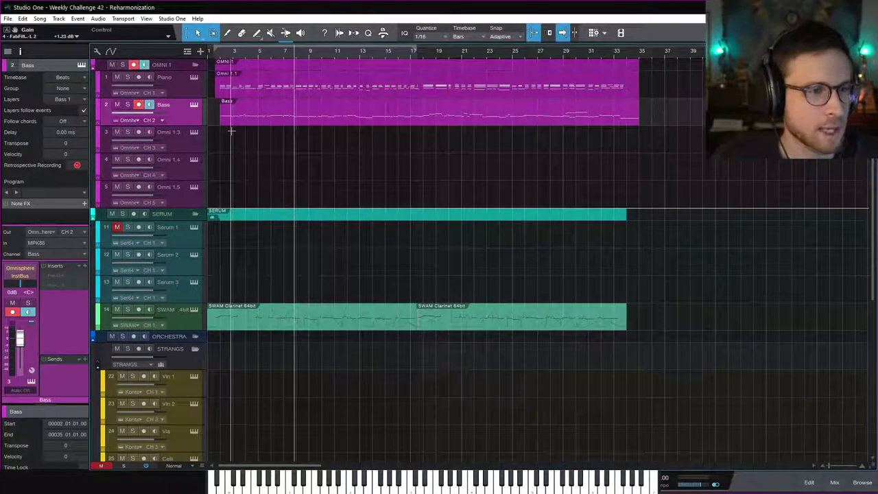